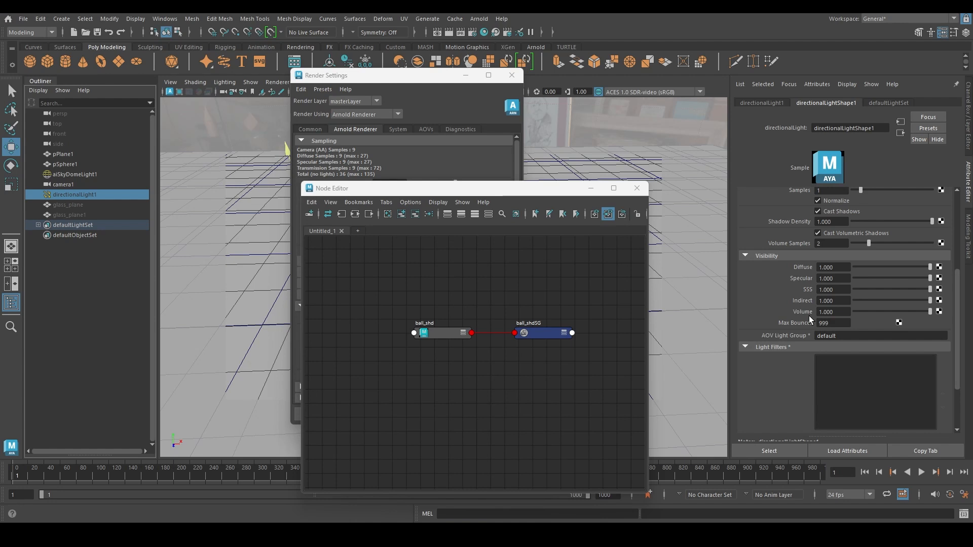
# - Close the render settings and review the sphere's ball_shd material, the plane's plane_shd material and the directional light's attributes
pyautogui.click(511, 75)
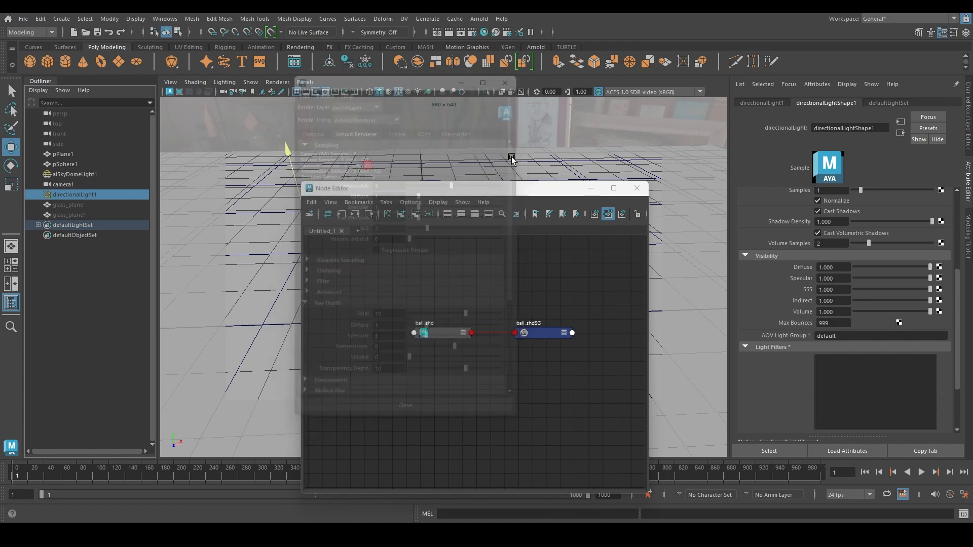
pyautogui.moveTo(452, 189); pyautogui.dragTo(709, 124)
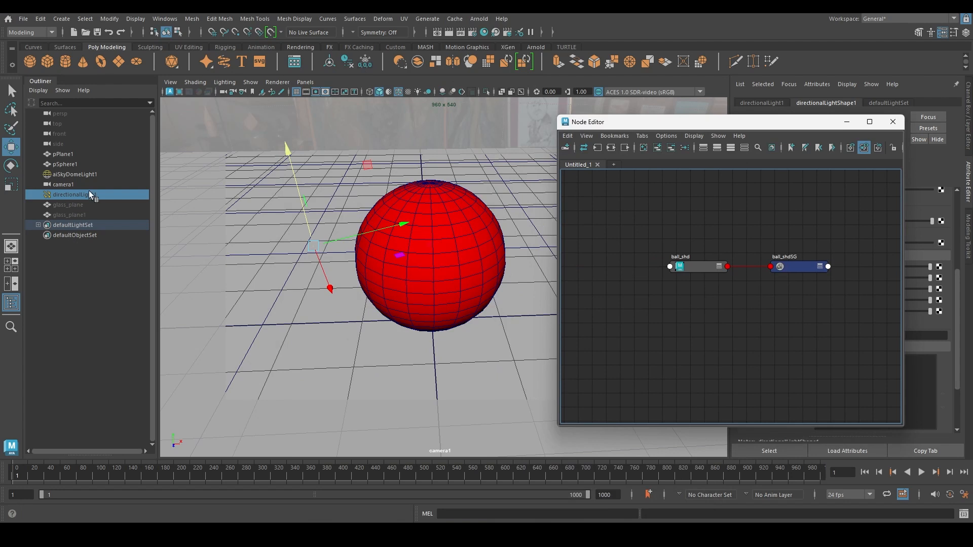
pyautogui.click(426, 242)
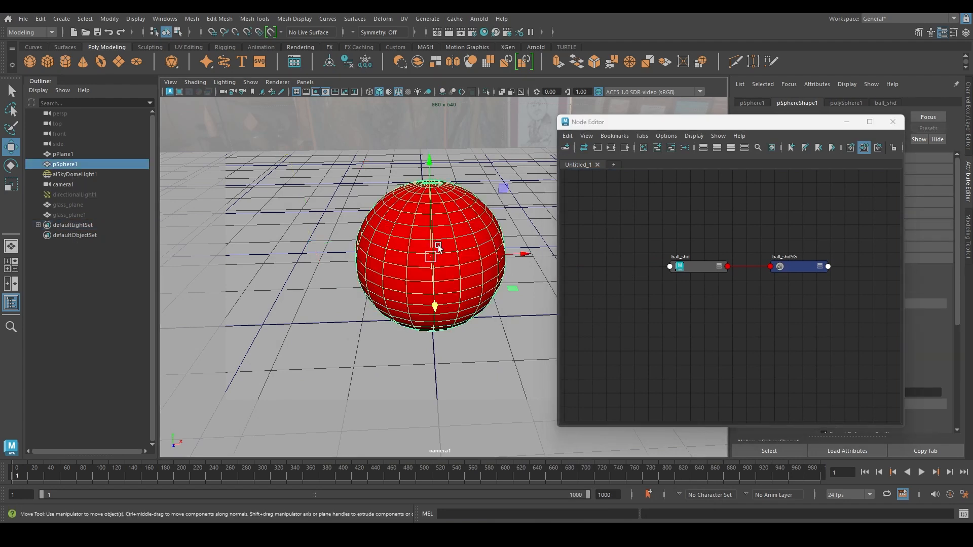
pyautogui.click(887, 103)
pyautogui.moveTo(716, 216); pyautogui.dragTo(655, 269)
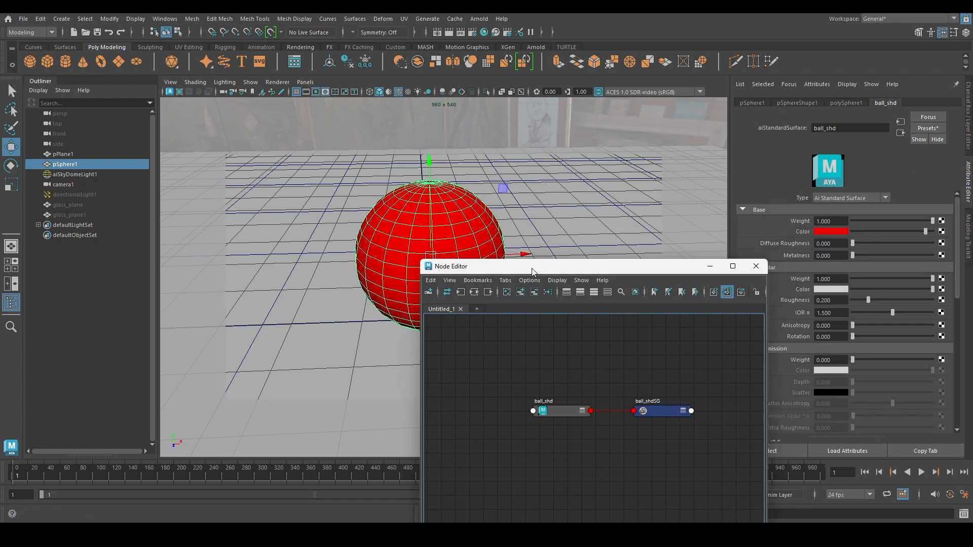
pyautogui.moveTo(552, 268); pyautogui.dragTo(497, 270)
pyautogui.click(281, 204)
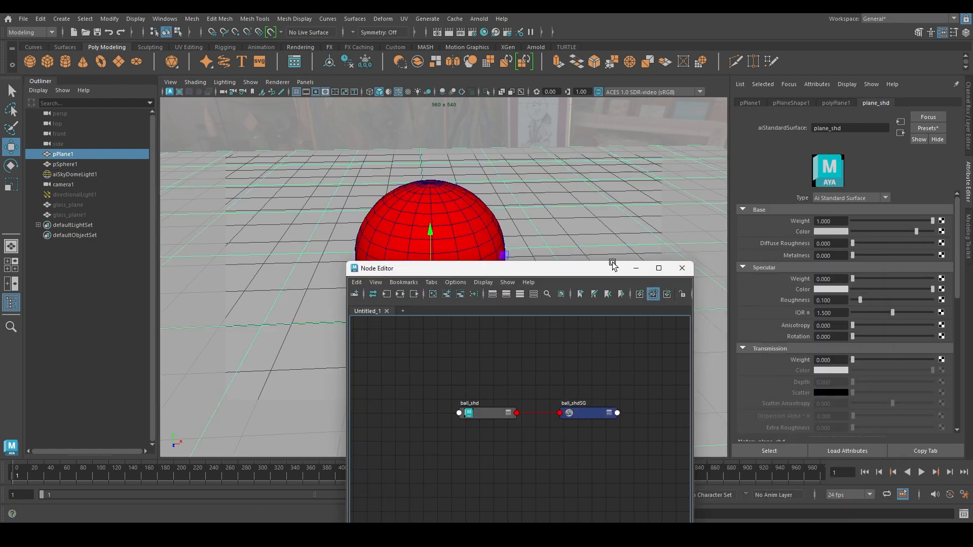
pyautogui.click(82, 195)
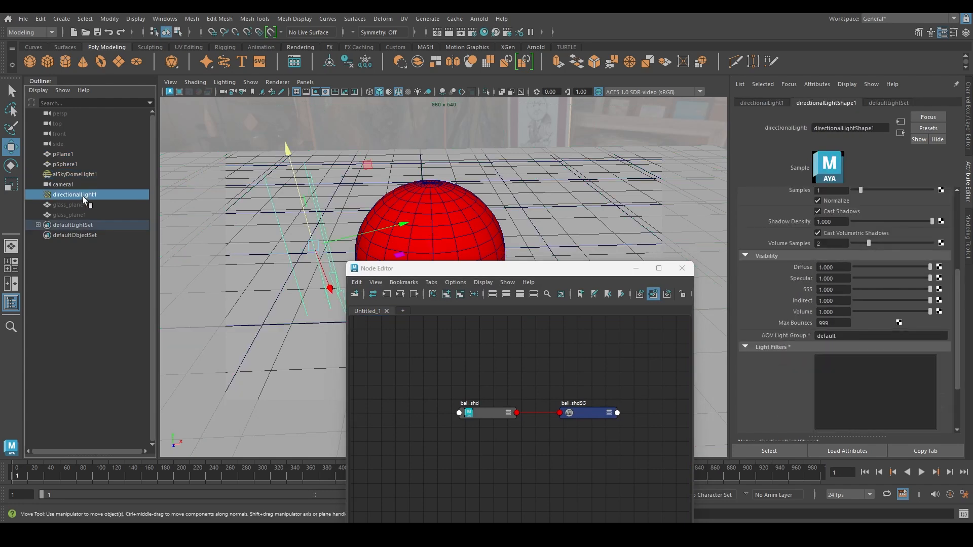
# - Render the scene in the Arnold RenderView, then shrink and reposition the render window
pyautogui.click(479, 19)
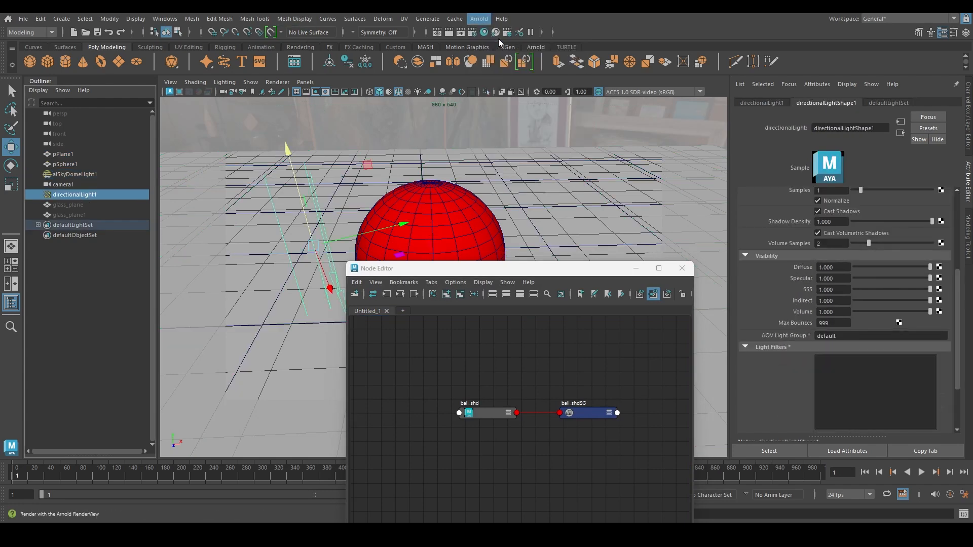
pyautogui.click(498, 39)
pyautogui.moveTo(557, 60); pyautogui.dragTo(498, 65)
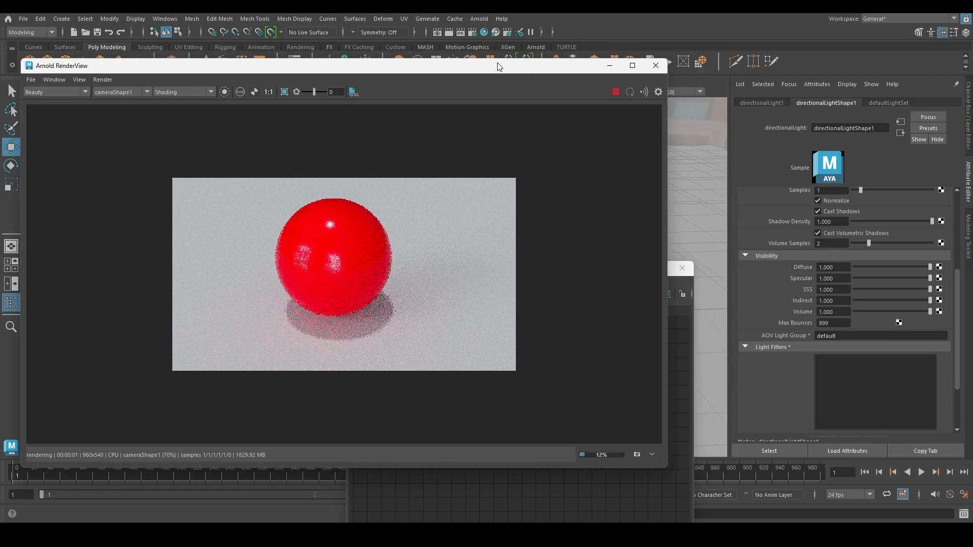
pyautogui.moveTo(22, 61); pyautogui.dragTo(183, 109)
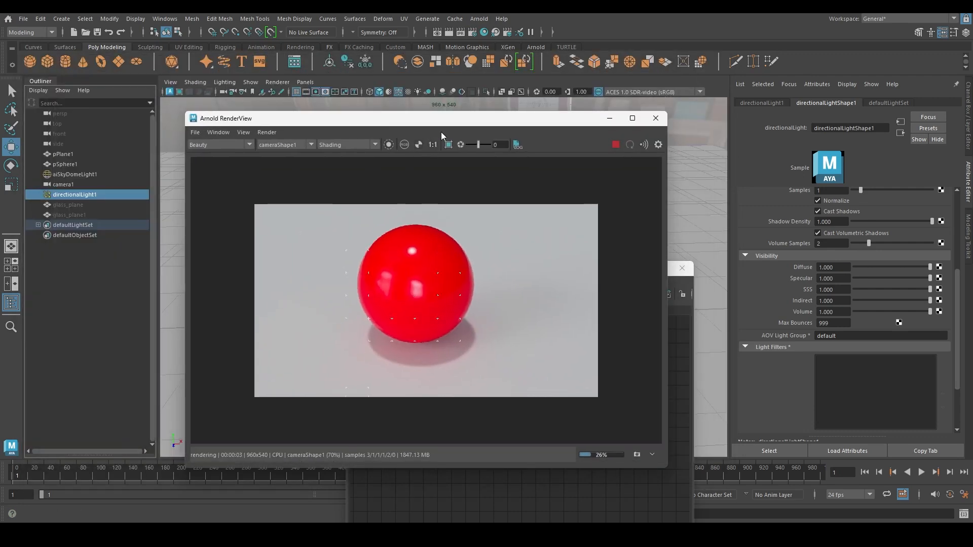
pyautogui.moveTo(443, 120); pyautogui.dragTo(394, 50)
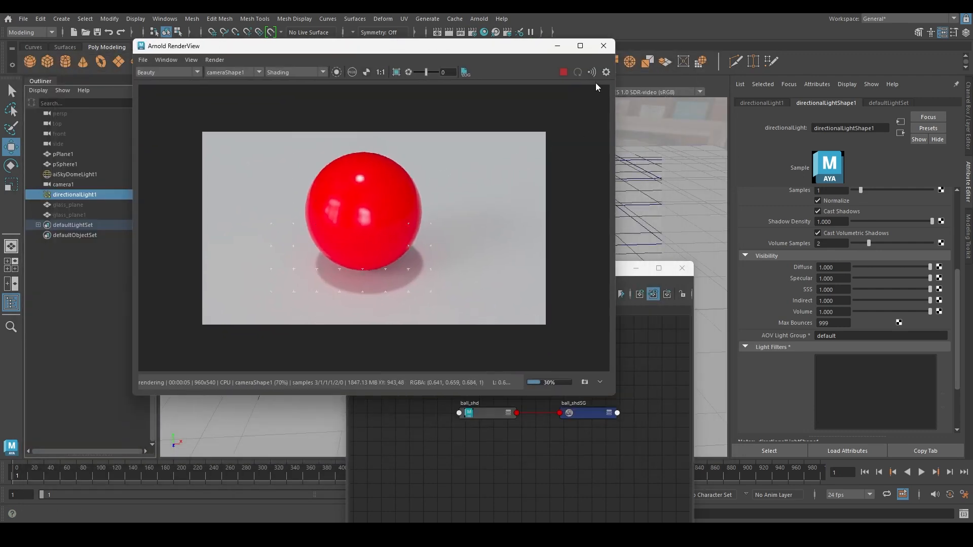
# - Check the render's denoiser imager settings and the specular_indirect AOV, ending on the Beauty pass
pyautogui.click(606, 73)
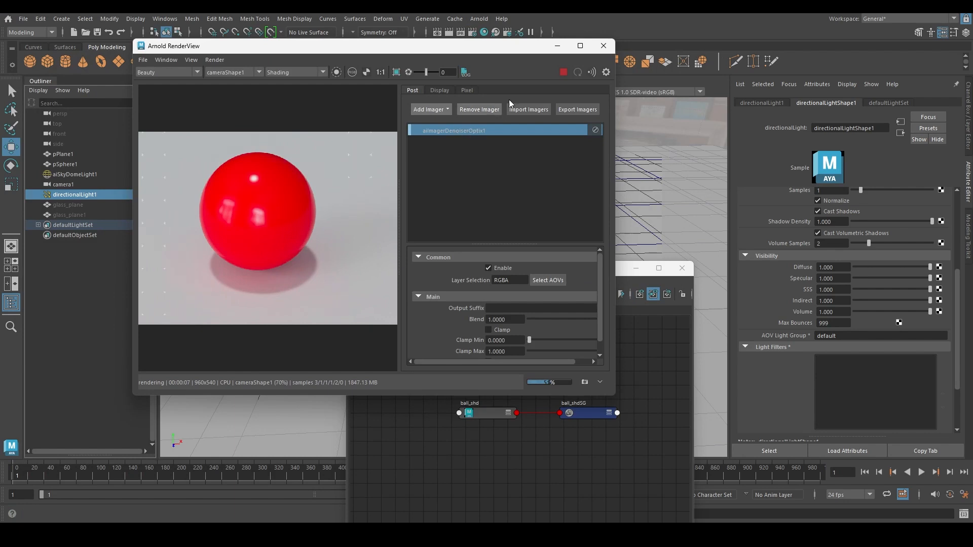
pyautogui.click(606, 73)
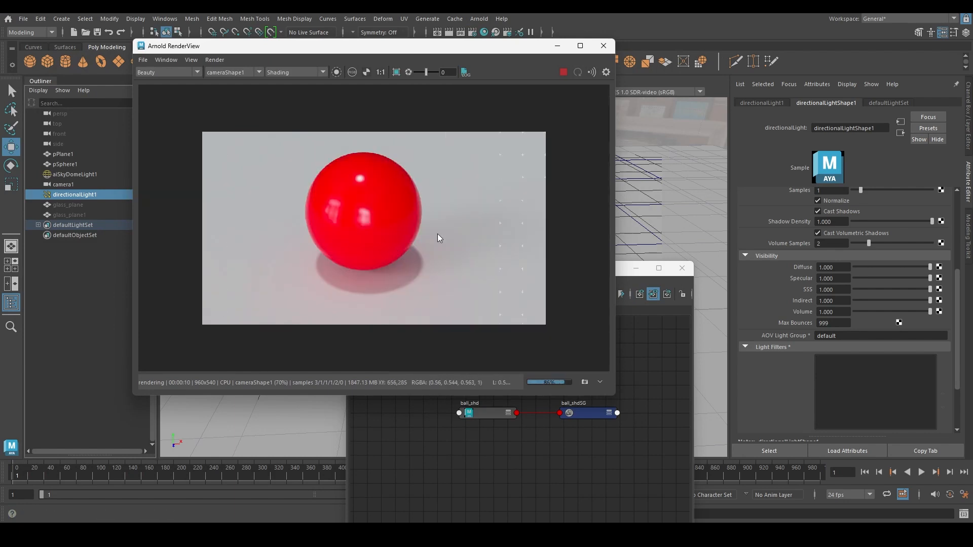
pyautogui.click(169, 73)
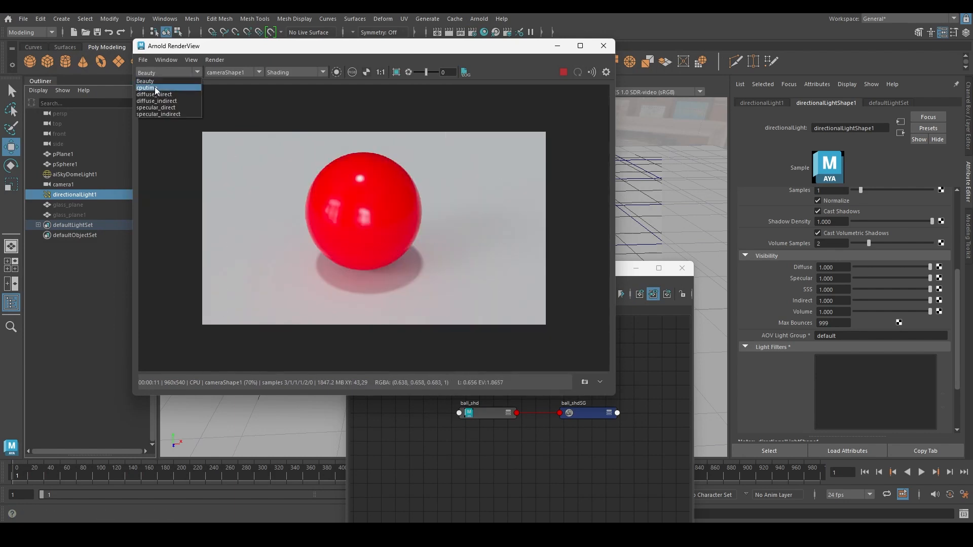
pyautogui.click(149, 96)
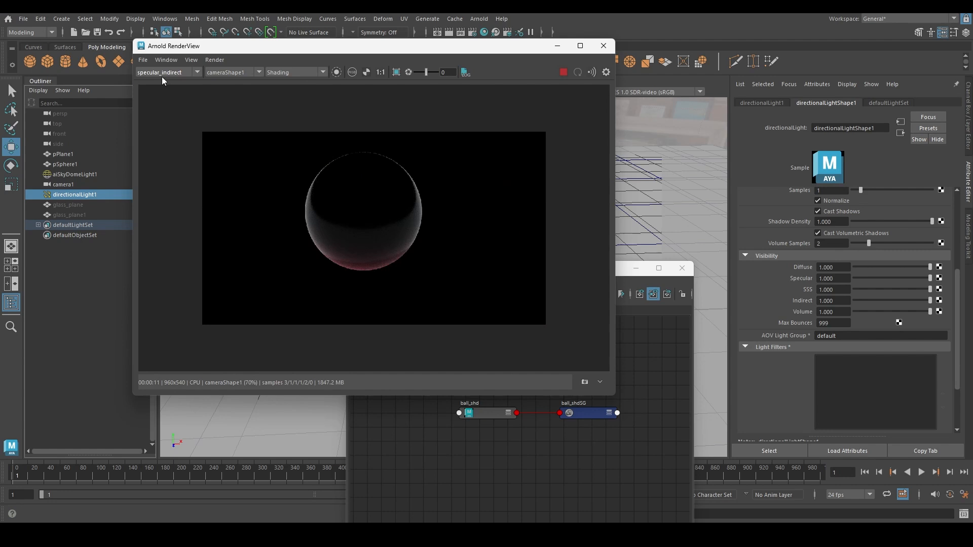
pyautogui.click(162, 76)
pyautogui.click(162, 81)
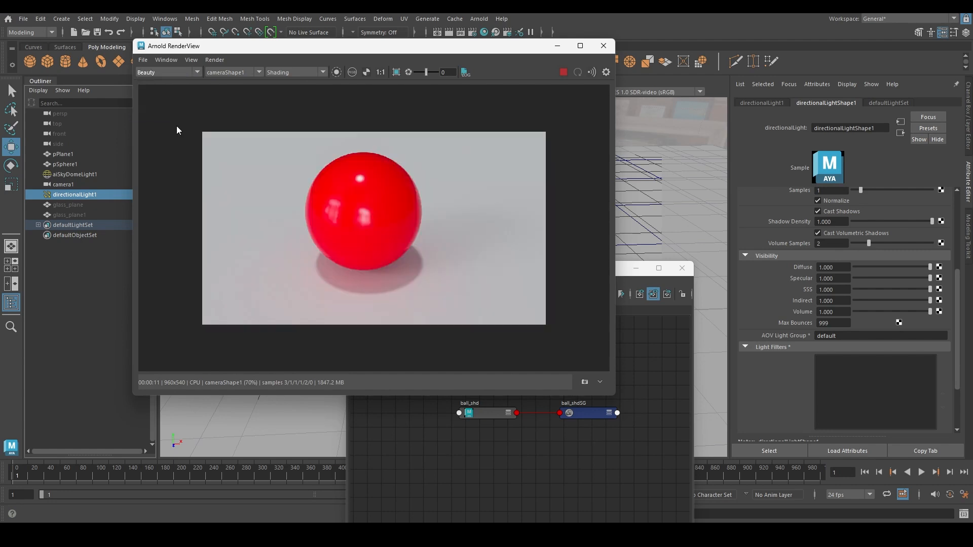
# - Arrange the render and node graph windows side by side and create an aiRaySwitch node in the graph
pyautogui.moveTo(454, 50); pyautogui.dragTo(349, 62)
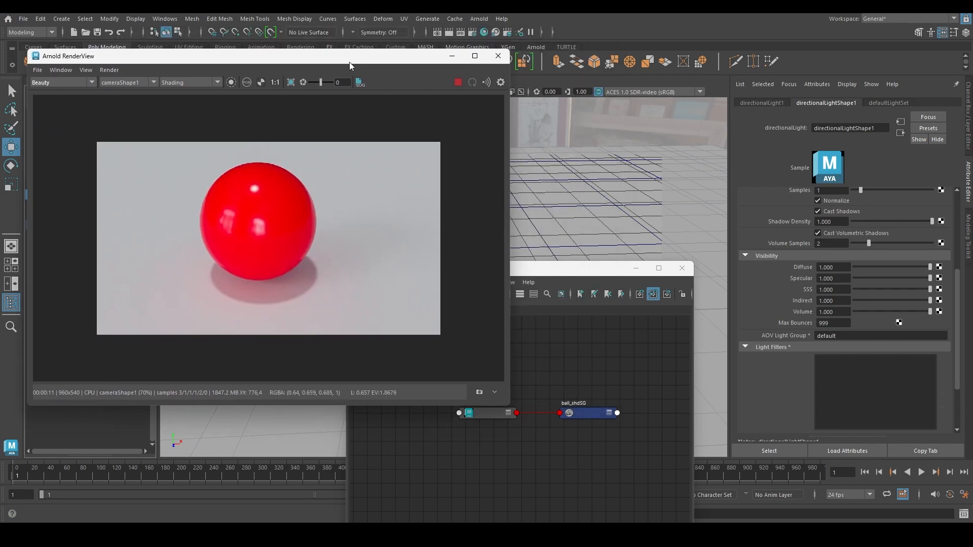
pyautogui.moveTo(555, 274); pyautogui.dragTo(652, 126)
pyautogui.moveTo(560, 304); pyautogui.dragTo(591, 294, button='middle')
pyautogui.press('Tab')
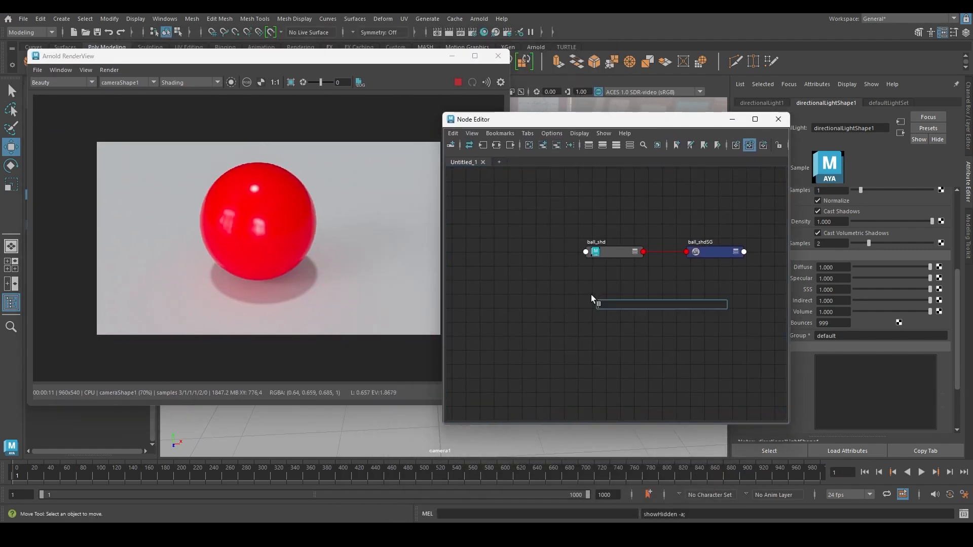
pyautogui.write('aira')
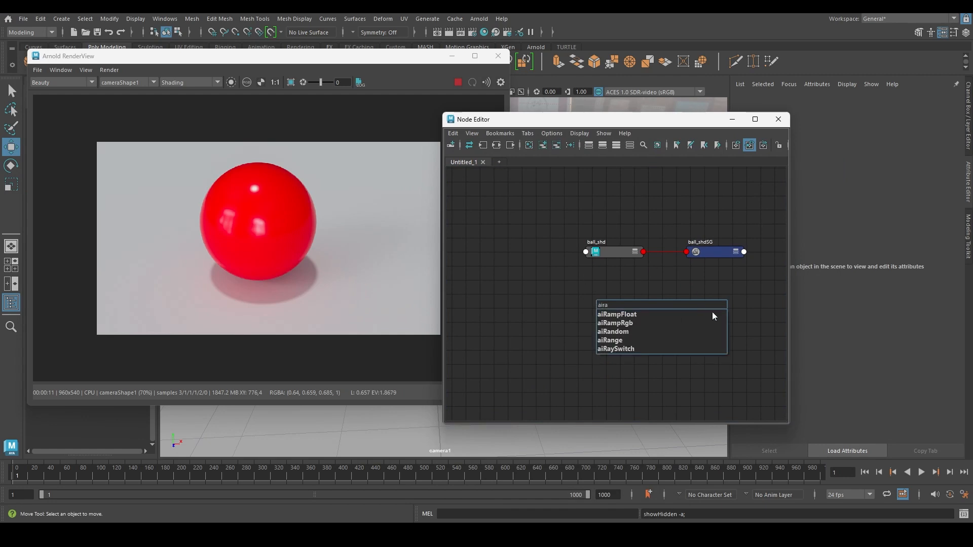
pyautogui.click(614, 349)
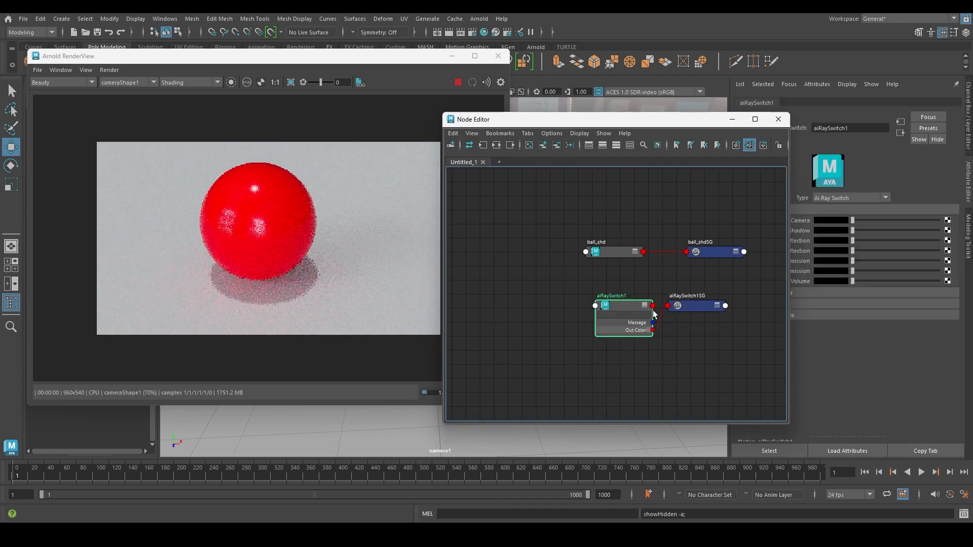
# - Assign the ray switch node as the Surface material of ball_shdSG, replacing ball_shd
pyautogui.moveTo(643, 278); pyautogui.dragTo(579, 288, button='middle')
pyautogui.click(637, 257)
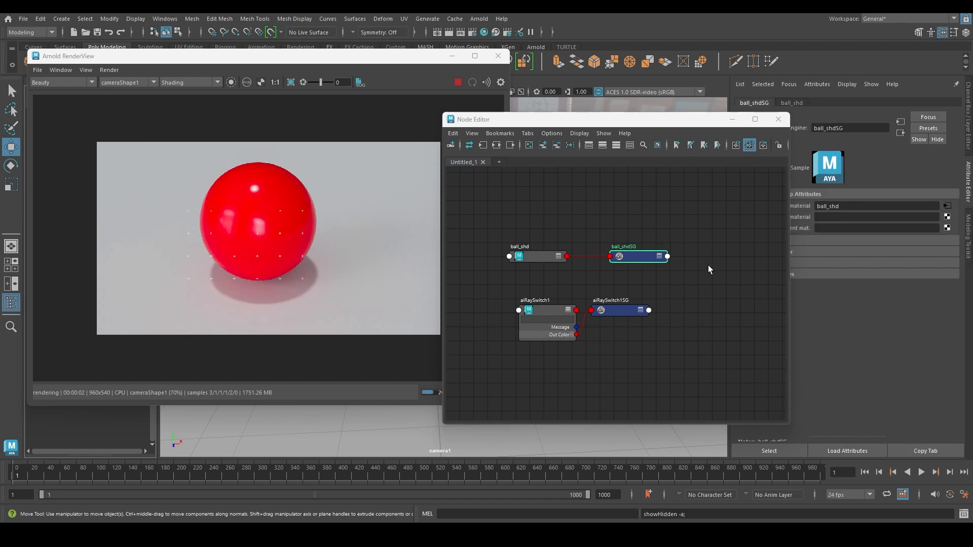
pyautogui.moveTo(651, 119); pyautogui.dragTo(550, 131)
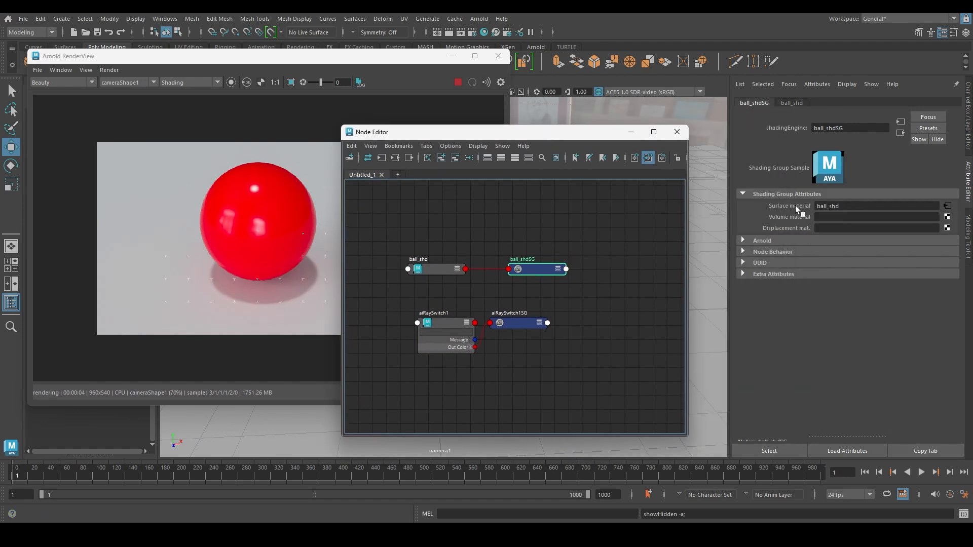
pyautogui.moveTo(795, 205); pyautogui.dragTo(792, 202, button='middle')
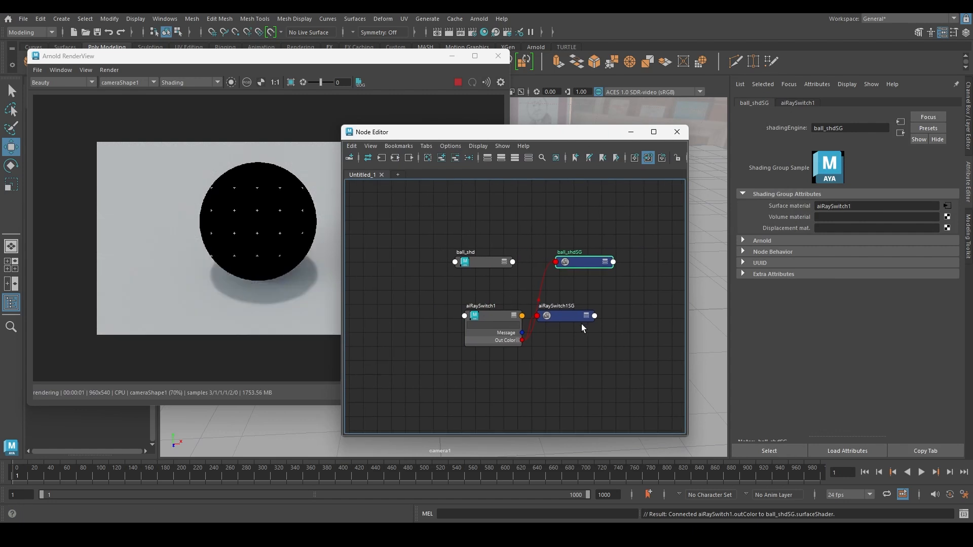
# - Delete the unneeded aiRaySwitch1SG shading group and move ball_shdSG beside the ray switch node
pyautogui.click(567, 319)
pyautogui.press('Delete')
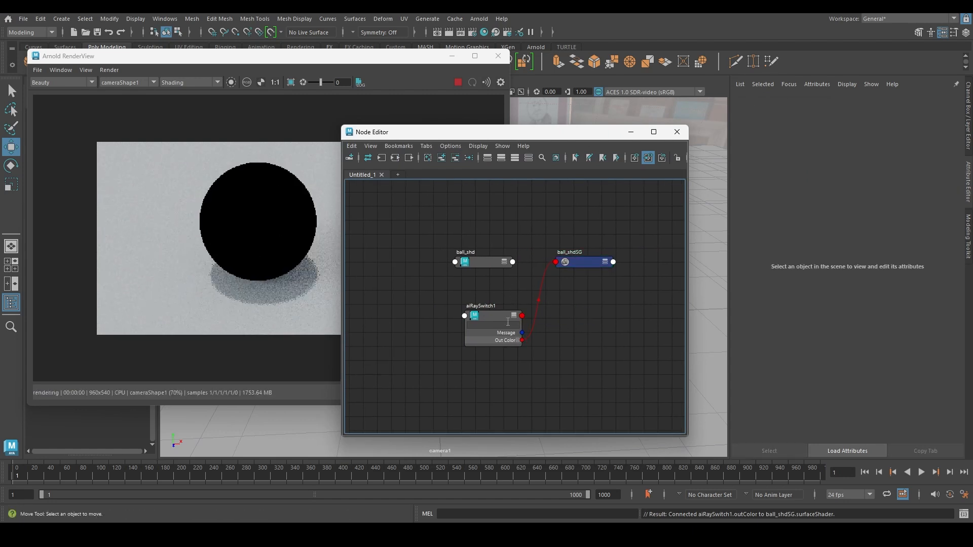
pyautogui.moveTo(582, 258); pyautogui.dragTo(612, 300)
# - Raise the ray switch's Camera colour to its brightest slider value and inspect the sphere in the render
pyautogui.click(484, 340)
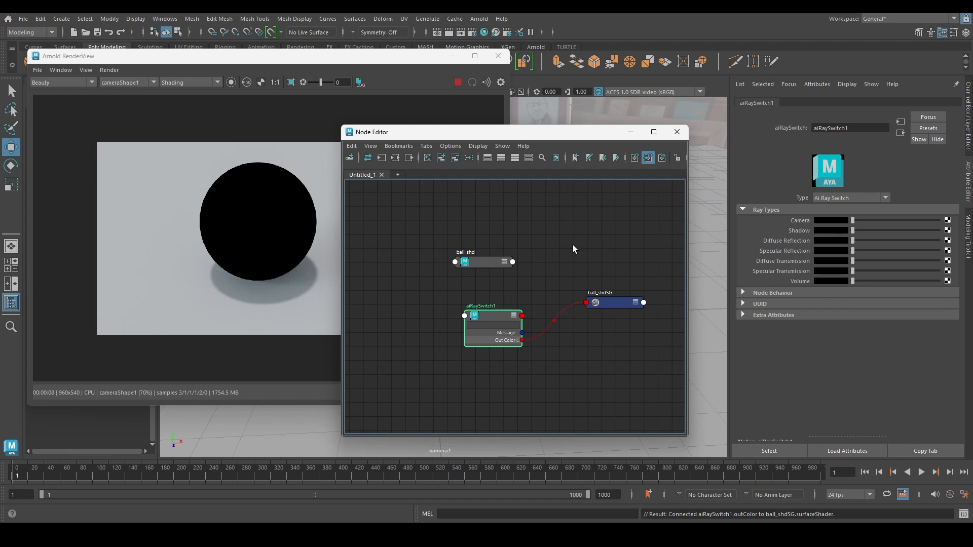
pyautogui.moveTo(862, 222); pyautogui.dragTo(938, 221)
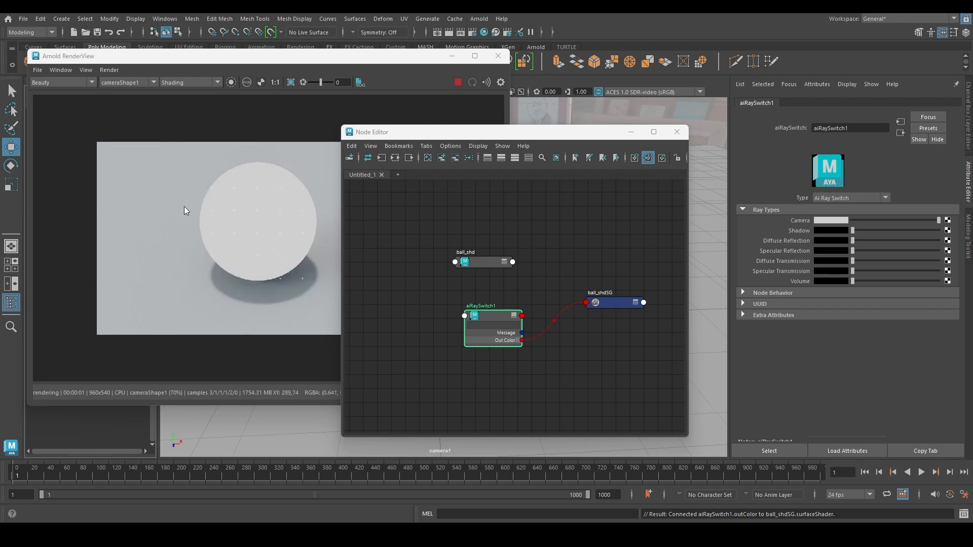
pyautogui.moveTo(307, 233); pyautogui.dragTo(284, 240)
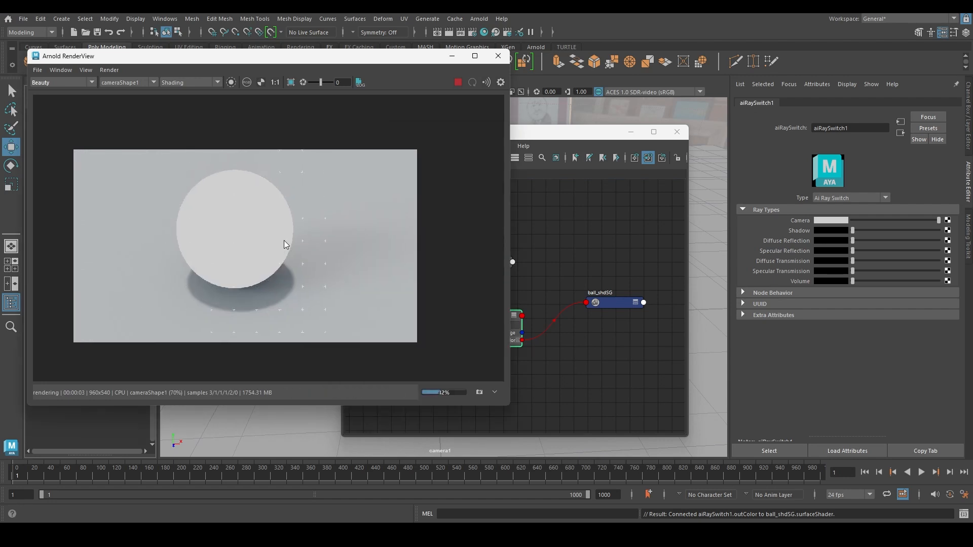
# - Connect ball_shd to the Camera input of the ray switch and move its node clear of the switch
pyautogui.moveTo(566, 142); pyautogui.dragTo(612, 122)
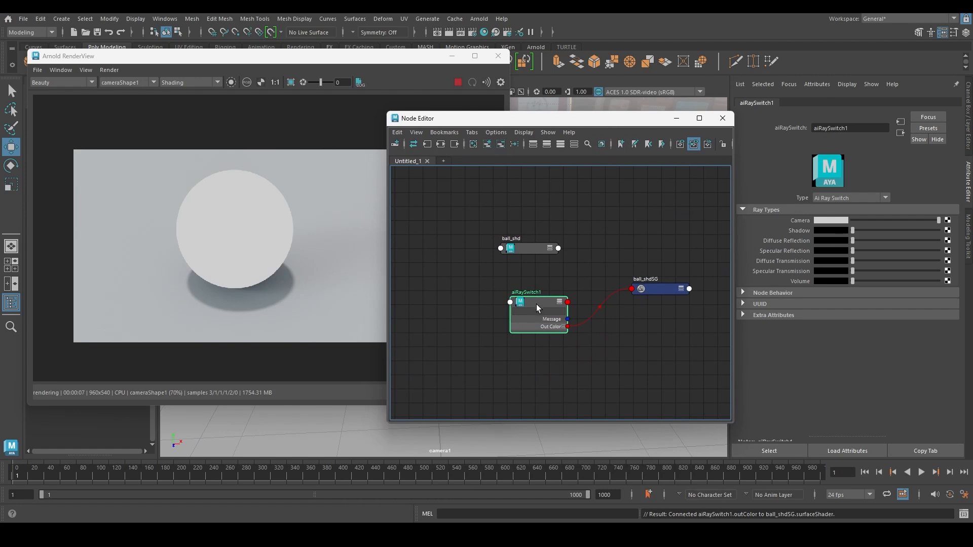
pyautogui.moveTo(541, 248); pyautogui.dragTo(819, 218, button='middle')
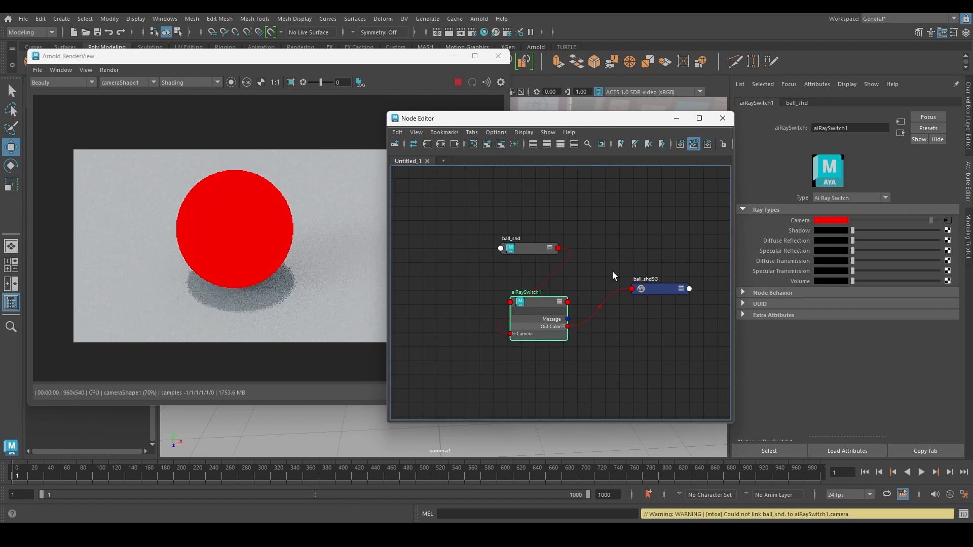
pyautogui.moveTo(537, 248); pyautogui.dragTo(452, 260)
# - Update the full scene in the render view and inspect the sphere and its shadow
pyautogui.click(102, 70)
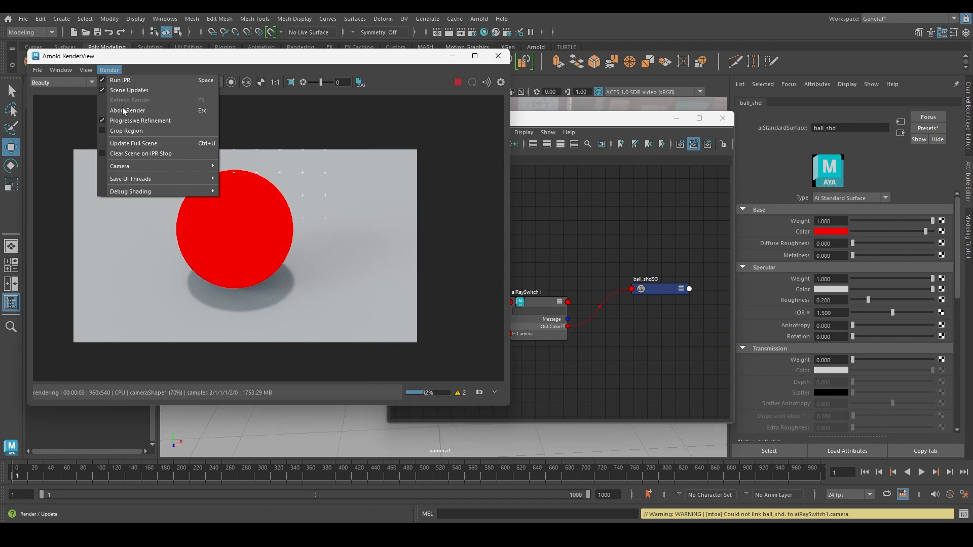
pyautogui.click(162, 142)
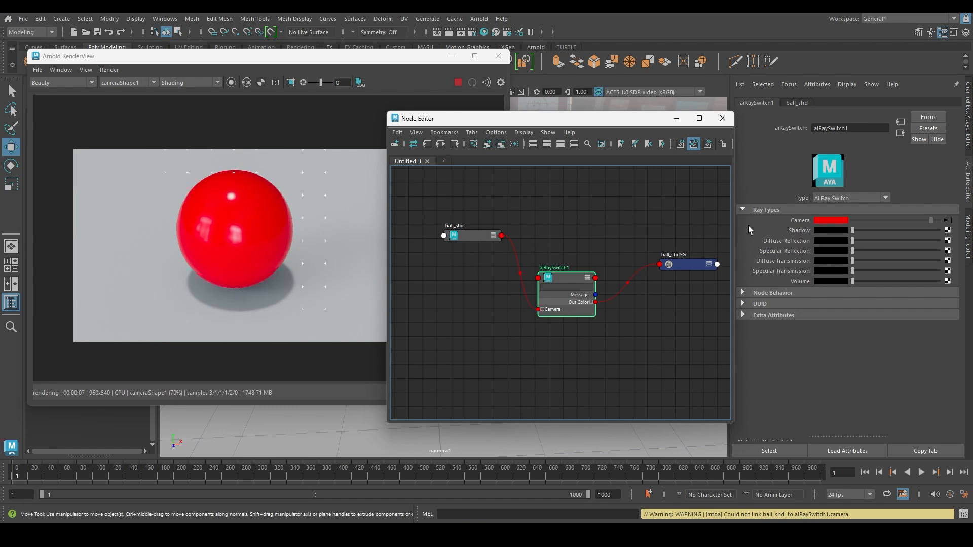
pyautogui.keyDown('alt'); pyautogui.moveTo(599, 231); pyautogui.dragTo(579, 236, button='middle'); pyautogui.keyUp('alt')
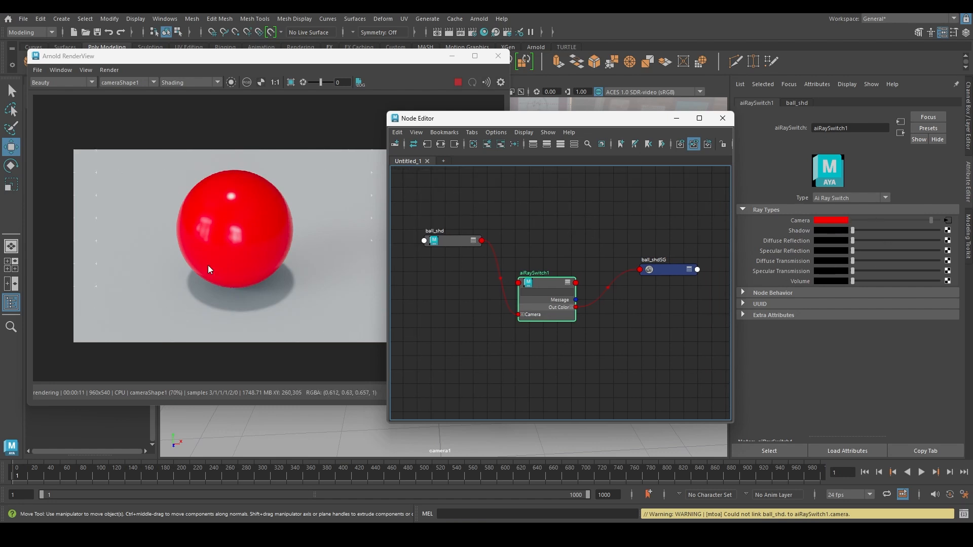
pyautogui.click(312, 247)
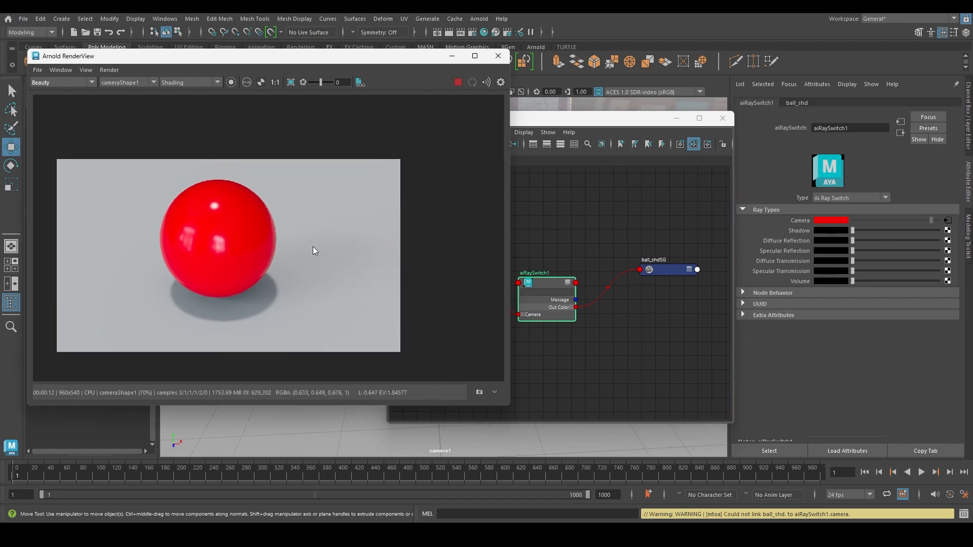
# - Store a snapshot of the finished render and shrink the snapshot area to enlarge the image
pyautogui.click(672, 270)
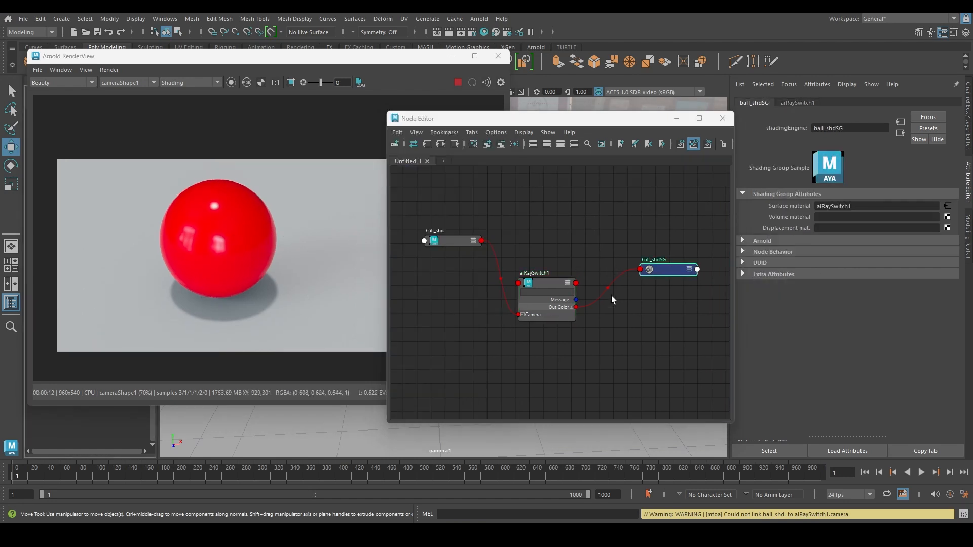
pyautogui.click(356, 69)
pyautogui.click(478, 393)
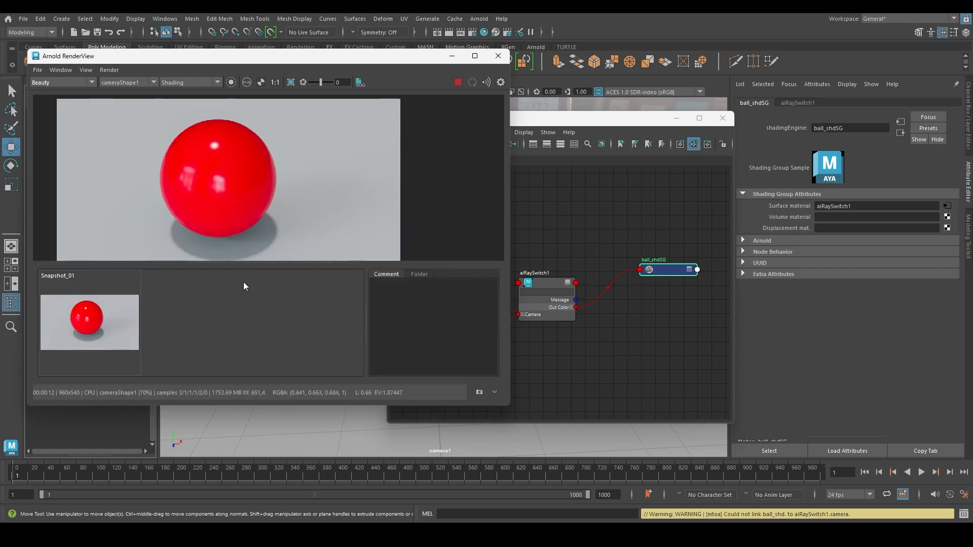
pyautogui.click(239, 261)
pyautogui.moveTo(239, 261); pyautogui.dragTo(239, 333)
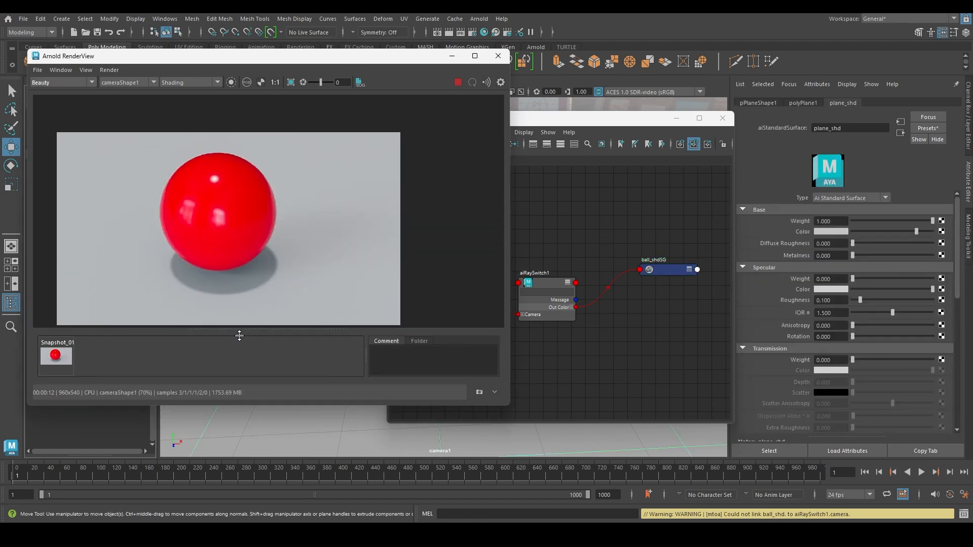
# - Connect ball_shd directly to the surface material of ball_shdSG, bypassing the ray switch, and bring the render to the front
pyautogui.click(555, 190)
pyautogui.keyDown('alt'); pyautogui.moveTo(555, 189); pyautogui.dragTo(563, 197, button='middle'); pyautogui.keyUp('alt')
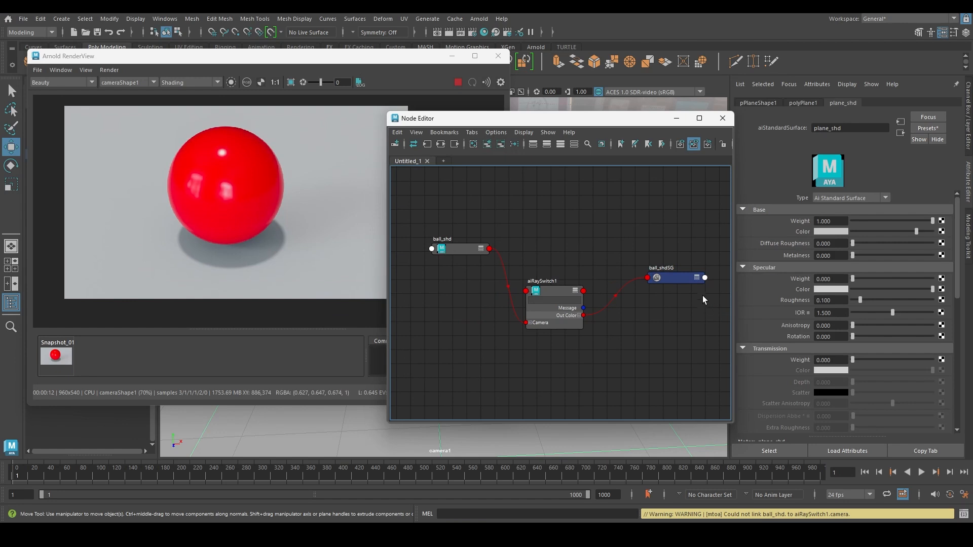
pyautogui.click(676, 279)
pyautogui.moveTo(456, 252); pyautogui.dragTo(816, 206, button='middle')
pyautogui.click(325, 212)
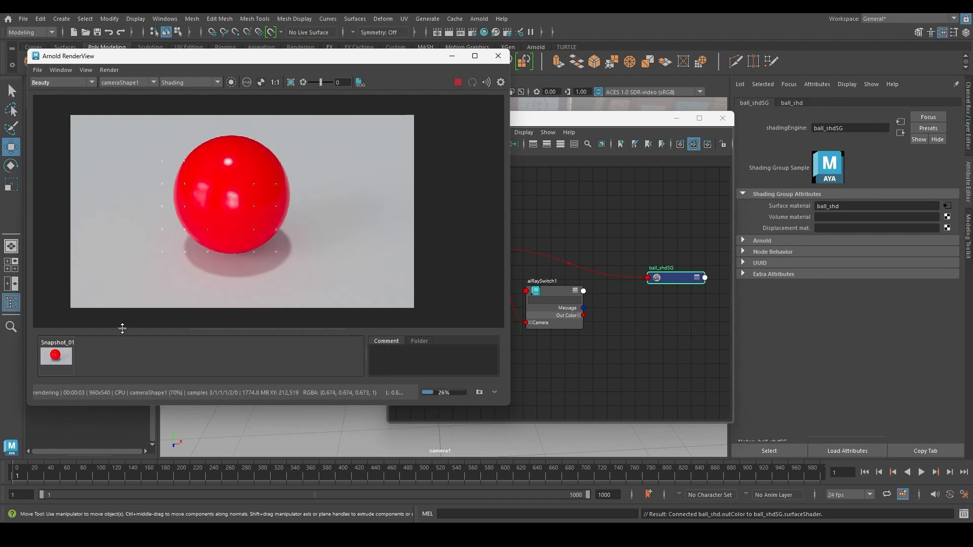
# - Toggle between the stored snapshot and the current render to compare the sphere's shadow and its colour bounce on the plane
pyautogui.click(56, 360)
pyautogui.click(56, 361)
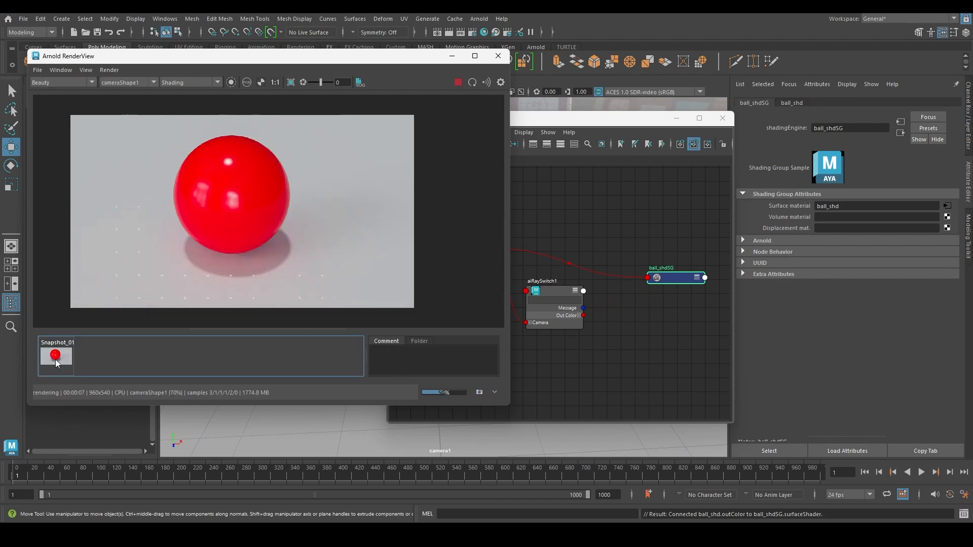
pyautogui.click(56, 360)
pyautogui.click(55, 361)
pyautogui.click(58, 361)
pyautogui.click(60, 360)
pyautogui.click(60, 355)
pyautogui.click(60, 355)
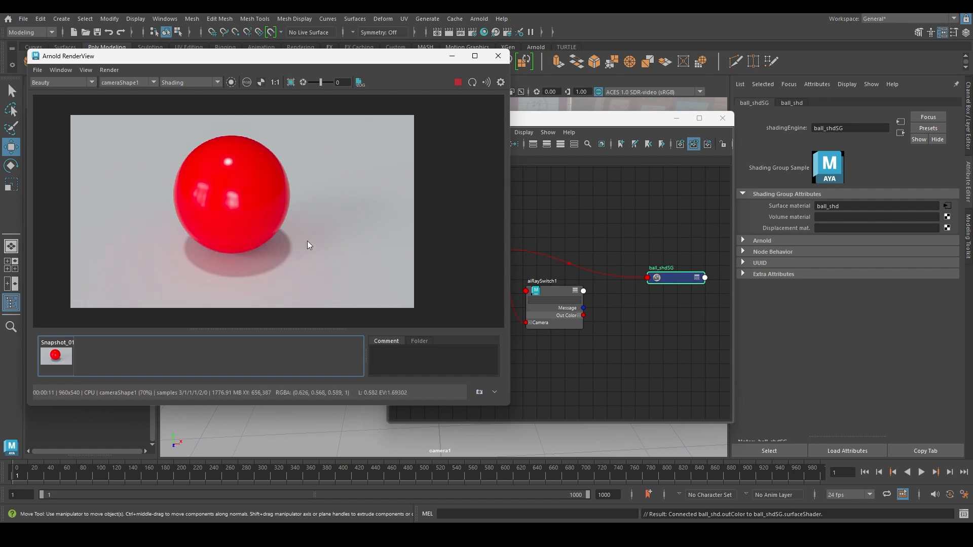
pyautogui.click(49, 357)
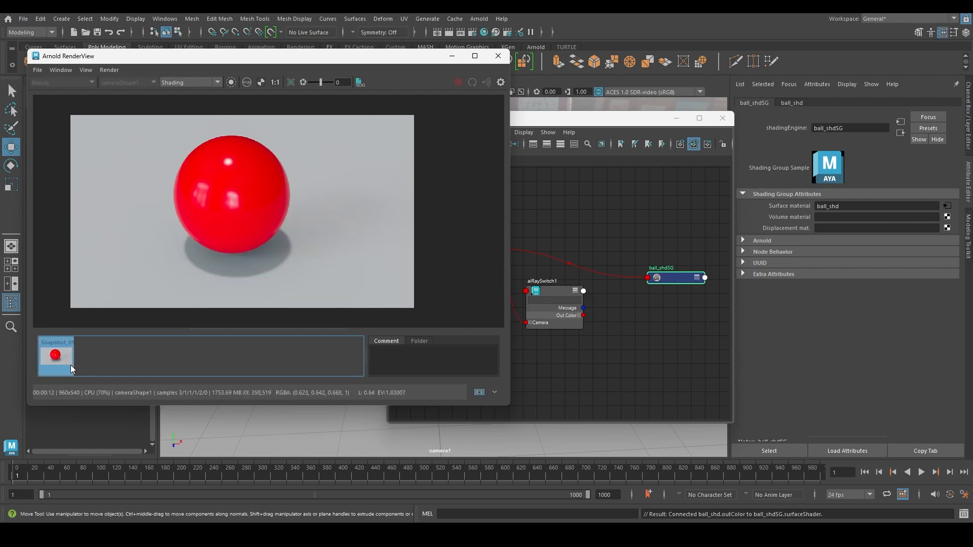
pyautogui.click(55, 356)
# - Reconnect aiRaySwitch1 to the surface material of ball_shdSG
pyautogui.click(573, 311)
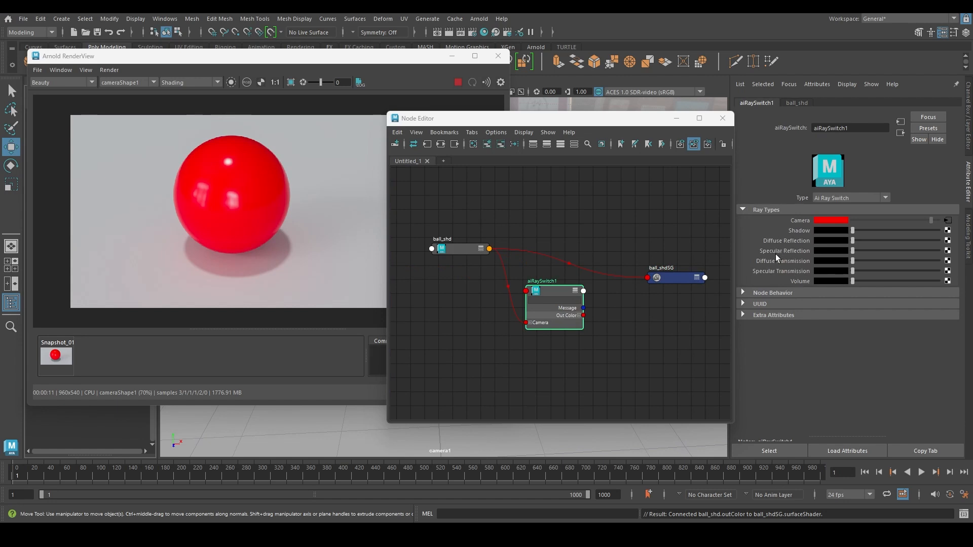
pyautogui.click(673, 277)
pyautogui.click(565, 299)
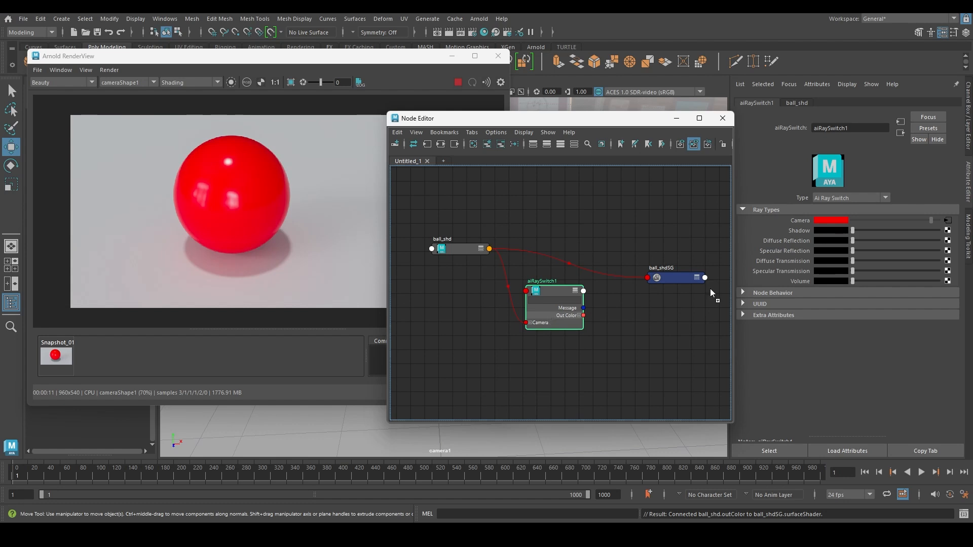
pyautogui.click(696, 278)
pyautogui.moveTo(818, 216); pyautogui.dragTo(811, 206, button='middle')
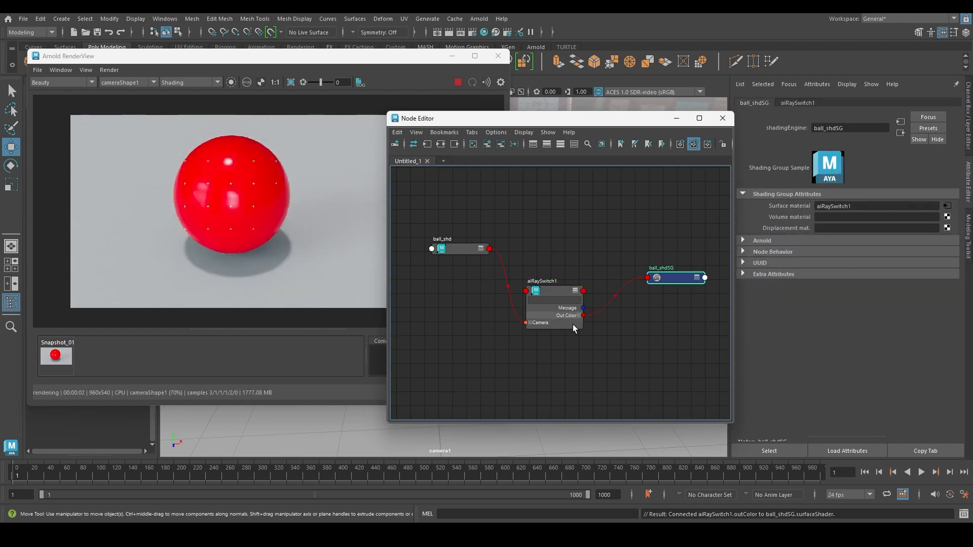
# - Connect ball_shd to the ray switch's Shadow, Diffuse Reflection, Specular Reflection, Diffuse Transmission and Specular Transmission inputs
pyautogui.click(548, 297)
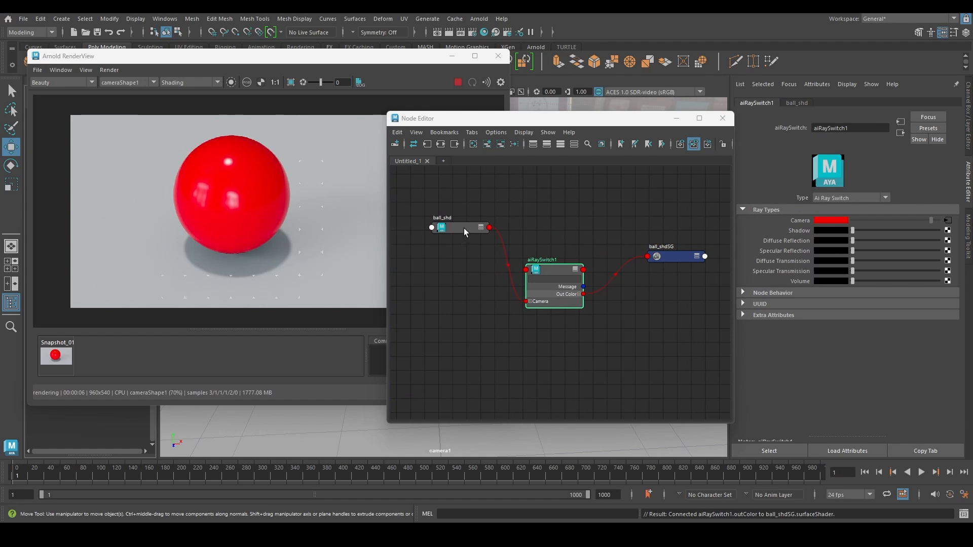
pyautogui.moveTo(464, 228); pyautogui.dragTo(772, 232, button='middle')
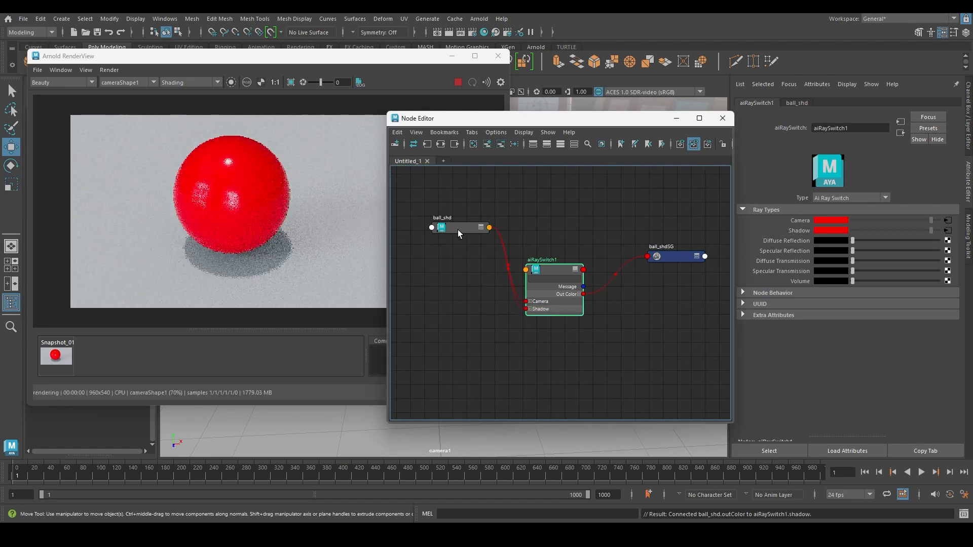
pyautogui.moveTo(458, 229); pyautogui.dragTo(775, 242, button='middle')
pyautogui.moveTo(463, 223); pyautogui.dragTo(767, 250, button='middle')
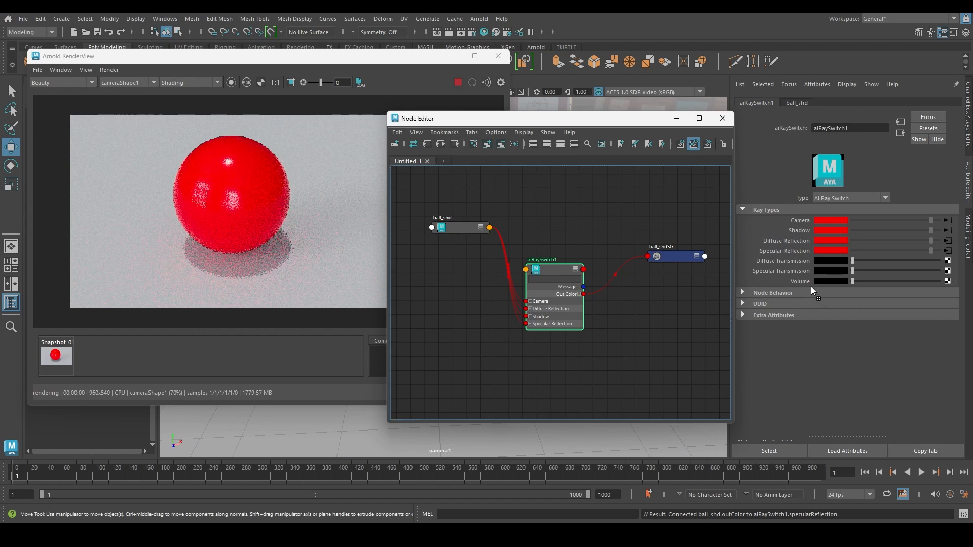
pyautogui.moveTo(811, 287); pyautogui.dragTo(796, 257, button='middle')
pyautogui.moveTo(449, 228); pyautogui.dragTo(783, 272, button='middle')
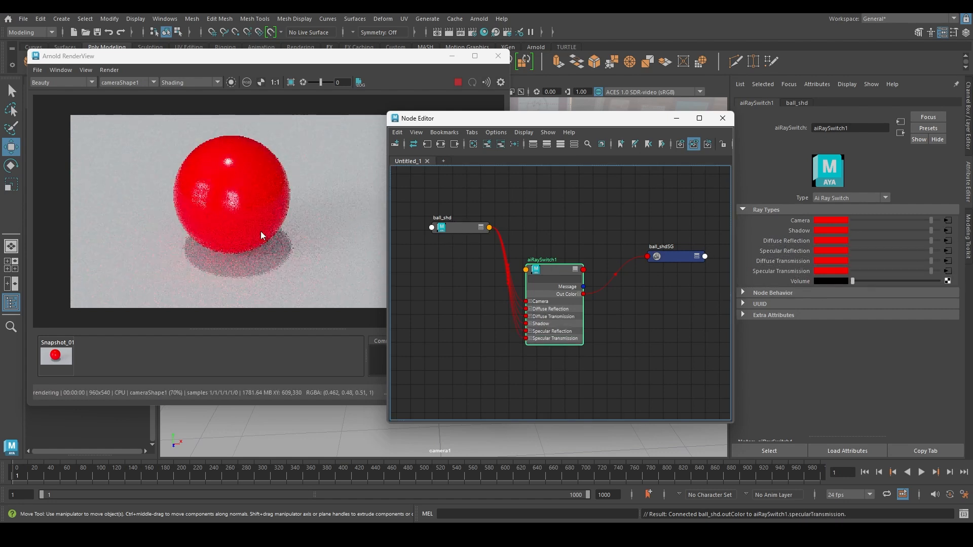
# - Rearrange the shader network so the ball_shd and aiRaySwitch1 nodes are spaced apart and their connections are readable
pyautogui.click(454, 230)
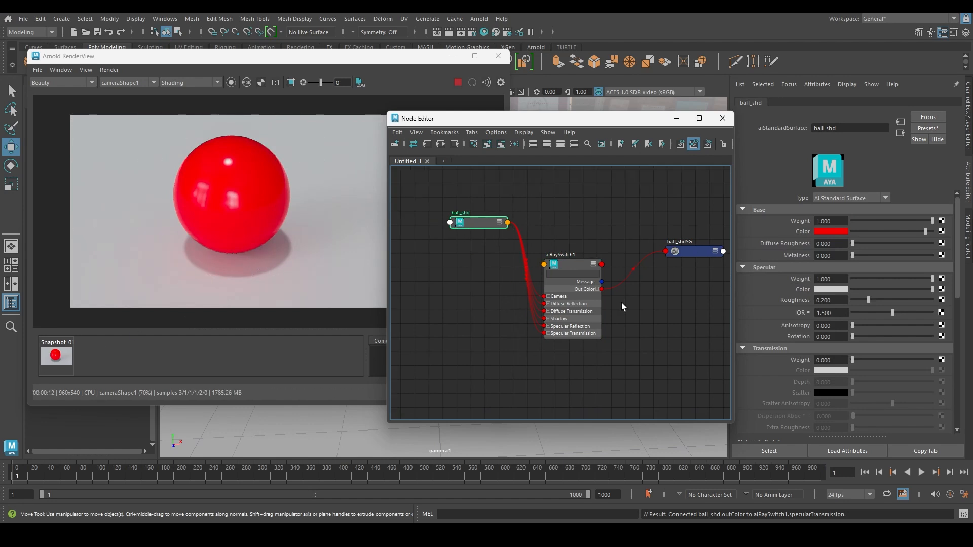
pyautogui.keyDown('alt'); pyautogui.moveTo(489, 263); pyautogui.dragTo(490, 276, button='middle'); pyautogui.keyUp('alt')
pyautogui.moveTo(589, 330); pyautogui.dragTo(604, 284)
pyautogui.moveTo(484, 236); pyautogui.dragTo(466, 236)
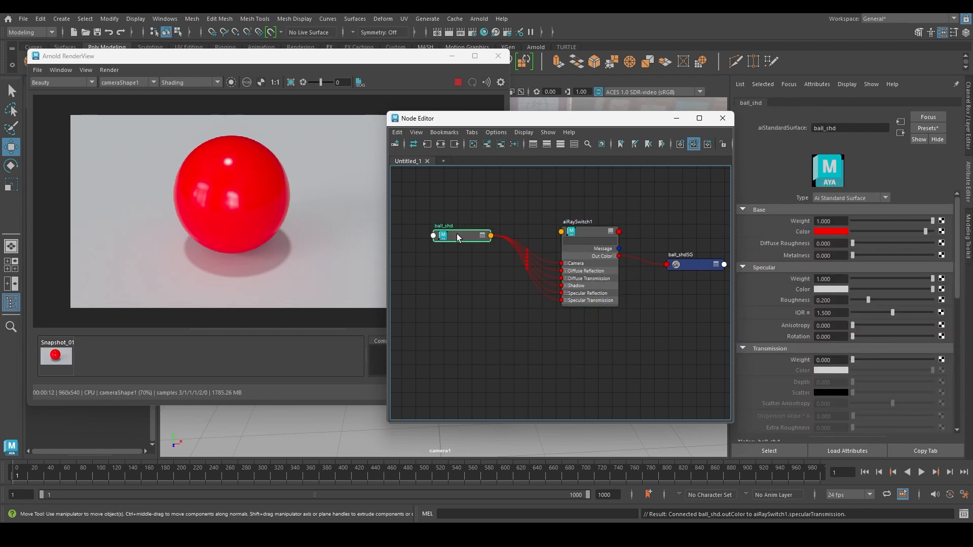
# - Duplicate ball_shd, place the copy below the original node, and set the copy's base colour to green
pyautogui.hotkey('ctrl', 'd')
pyautogui.moveTo(565, 365); pyautogui.dragTo(467, 273)
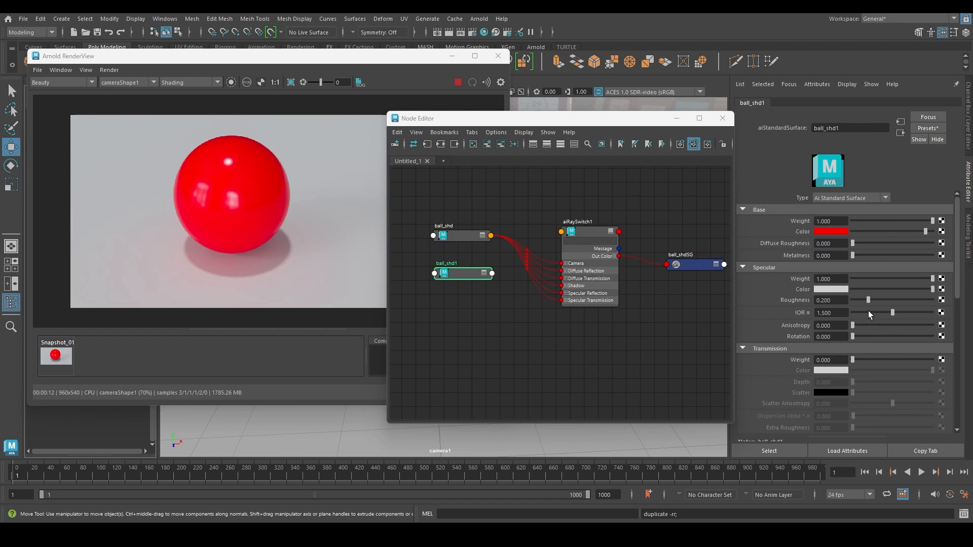
pyautogui.click(842, 232)
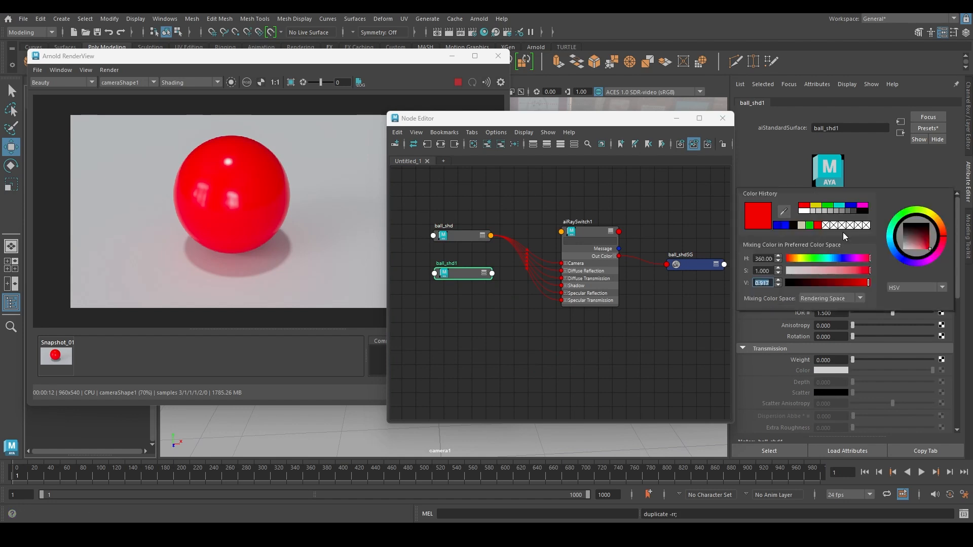
pyautogui.click(811, 224)
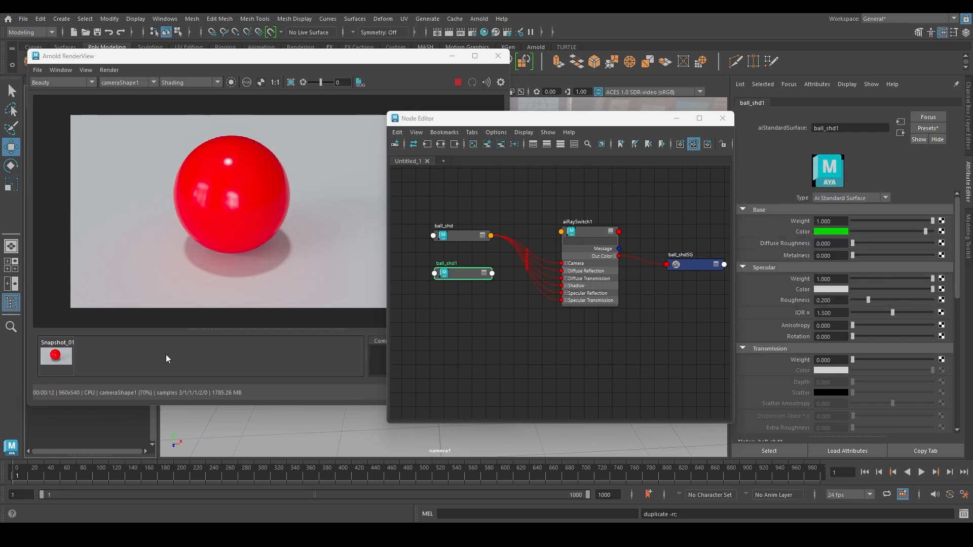
# - Connect ball_shd1 to the ray switch's Diffuse Reflection input and examine the sphere's bounce light in the diffuse_indirect pass
pyautogui.click(593, 277)
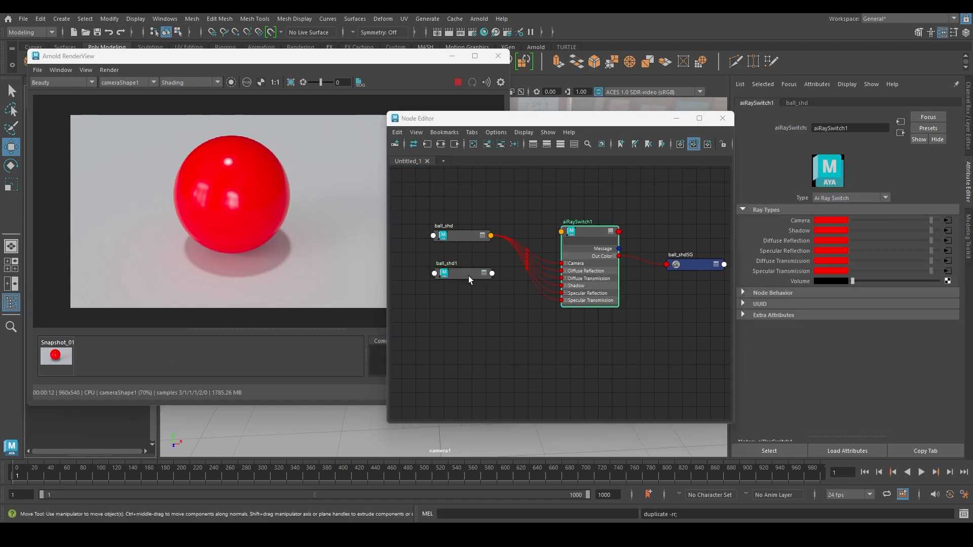
pyautogui.moveTo(461, 272); pyautogui.dragTo(785, 241, button='middle')
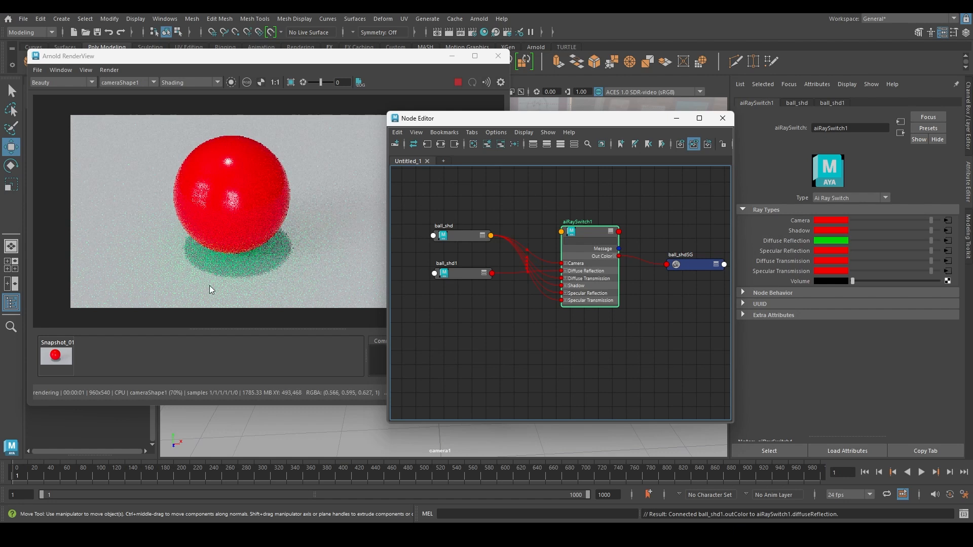
pyautogui.click(300, 240)
pyautogui.scroll(3, 220, 249)
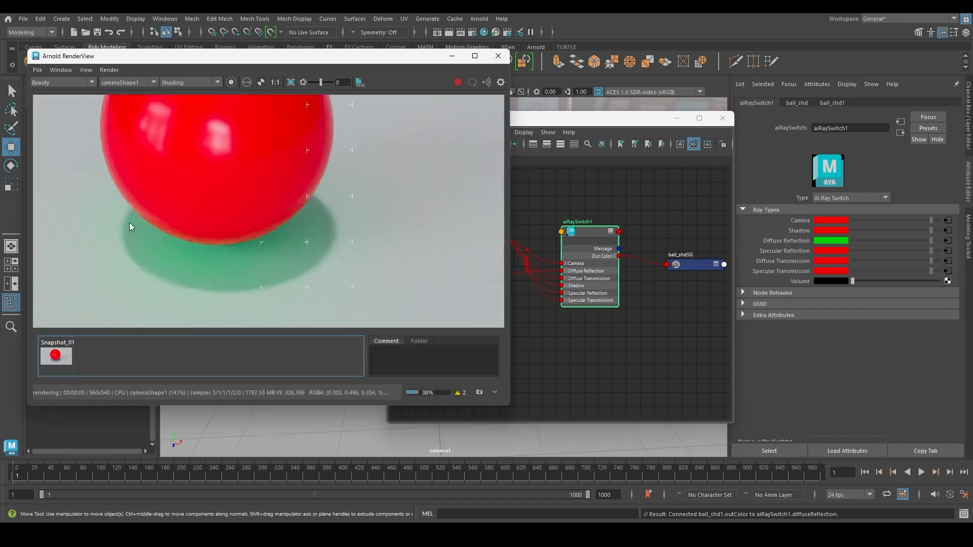
pyautogui.click(67, 83)
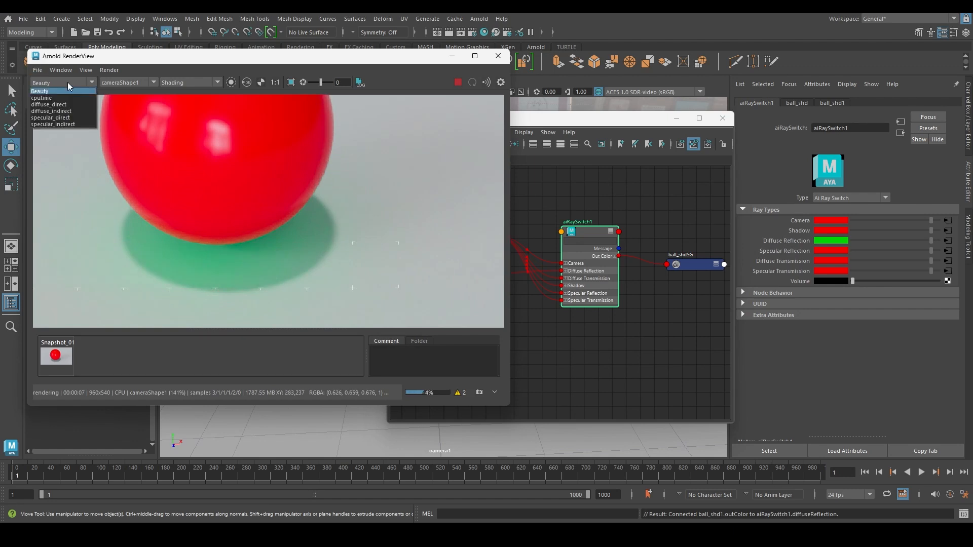
pyautogui.click(66, 111)
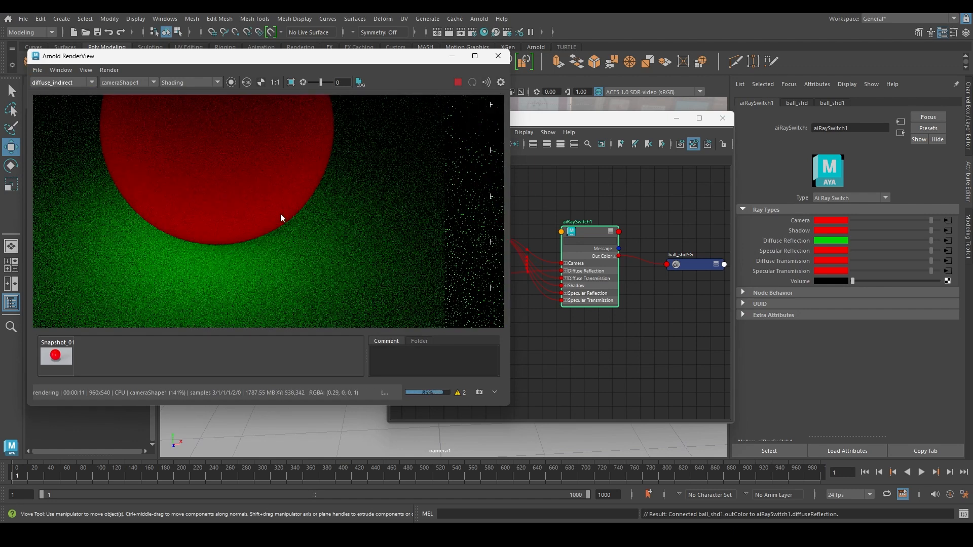
# - Connect ball_shd back to the ray switch's Diffuse Reflection input and inspect the bounce light in the render
pyautogui.keyDown('alt'); pyautogui.moveTo(575, 350); pyautogui.dragTo(642, 368, button='middle'); pyautogui.keyUp('alt')
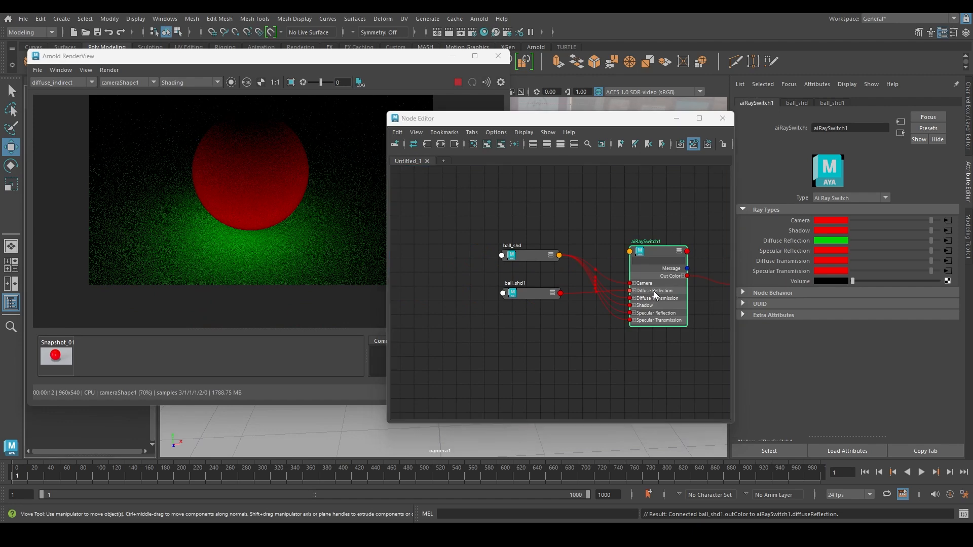
pyautogui.moveTo(531, 260); pyautogui.dragTo(789, 241, button='middle')
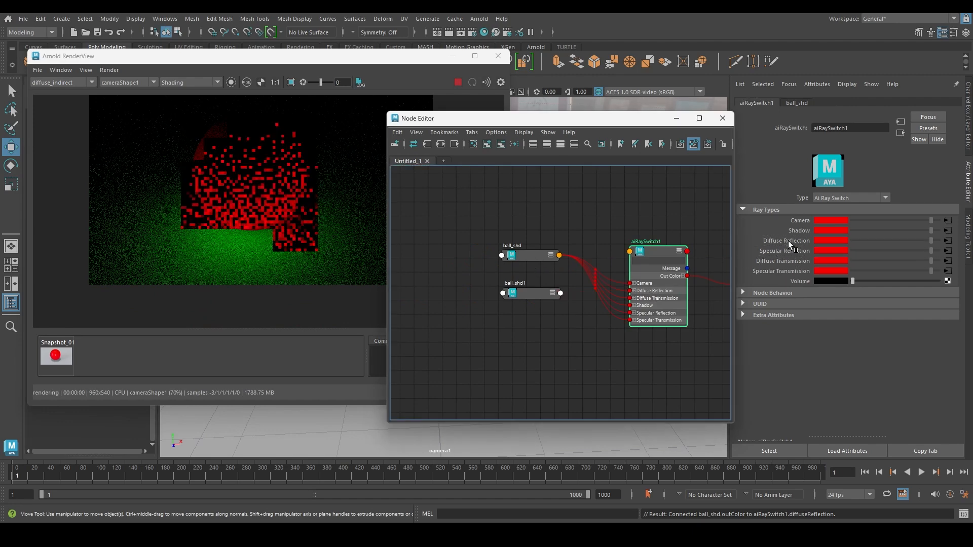
pyautogui.click(207, 235)
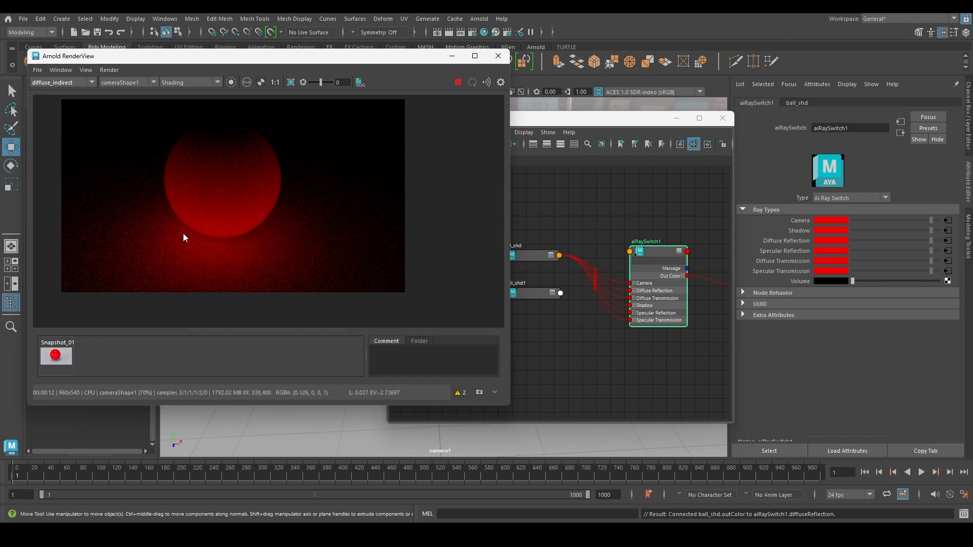
# - Set ball_shd1's base colour to red with a value of 1.000 and connect it to the ray switch's Diffuse Reflection input
pyautogui.click(671, 390)
pyautogui.click(522, 306)
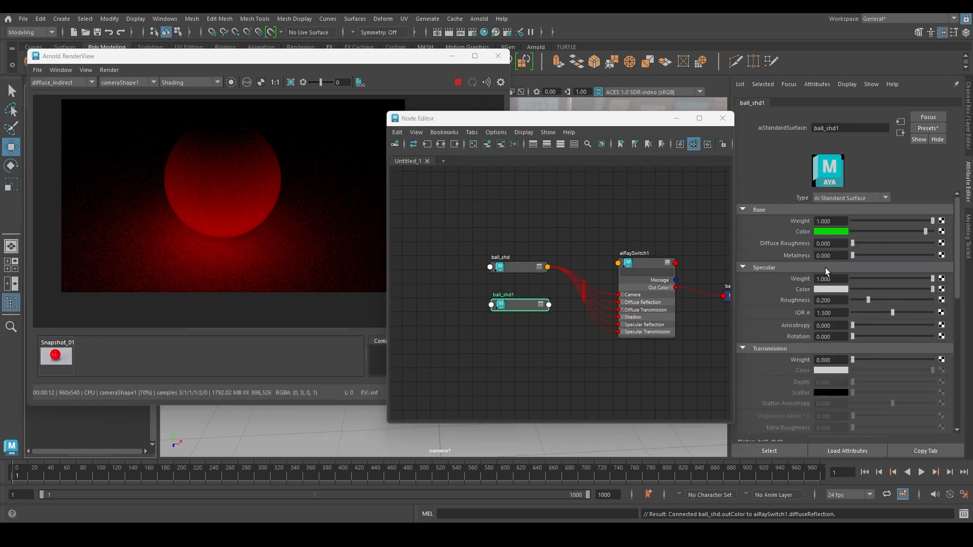
pyautogui.click(831, 231)
pyautogui.click(804, 224)
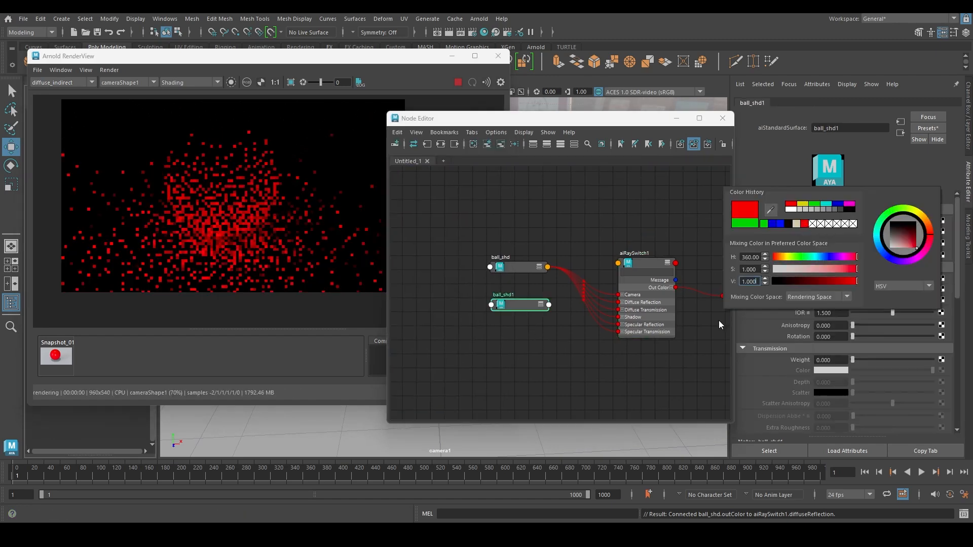
pyautogui.click(650, 278)
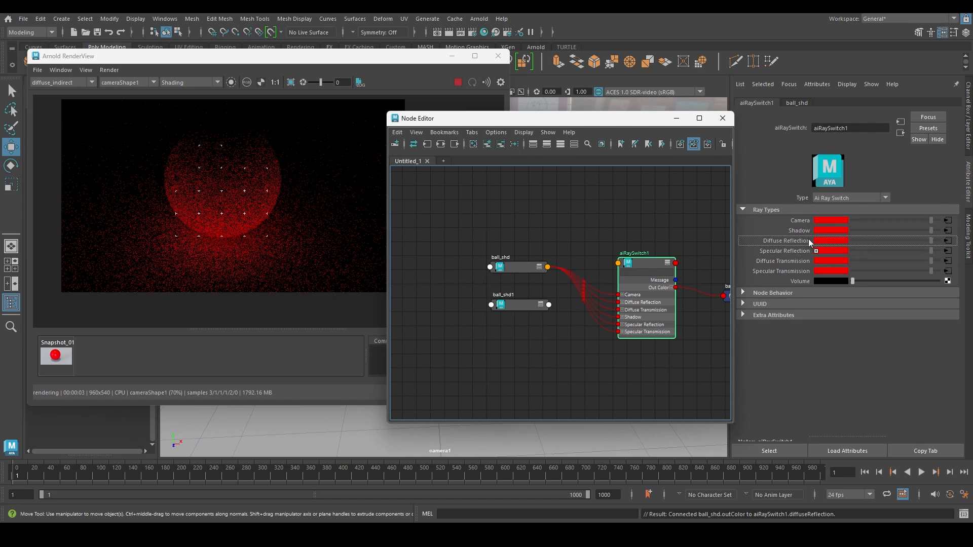
pyautogui.moveTo(808, 238); pyautogui.dragTo(809, 239, button='middle')
# - Lower ball_shd1's base weight to 0.167 and inspect the bounce light around the sphere in the render
pyautogui.click(530, 306)
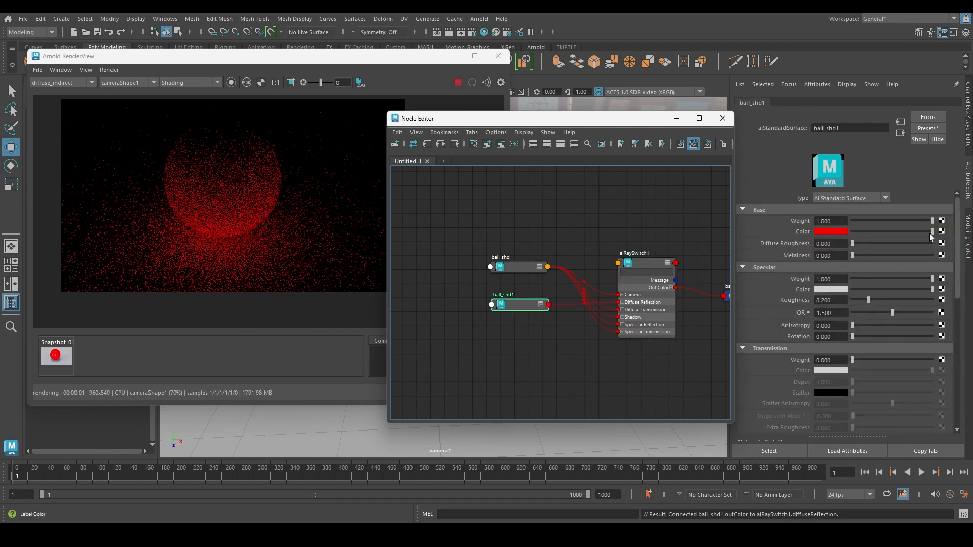
pyautogui.moveTo(926, 221); pyautogui.dragTo(865, 224)
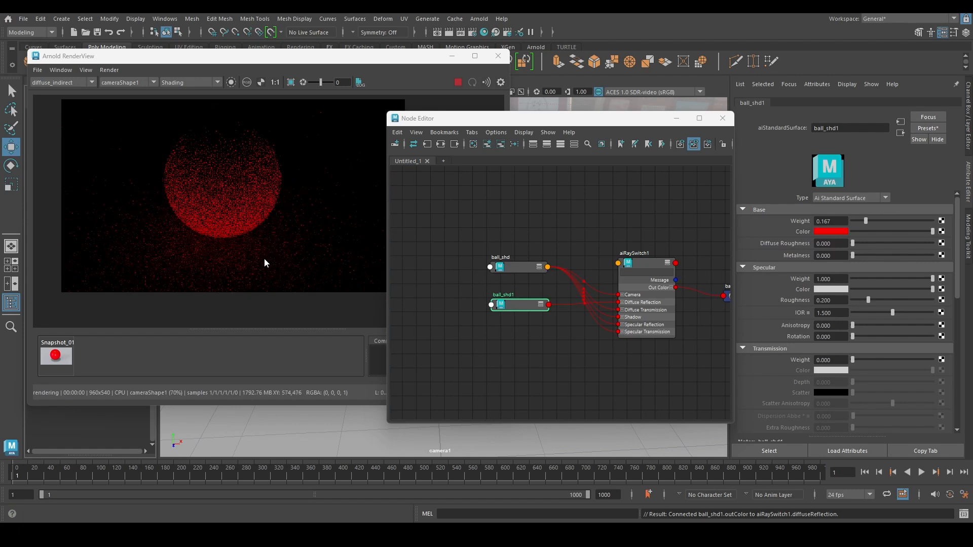
pyautogui.moveTo(286, 231); pyautogui.dragTo(288, 236)
pyautogui.keyDown('alt'); pyautogui.moveTo(565, 339); pyautogui.dragTo(580, 330, button='middle'); pyautogui.keyUp('alt')
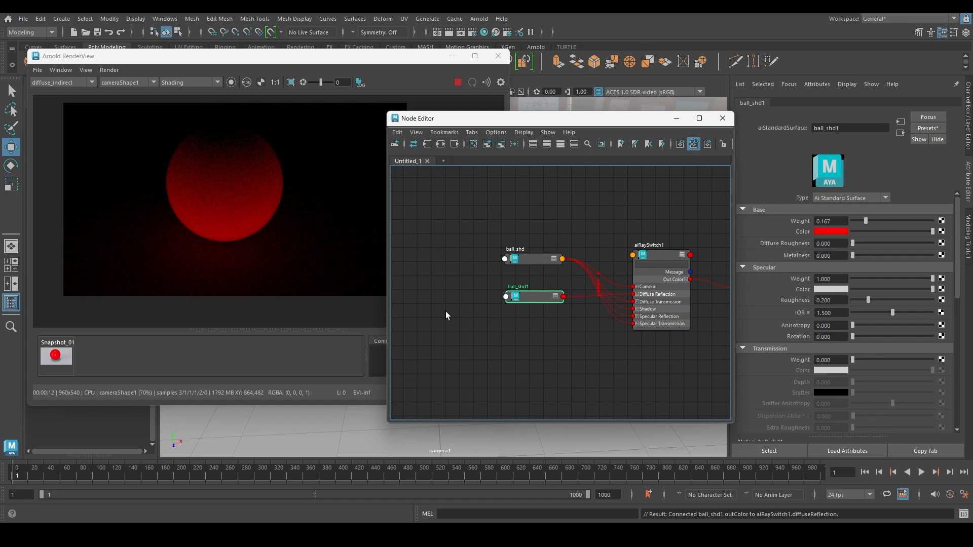
# - Check the Diffuse ray depth in the Arnold render settings and close them
pyautogui.click(473, 32)
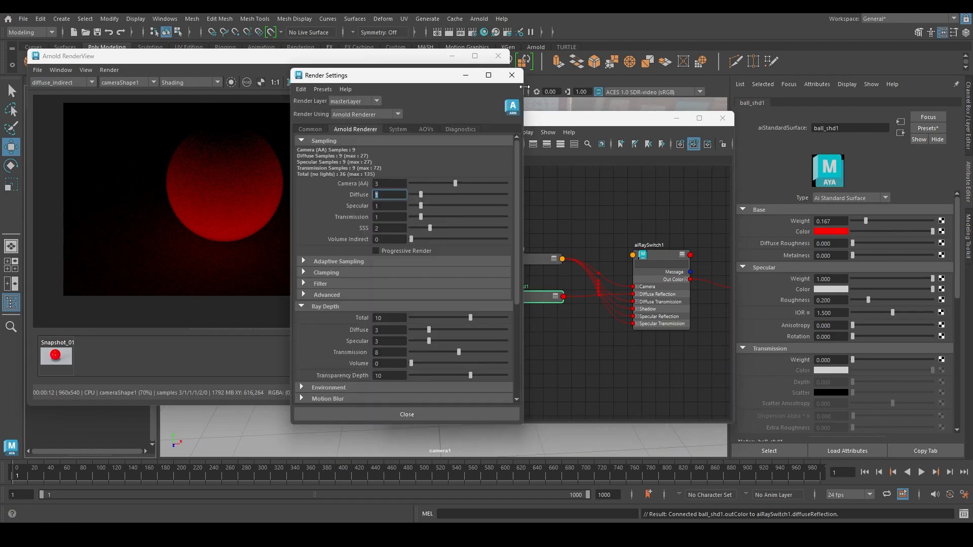
pyautogui.click(379, 330)
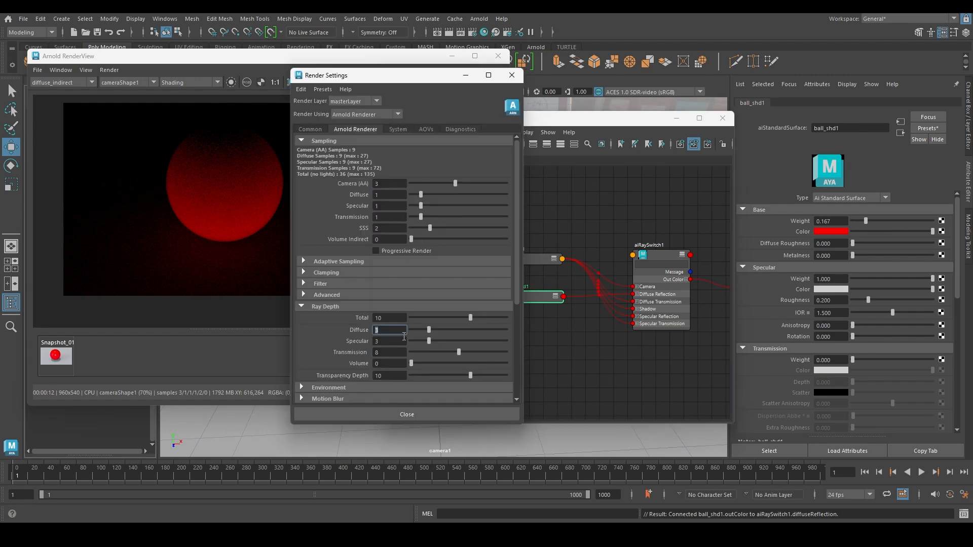
pyautogui.click(512, 75)
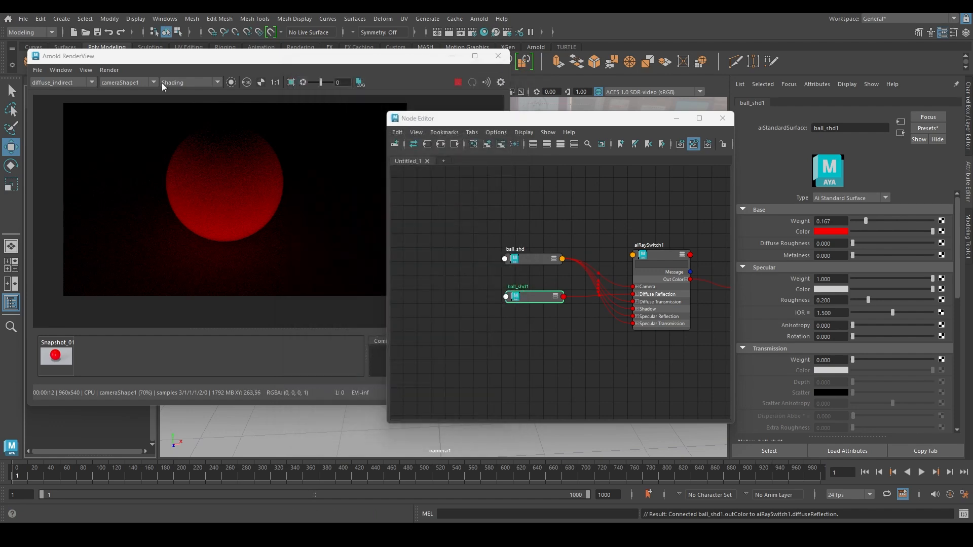
# - Test directionalLight1's Diffuse and Indirect visibility values against the render, restoring both to 1.000
pyautogui.moveTo(205, 58); pyautogui.dragTo(307, 143)
pyautogui.click(73, 195)
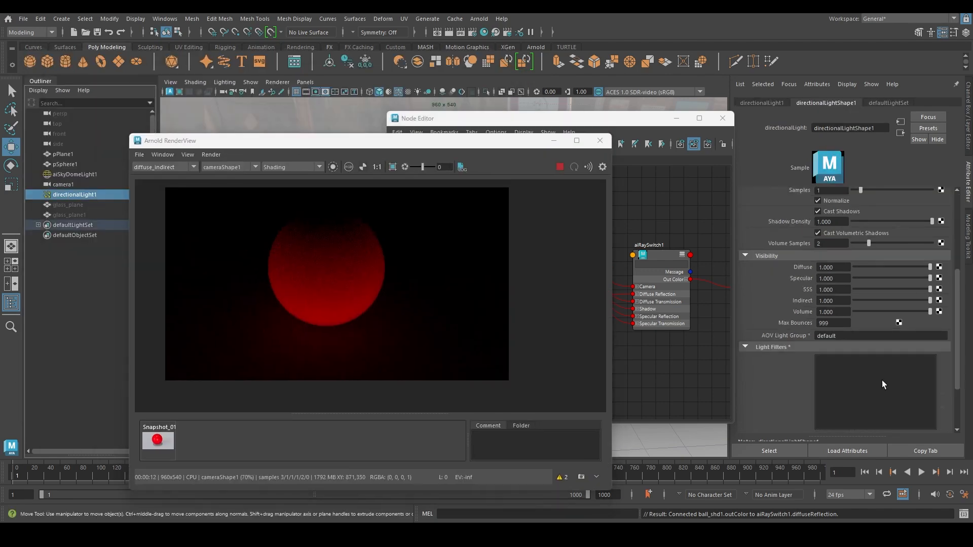
pyautogui.moveTo(930, 267)
pyautogui.mouseDown()
pyautogui.moveTo(793, 264)
pyautogui.moveTo(939, 267)
pyautogui.mouseUp()
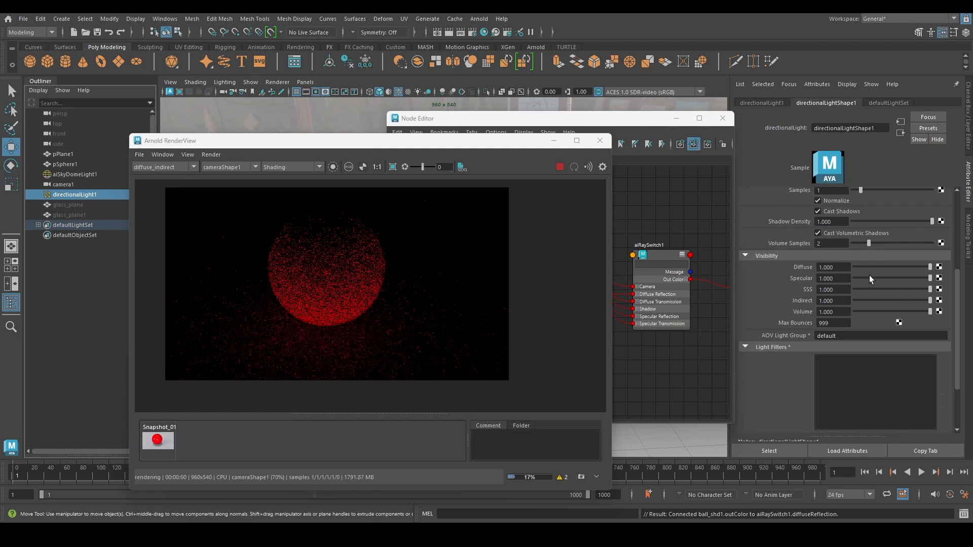
pyautogui.moveTo(884, 302); pyautogui.dragTo(943, 304)
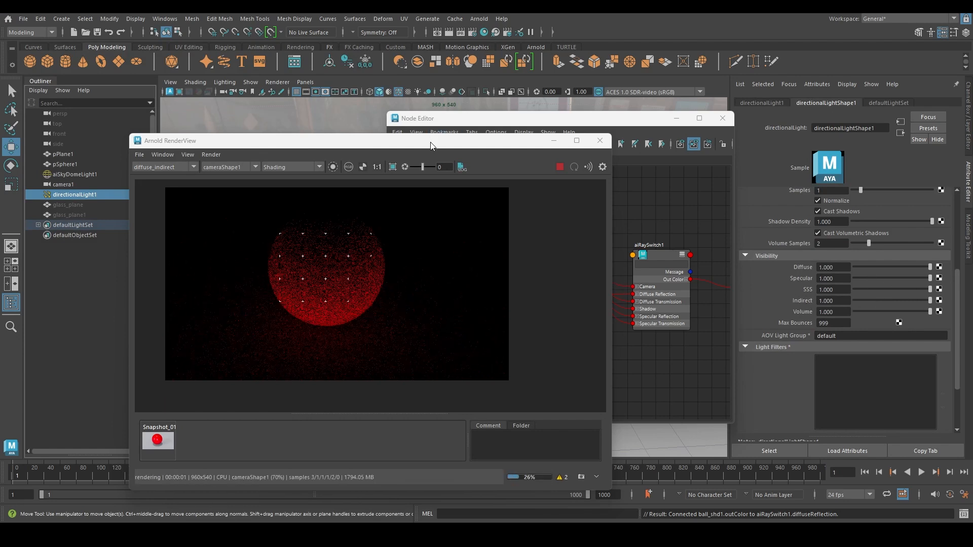
pyautogui.moveTo(431, 145); pyautogui.dragTo(357, 98)
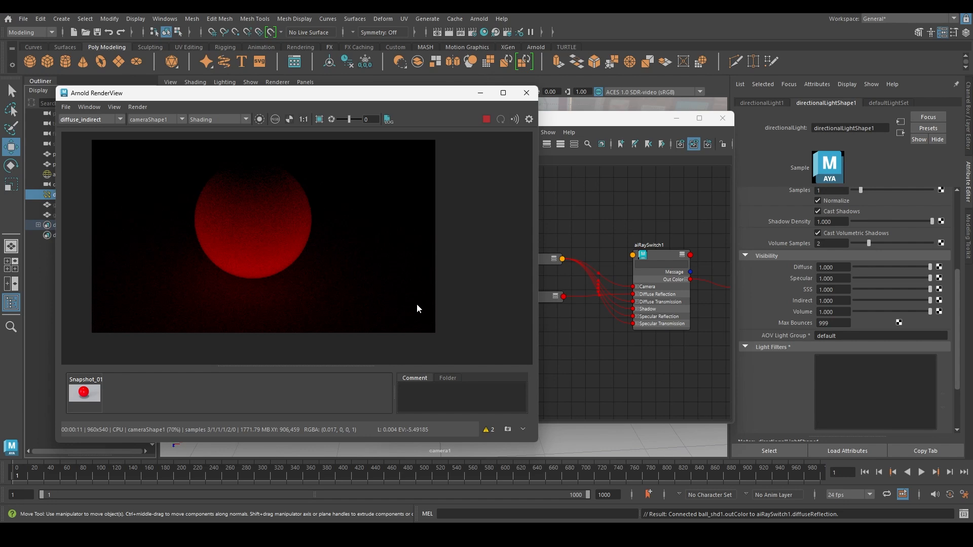
# - Set ball_shd1's base colour to green and its base weight to 1.000
pyautogui.keyDown('alt'); pyautogui.moveTo(624, 345); pyautogui.dragTo(594, 326, button='middle'); pyautogui.keyUp('alt')
pyautogui.click(635, 274)
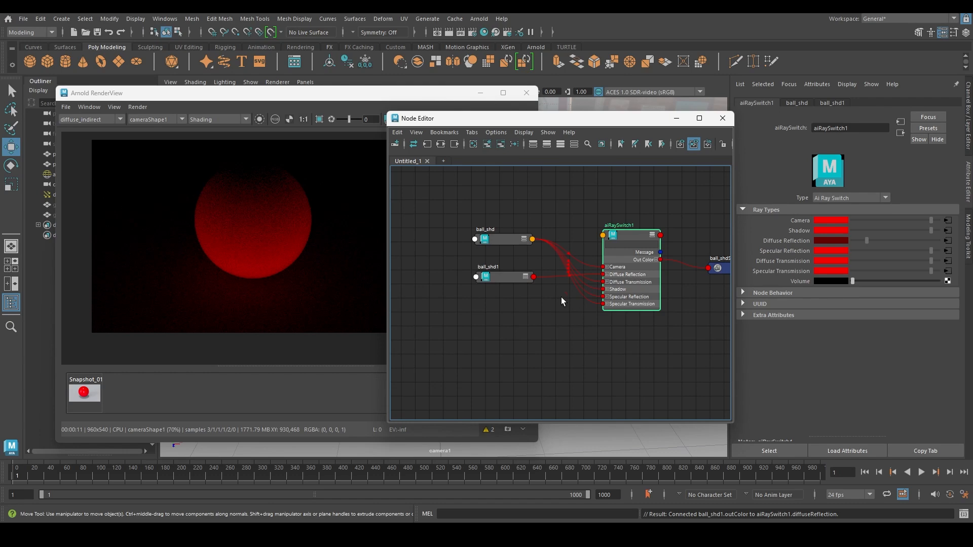
pyautogui.click(500, 279)
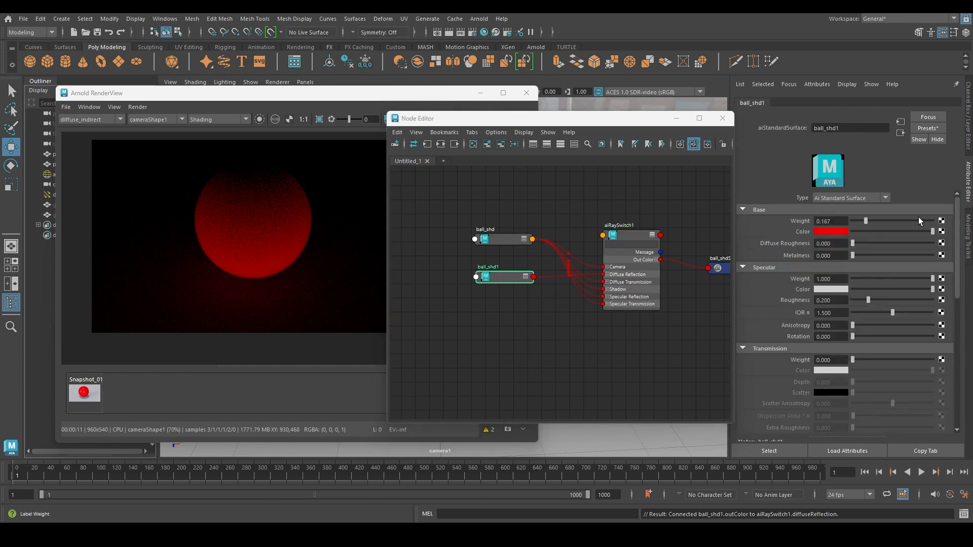
pyautogui.click(831, 233)
pyautogui.click(778, 223)
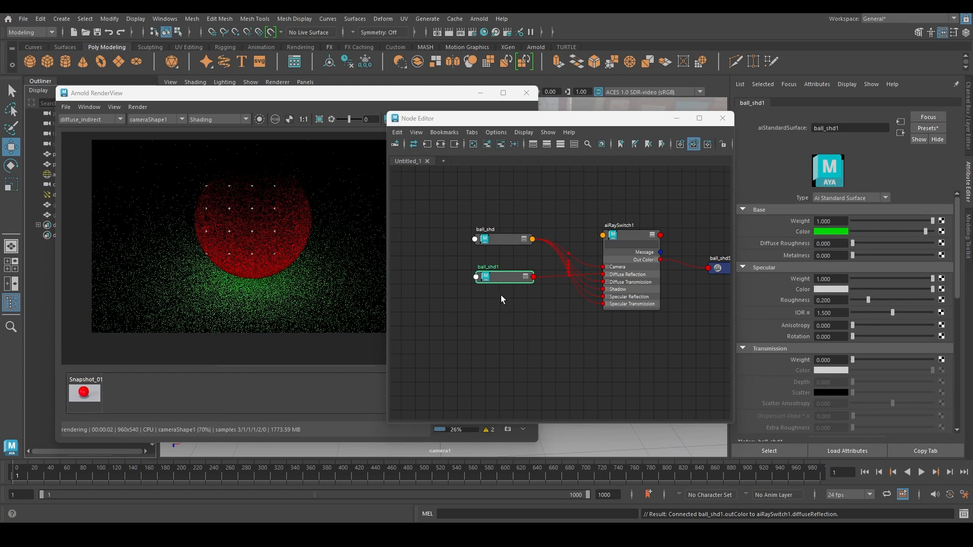
pyautogui.keyDown('alt'); pyautogui.moveTo(501, 294); pyautogui.dragTo(516, 282, button='middle'); pyautogui.keyUp('alt')
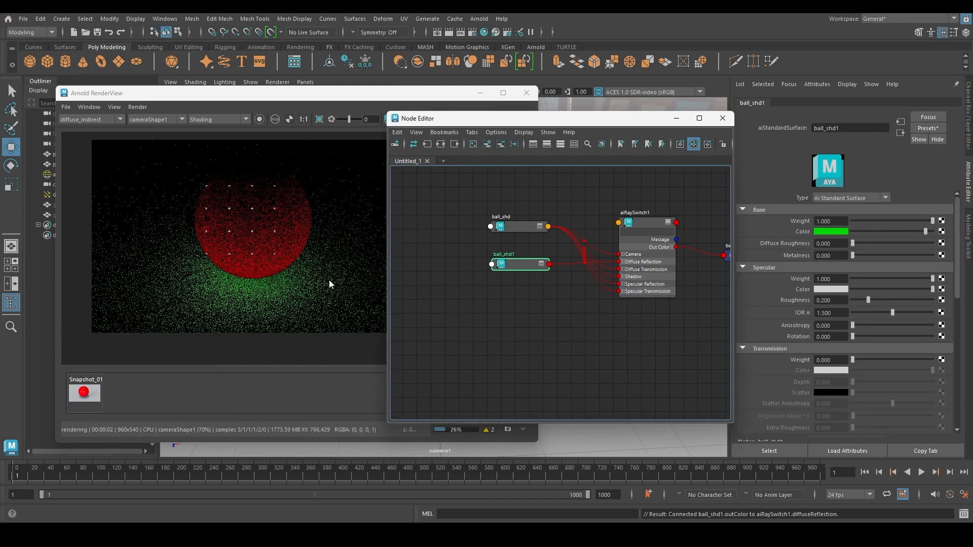
# - Display the specular_indirect pass and raise plane_shd's specular weight to 1.000
pyautogui.click(99, 116)
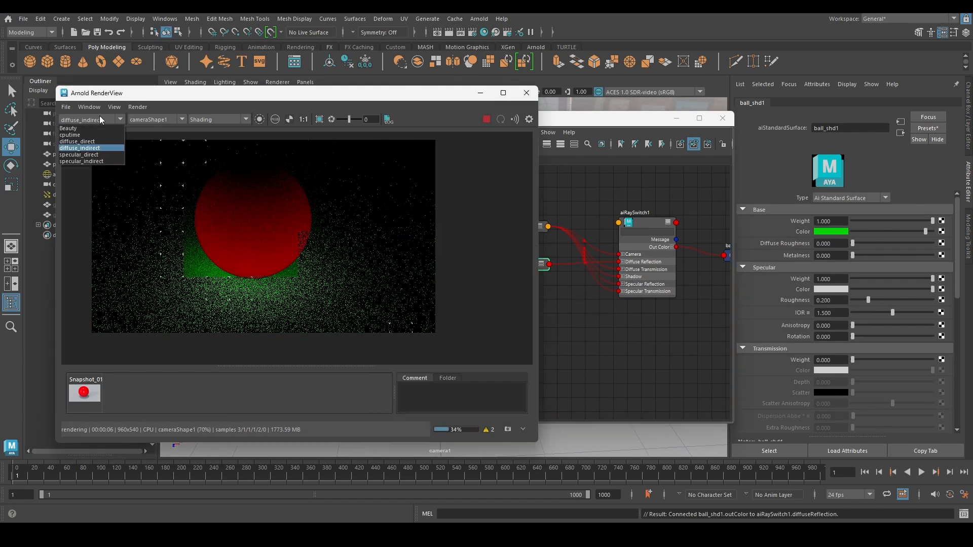
pyautogui.click(81, 161)
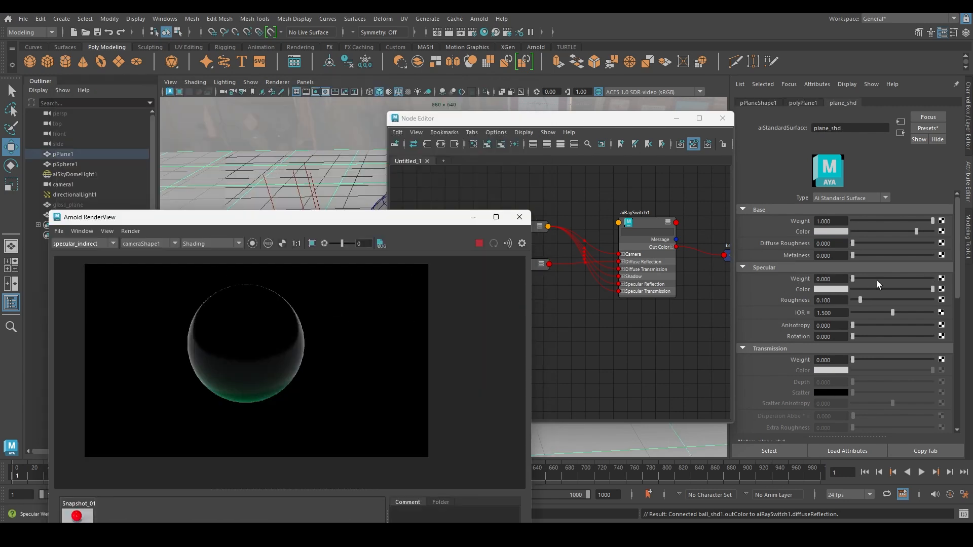
pyautogui.moveTo(876, 281); pyautogui.dragTo(913, 280)
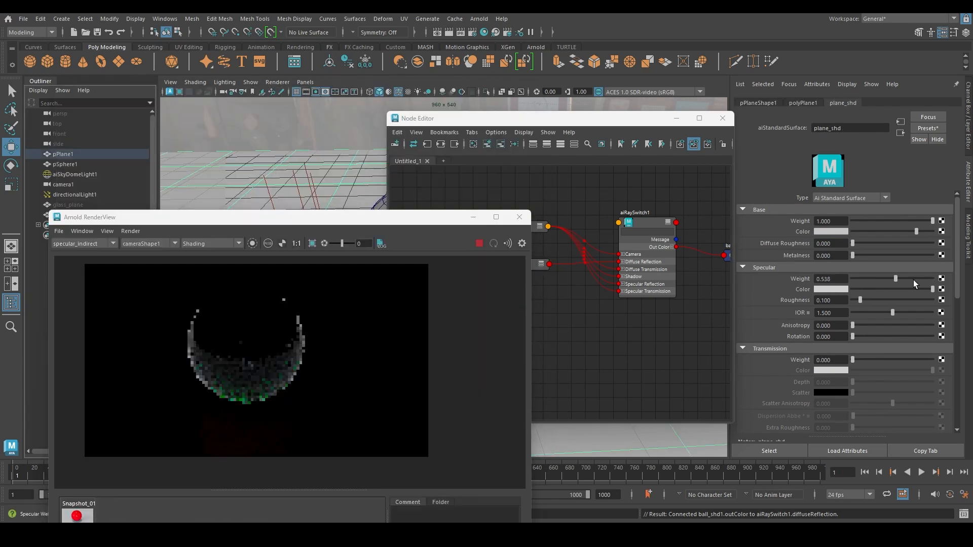
pyautogui.moveTo(333, 222); pyautogui.dragTo(321, 92)
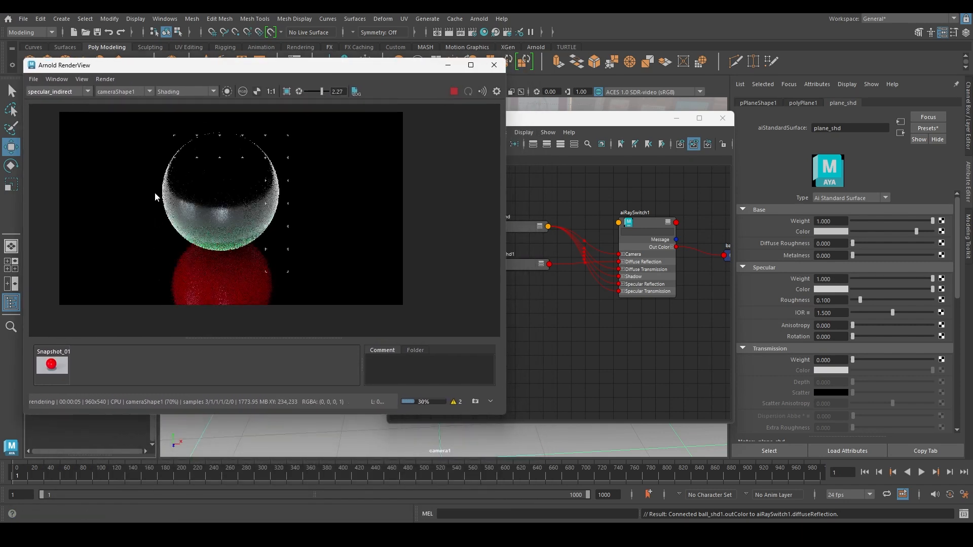
# - Reset the render view's exposure to 0 and compare the Beauty and specular_indirect passes, finishing on Beauty
pyautogui.click(59, 92)
pyautogui.click(51, 101)
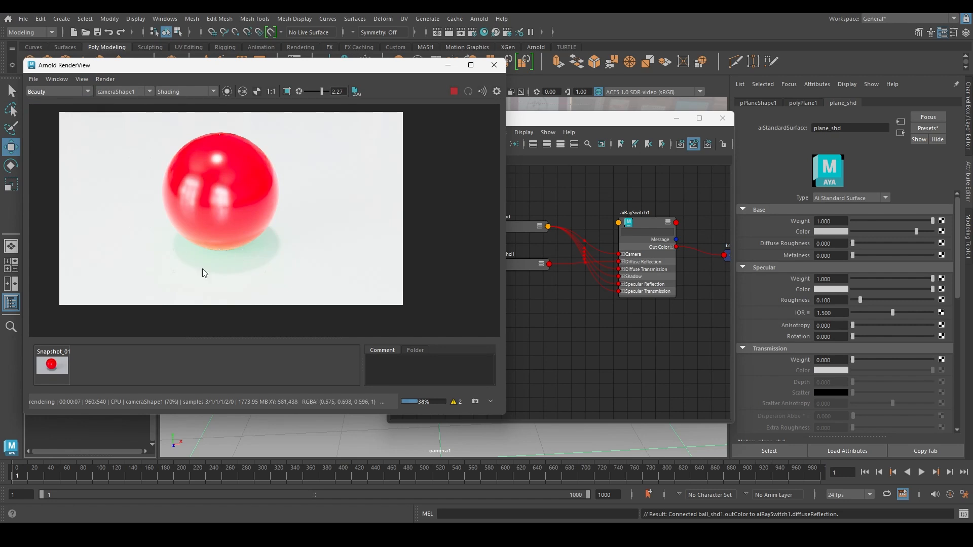
pyautogui.click(306, 91)
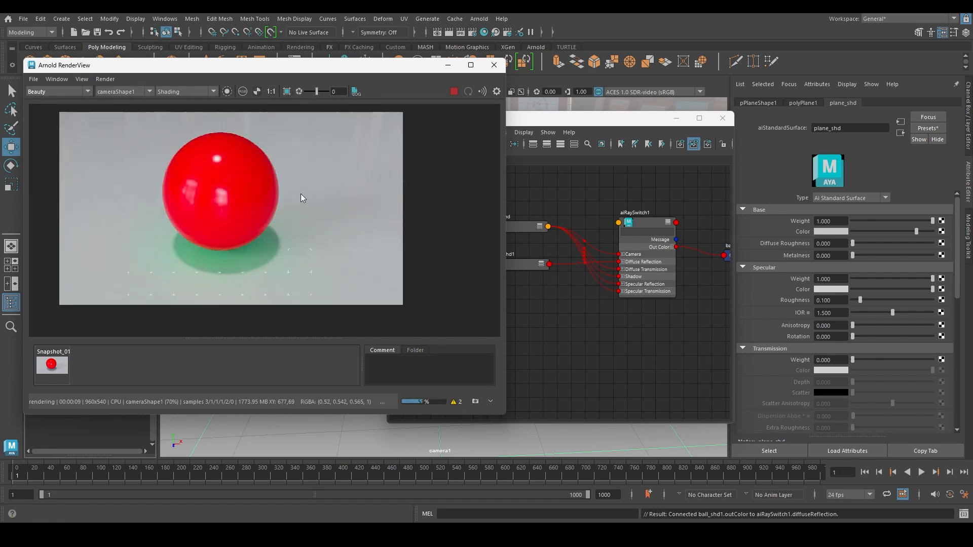
pyautogui.click(59, 92)
pyautogui.click(51, 128)
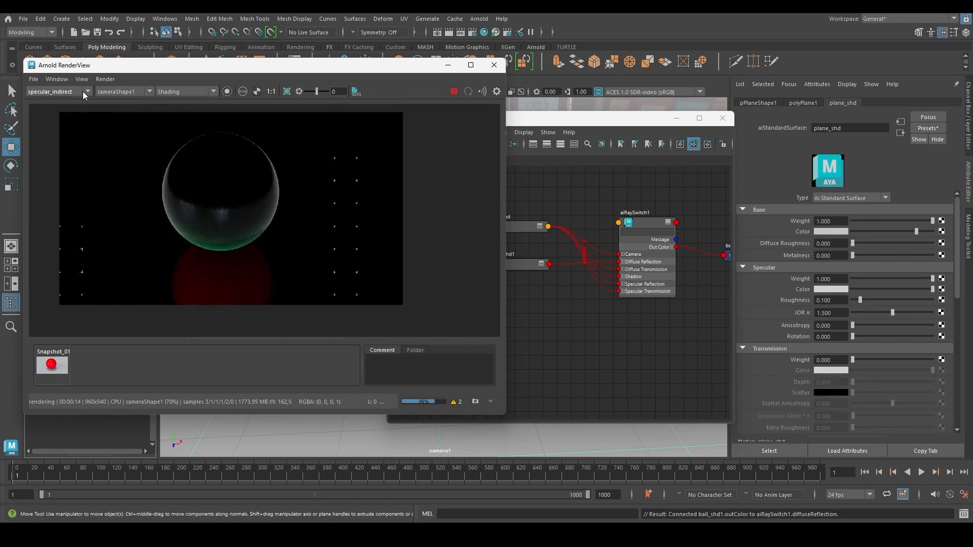
pyautogui.click(59, 92)
pyautogui.click(53, 99)
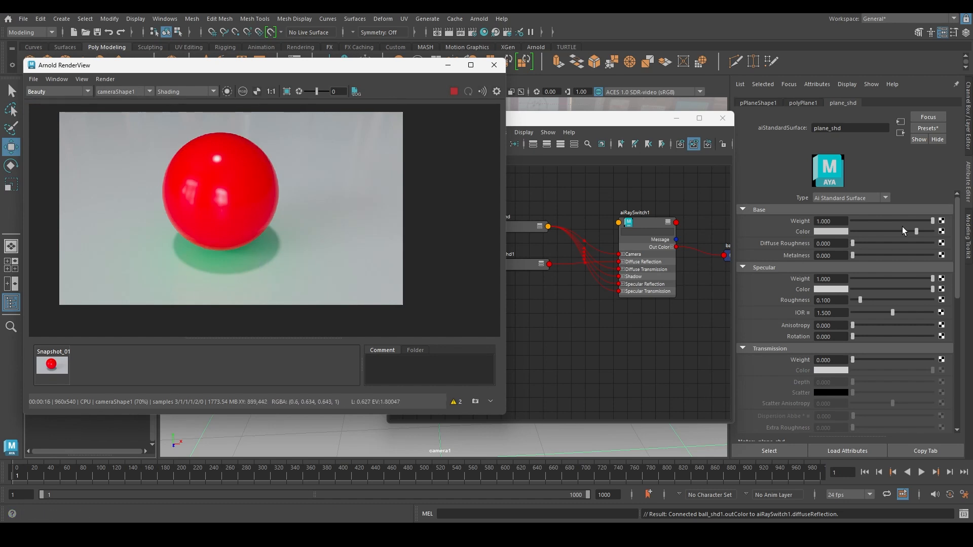
# - Darken plane_shd's base colour to black and set its specular IOR to 2.5
pyautogui.moveTo(878, 231); pyautogui.dragTo(853, 239)
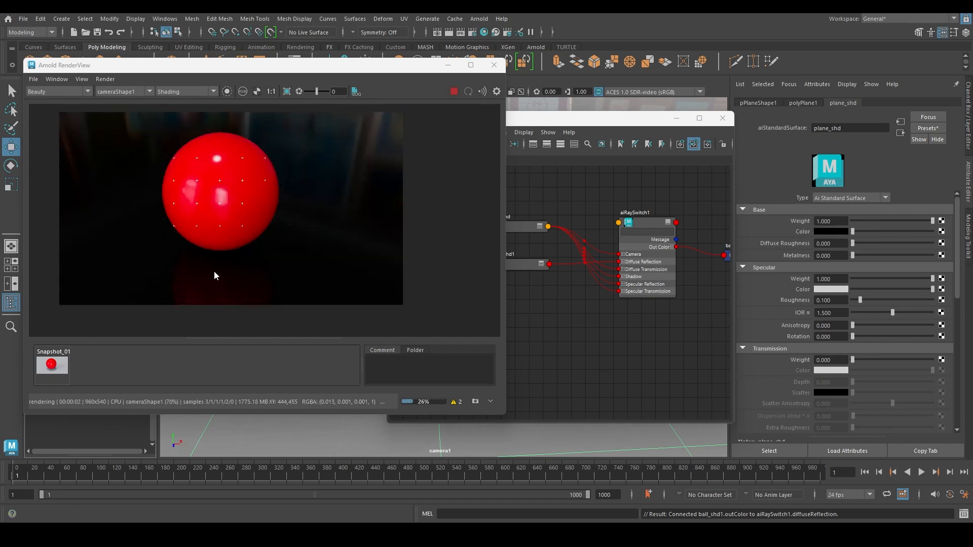
pyautogui.doubleClick(830, 312)
pyautogui.write('2.5')
pyautogui.press('Return')
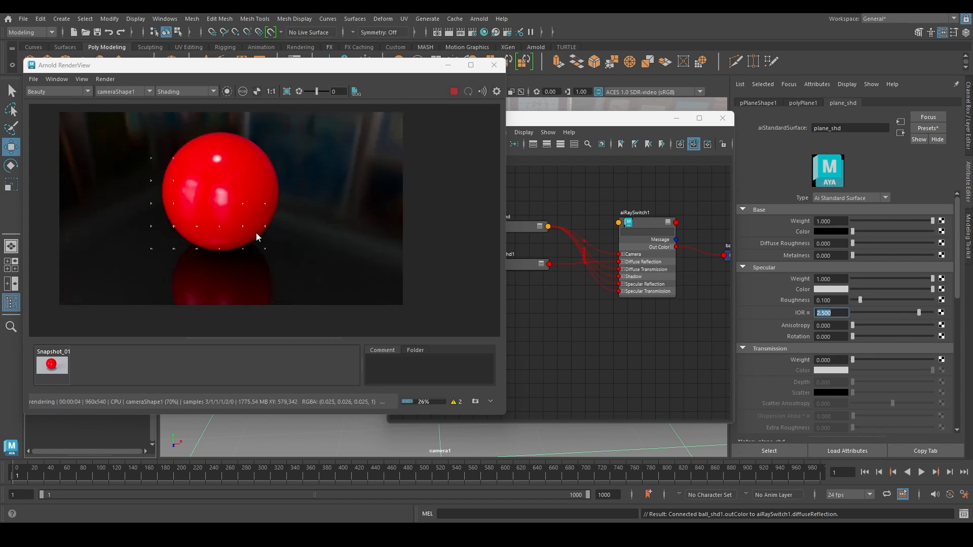
# - Duplicate the ball_shd1 shader and set the copy's base colour to blue
pyautogui.click(576, 321)
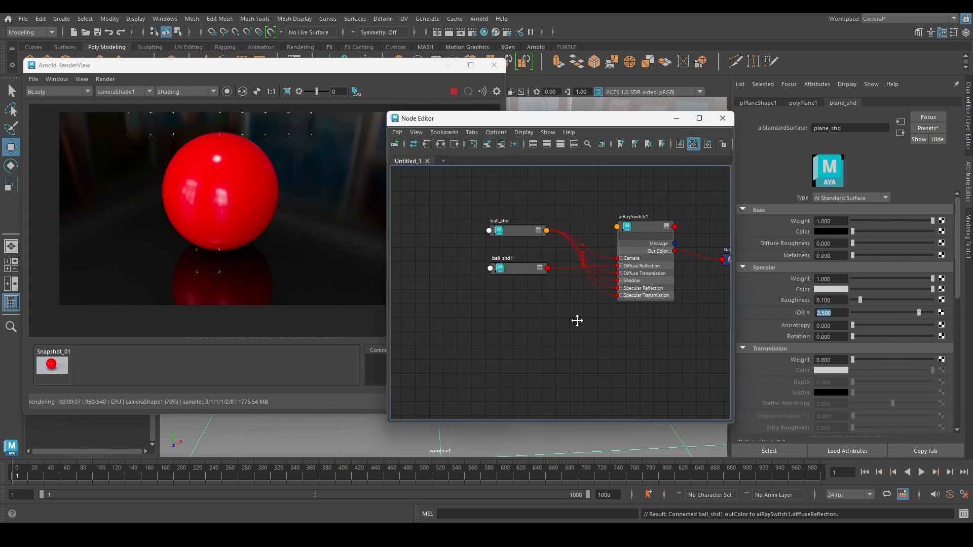
pyautogui.click(518, 260)
pyautogui.hotkey('ctrl', 'd')
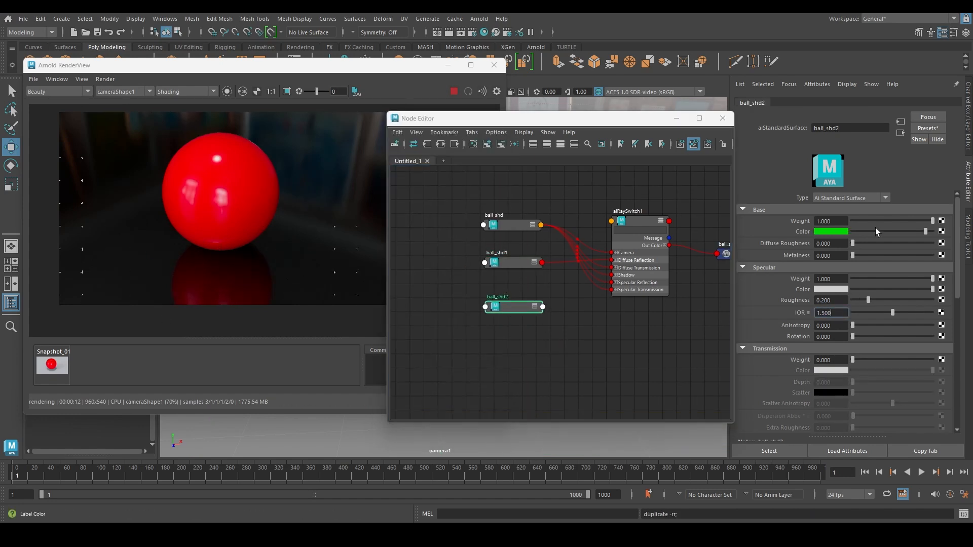
pyautogui.click(831, 232)
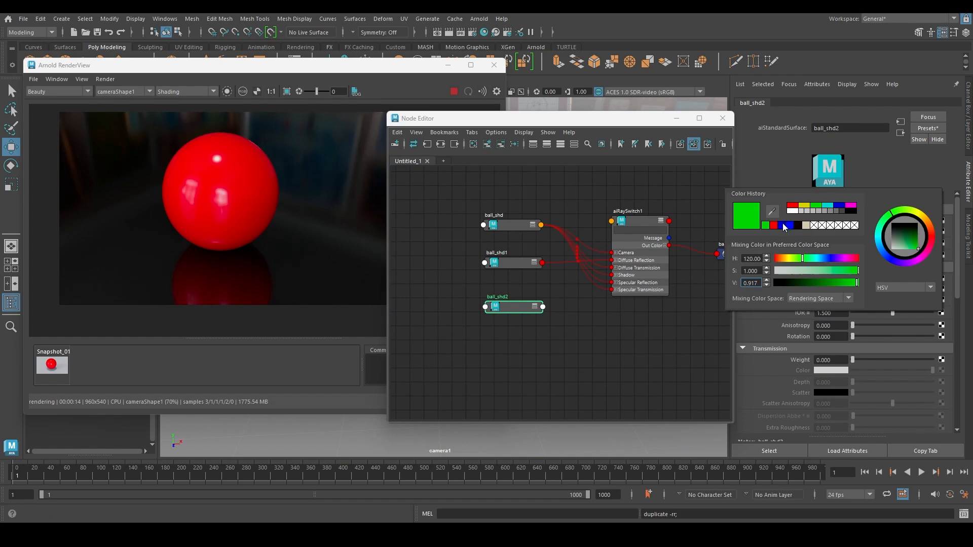
pyautogui.click(783, 226)
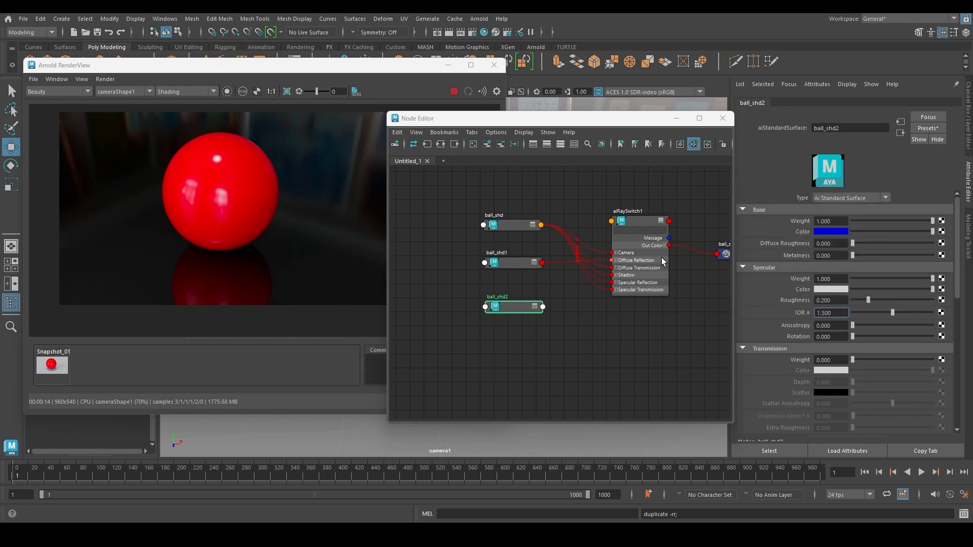
# - Connect ball_shd2 to the ray switch's Specular Reflection input and inspect the sphere's floor reflection and the node connections
pyautogui.click(637, 274)
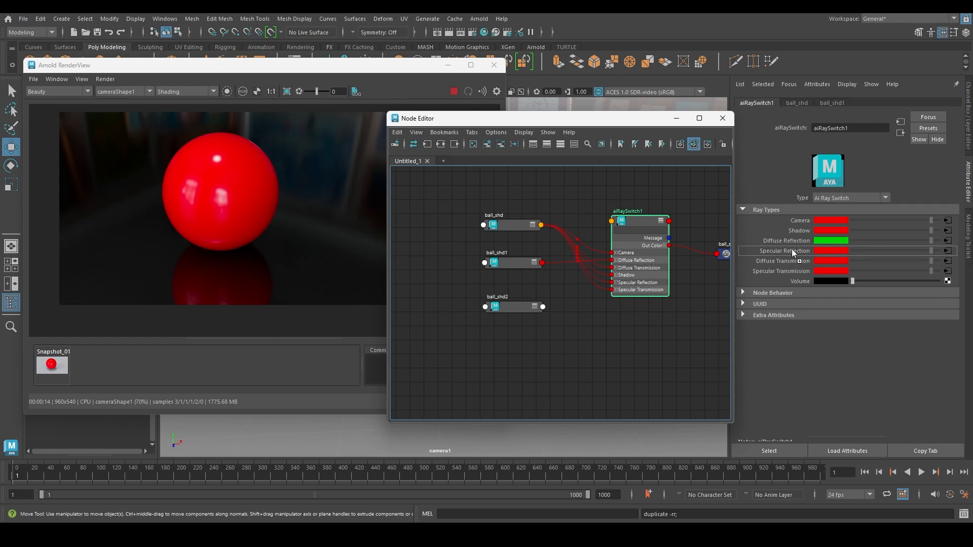
pyautogui.moveTo(793, 251); pyautogui.dragTo(793, 251, button='middle')
pyautogui.click(288, 202)
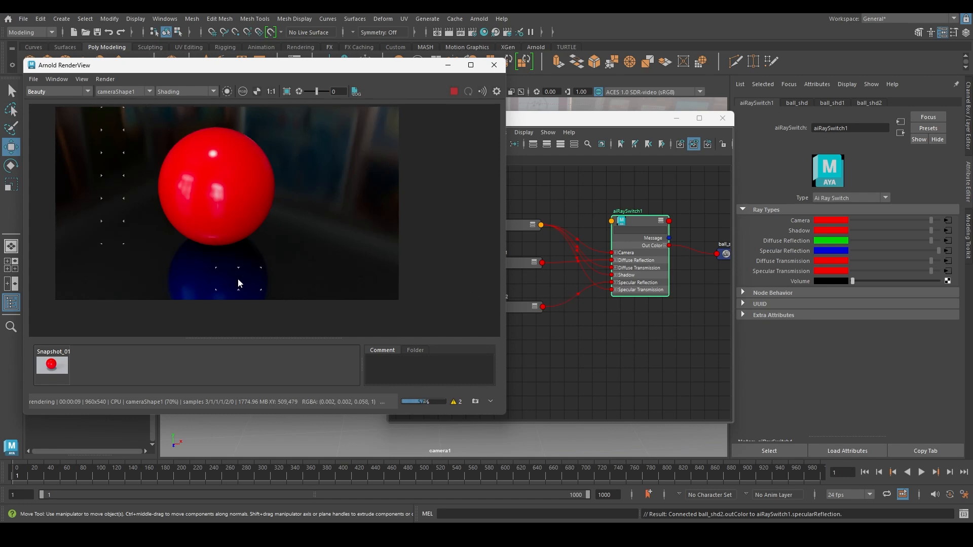
pyautogui.click(602, 308)
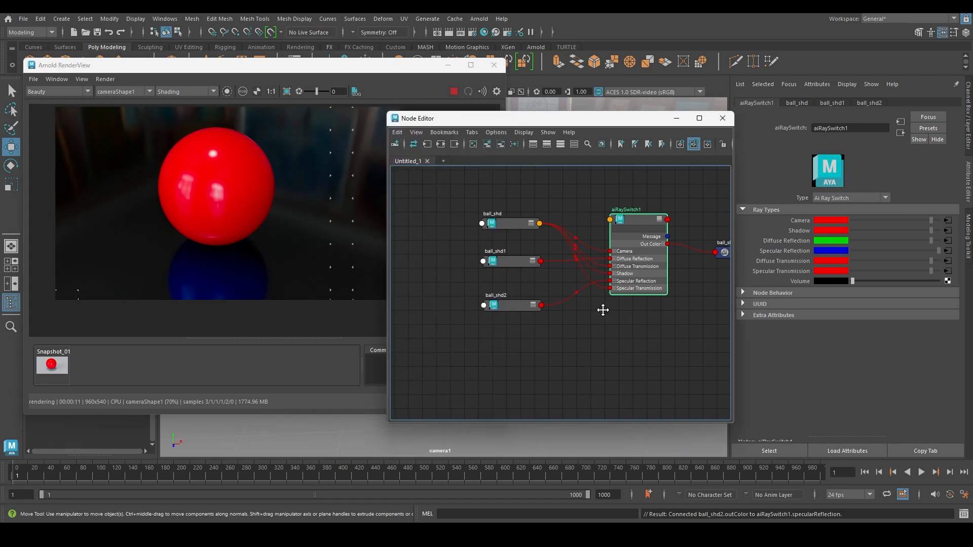
pyautogui.click(507, 303)
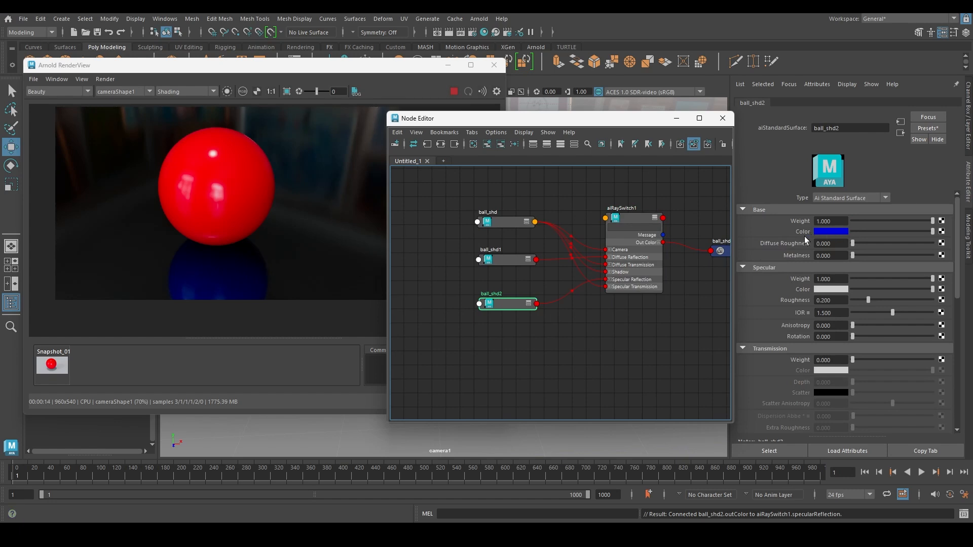
pyautogui.click(647, 284)
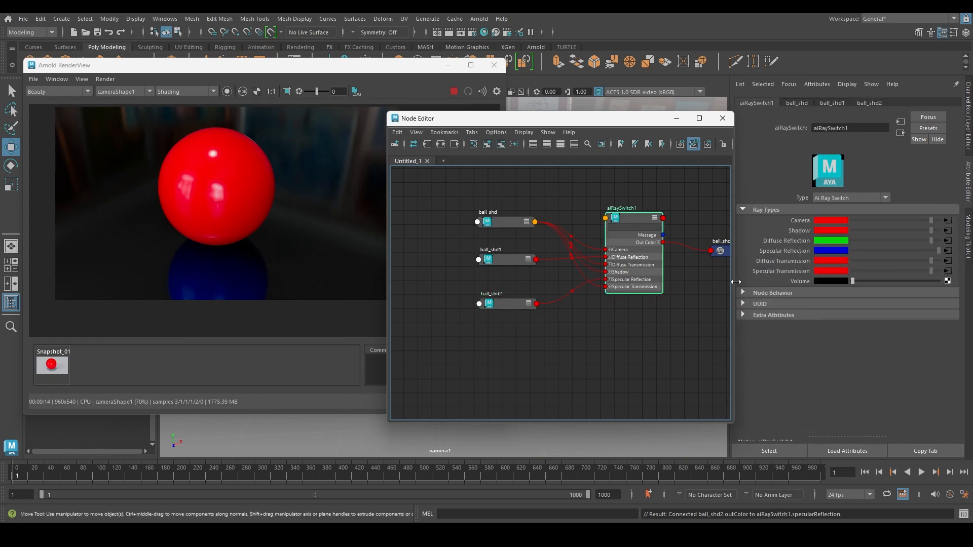
pyautogui.click(860, 128)
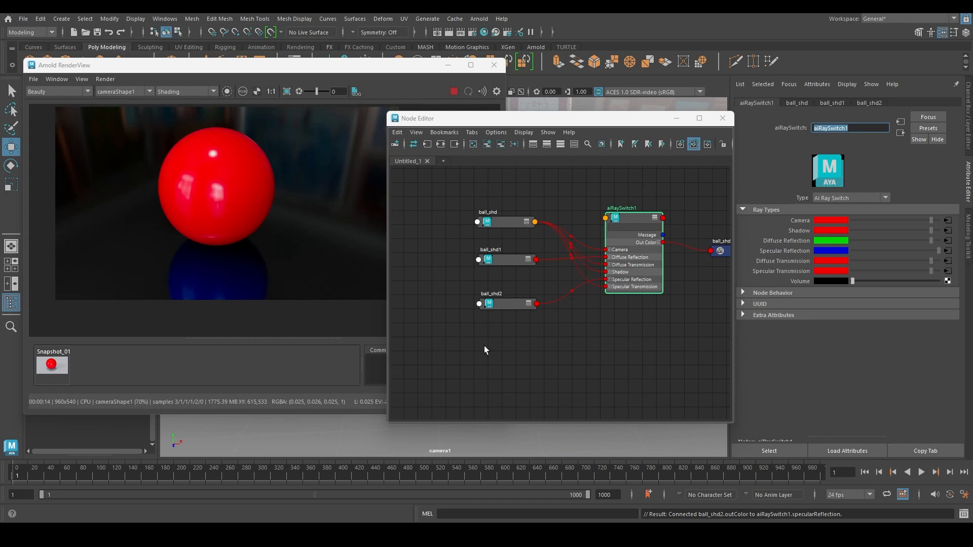
pyautogui.keyDown('alt'); pyautogui.moveTo(586, 325); pyautogui.dragTo(555, 328, button='middle'); pyautogui.keyUp('alt')
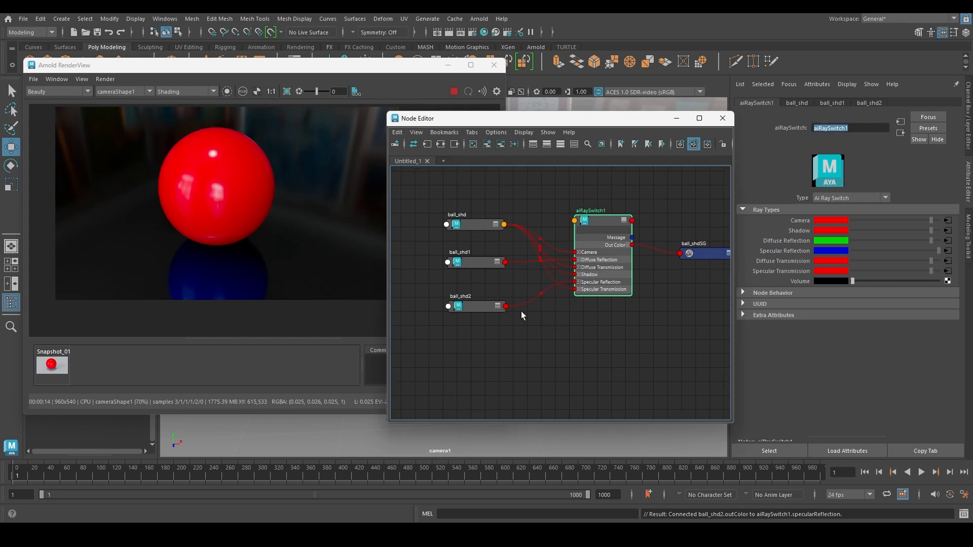
# - Lower ball_shd2's specular weight to 0.686 and test a near-zero base weight before restoring it to 1.000
pyautogui.click(470, 304)
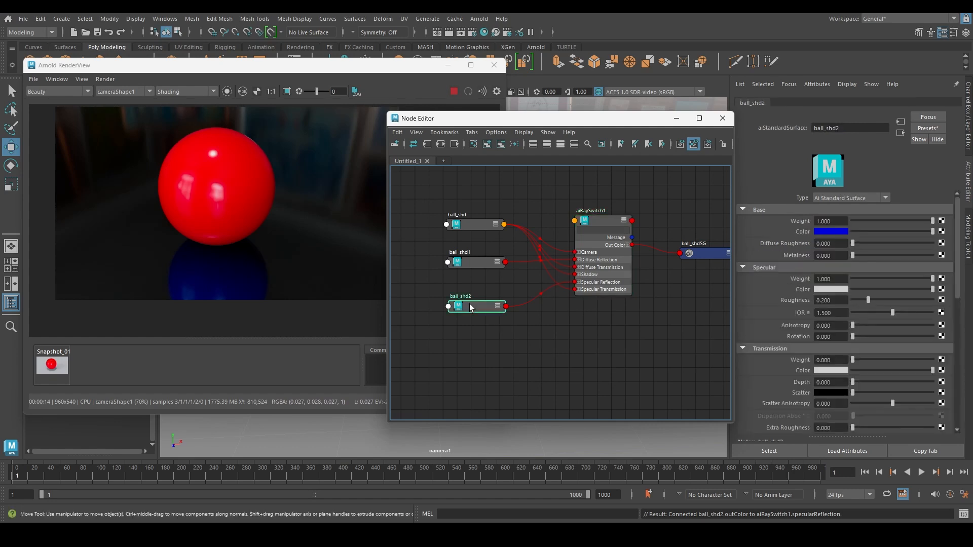
pyautogui.click(905, 277)
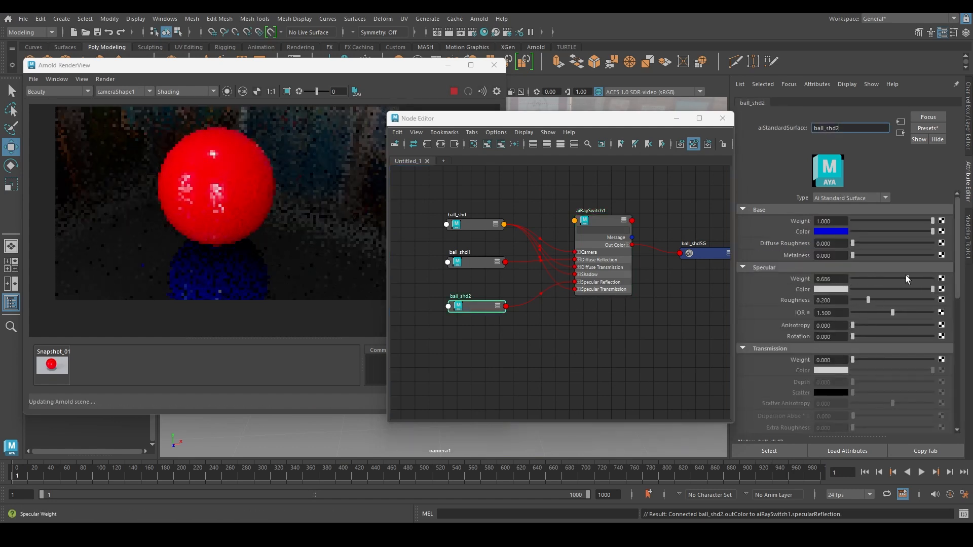
pyautogui.click(855, 221)
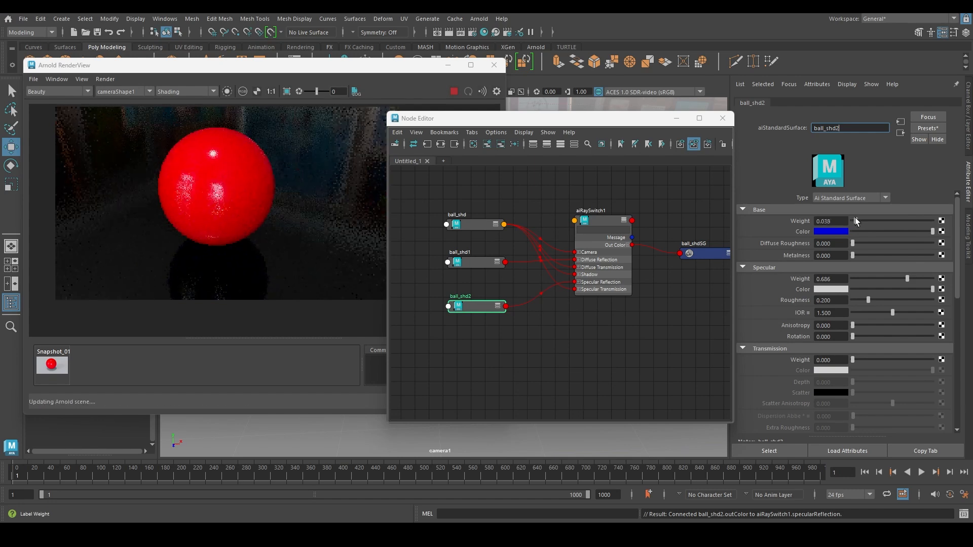
pyautogui.moveTo(856, 218); pyautogui.dragTo(934, 221)
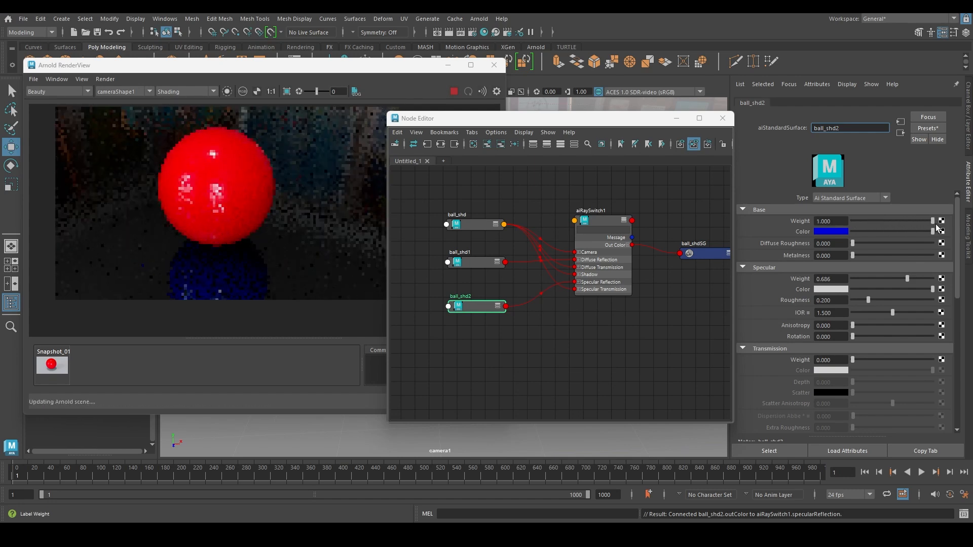
# - Keep the Beauty pass displayed, select the plane in the render and set plane_shd's specular weight to 0.000
pyautogui.click(68, 92)
pyautogui.click(46, 101)
pyautogui.click(360, 273)
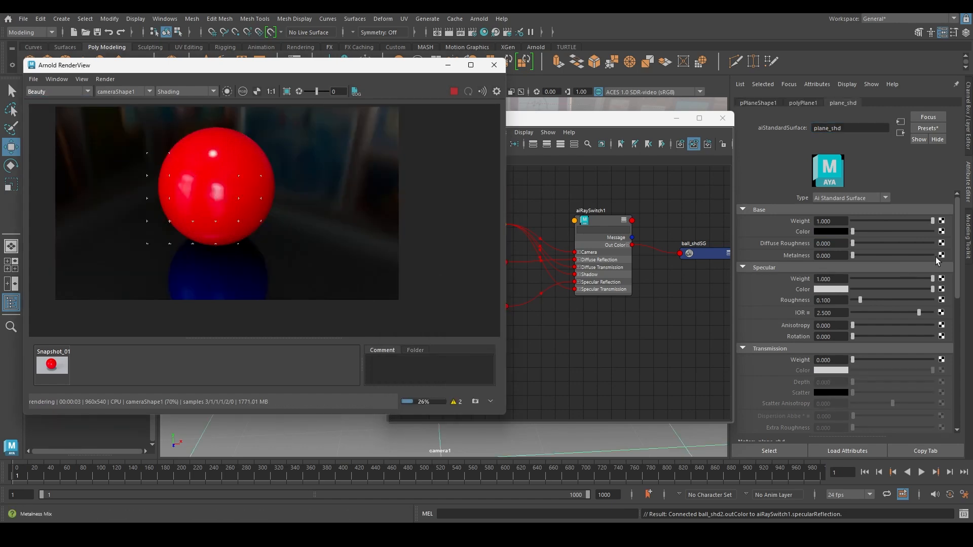
pyautogui.click(864, 276)
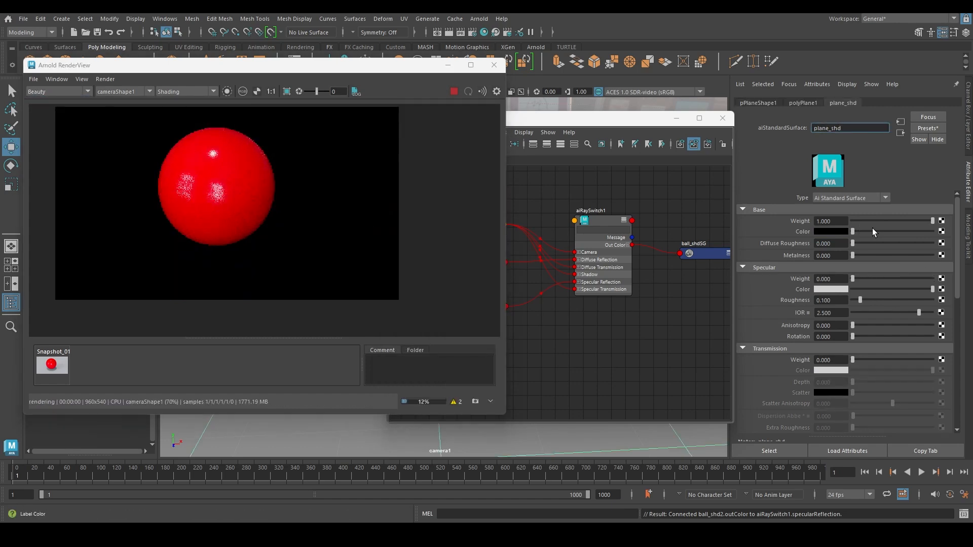
# - Brighten plane_shd's base colour to light grey and connect ball_shd to aiRaySwitch1's Diffuse Reflection input
pyautogui.moveTo(872, 232); pyautogui.dragTo(922, 232)
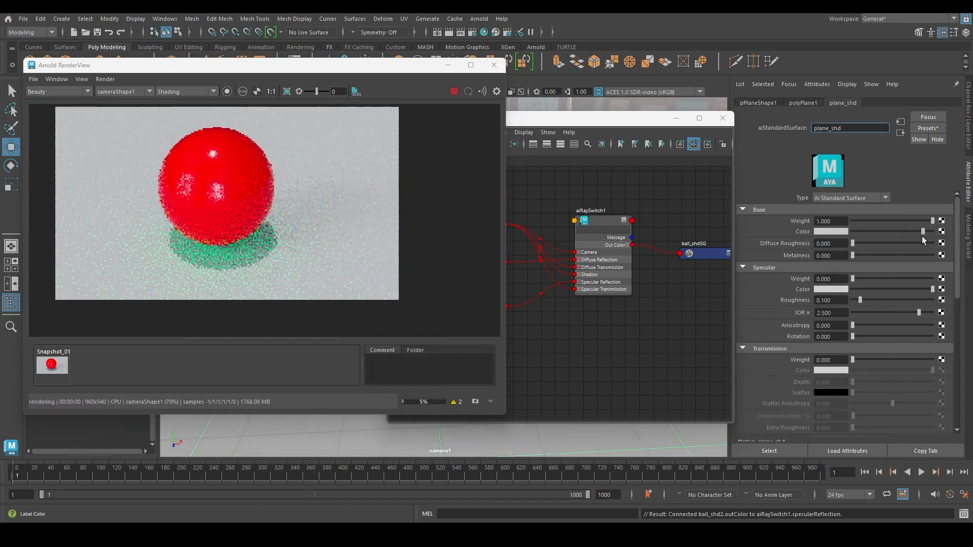
pyautogui.click(563, 317)
pyautogui.click(618, 272)
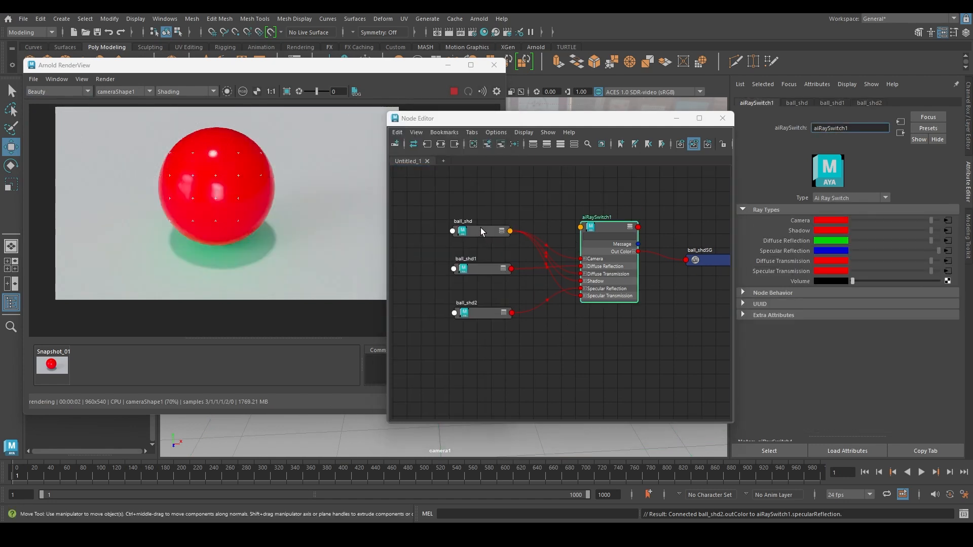
pyautogui.moveTo(480, 231); pyautogui.dragTo(806, 241, button='middle')
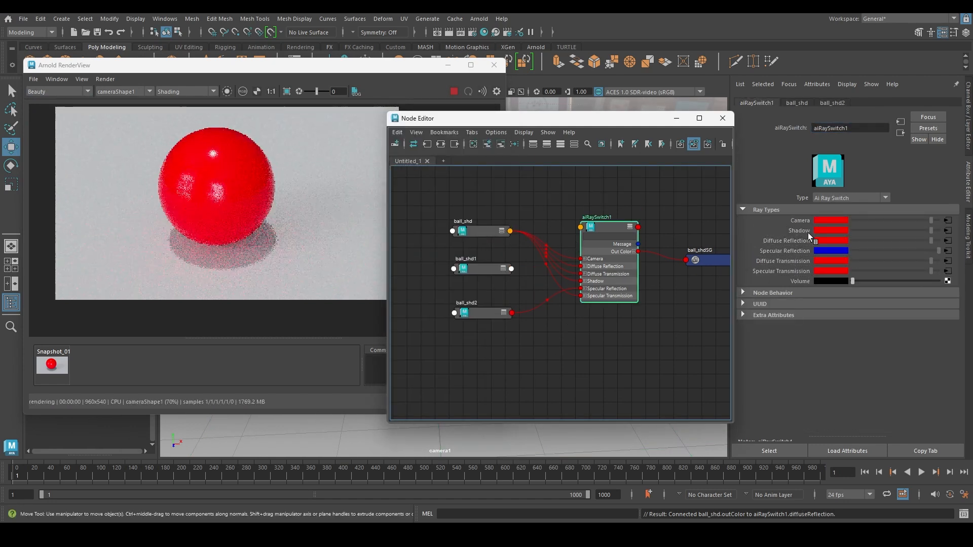
# - Set ball_shd1's base colour to red and connect the shader to aiRaySwitch1's Shadow input
pyautogui.click(489, 273)
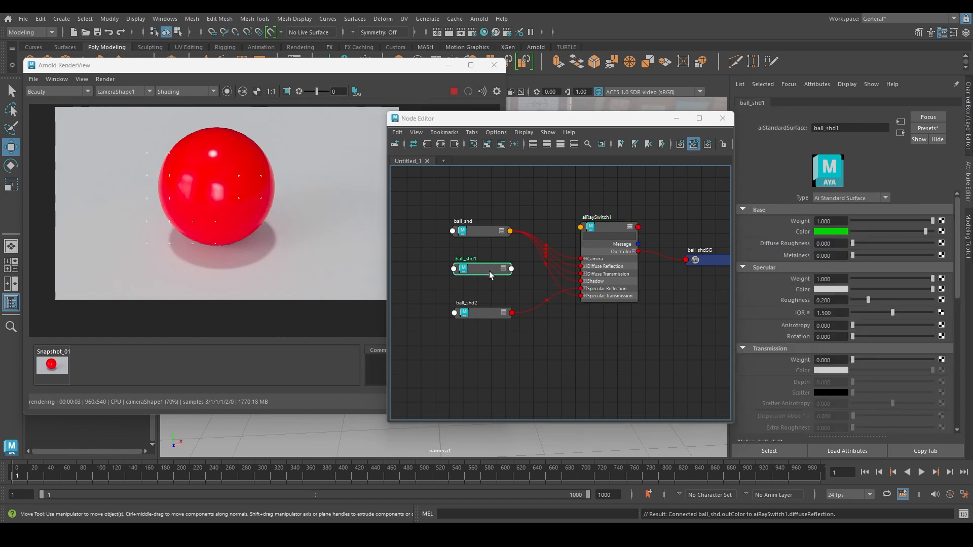
pyautogui.click(831, 232)
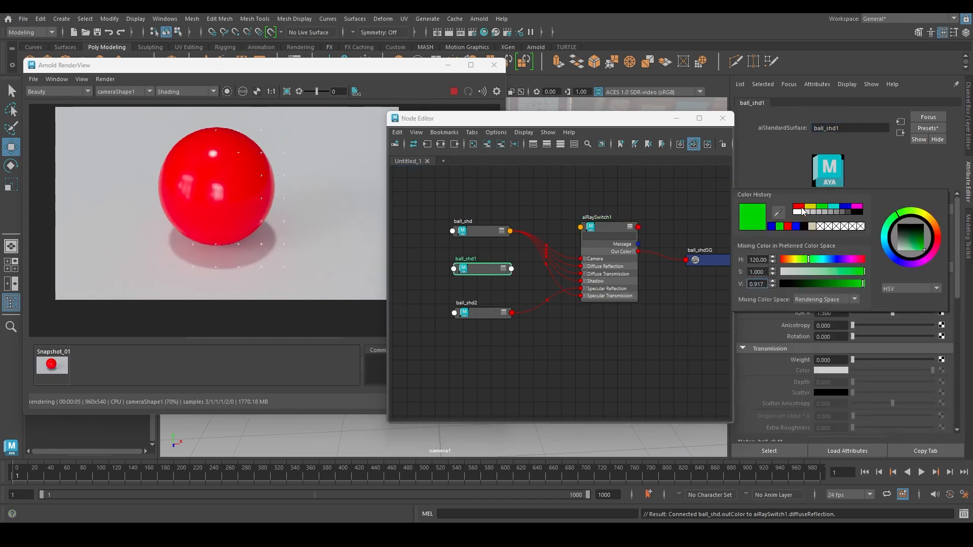
pyautogui.click(801, 208)
pyautogui.click(611, 274)
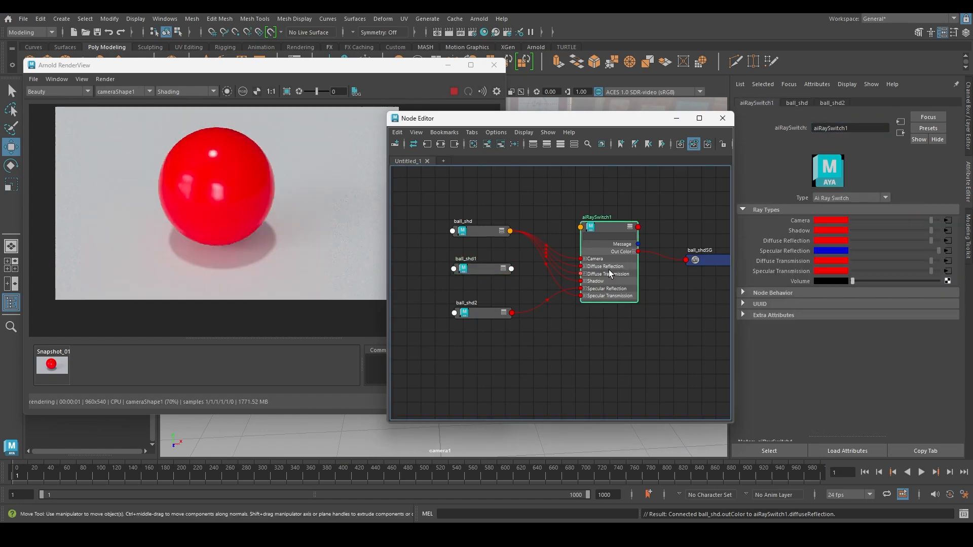
pyautogui.moveTo(480, 267); pyautogui.dragTo(798, 231, button='middle')
pyautogui.click(488, 266)
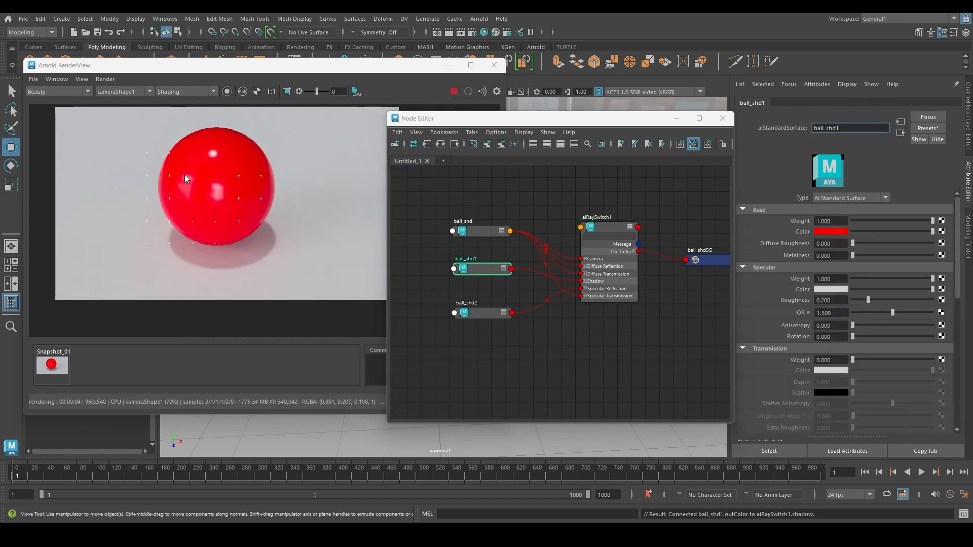
# - Reduce ball_shd1's geometry opacity to black and refresh the render to test its effect on the sphere's shadow
pyautogui.moveTo(227, 64); pyautogui.dragTo(291, 85)
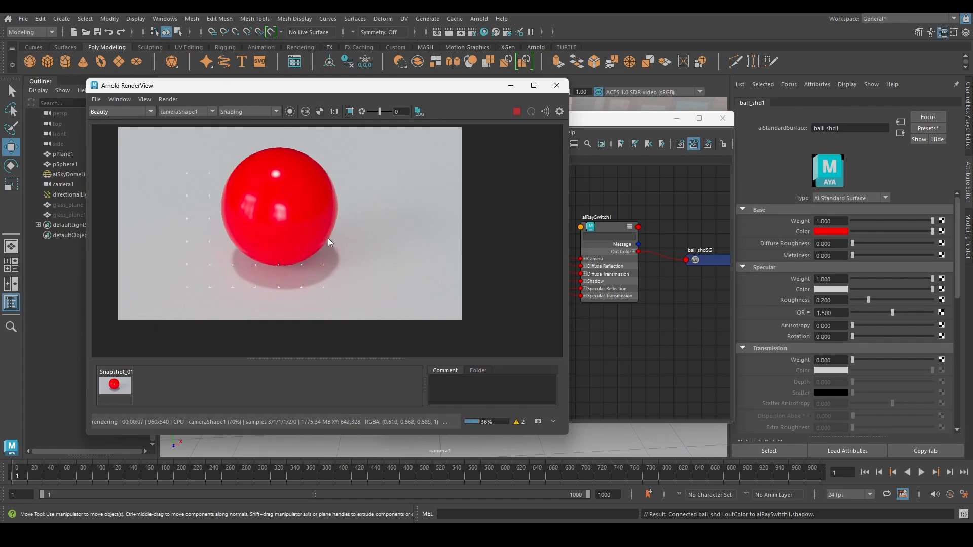
pyautogui.click(682, 293)
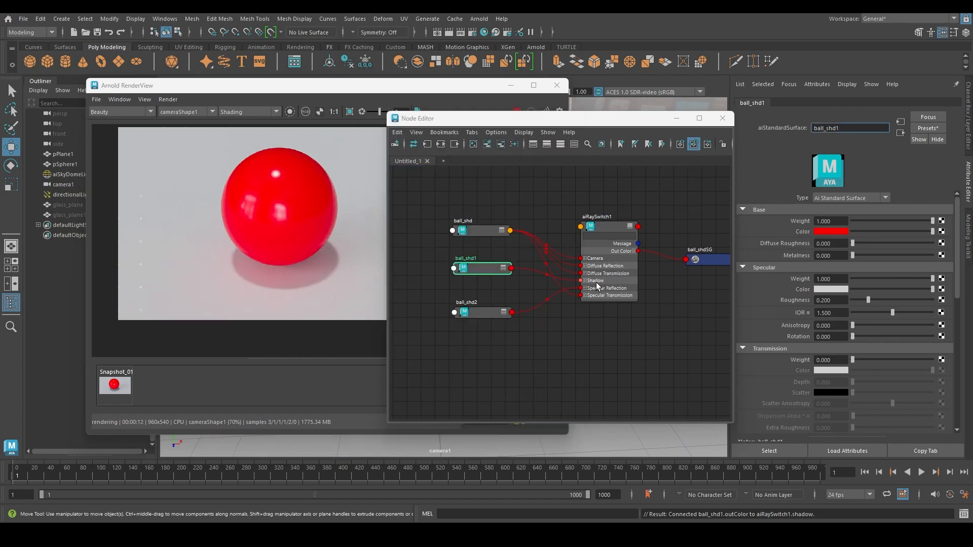
pyautogui.click(611, 279)
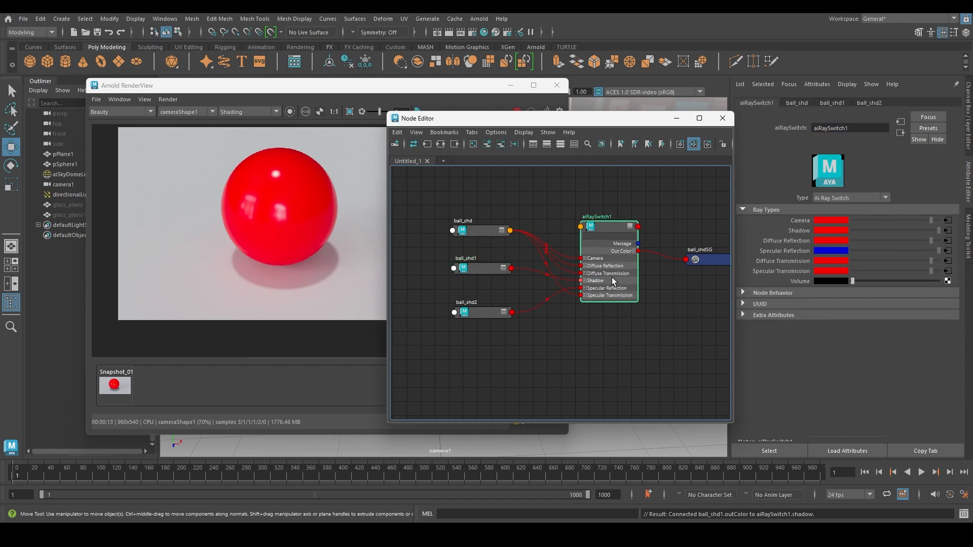
pyautogui.click(475, 266)
pyautogui.scroll(-10, 877, 313)
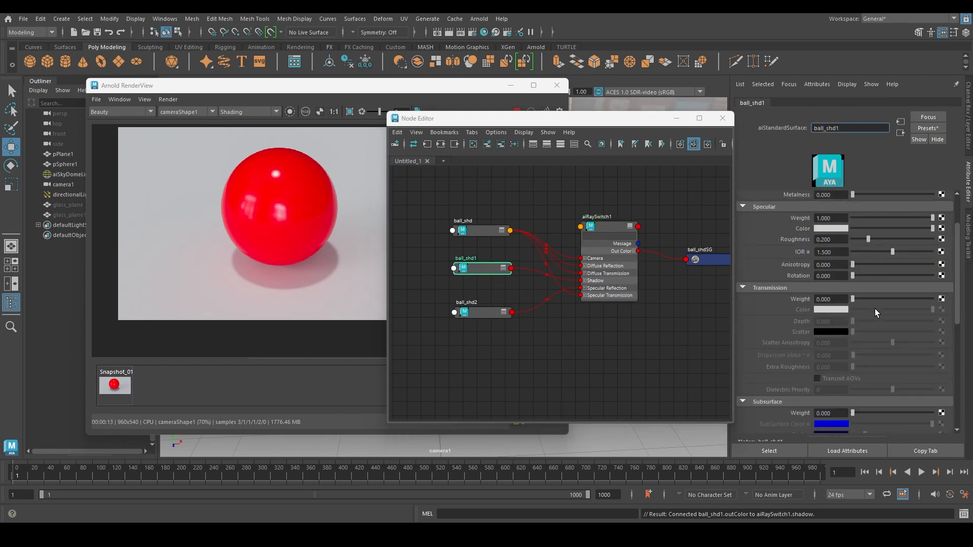
pyautogui.scroll(-5, 876, 312)
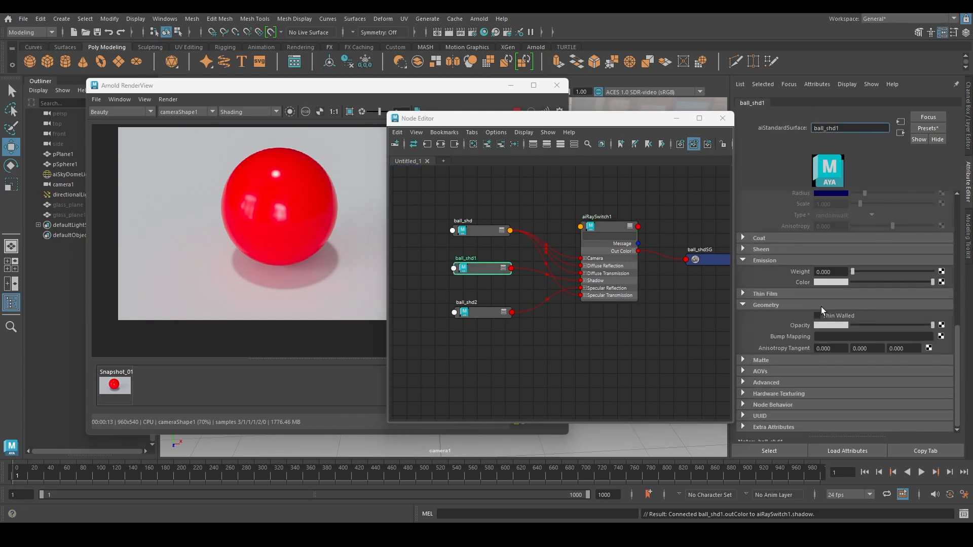
pyautogui.moveTo(933, 325); pyautogui.dragTo(852, 330)
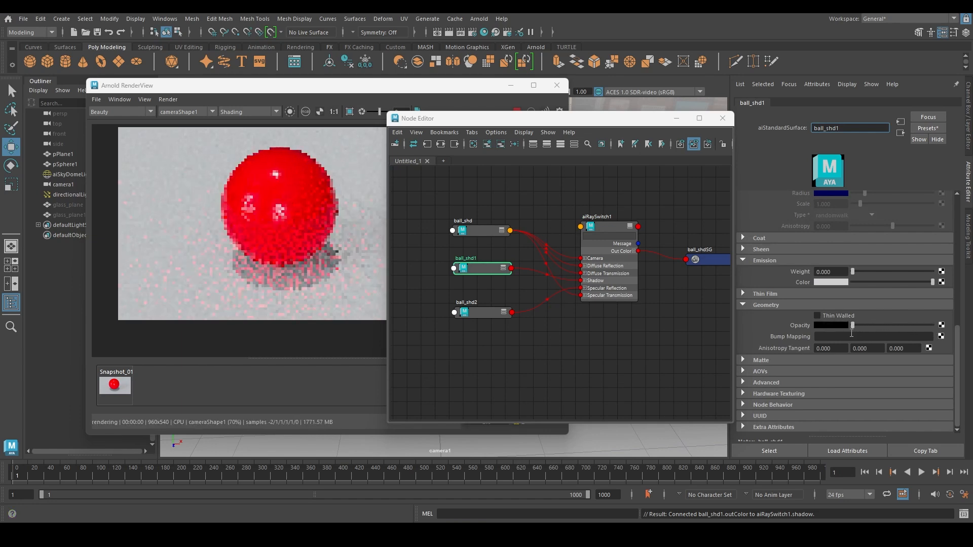
pyautogui.click(169, 97)
pyautogui.click(198, 171)
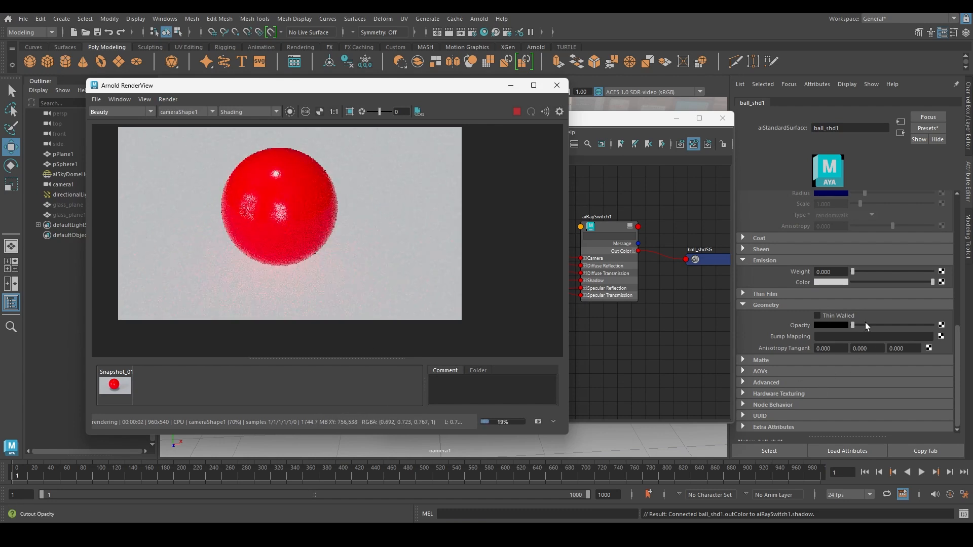
# - Raise ball_shd1's geometry opacity again and set its transmission weight to 1.000
pyautogui.moveTo(852, 326)
pyautogui.mouseDown()
pyautogui.moveTo(923, 324)
pyautogui.moveTo(860, 324)
pyautogui.moveTo(920, 320)
pyautogui.moveTo(863, 333)
pyautogui.moveTo(920, 326)
pyautogui.moveTo(878, 330)
pyautogui.moveTo(911, 330)
pyautogui.moveTo(868, 328)
pyautogui.mouseUp()
pyautogui.scroll(1, 867, 350)
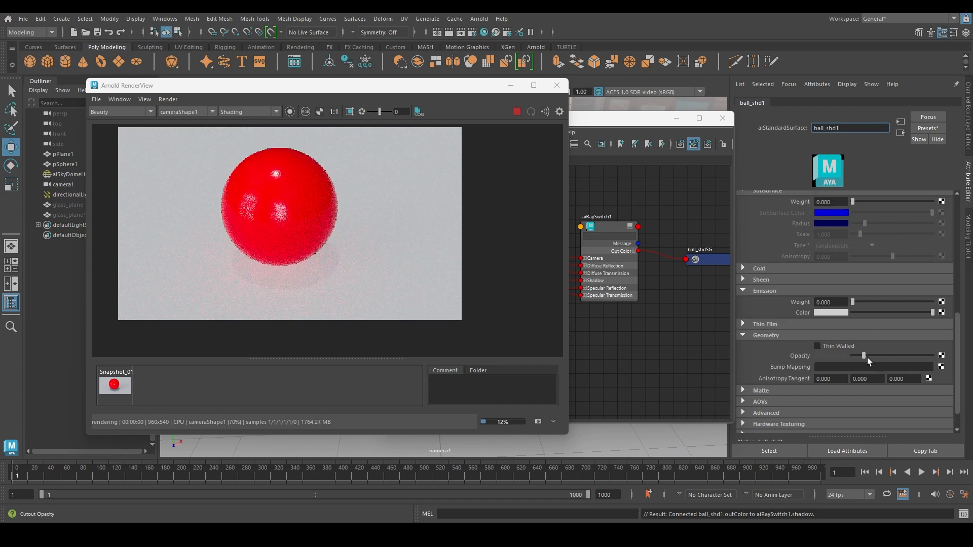
pyautogui.scroll(3, 900, 344)
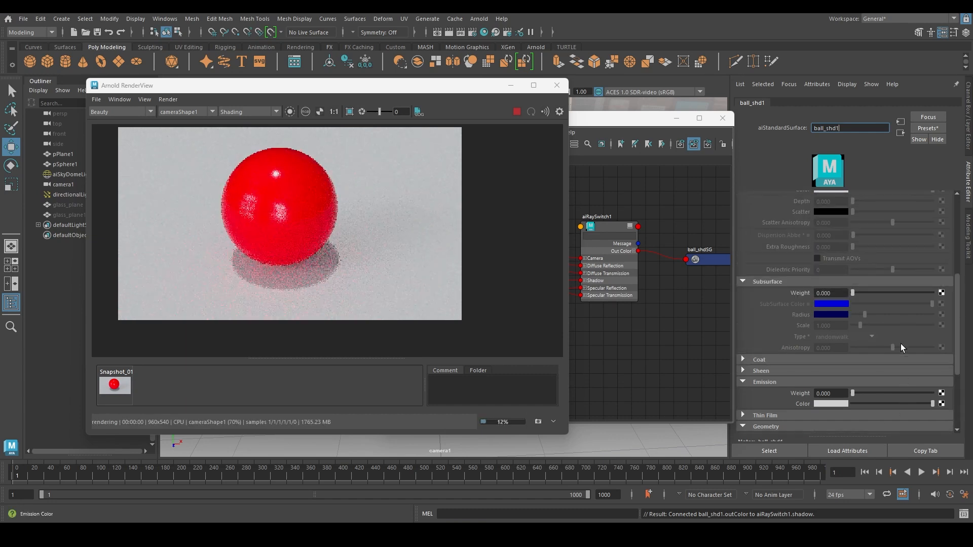
pyautogui.scroll(2, 901, 342)
pyautogui.click(877, 240)
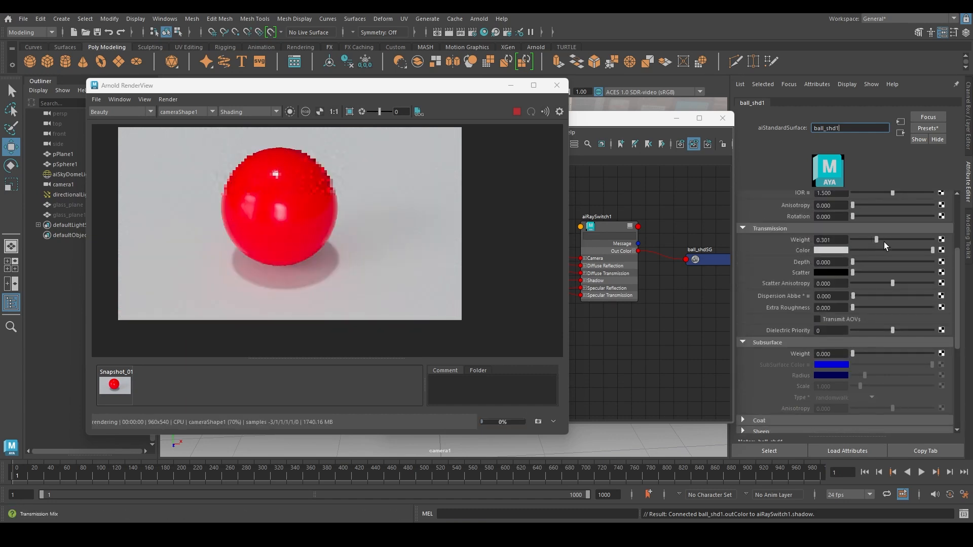
pyautogui.moveTo(876, 239); pyautogui.dragTo(960, 238)
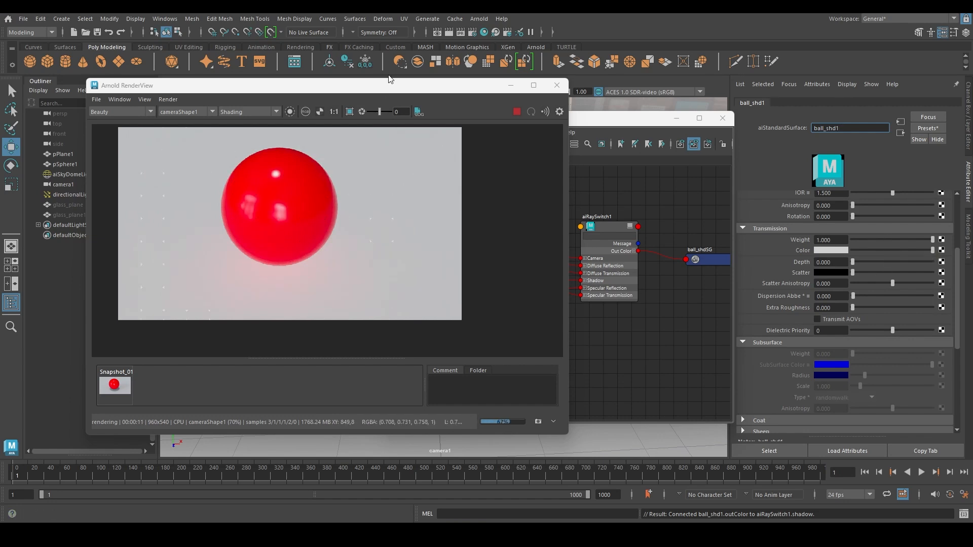
# - Rearrange the render view and Node Editor windows so both are accessible, and select the plane in the render
pyautogui.moveTo(403, 88); pyautogui.dragTo(327, 93)
pyautogui.click(647, 318)
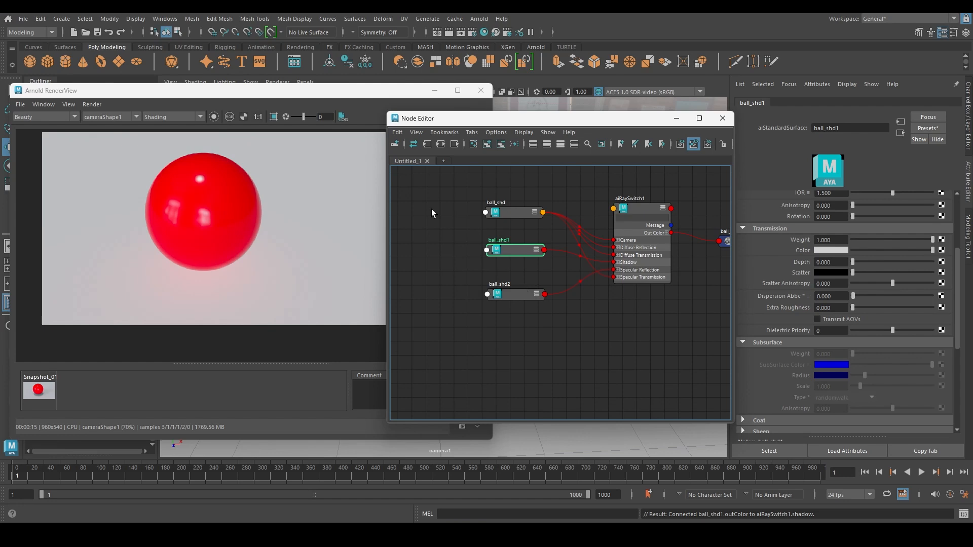
pyautogui.moveTo(548, 122); pyautogui.dragTo(469, 155)
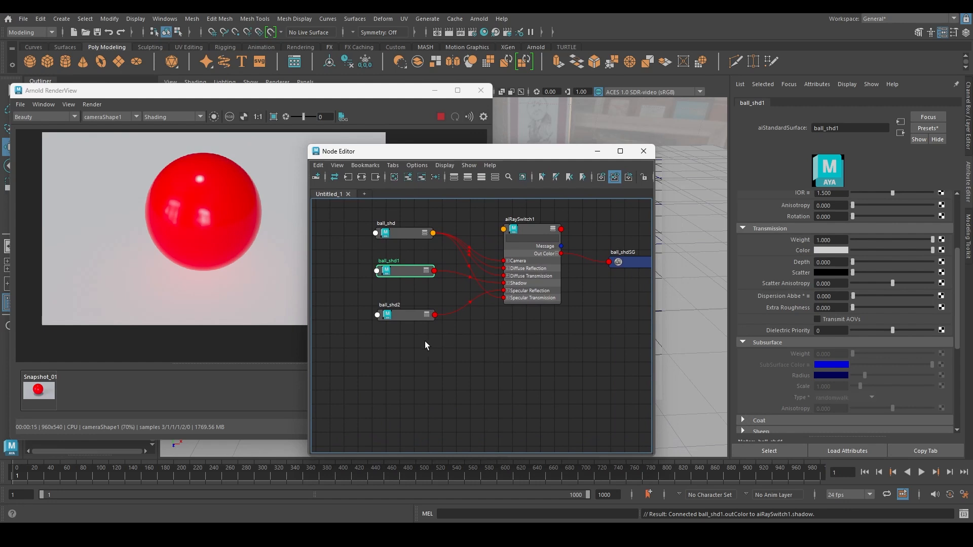
pyautogui.moveTo(440, 153); pyautogui.dragTo(585, 175)
pyautogui.click(348, 198)
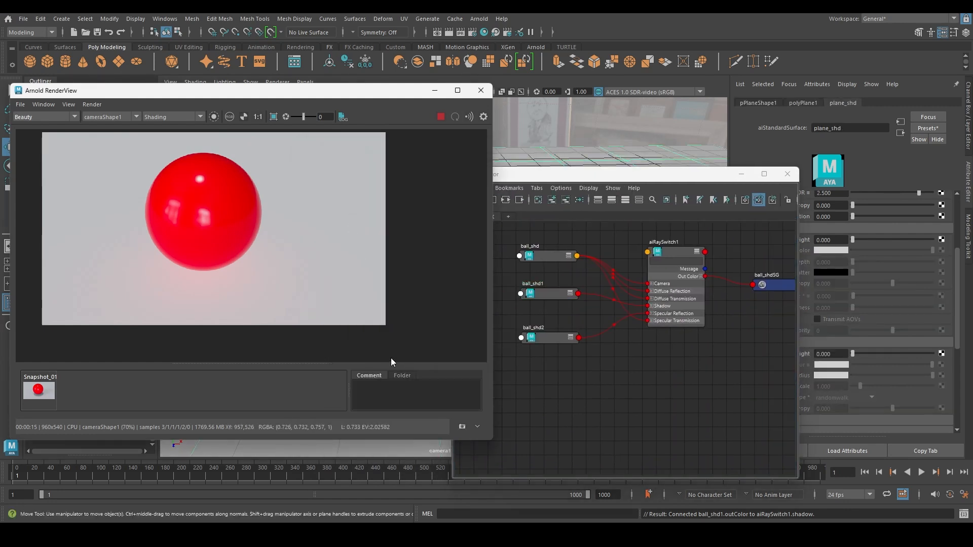
pyautogui.moveTo(662, 174); pyautogui.dragTo(612, 194)
# - Set plane_shd's transmission weight to 1.000 and its specular roughness to 0.083
pyautogui.click(876, 239)
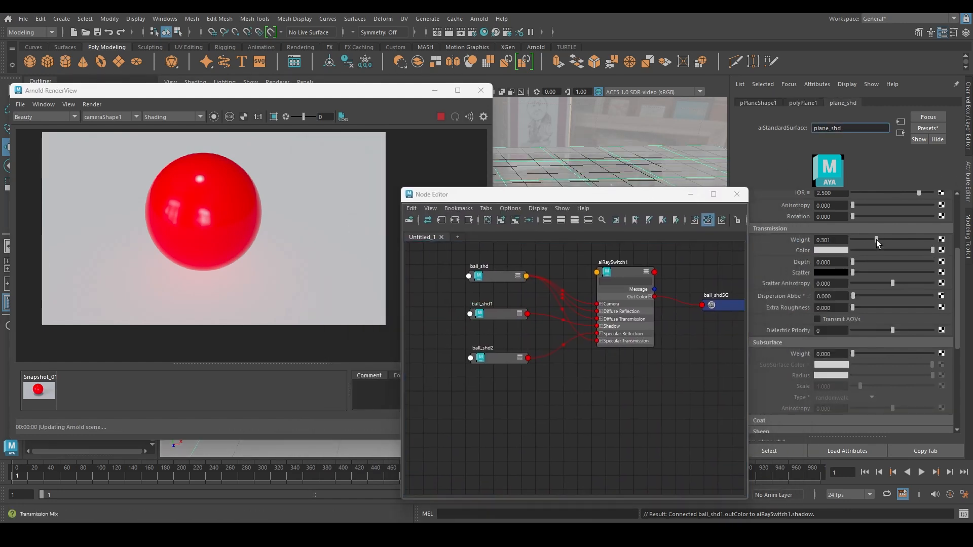
pyautogui.moveTo(876, 239); pyautogui.dragTo(941, 242)
pyautogui.scroll(3, 938, 244)
pyautogui.moveTo(868, 299); pyautogui.dragTo(858, 300)
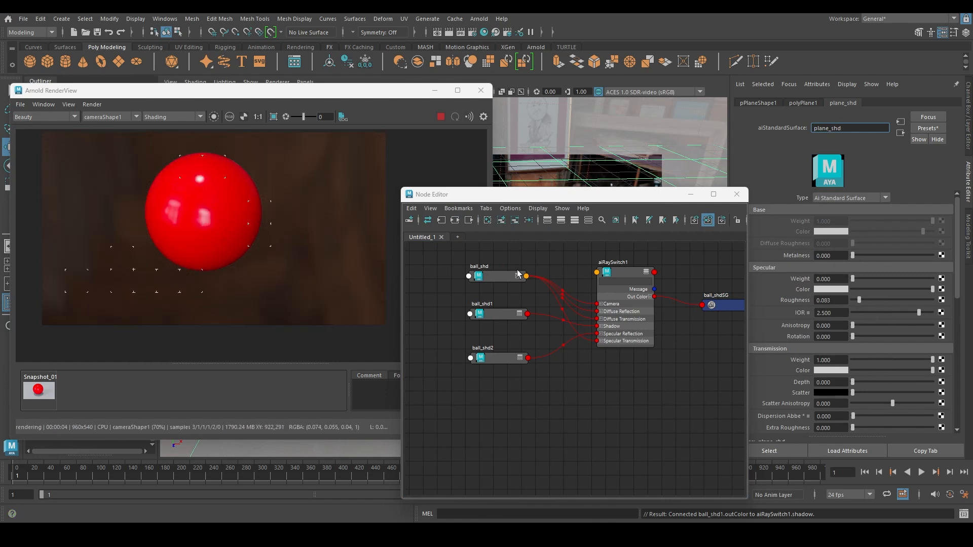
# - Return plane_shd's transmission weight to 0.000 and darken its base colour to near black
pyautogui.moveTo(868, 360); pyautogui.dragTo(853, 360)
pyautogui.moveTo(899, 229); pyautogui.dragTo(856, 239)
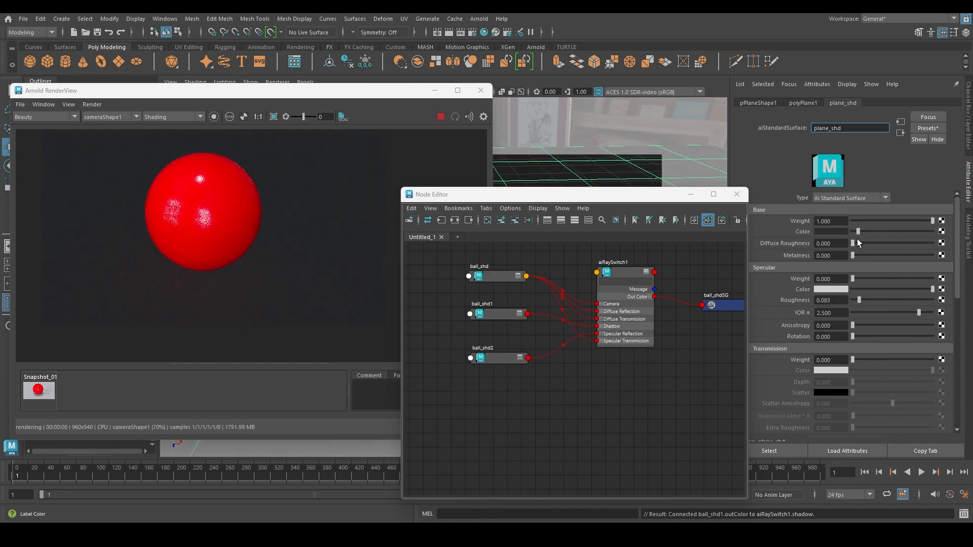
pyautogui.moveTo(235, 245); pyautogui.dragTo(273, 241)
pyautogui.click(853, 105)
# - Set ball_shd's specular roughness to 0.506
pyautogui.keyDown('alt'); pyautogui.moveTo(514, 283); pyautogui.dragTo(541, 284, button='middle'); pyautogui.keyUp('alt')
pyautogui.click(518, 277)
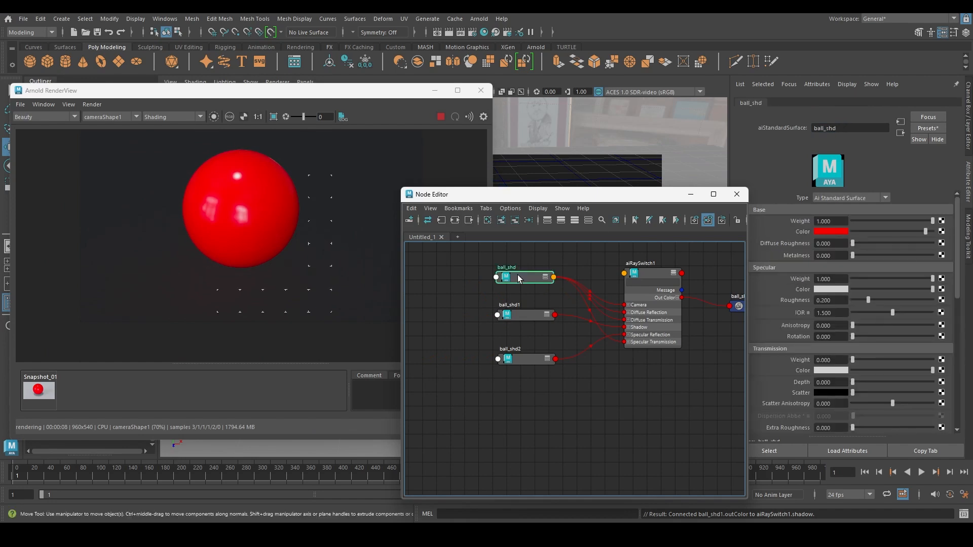
pyautogui.moveTo(853, 301); pyautogui.dragTo(893, 299)
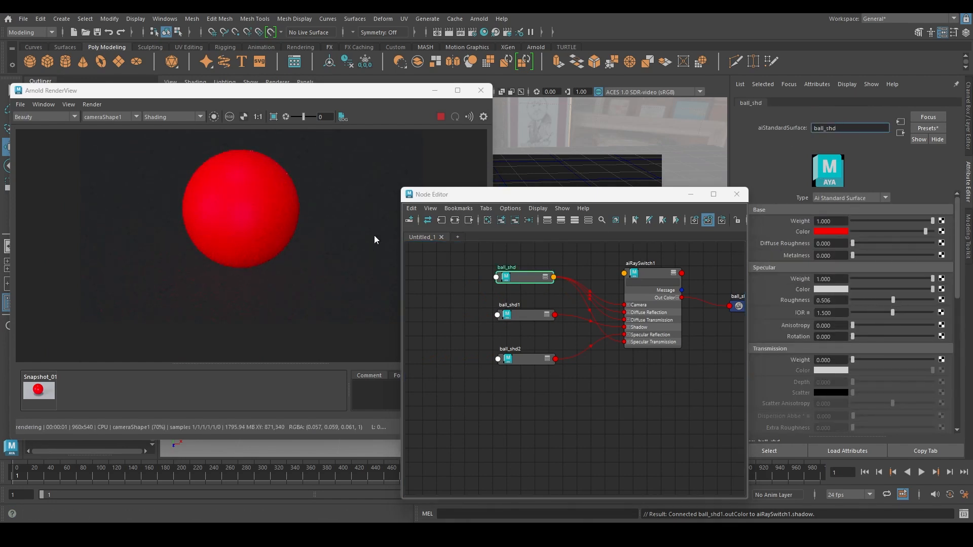
# - Select the plane in the render and set plane_shd's specular weight to 1.000 and specular roughness to 0.212
pyautogui.moveTo(497, 197); pyautogui.dragTo(492, 289)
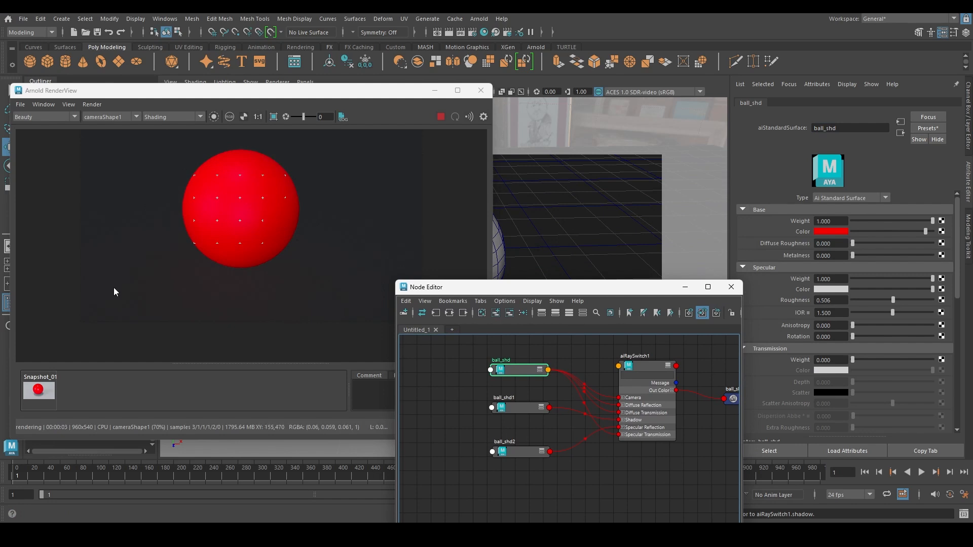
pyautogui.click(336, 228)
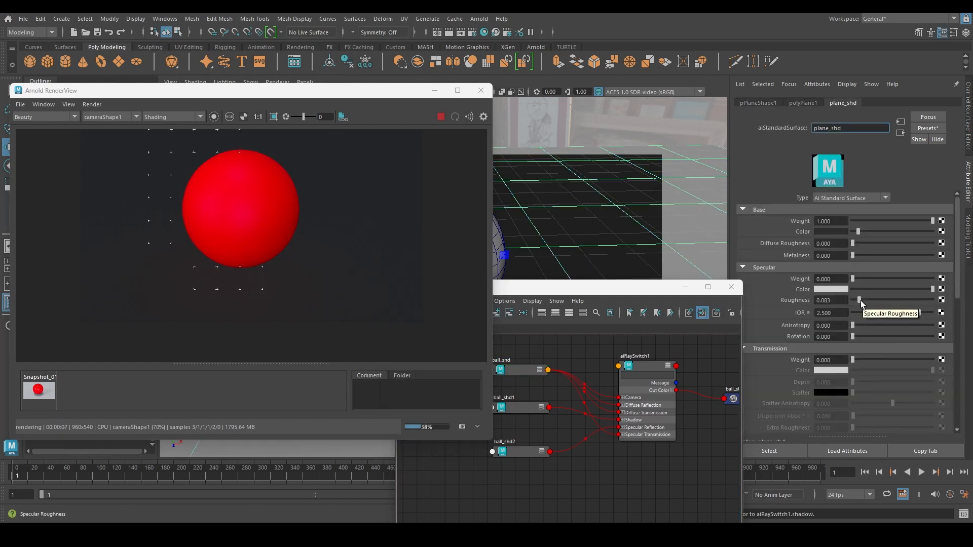
pyautogui.moveTo(862, 300); pyautogui.dragTo(947, 282)
pyautogui.moveTo(852, 300); pyautogui.dragTo(869, 300)
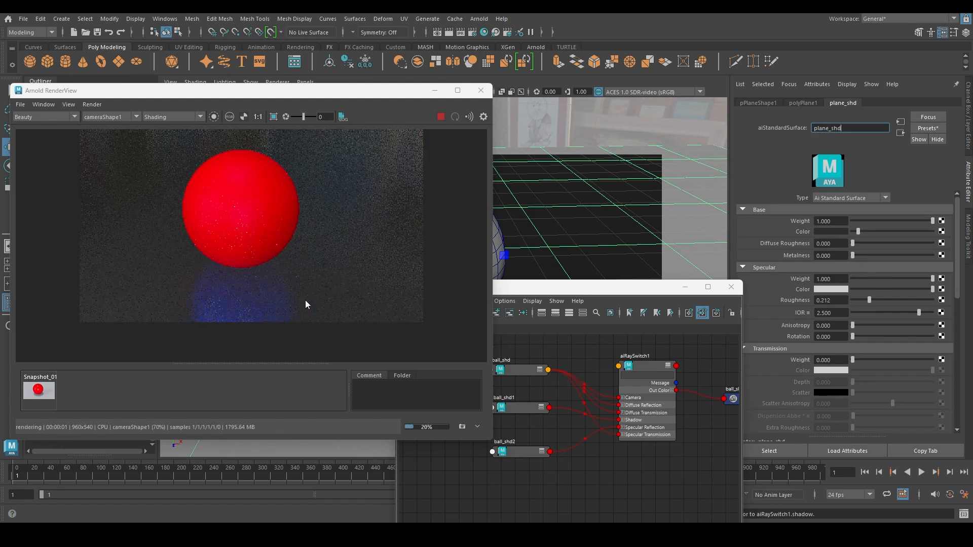
# - Change ball_shd2's base colour to red and nudge its node slightly in the graph
pyautogui.click(572, 422)
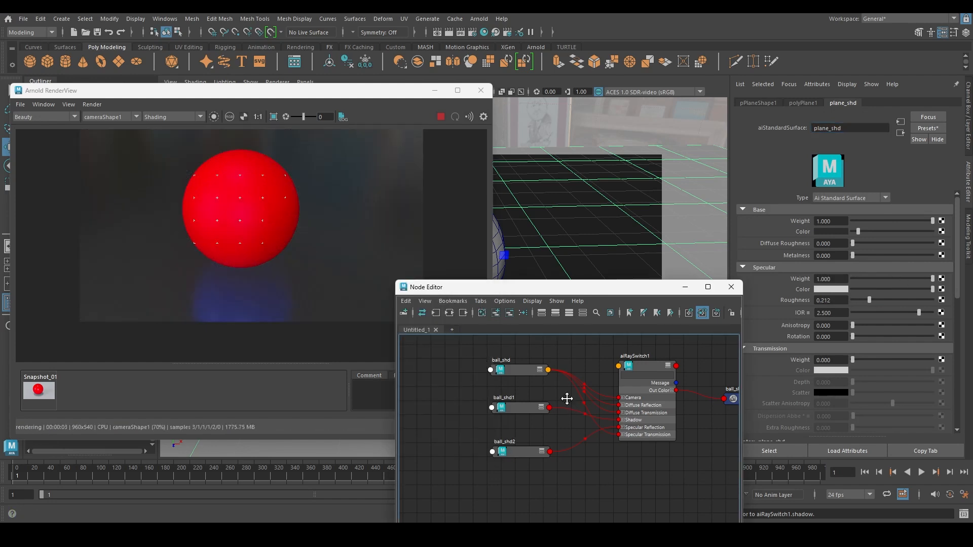
pyautogui.click(502, 411)
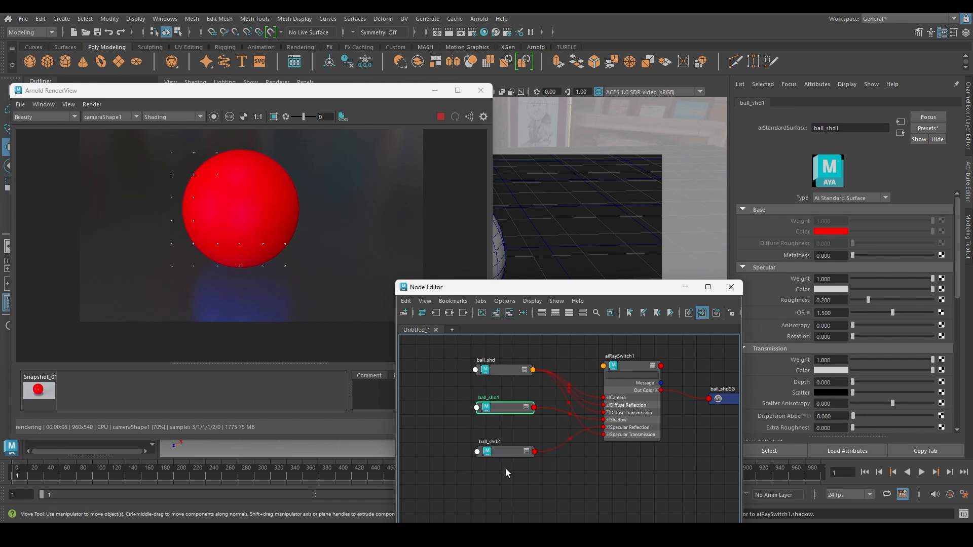
pyautogui.click(498, 454)
pyautogui.click(832, 232)
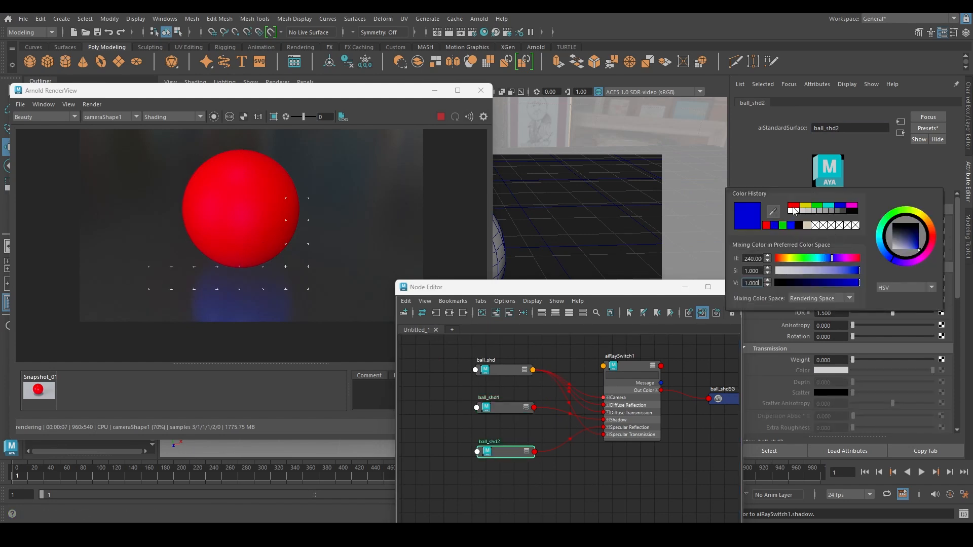
pyautogui.click(794, 206)
pyautogui.click(502, 452)
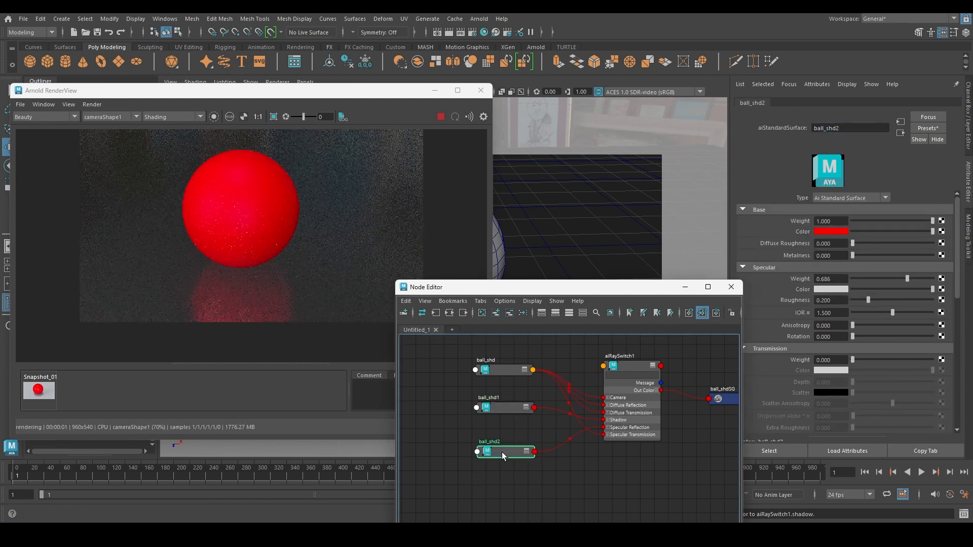
pyautogui.doubleClick(501, 452)
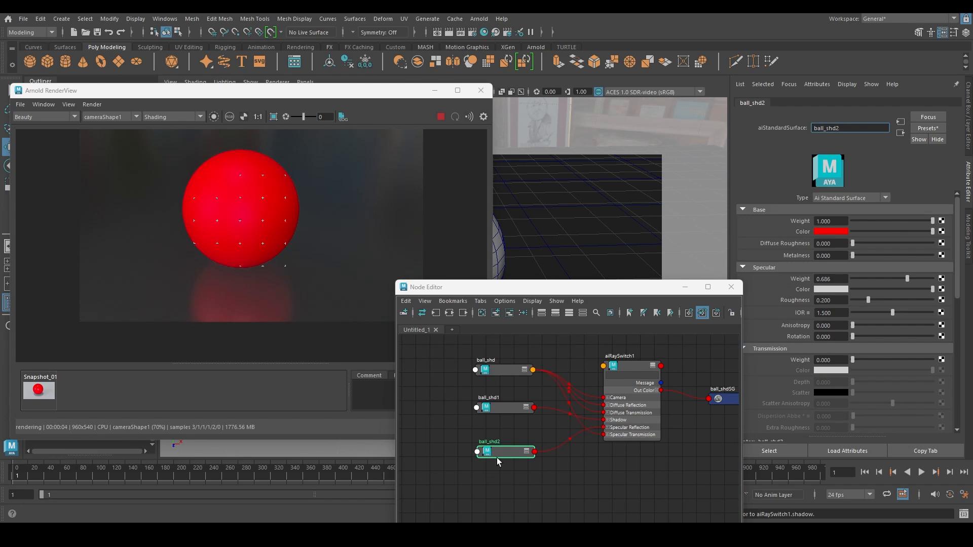
pyautogui.moveTo(509, 451); pyautogui.dragTo(508, 448)
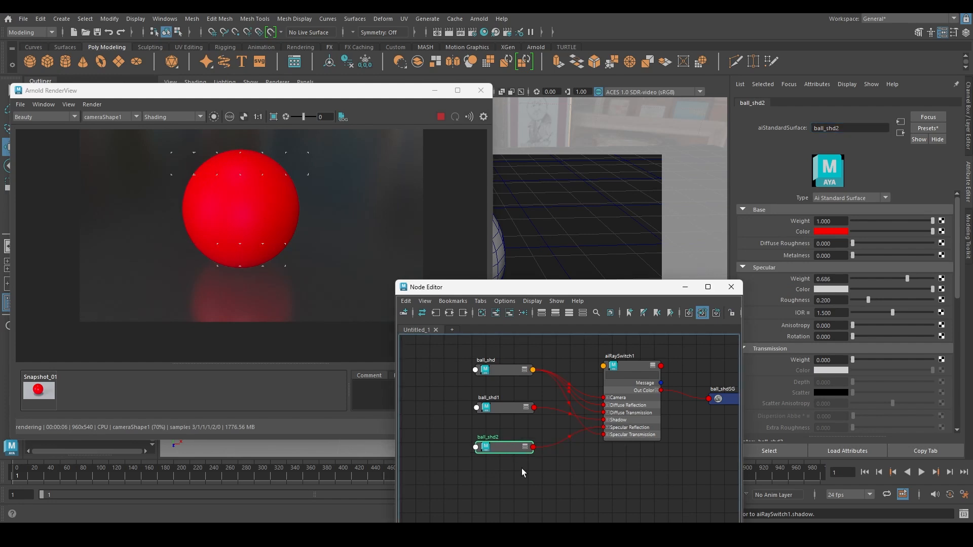
# - Lower ball_shd2's specular roughness to 0.051 and check the sphere's reflection in the render
pyautogui.doubleClick(505, 449)
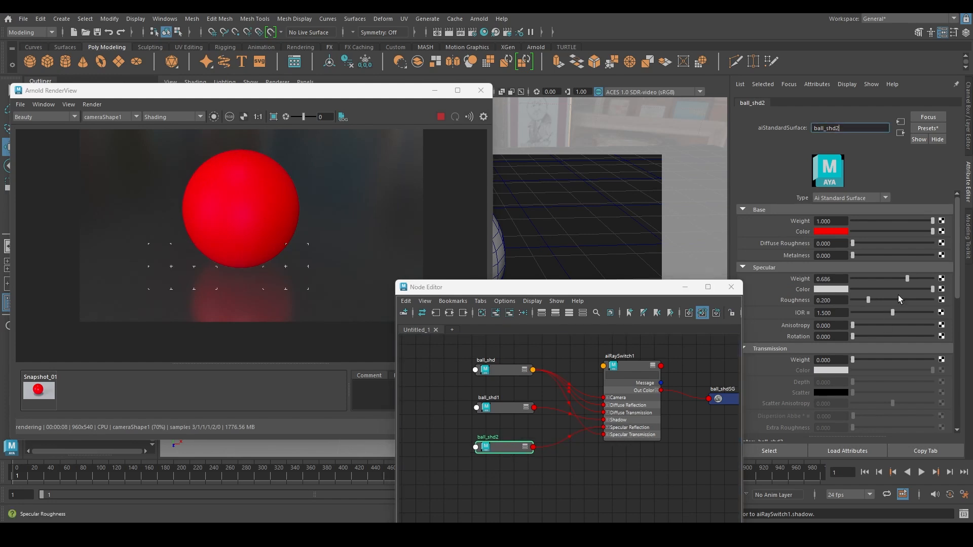
pyautogui.moveTo(868, 302); pyautogui.dragTo(856, 302)
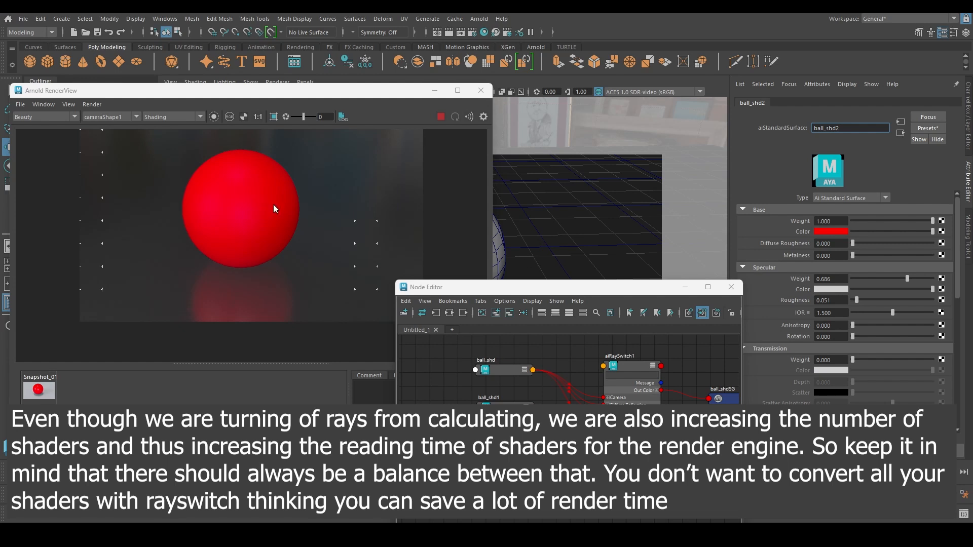
pyautogui.moveTo(273, 201); pyautogui.dragTo(258, 220, button='middle')
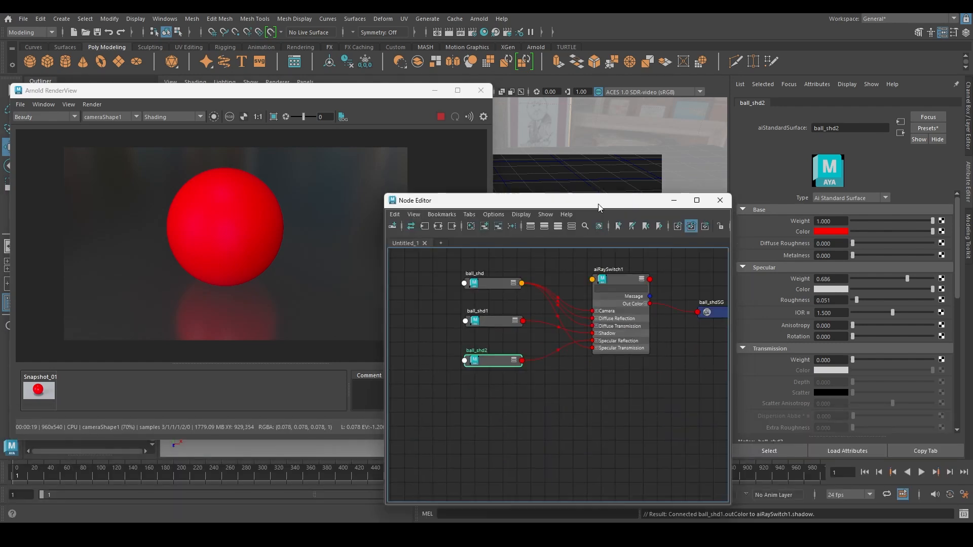
# - Select aiRaySwitch1 to review its ray type inputs, arranging the render view and node graph so both can be seen
pyautogui.click(632, 333)
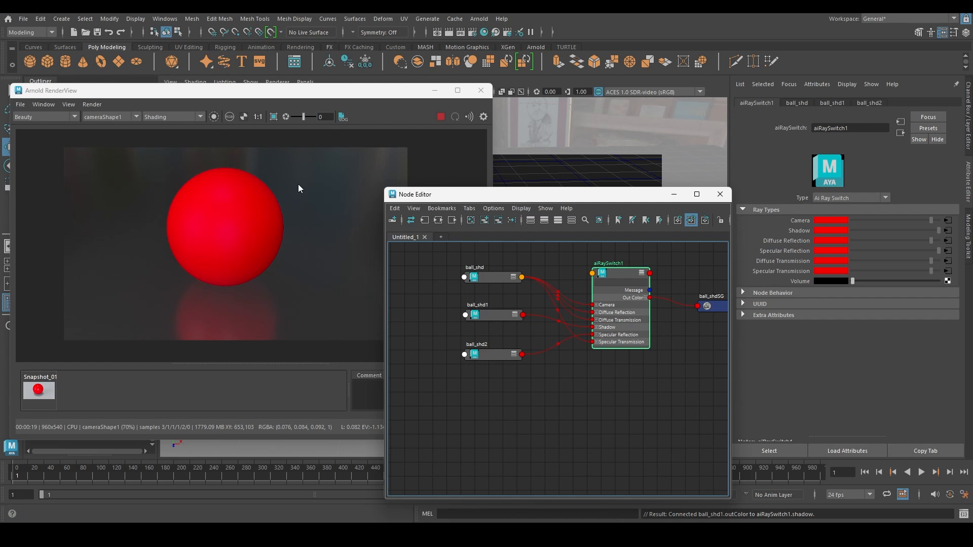
pyautogui.moveTo(369, 92); pyautogui.dragTo(372, 276)
pyautogui.moveTo(516, 196); pyautogui.dragTo(637, 283)
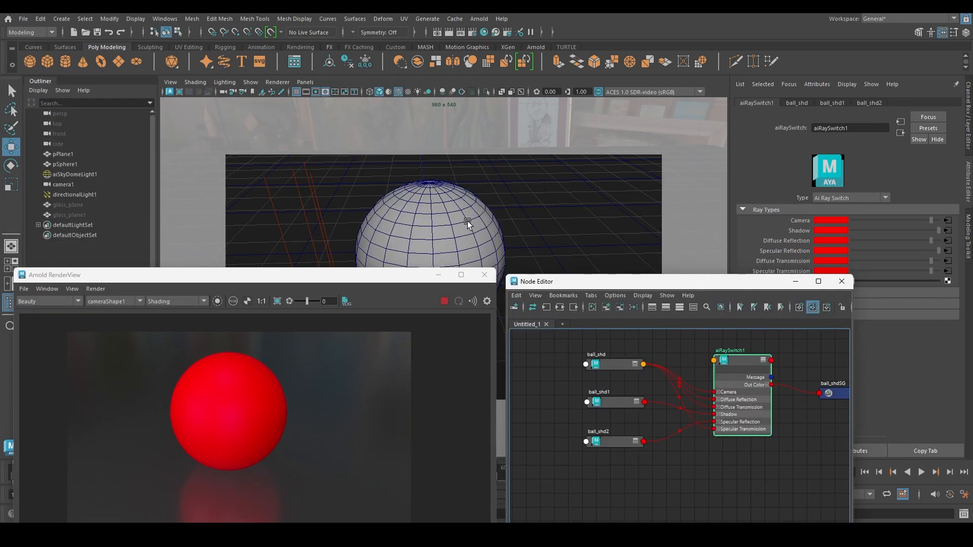
pyautogui.moveTo(344, 278); pyautogui.dragTo(308, 112)
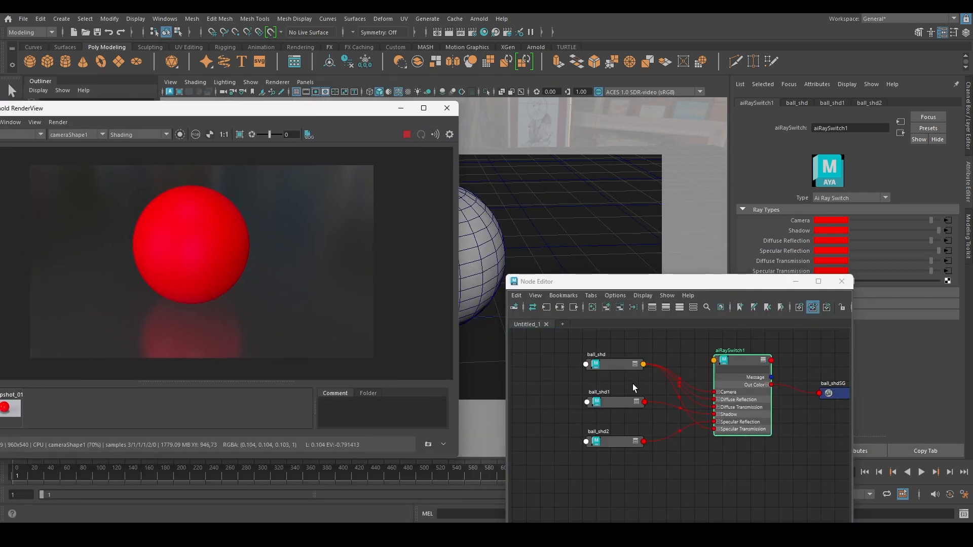
pyautogui.moveTo(369, 112); pyautogui.dragTo(297, 135)
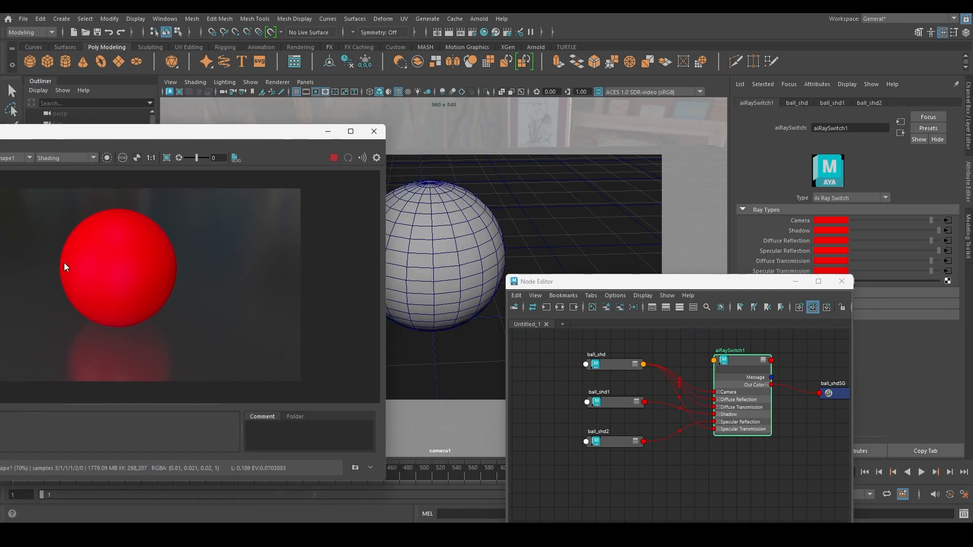
pyautogui.moveTo(683, 281); pyautogui.dragTo(554, 166)
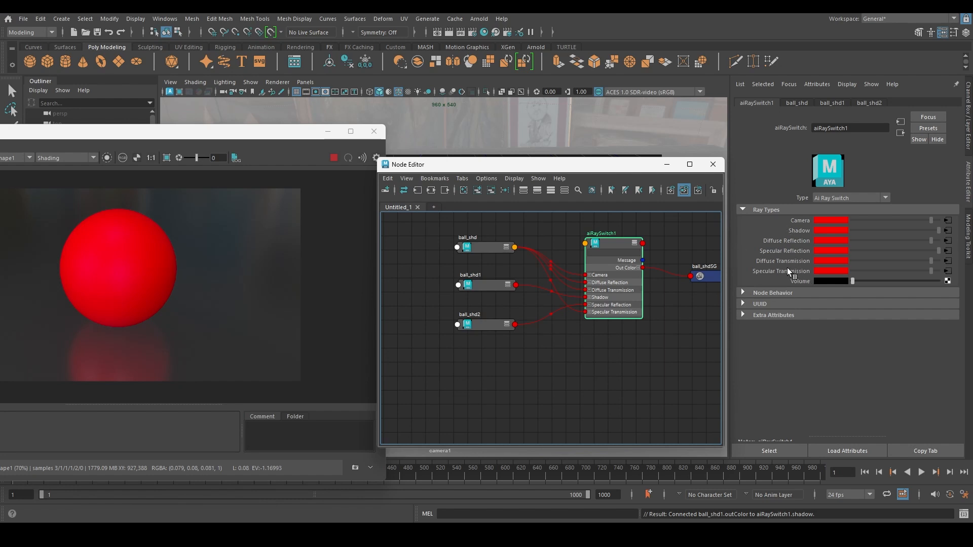
pyautogui.moveTo(221, 133); pyautogui.dragTo(402, 258)
pyautogui.moveTo(539, 165); pyautogui.dragTo(579, 100)
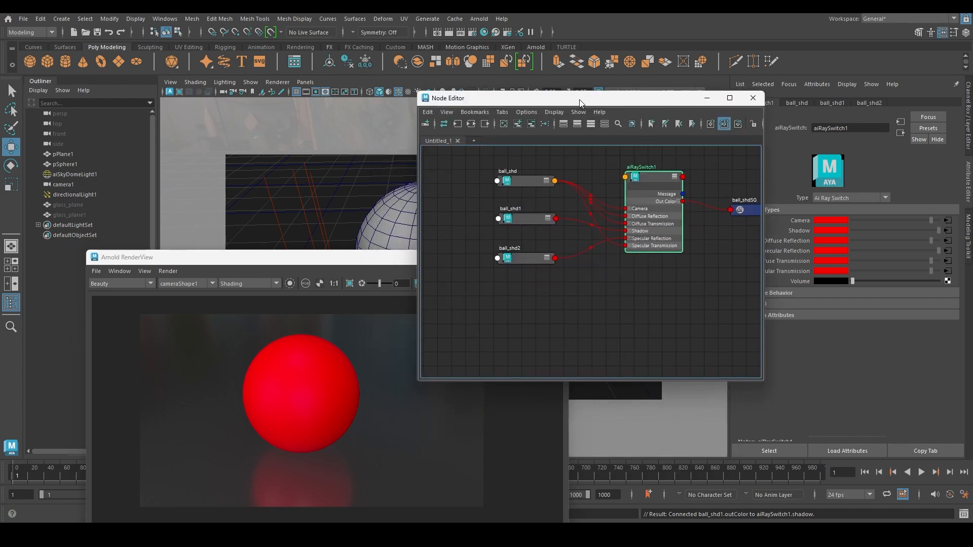
# - Set ball_shd1's transmission weight to 0.000 and move the node graph clear of the viewport
pyautogui.click(521, 216)
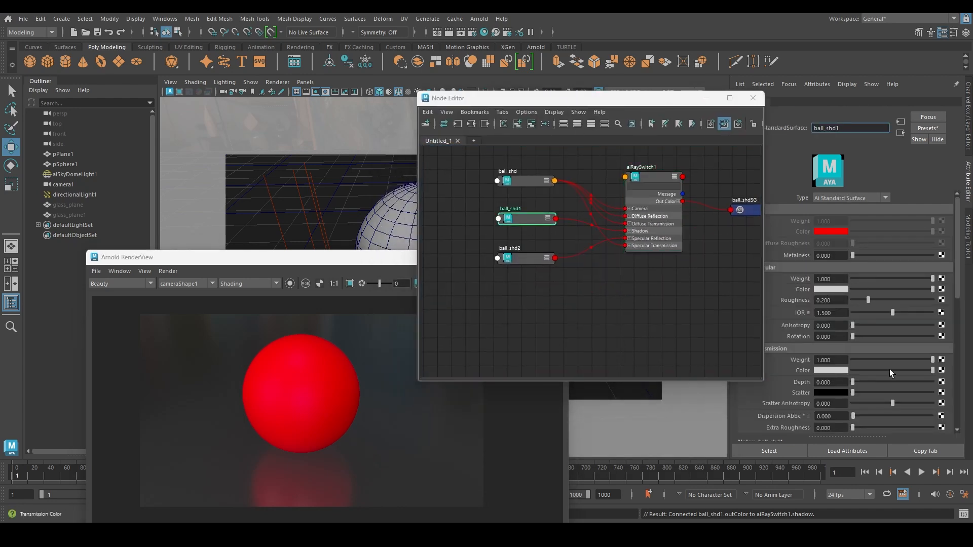
pyautogui.moveTo(889, 360); pyautogui.dragTo(852, 360)
pyautogui.moveTo(558, 98); pyautogui.dragTo(555, 247)
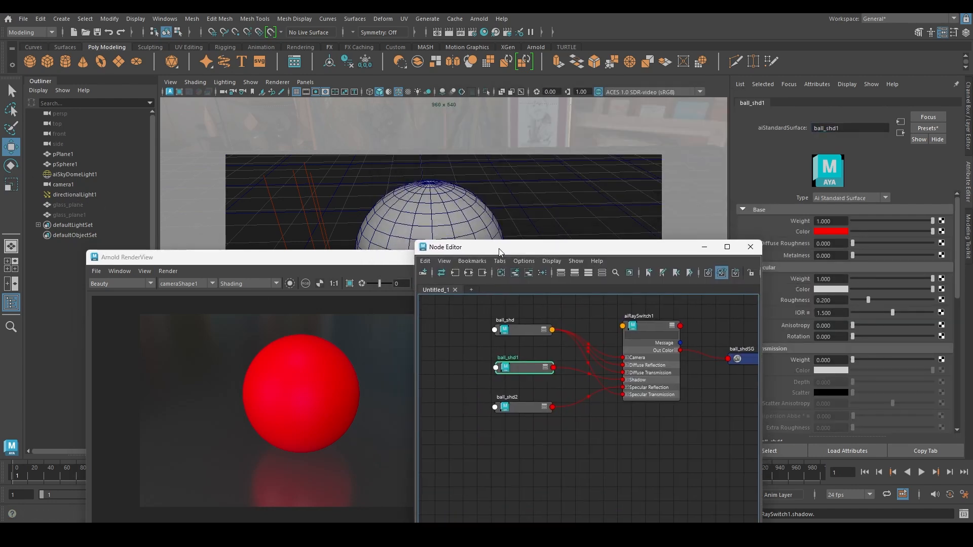
# - Hide glass_plane again and show glass_plane1 instead
pyautogui.click(50, 203)
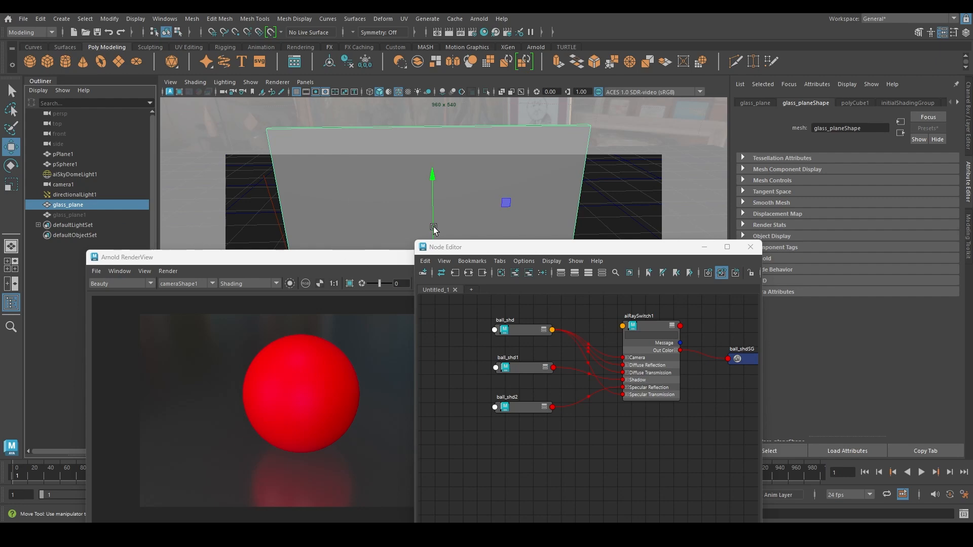
pyautogui.hotkey('ctrl', 'h')
pyautogui.click(76, 215)
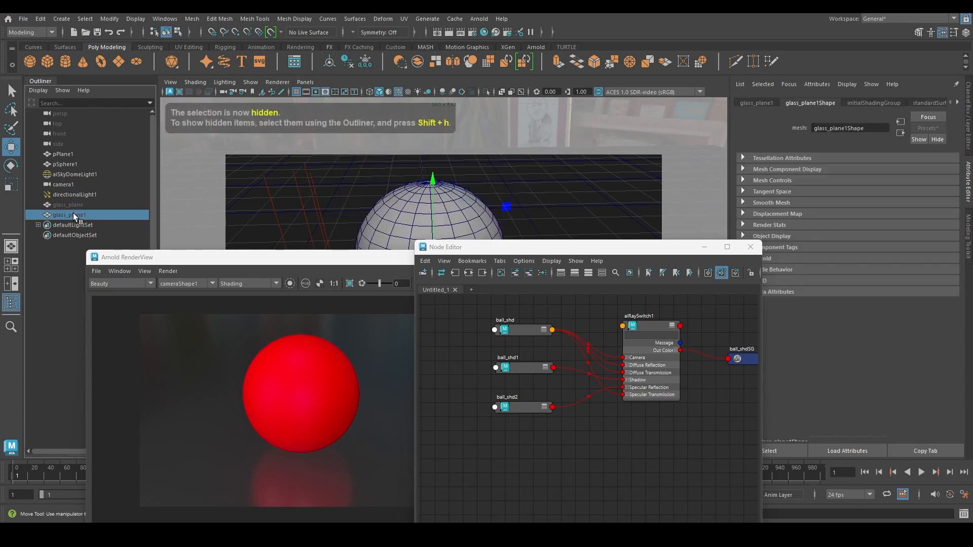
pyautogui.hotkey('shift', 'h')
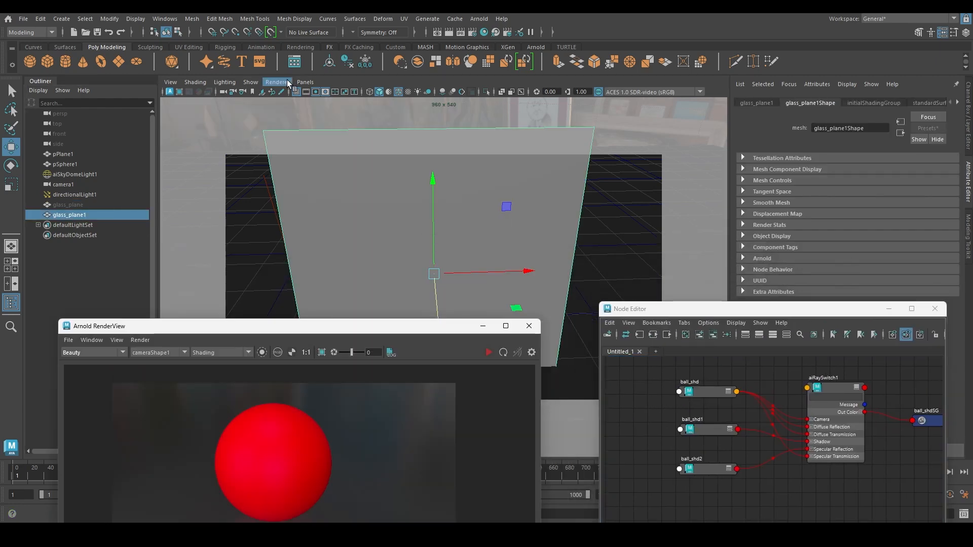
# - Switch the viewport to the persp camera and view glass_plane1 and the sphere from an angle
pyautogui.click(305, 81)
pyautogui.moveTo(355, 94)
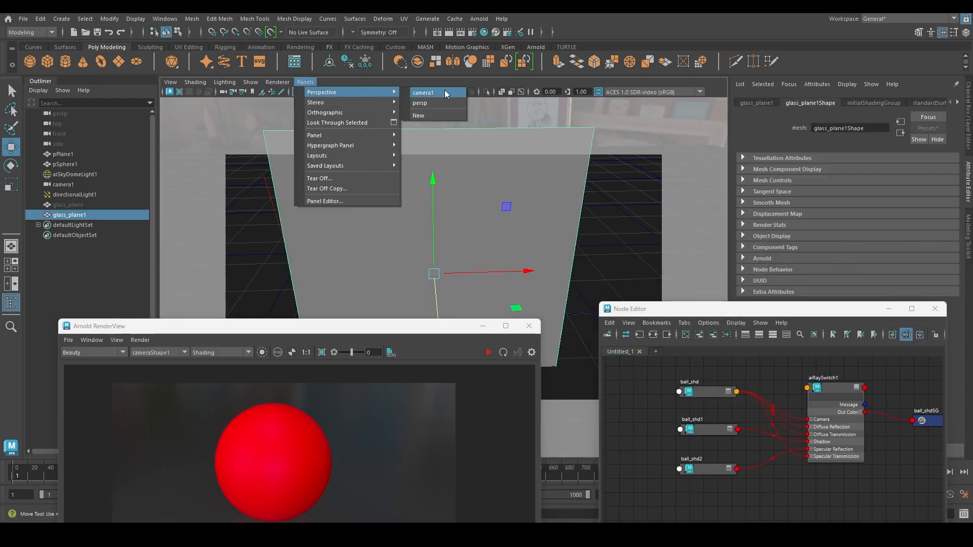
pyautogui.click(439, 103)
pyautogui.scroll(3, 417, 228)
pyautogui.keyDown('alt'); pyautogui.moveTo(417, 228); pyautogui.dragTo(406, 183); pyautogui.keyUp('alt')
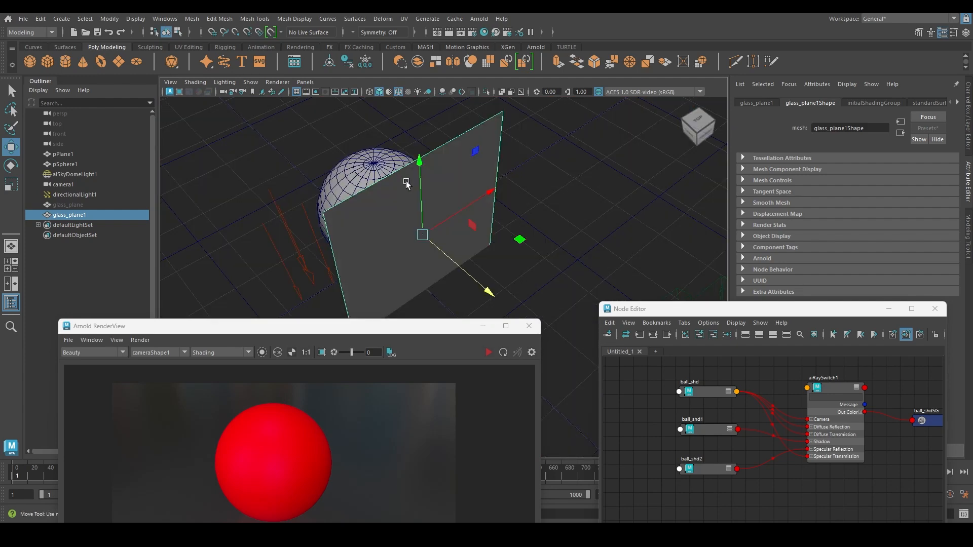
pyautogui.keyDown('alt'); pyautogui.moveTo(375, 247); pyautogui.dragTo(408, 234); pyautogui.keyUp('alt')
# - In glass_plane1's standardSurface1 material, set the subsurface weight to 1.000 and enable Thin Walled
pyautogui.click(957, 103)
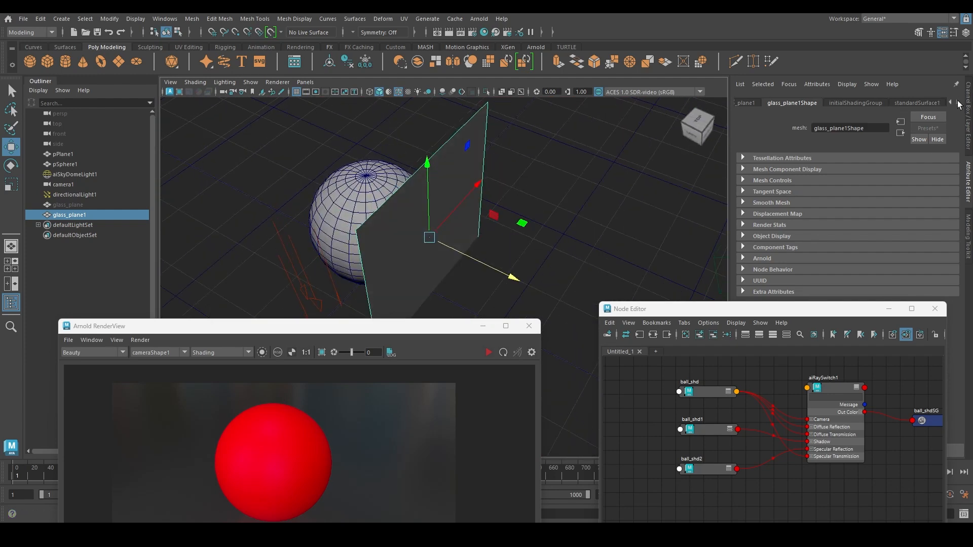
pyautogui.click(906, 104)
pyautogui.moveTo(742, 307); pyautogui.dragTo(492, 350)
pyautogui.click(894, 365)
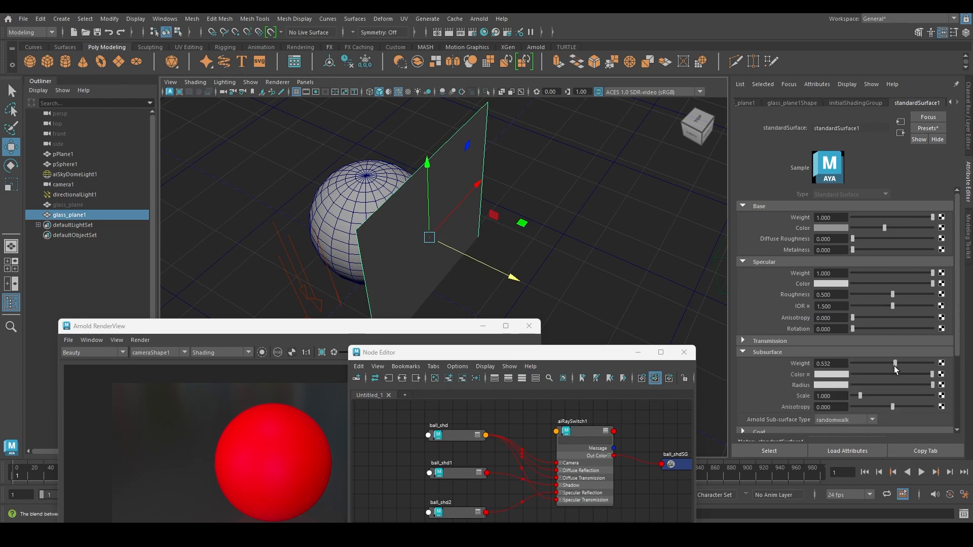
pyautogui.moveTo(894, 366); pyautogui.dragTo(937, 364)
pyautogui.scroll(-5, 896, 385)
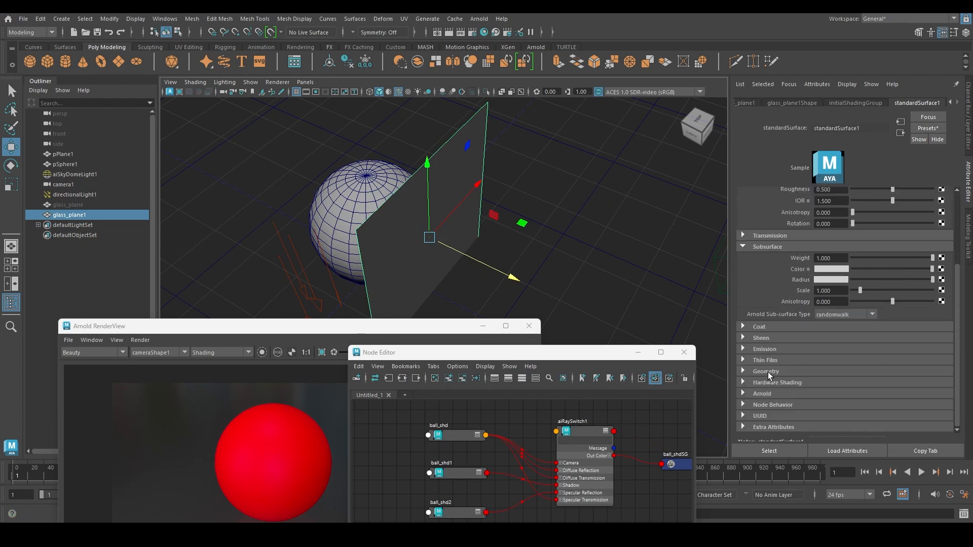
pyautogui.click(768, 371)
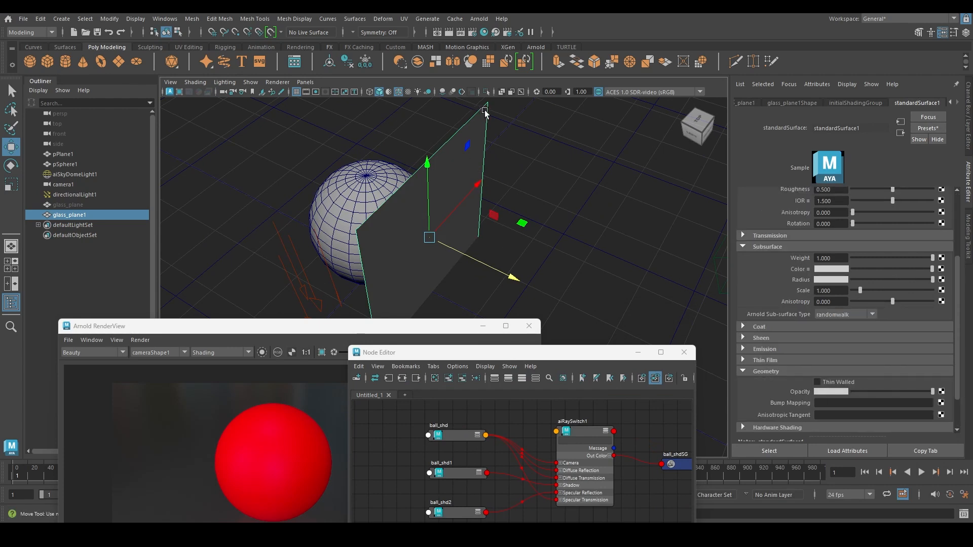
pyautogui.click(829, 380)
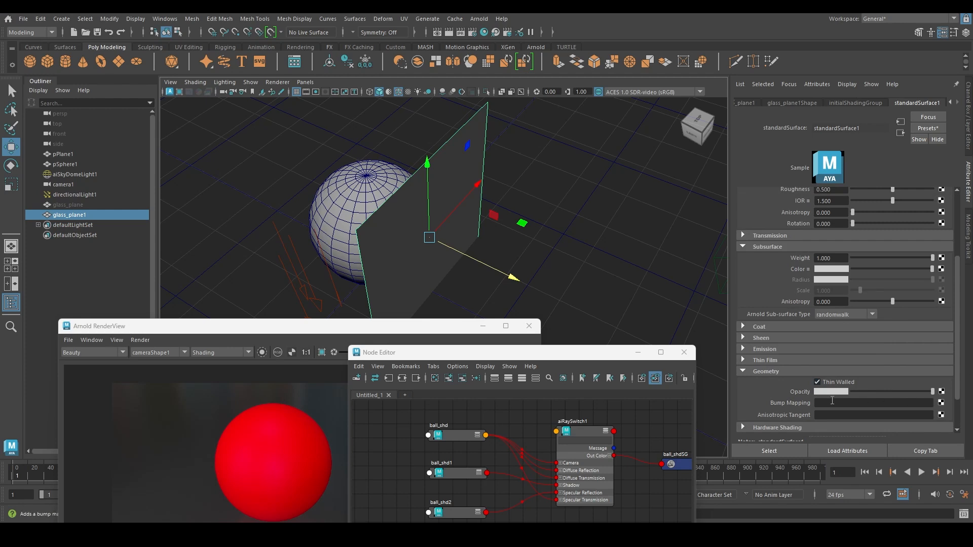
# - Reconnect ball_shd to aiRaySwitch1's shadow, specular transmission and specular reflection inputs
pyautogui.moveTo(512, 355); pyautogui.dragTo(571, 179)
pyautogui.click(656, 296)
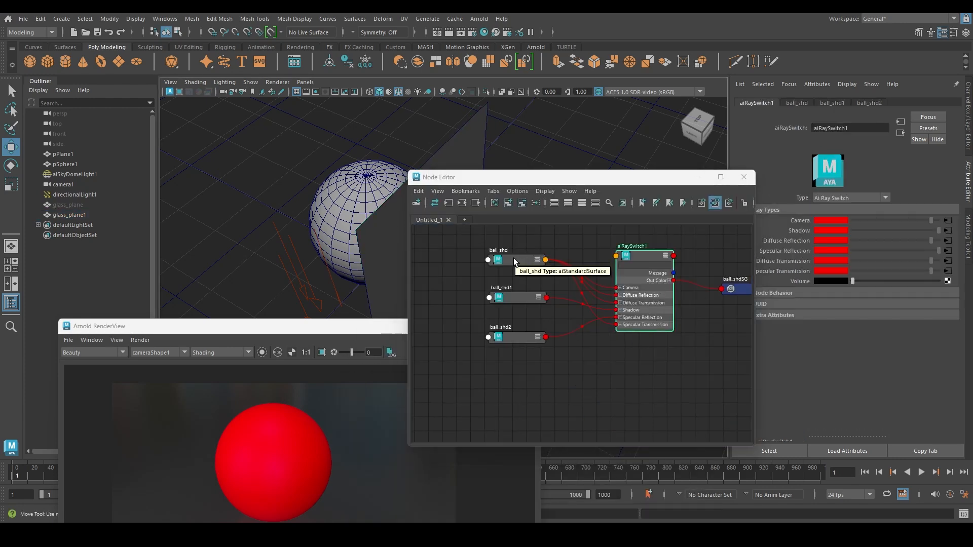
pyautogui.moveTo(513, 259); pyautogui.dragTo(778, 270, button='middle')
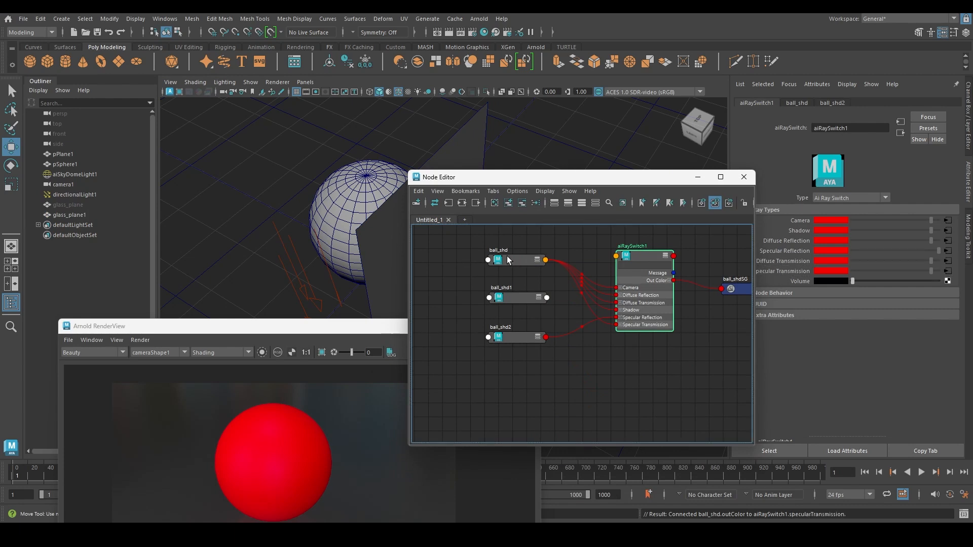
pyautogui.moveTo(509, 259); pyautogui.dragTo(795, 250, button='middle')
# - Delete the disconnected ball_shd2 node from the node graph
pyautogui.click(514, 299)
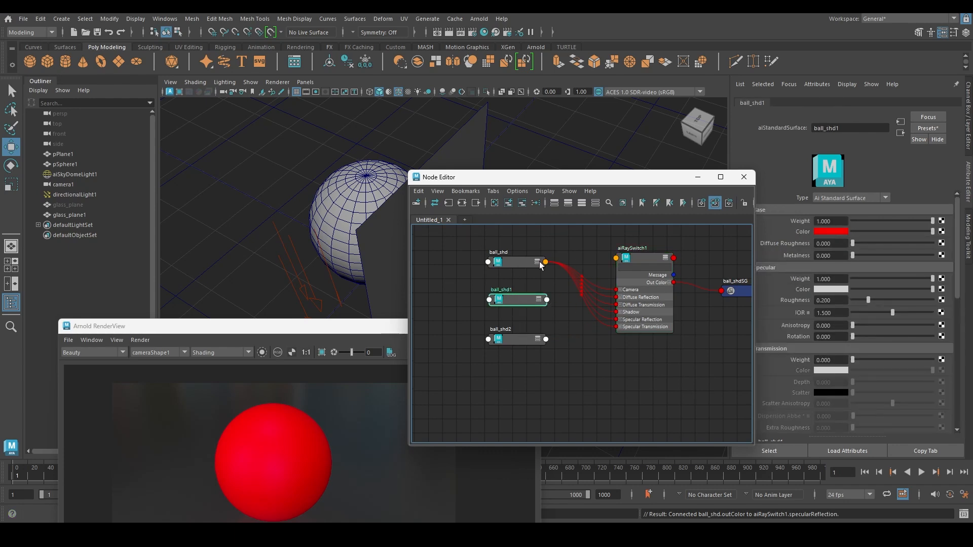
pyautogui.moveTo(607, 180); pyautogui.dragTo(558, 171)
pyautogui.moveTo(437, 363); pyautogui.dragTo(464, 327)
pyautogui.press('Delete')
# - Change ball_shd1's base colour to blue with hue 240, saturation 1.000 and value 1.000
pyautogui.click(473, 287)
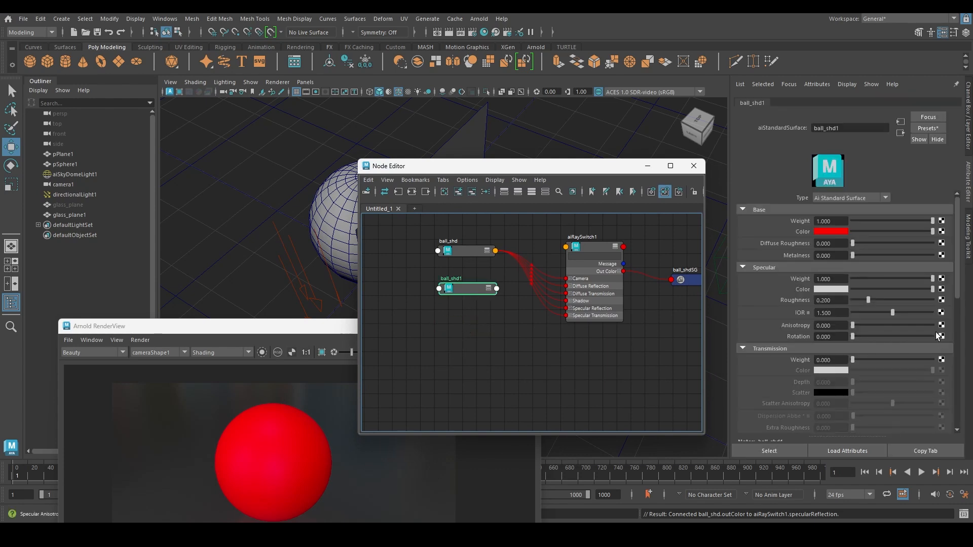
pyautogui.click(825, 231)
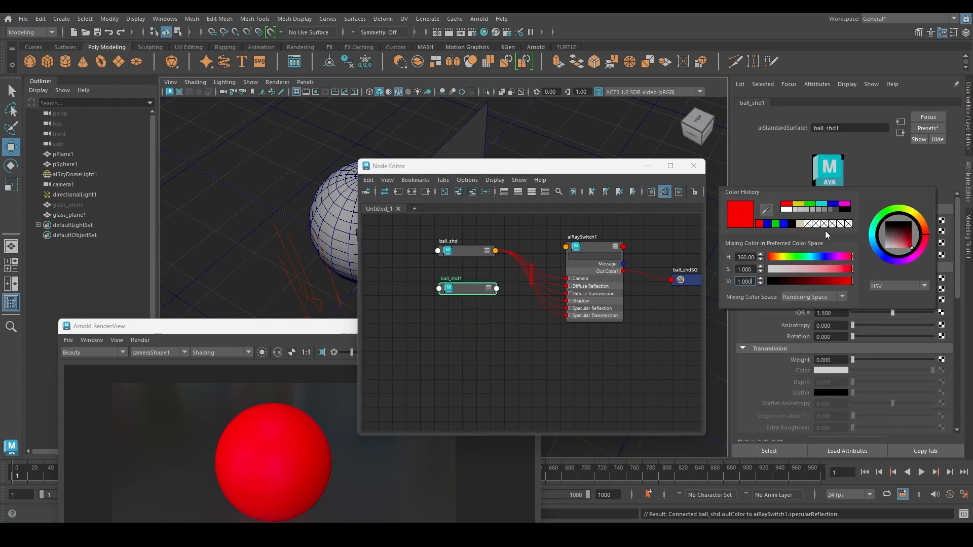
pyautogui.click(775, 223)
pyautogui.click(768, 224)
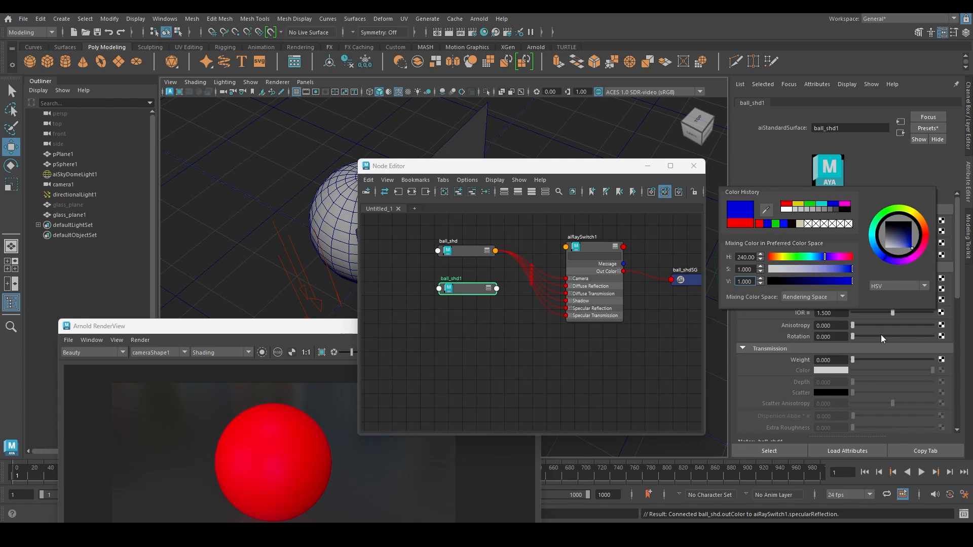
# - Give ball_shd1 a blue emission colour with an emission weight of 1.000
pyautogui.scroll(-5, 881, 372)
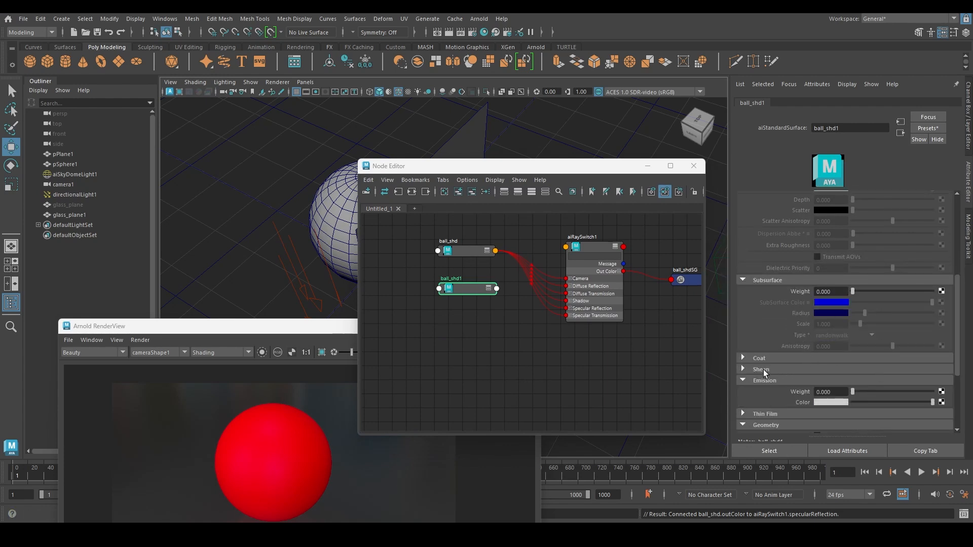
pyautogui.scroll(-3, 834, 385)
pyautogui.click(837, 342)
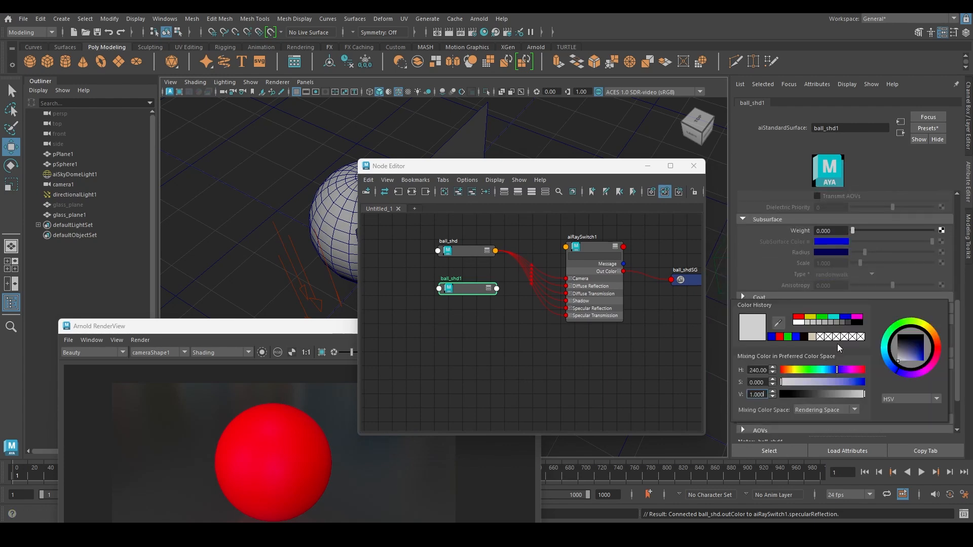
pyautogui.click(769, 336)
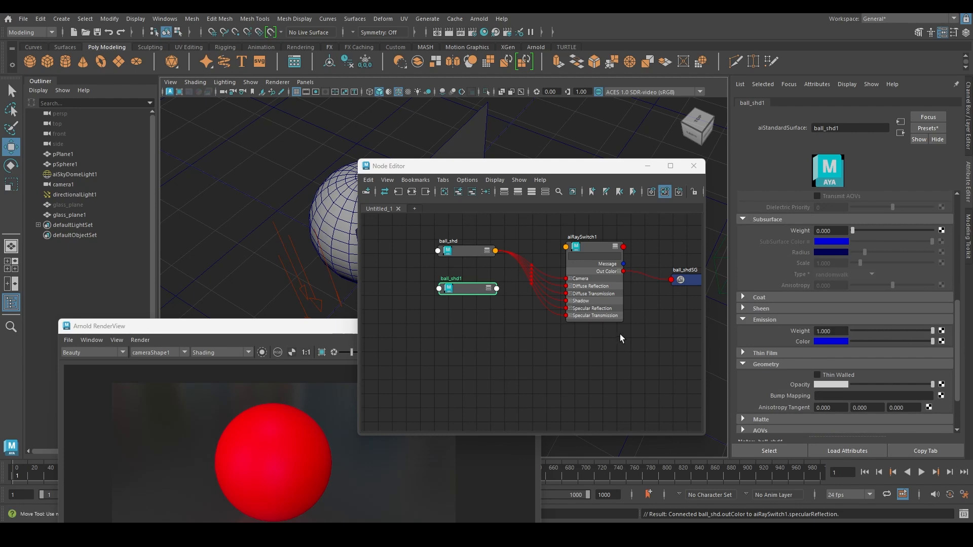
# - Connect ball_shd1 to aiRaySwitch1's diffuse transmission input and move the node graph away from the viewport objects
pyautogui.click(592, 301)
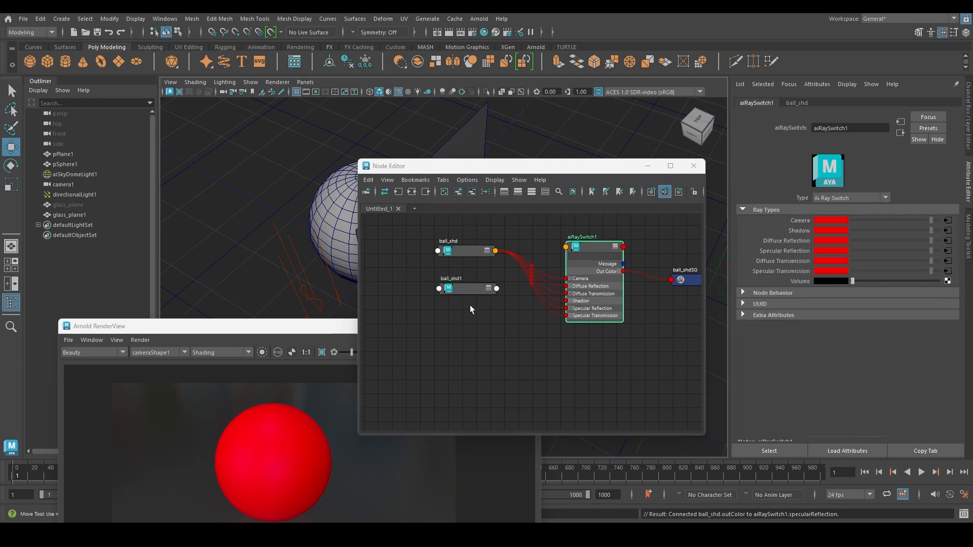
pyautogui.moveTo(463, 288); pyautogui.dragTo(831, 261, button='middle')
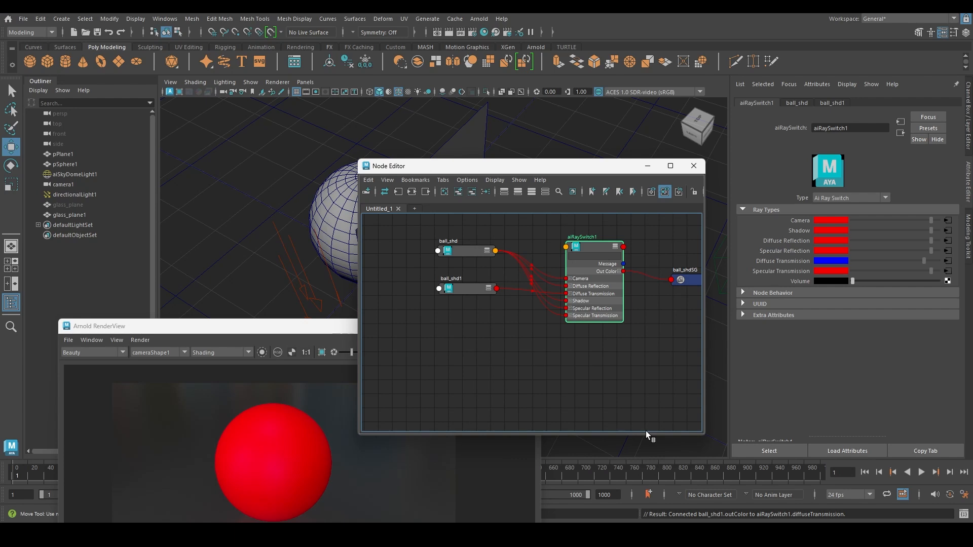
pyautogui.moveTo(560, 166); pyautogui.dragTo(606, 369)
# - Move glass_plane1 back along its Z axis so it cuts through the middle of the sphere
pyautogui.click(400, 210)
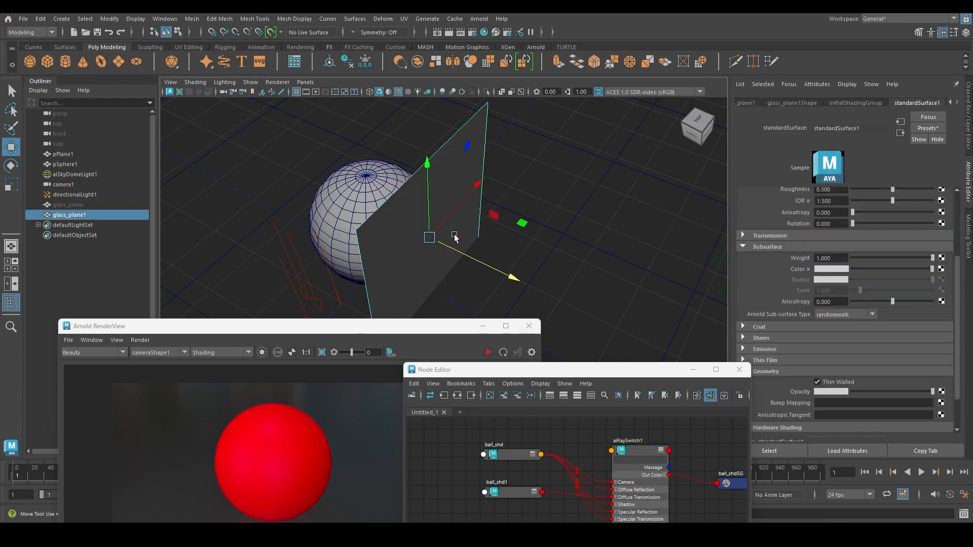
pyautogui.moveTo(516, 276); pyautogui.dragTo(456, 252)
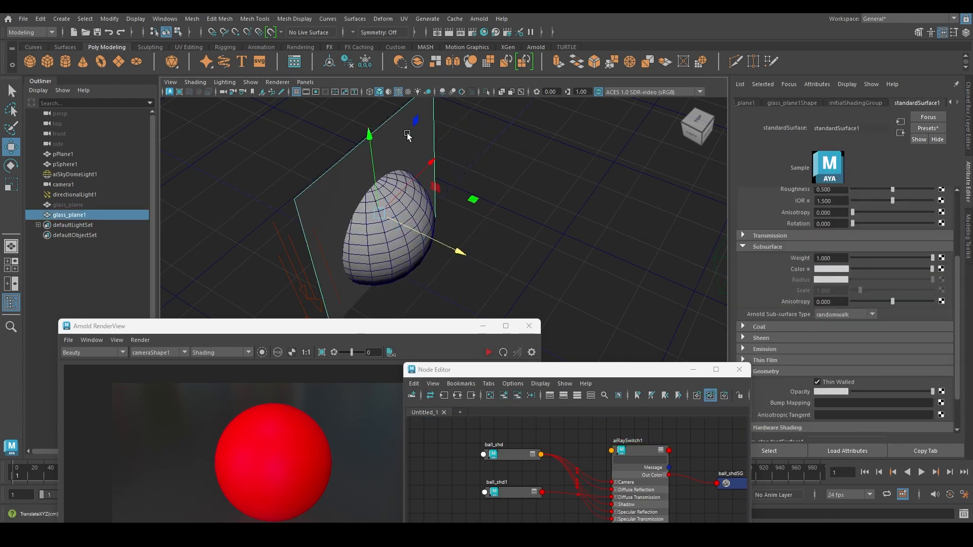
pyautogui.moveTo(396, 237)
pyautogui.keyDown('alt'); pyautogui.mouseDown()
pyautogui.moveTo(406, 215)
pyautogui.moveTo(392, 218)
pyautogui.mouseUp(); pyautogui.keyUp('alt')
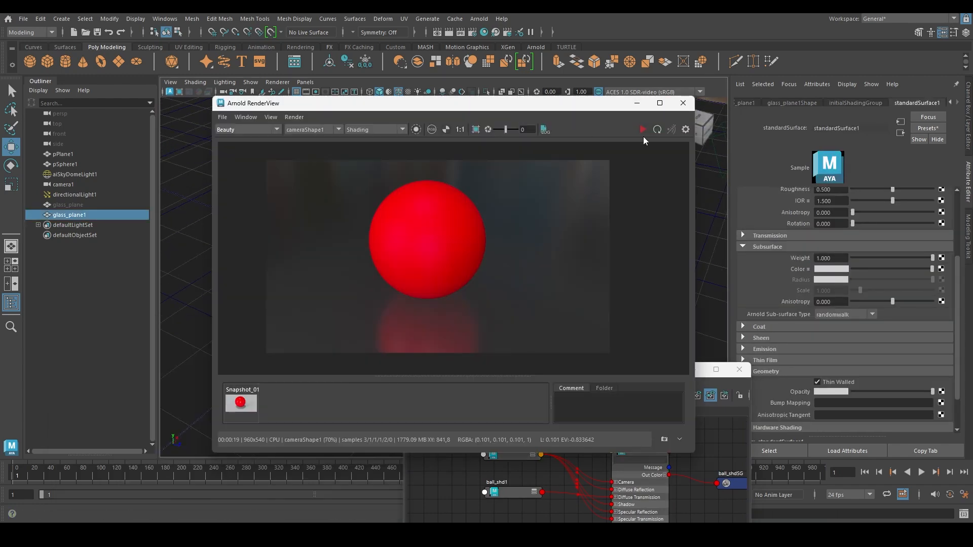
# - Start the live Arnold render and move glass_plane1 along its Z axis, first behind the sphere and finally in front of it
pyautogui.click(643, 130)
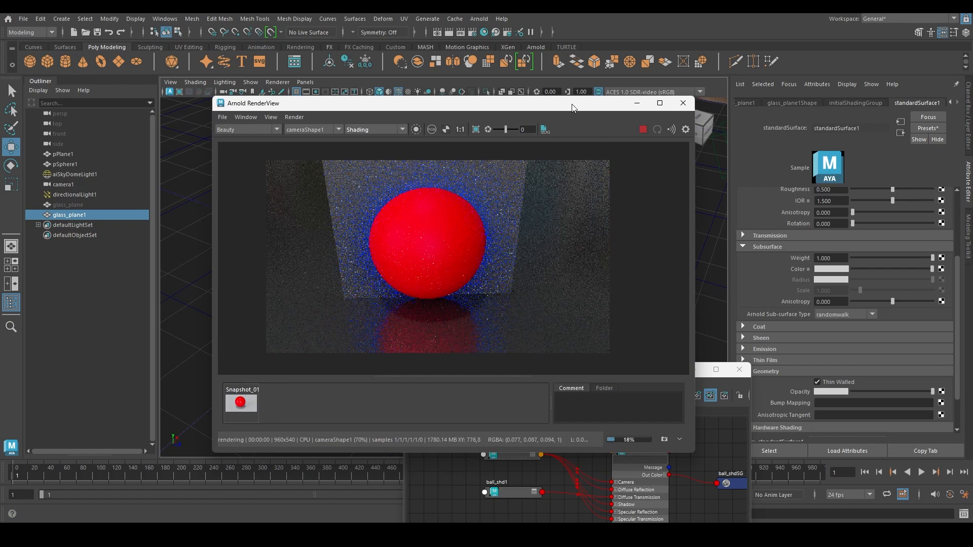
pyautogui.moveTo(507, 103); pyautogui.dragTo(256, 141)
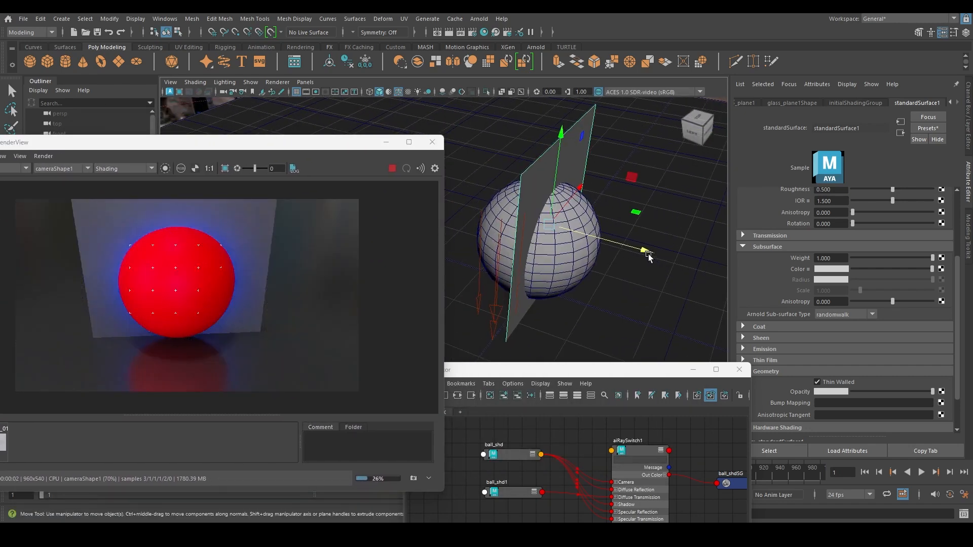
pyautogui.moveTo(652, 251); pyautogui.dragTo(550, 219)
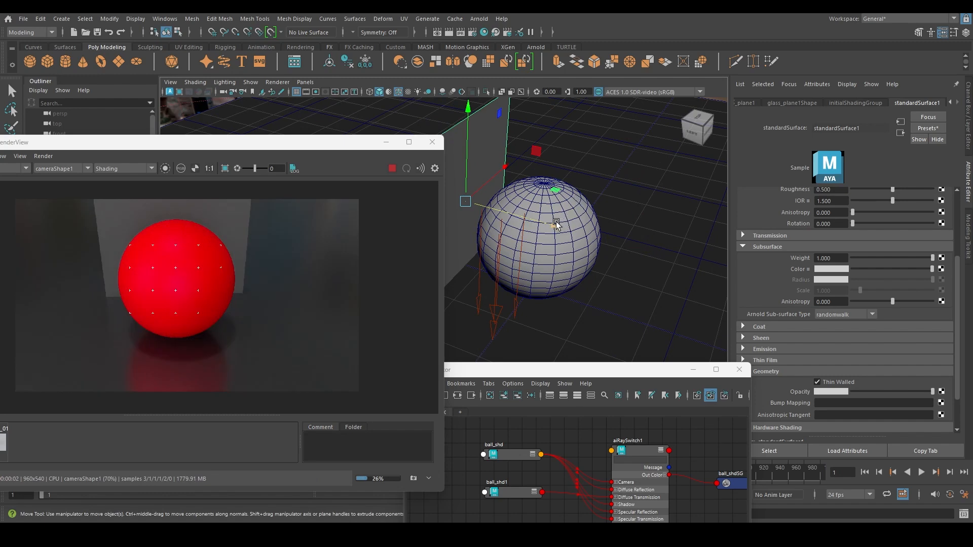
pyautogui.moveTo(560, 224); pyautogui.dragTo(708, 255)
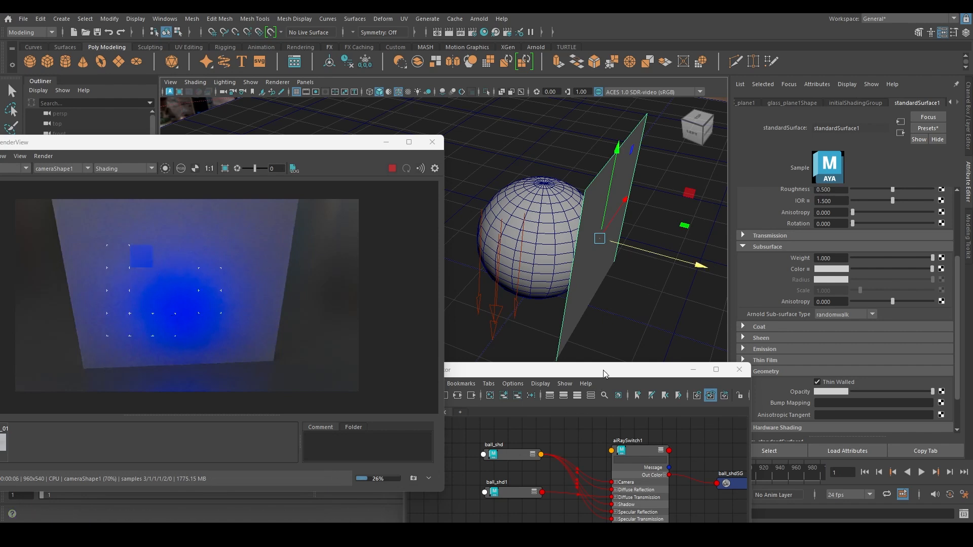
# - Set ball_shd1's emission weight to 0.000 and update the full scene in the render
pyautogui.moveTo(604, 371); pyautogui.dragTo(563, 341)
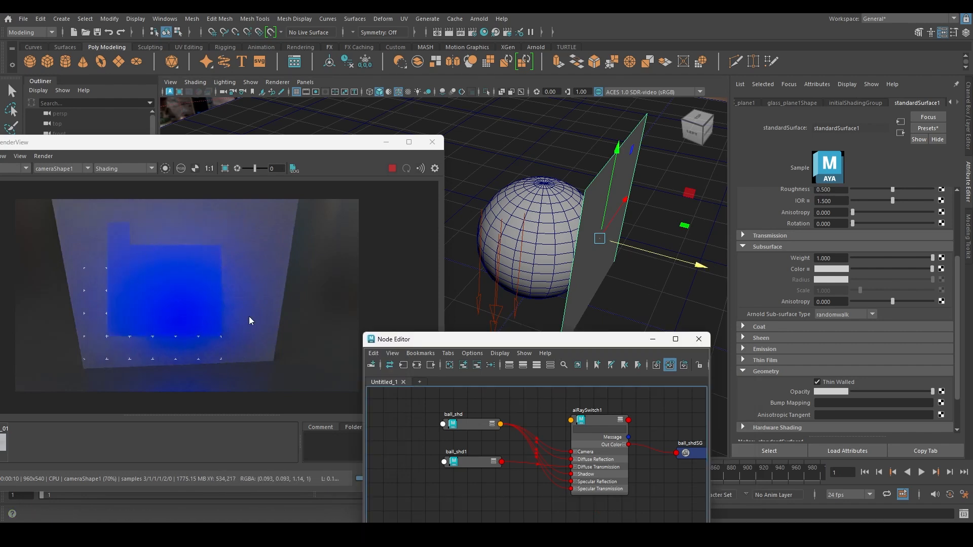
pyautogui.click(460, 462)
pyautogui.moveTo(561, 345); pyautogui.dragTo(472, 324)
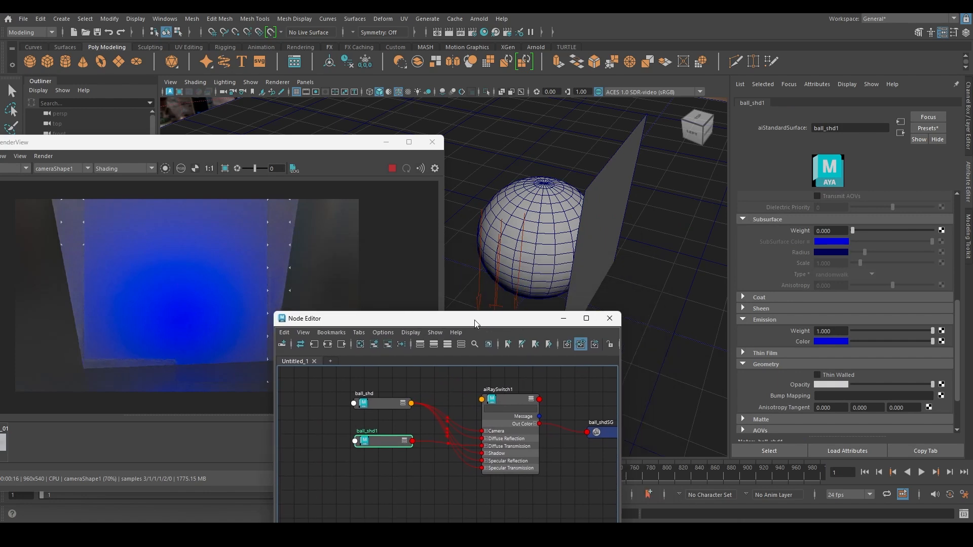
pyautogui.moveTo(908, 330); pyautogui.dragTo(835, 334)
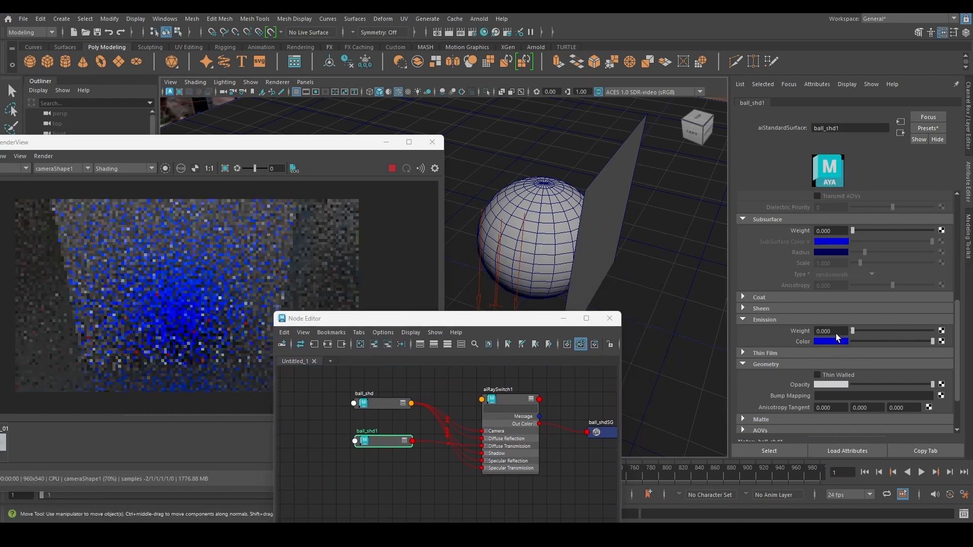
pyautogui.click(45, 157)
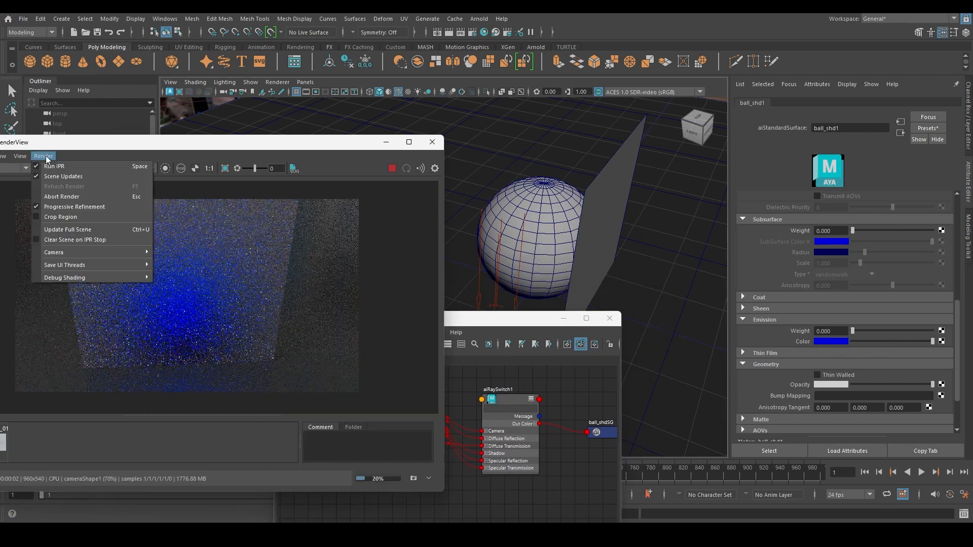
pyautogui.click(72, 228)
# - Brighten ball_shd1's black base colour and change it to a fully saturated blue
pyautogui.scroll(5, 892, 294)
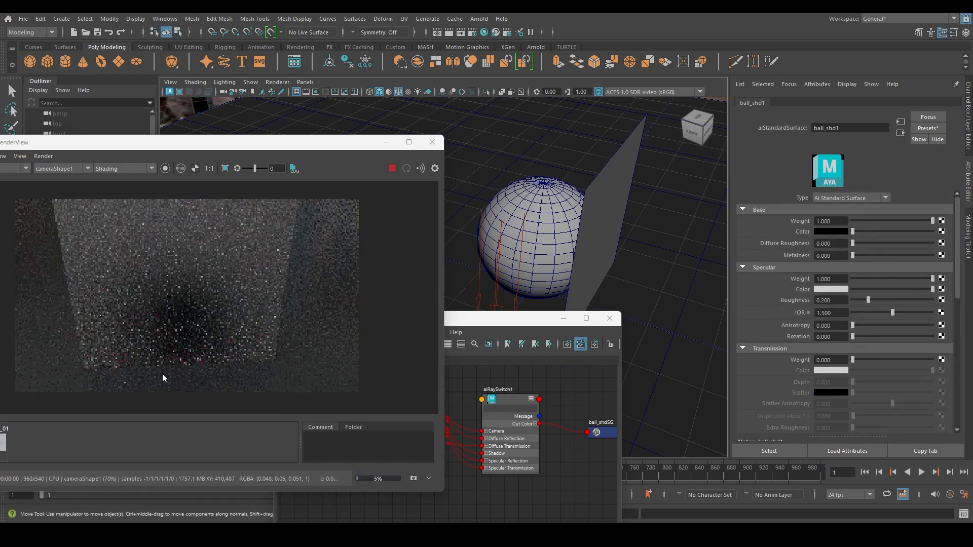
pyautogui.scroll(-5, 917, 303)
pyautogui.scroll(-1, 876, 285)
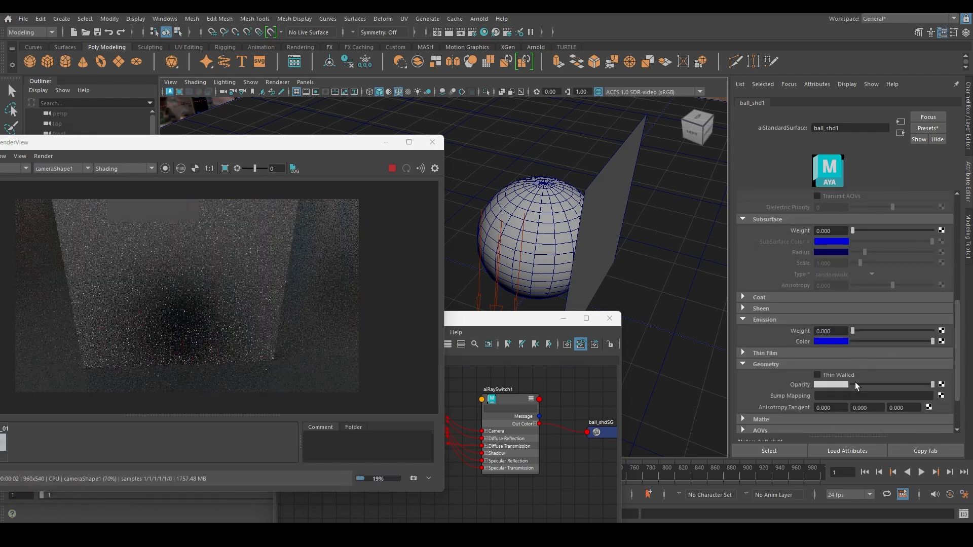
pyautogui.scroll(6, 855, 306)
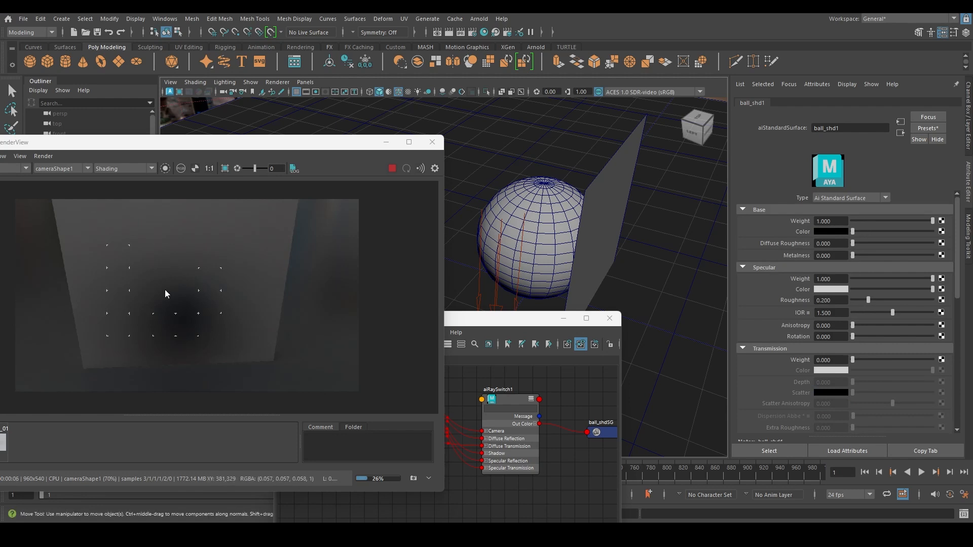
pyautogui.click(516, 368)
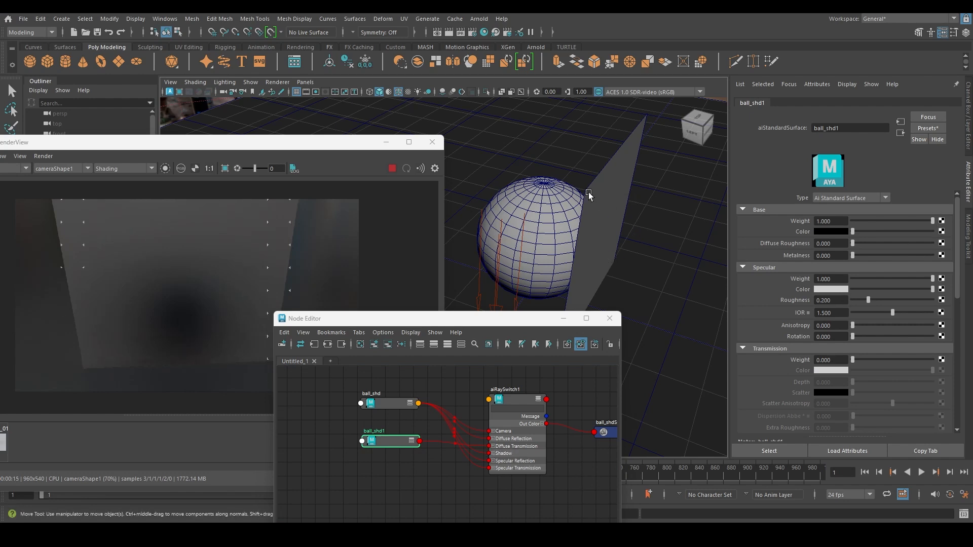
pyautogui.click(621, 260)
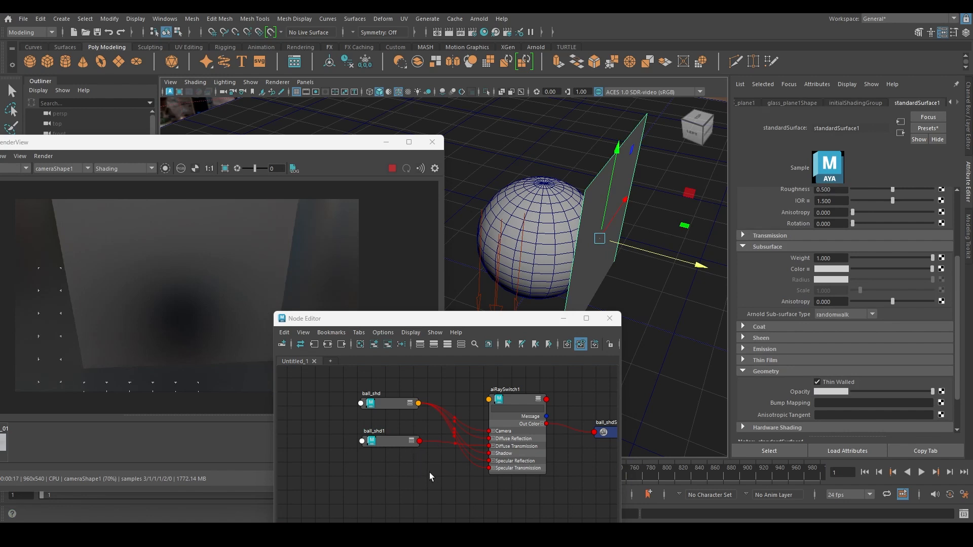
pyautogui.keyDown('alt'); pyautogui.moveTo(426, 473); pyautogui.dragTo(392, 480, button='middle'); pyautogui.keyUp('alt')
pyautogui.click(485, 407)
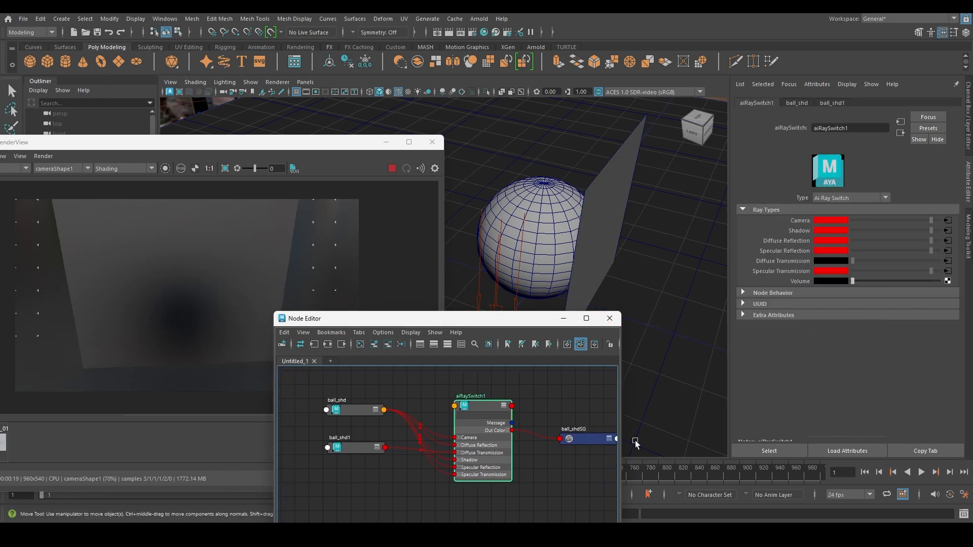
pyautogui.click(365, 447)
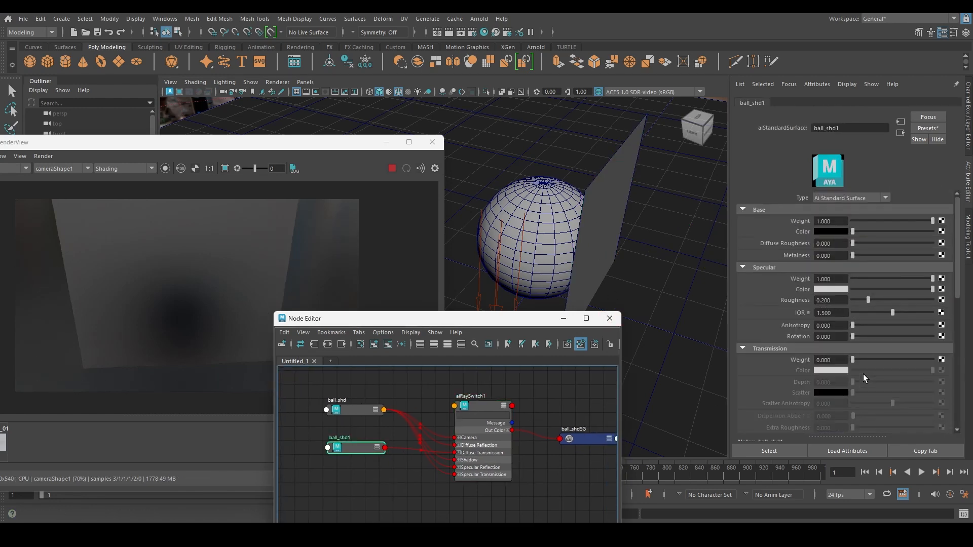
pyautogui.moveTo(853, 231); pyautogui.dragTo(881, 236)
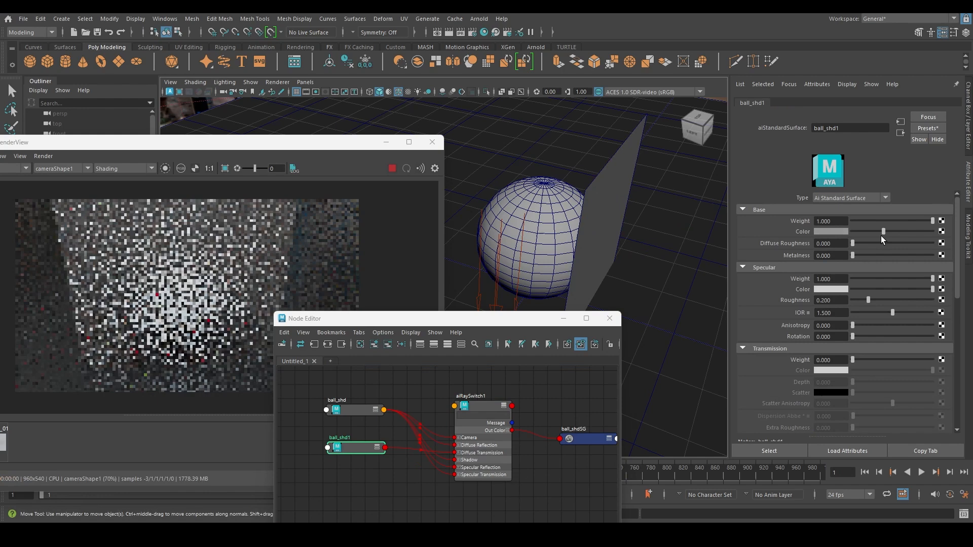
pyautogui.click(831, 231)
pyautogui.click(767, 225)
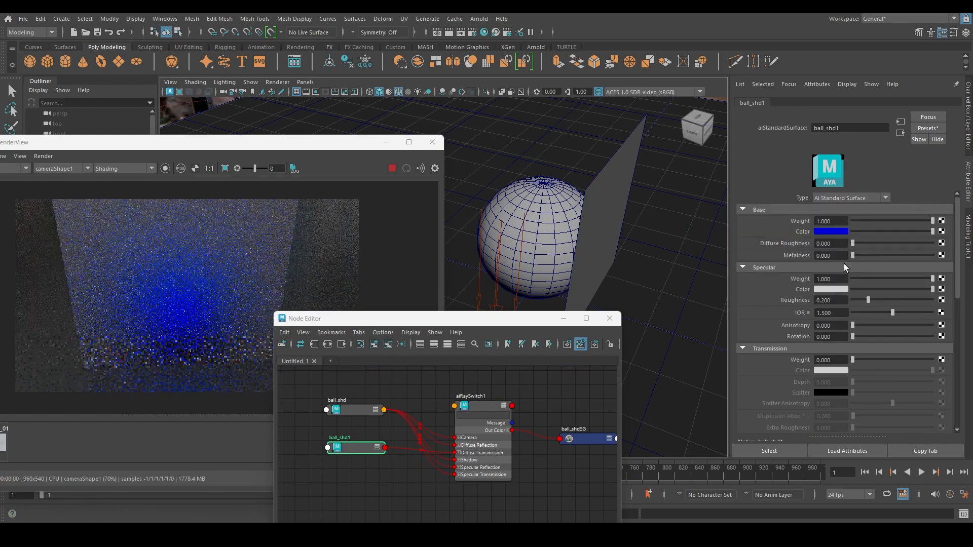
# - Select glass_plane1 and move it back along its Z axis in small increments so it cuts through the sphere
pyautogui.scroll(-2, 844, 264)
pyautogui.moveTo(440, 318); pyautogui.dragTo(542, 327)
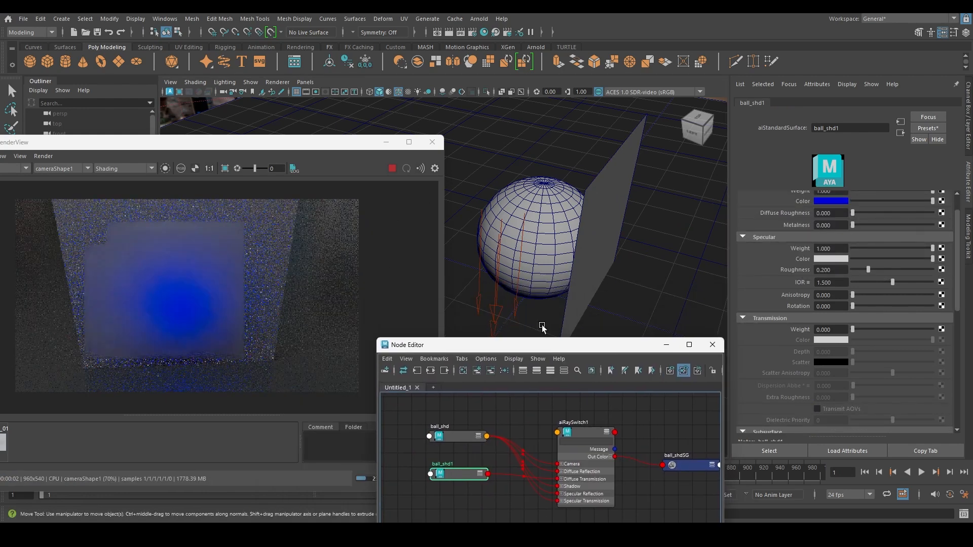
pyautogui.click(601, 211)
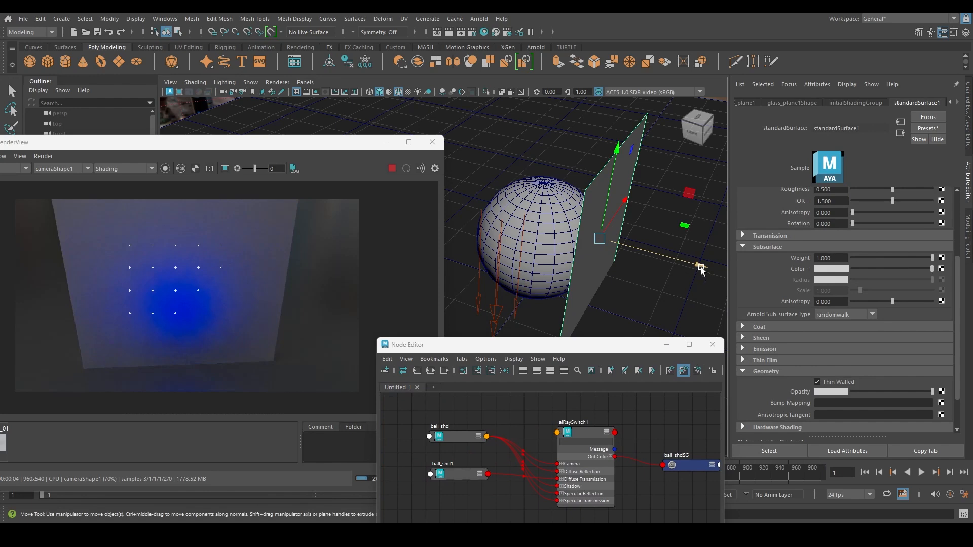
pyautogui.moveTo(700, 266); pyautogui.dragTo(692, 269)
pyautogui.moveTo(688, 266); pyautogui.dragTo(680, 271)
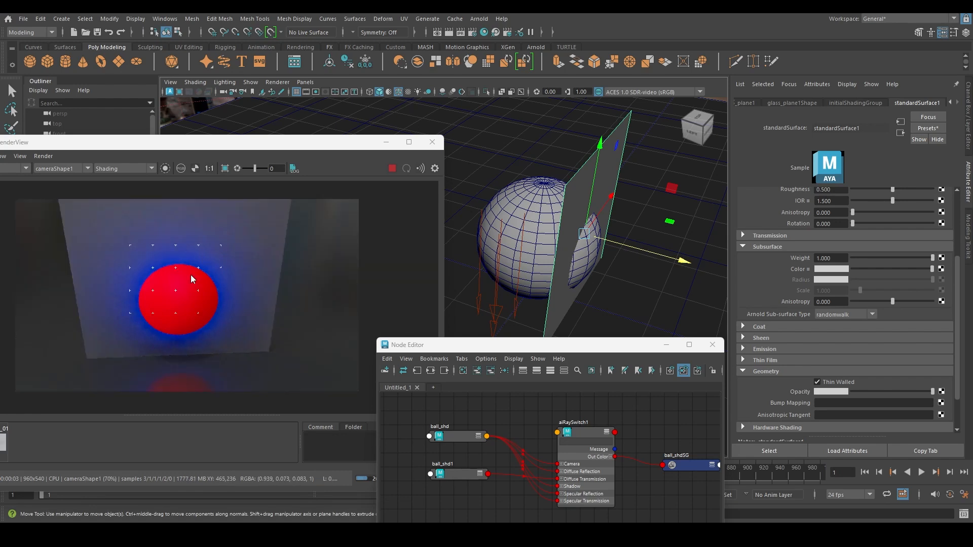
pyautogui.moveTo(654, 251); pyautogui.dragTo(639, 248)
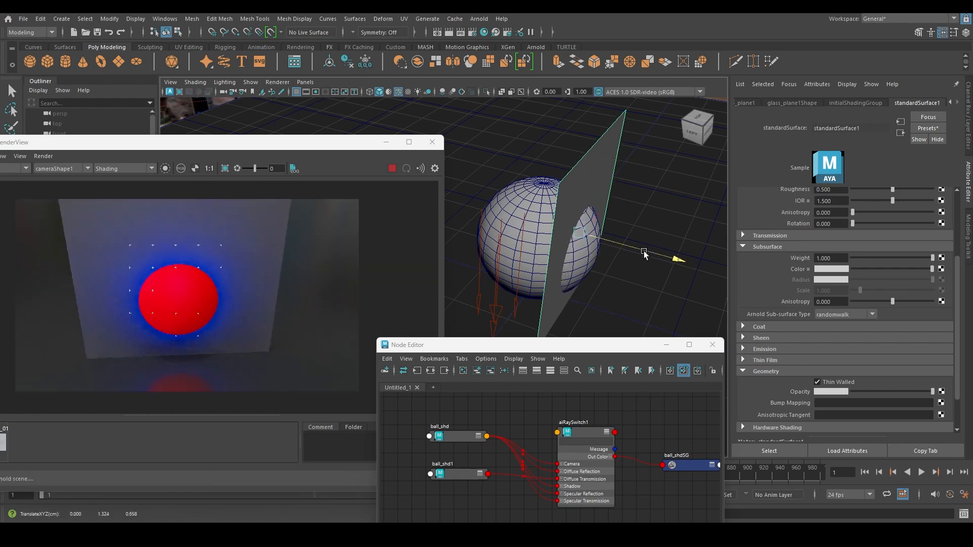
# - Move glass_plane1 forward along its Z axis so it stands in front of the sphere
pyautogui.moveTo(452, 432); pyautogui.dragTo(459, 423)
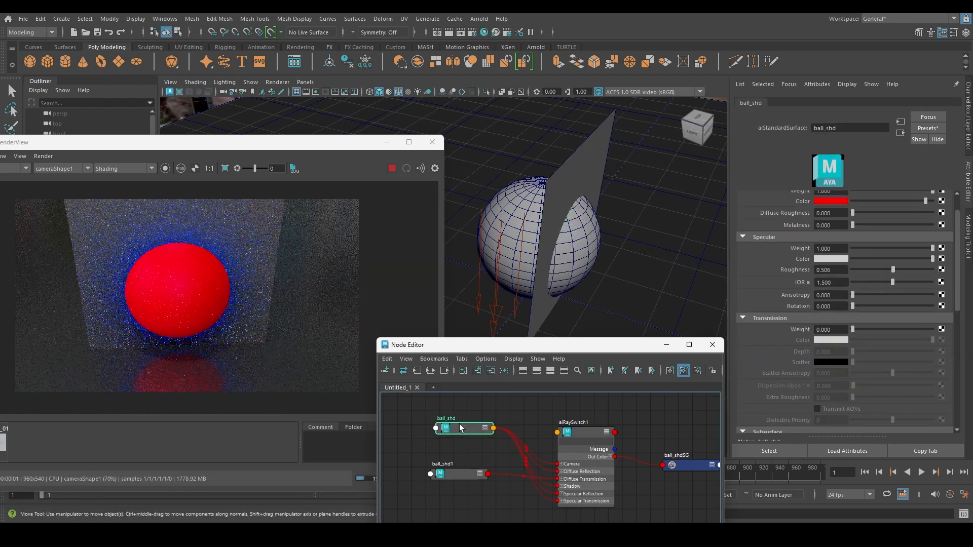
pyautogui.click(579, 159)
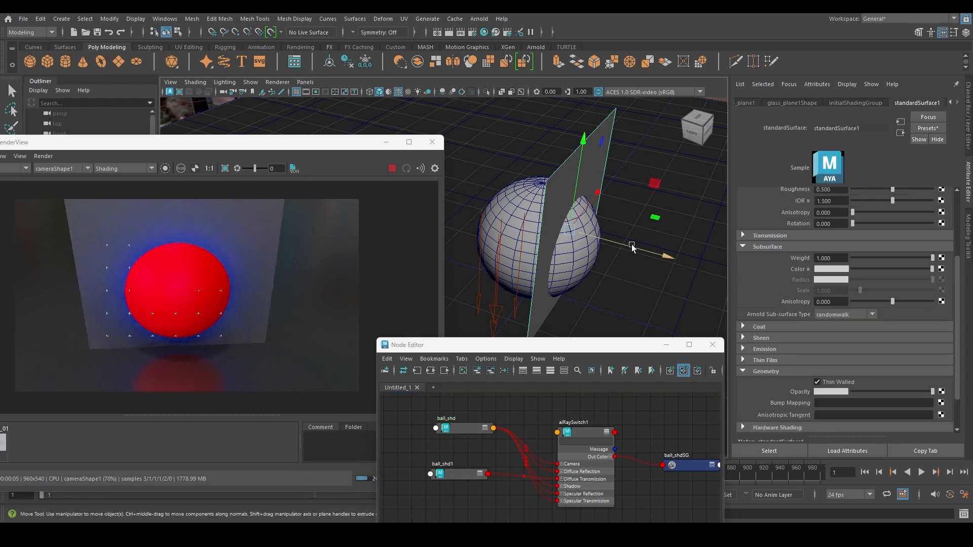
pyautogui.moveTo(636, 247); pyautogui.dragTo(666, 255)
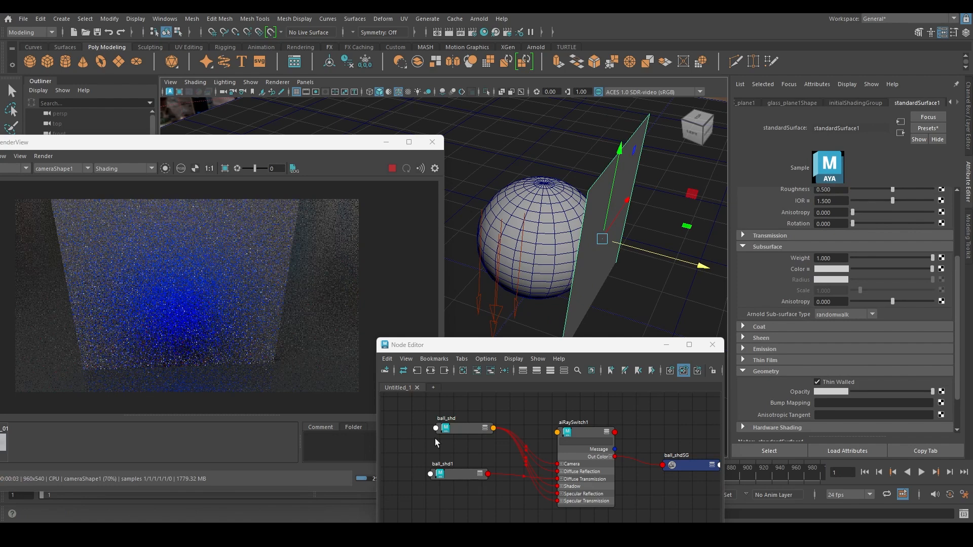
# - Examine ball_shd1's attributes and the diffuse transmission input of aiRaySwitch1
pyautogui.click(468, 471)
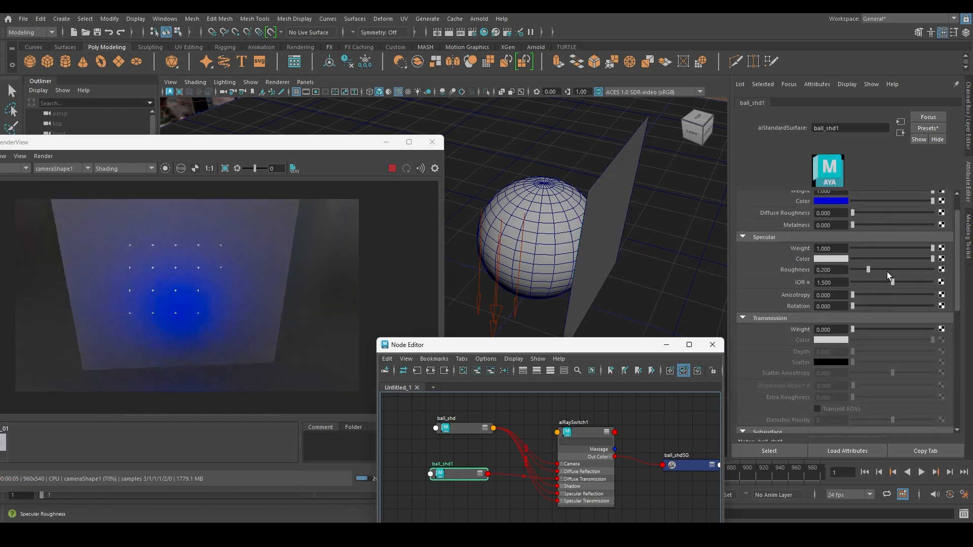
pyautogui.moveTo(587, 349); pyautogui.dragTo(523, 309)
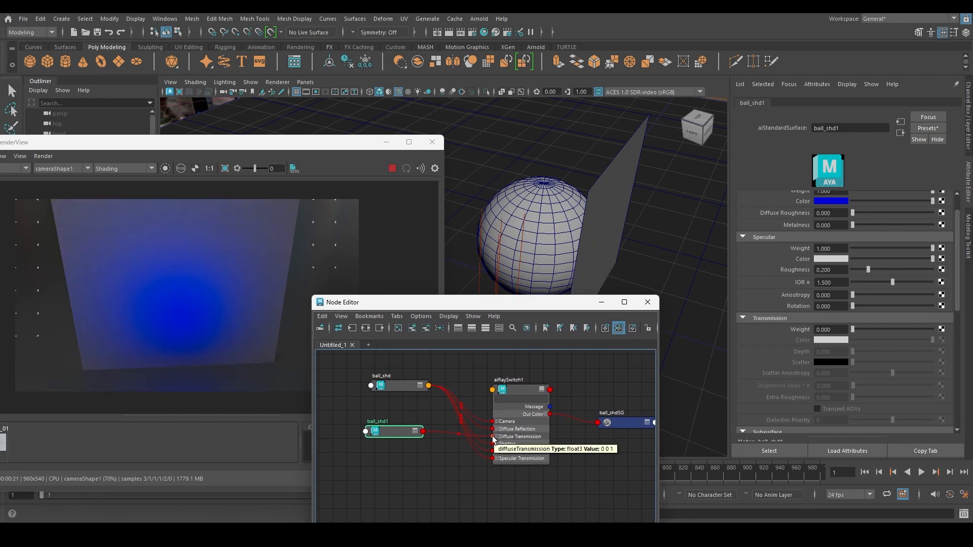
pyautogui.click(534, 449)
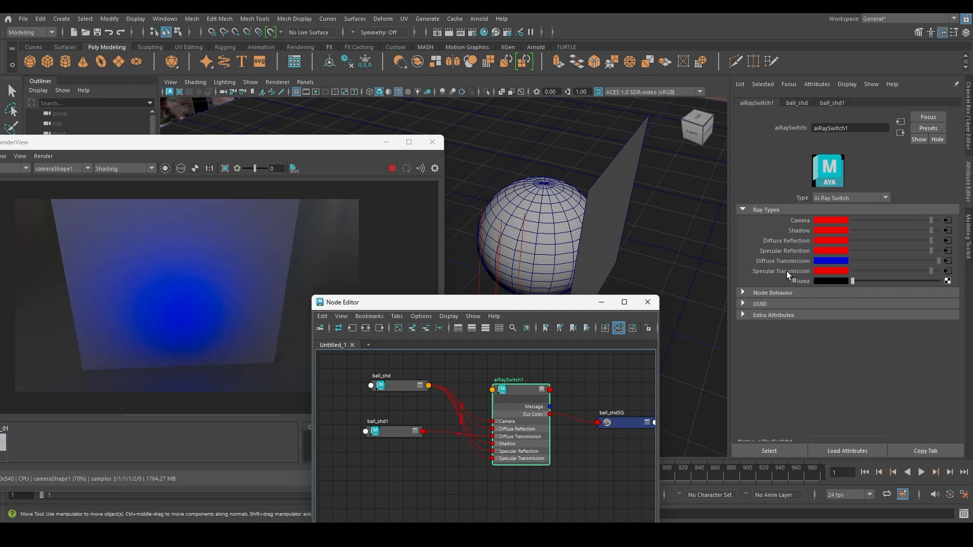
# - Hide glass_plane1 and show the thick glass_plane in its place
pyautogui.moveTo(212, 142); pyautogui.dragTo(375, 191)
pyautogui.click(624, 161)
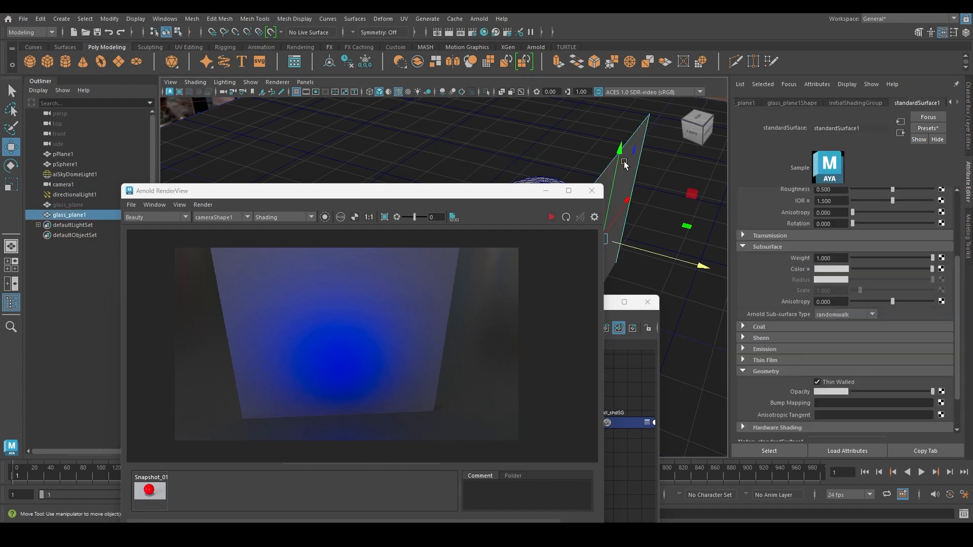
pyautogui.hotkey('ctrl', 'h')
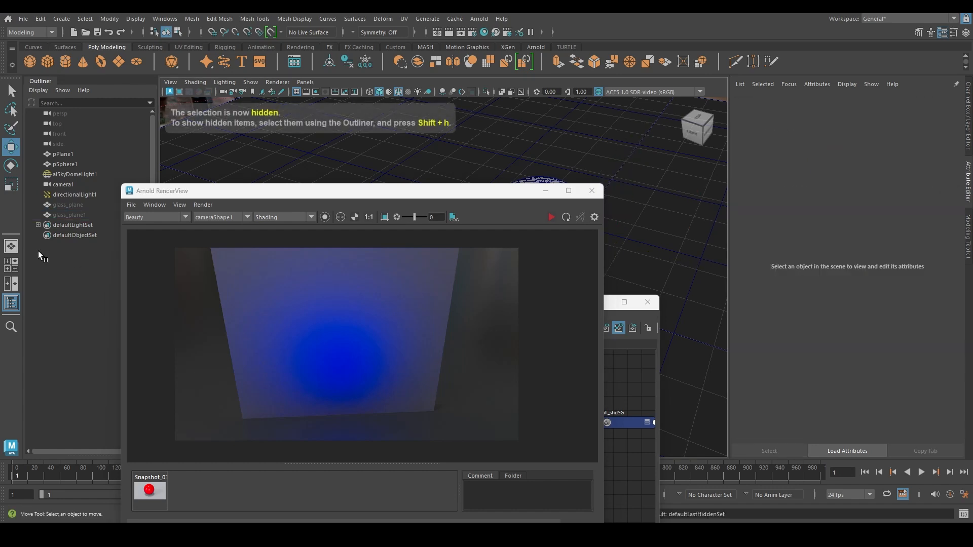
pyautogui.click(72, 204)
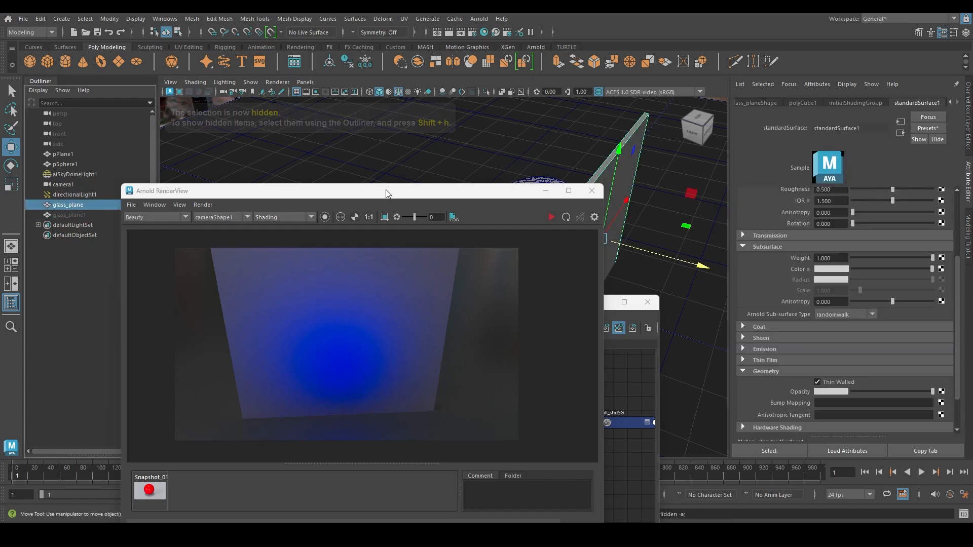
# - Set the subsurface weight of glass_plane's standardSurface1 material to 0.000 and its transmission weight to 1.000
pyautogui.moveTo(385, 190); pyautogui.dragTo(333, 310)
pyautogui.scroll(3, 859, 331)
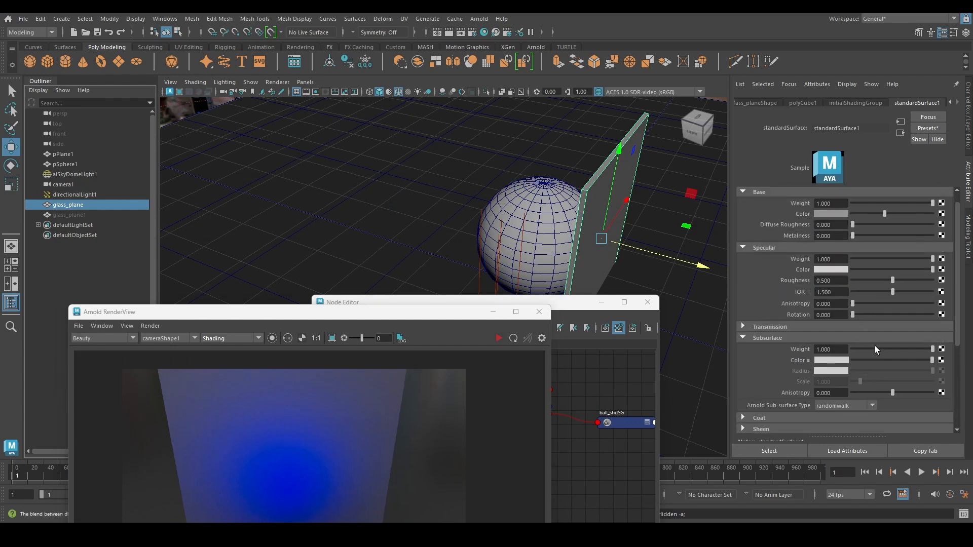
pyautogui.moveTo(875, 345); pyautogui.dragTo(802, 348)
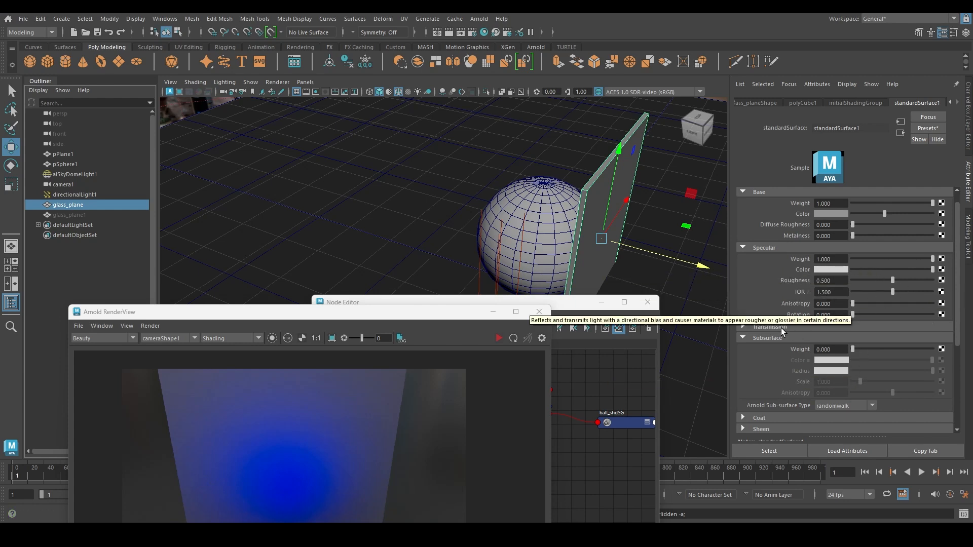
pyautogui.click(857, 326)
pyautogui.moveTo(852, 338); pyautogui.dragTo(936, 338)
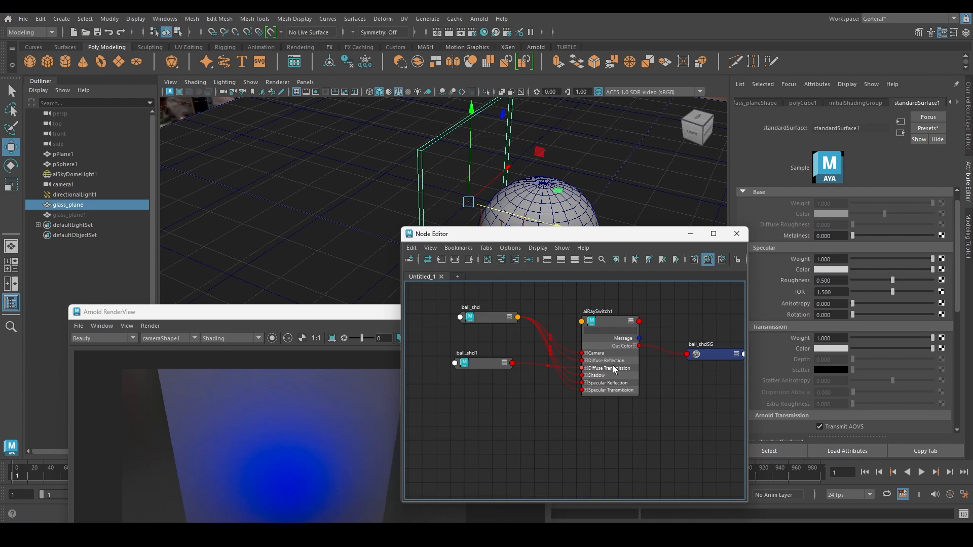
# - Connect ball_shd to aiRaySwitch1's diffuse transmission input in place of ball_shd1
pyautogui.click(613, 366)
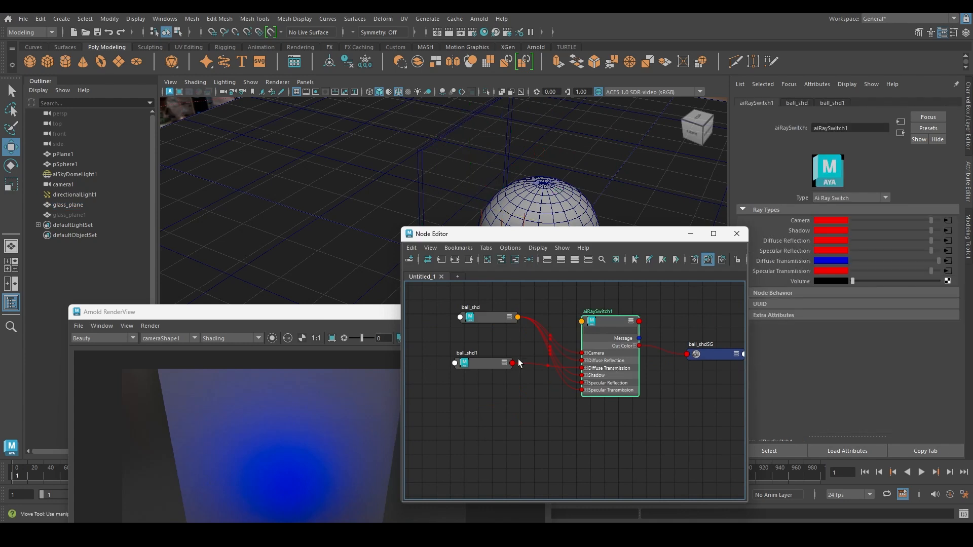
pyautogui.moveTo(795, 259); pyautogui.dragTo(795, 259, button='middle')
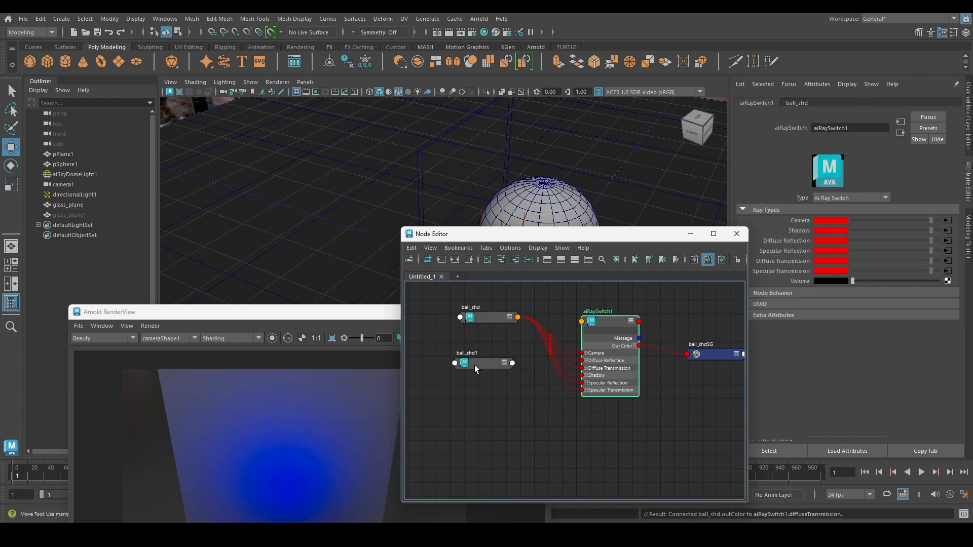
# - Connect ball_shd1 to aiRaySwitch1's specular transmission input and bring the Arnold render into view
pyautogui.moveTo(475, 364); pyautogui.dragTo(798, 273, button='middle')
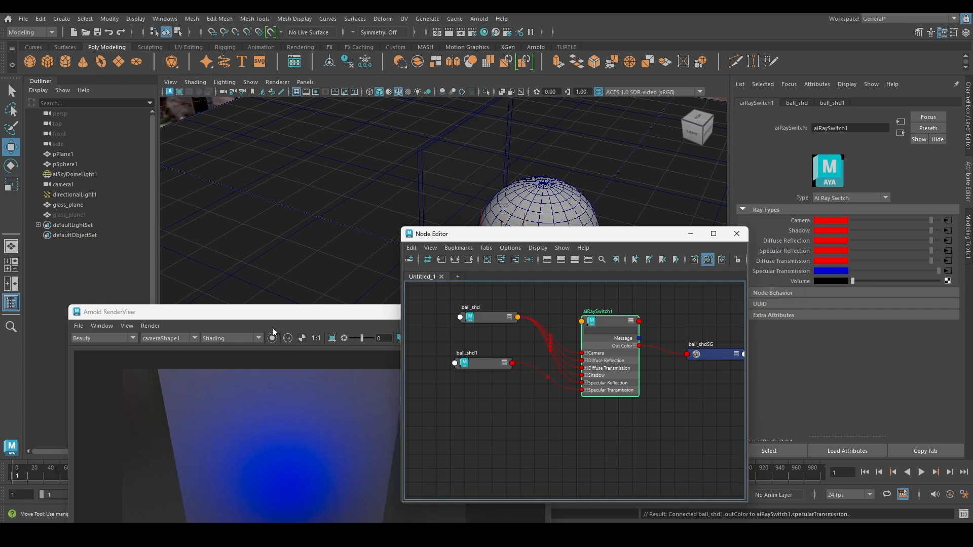
pyautogui.moveTo(291, 313); pyautogui.dragTo(510, 184)
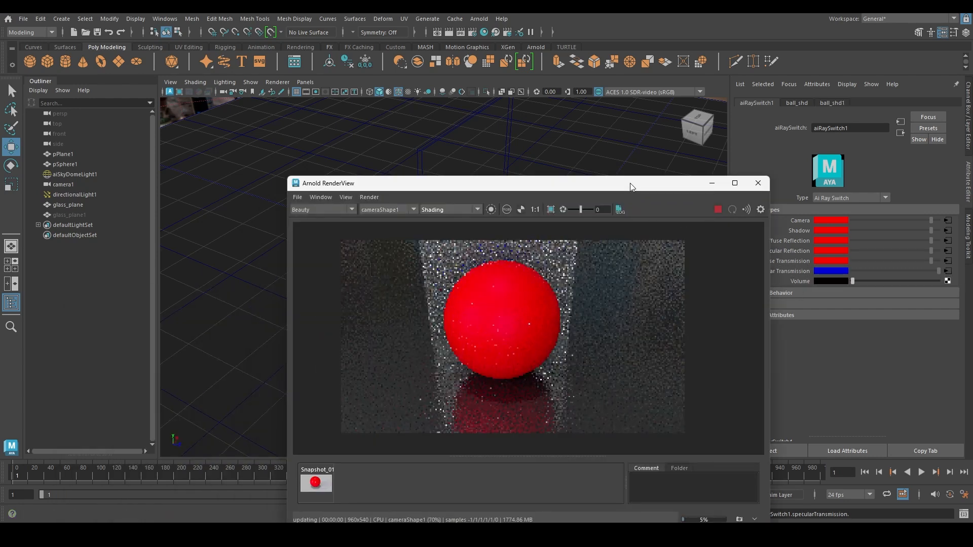
pyautogui.moveTo(631, 183); pyautogui.dragTo(357, 202)
# - Move glass_plane horizontally toward the sphere until it cuts through the sphere, keeping the render and node graph clear of the viewport
pyautogui.click(468, 120)
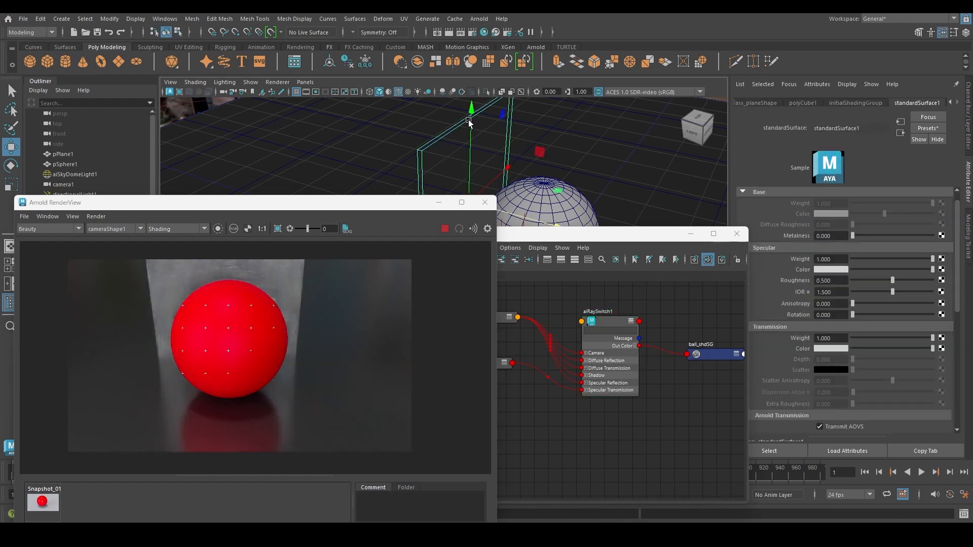
pyautogui.moveTo(554, 237); pyautogui.dragTo(633, 353)
pyautogui.moveTo(371, 204); pyautogui.dragTo(291, 156)
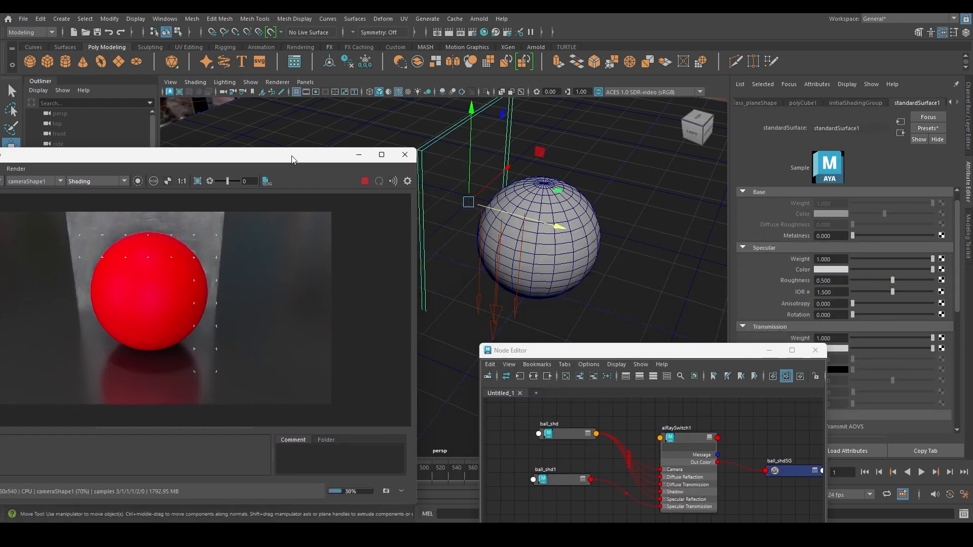
pyautogui.click(540, 223)
pyautogui.moveTo(541, 225); pyautogui.dragTo(651, 244)
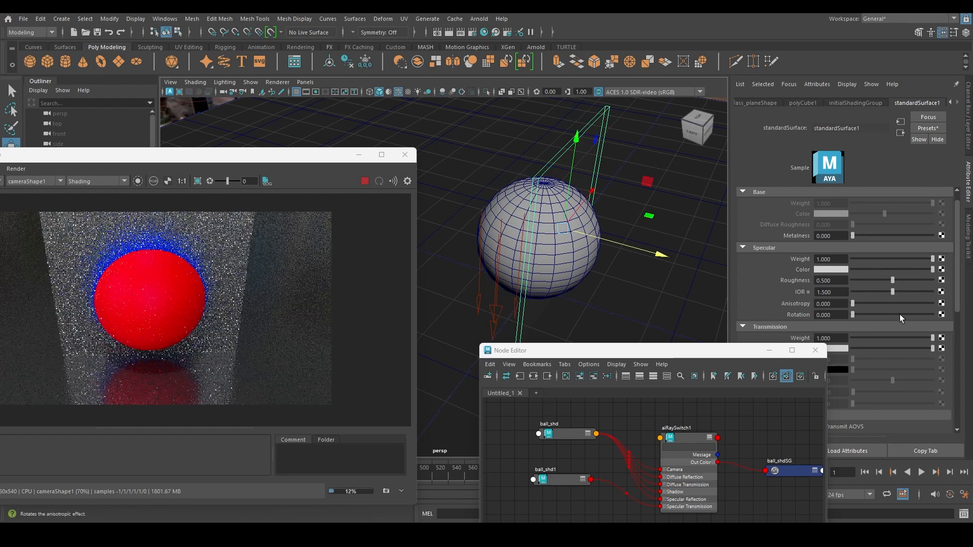
# - Set the specular roughness of glass_plane's standardSurface1 material to 0.000 and update the full scene in the Arnold render
pyautogui.moveTo(865, 280); pyautogui.dragTo(856, 281)
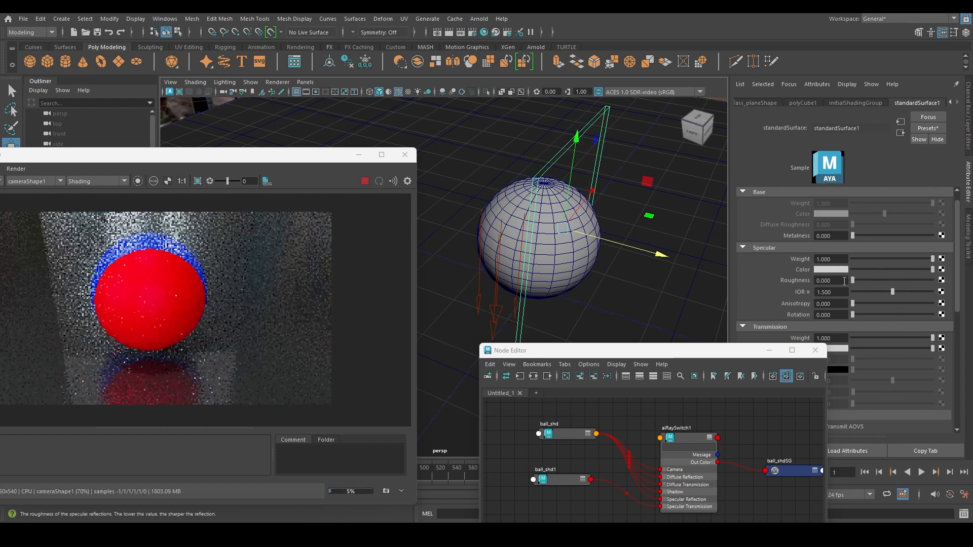
pyautogui.moveTo(223, 290); pyautogui.dragTo(271, 306, button='middle')
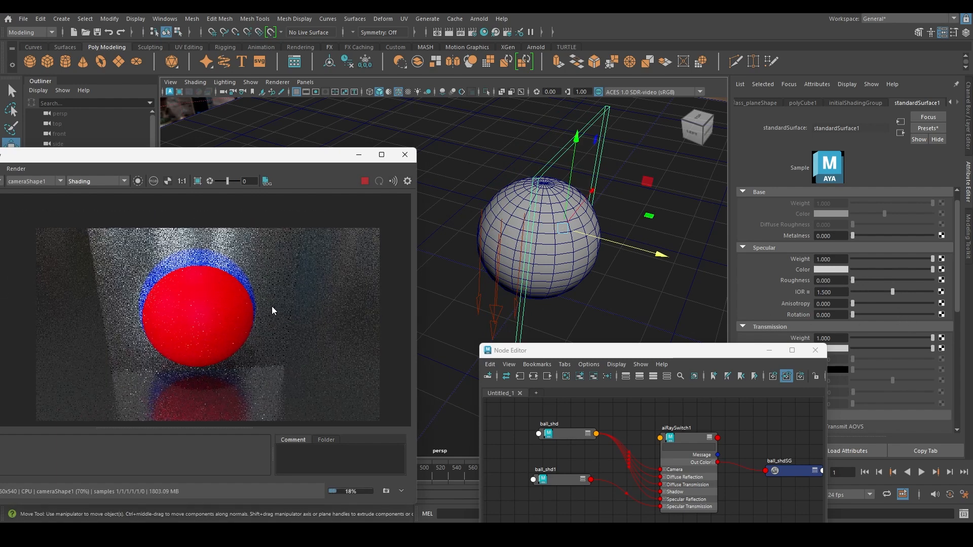
pyautogui.moveTo(55, 156); pyautogui.dragTo(165, 148)
pyautogui.click(127, 161)
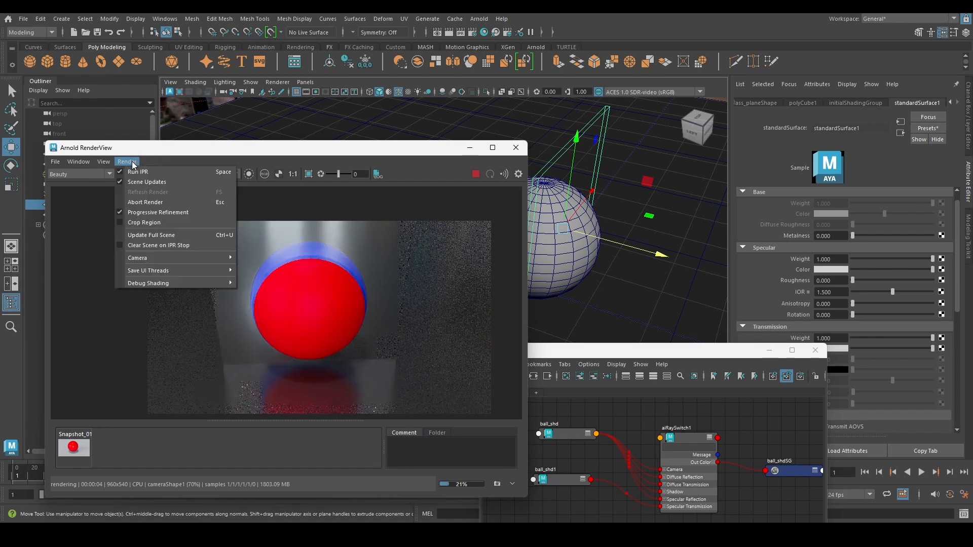
pyautogui.click(156, 222)
pyautogui.moveTo(388, 152); pyautogui.dragTo(306, 144)
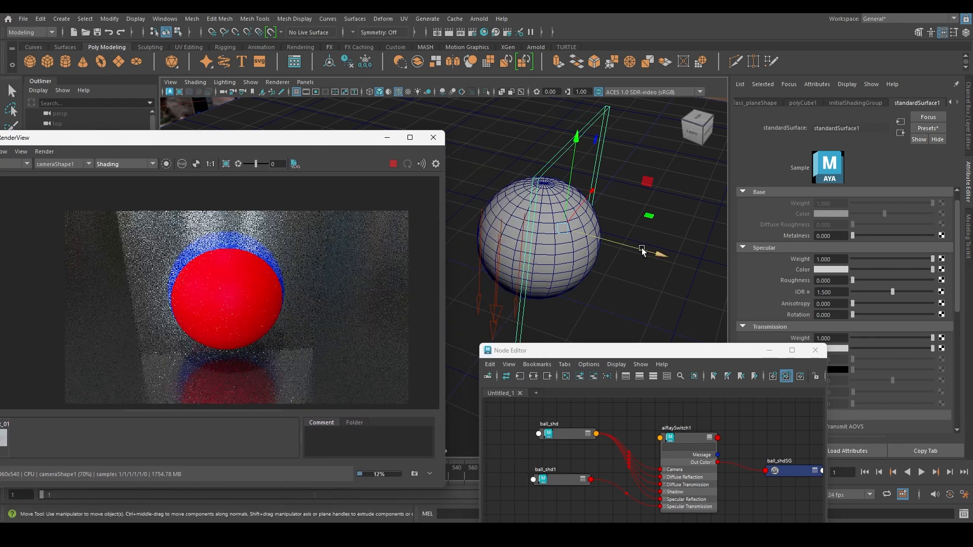
# - Slide the glass plane along its Z axis into the sphere, to about 0.156 cm, and stop the live render
pyautogui.moveTo(644, 246)
pyautogui.mouseDown()
pyautogui.moveTo(667, 248)
pyautogui.moveTo(638, 238)
pyautogui.mouseUp()
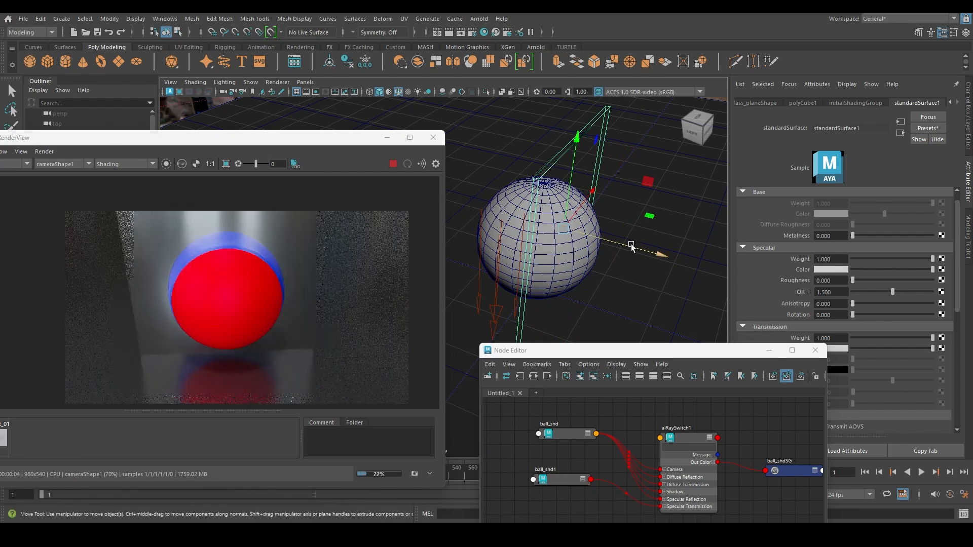
pyautogui.moveTo(631, 247); pyautogui.dragTo(608, 227)
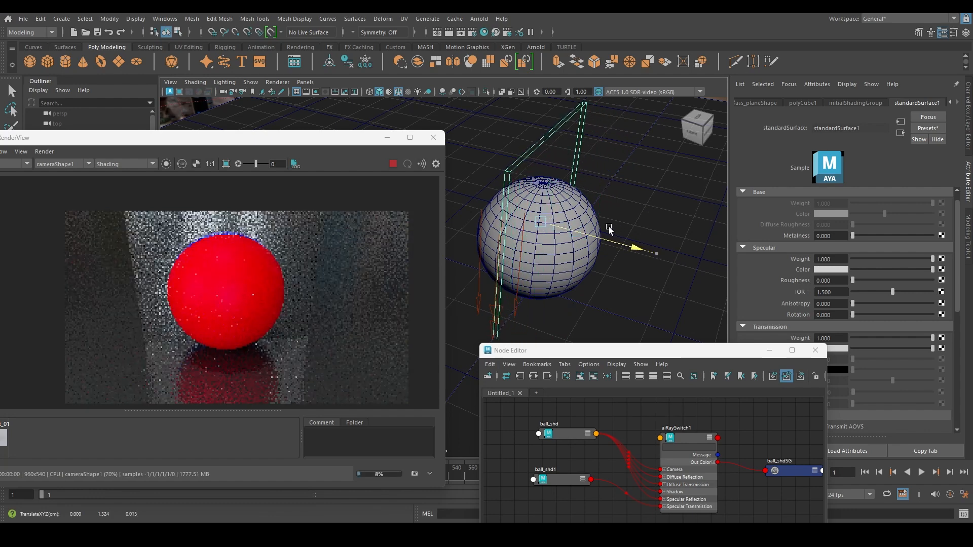
pyautogui.moveTo(614, 227)
pyautogui.mouseDown()
pyautogui.moveTo(631, 237)
pyautogui.moveTo(616, 234)
pyautogui.mouseUp()
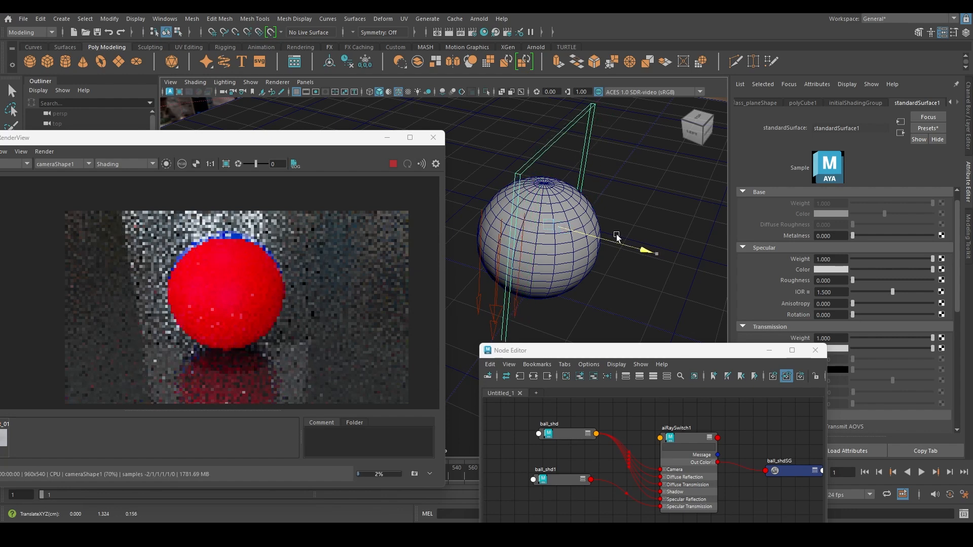
pyautogui.click(393, 164)
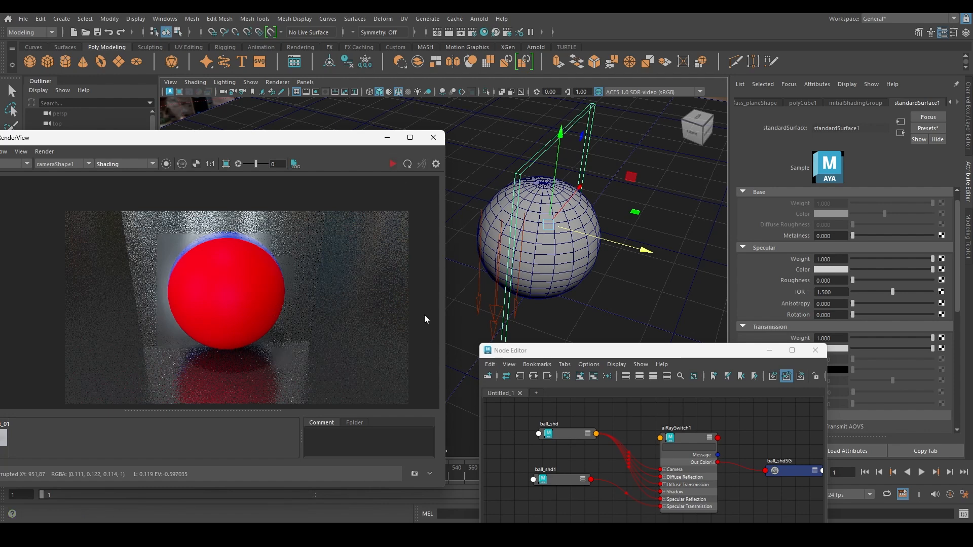
# - Open the Arnold RenderView for the three-ball scene and place it beside the node graph
pyautogui.moveTo(675, 350); pyautogui.dragTo(606, 213)
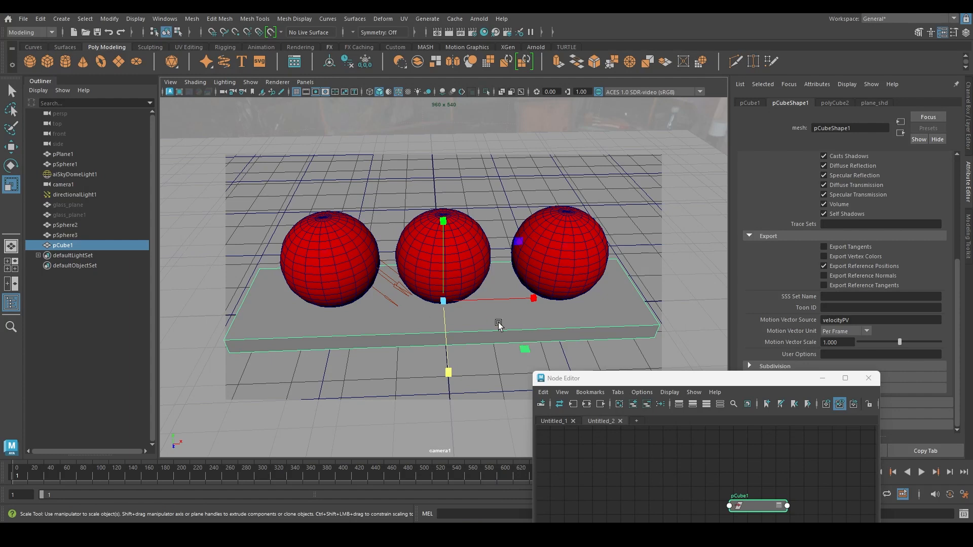
pyautogui.moveTo(749, 381); pyautogui.dragTo(679, 360)
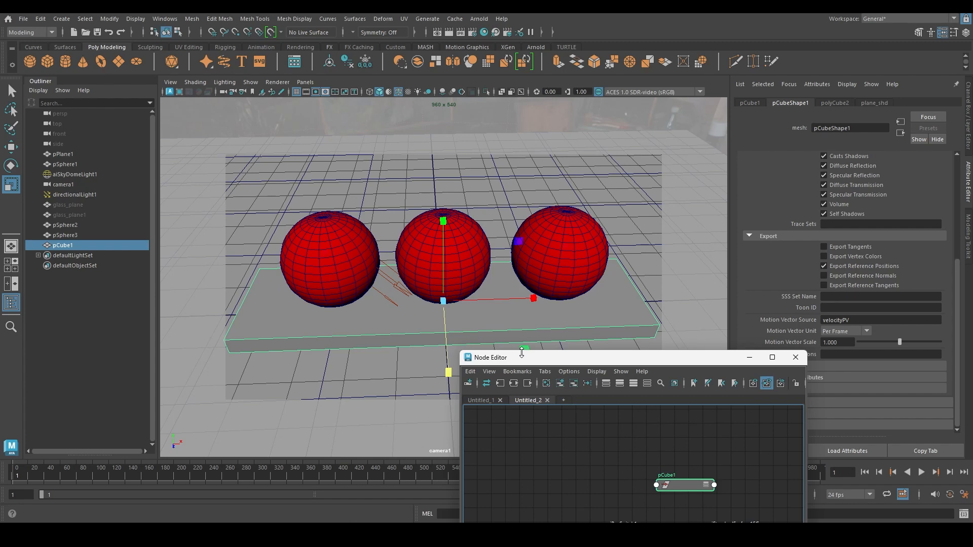
pyautogui.click(479, 19)
pyautogui.click(489, 39)
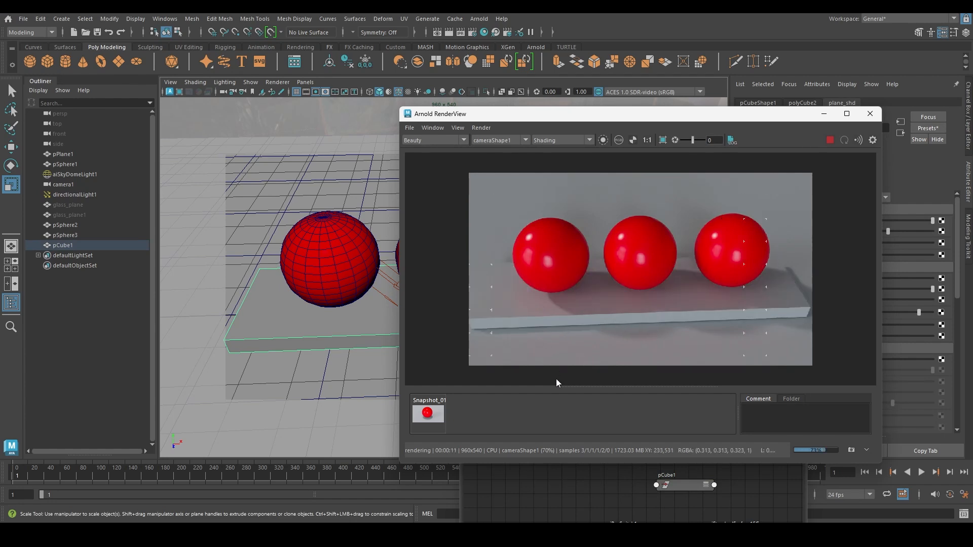
pyautogui.click(561, 343)
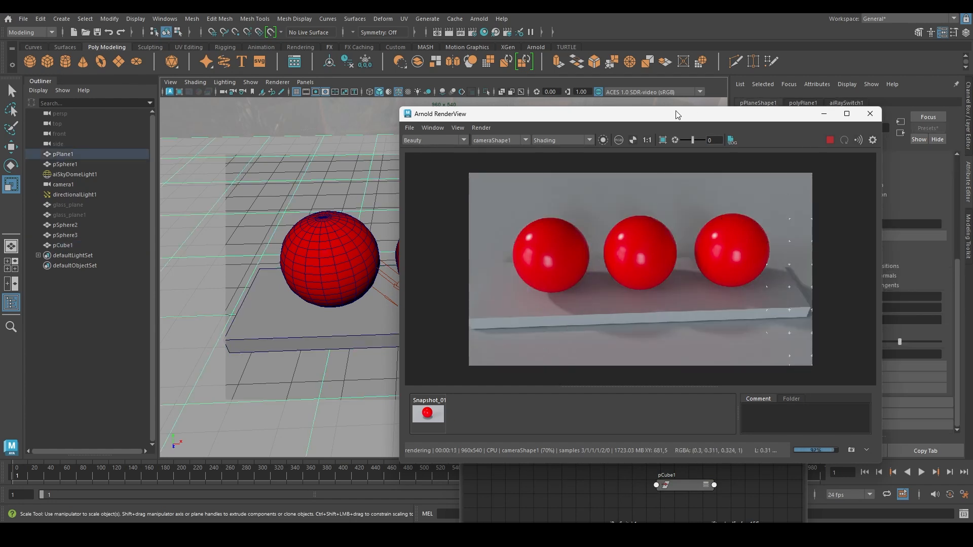
pyautogui.moveTo(676, 110); pyautogui.dragTo(370, 85)
# - Assign a new aiStandardSurface material to the slab under the balls and darken its base color to mid grey
pyautogui.click(324, 285)
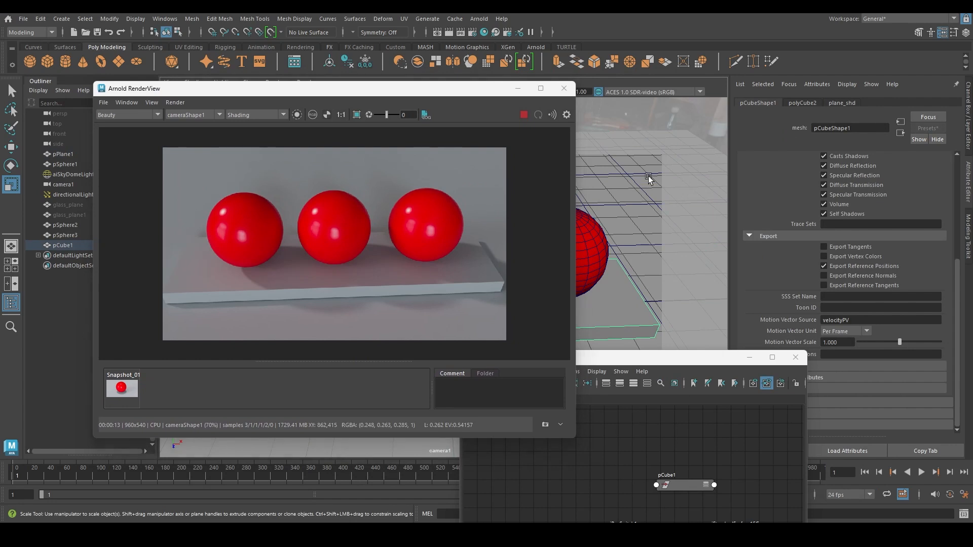
pyautogui.moveTo(646, 195); pyautogui.dragTo(639, 436, button='right')
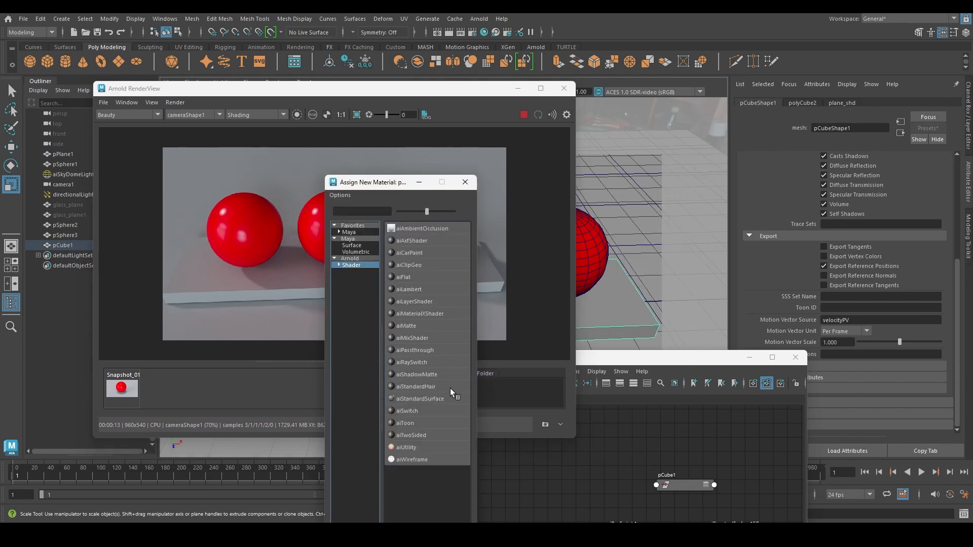
pyautogui.click(424, 401)
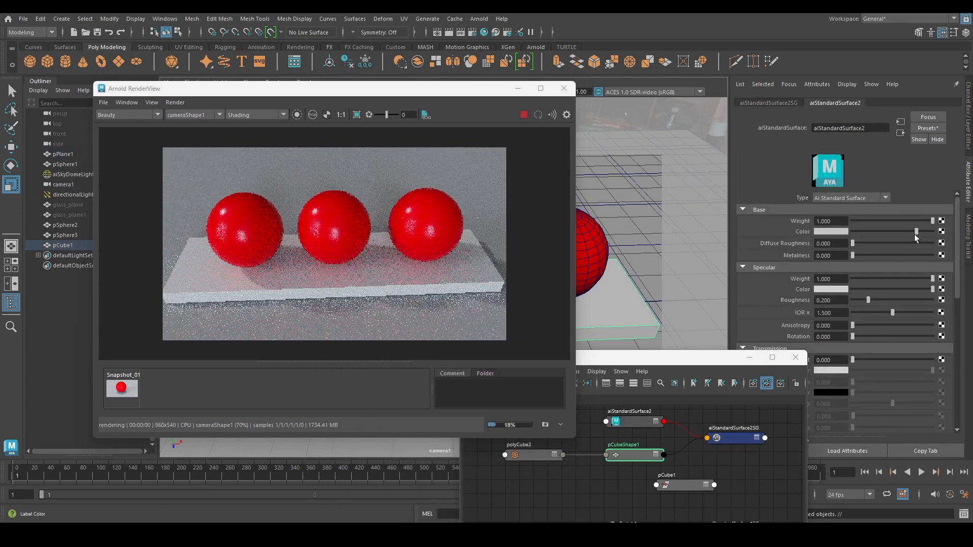
pyautogui.moveTo(915, 231); pyautogui.dragTo(892, 231)
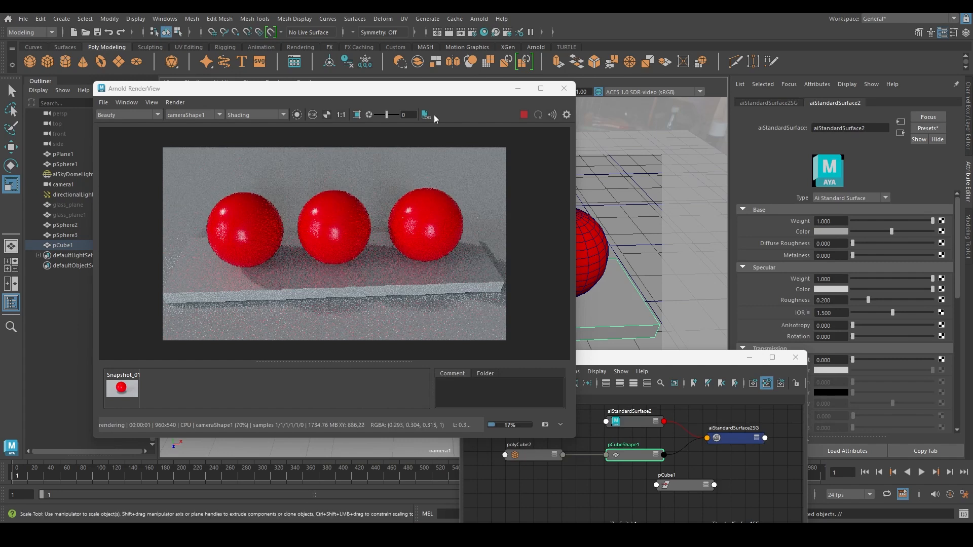
# - Rotate the directional light to redirect the balls' shadows, and check the slab and the ground plane in the render
pyautogui.click(70, 196)
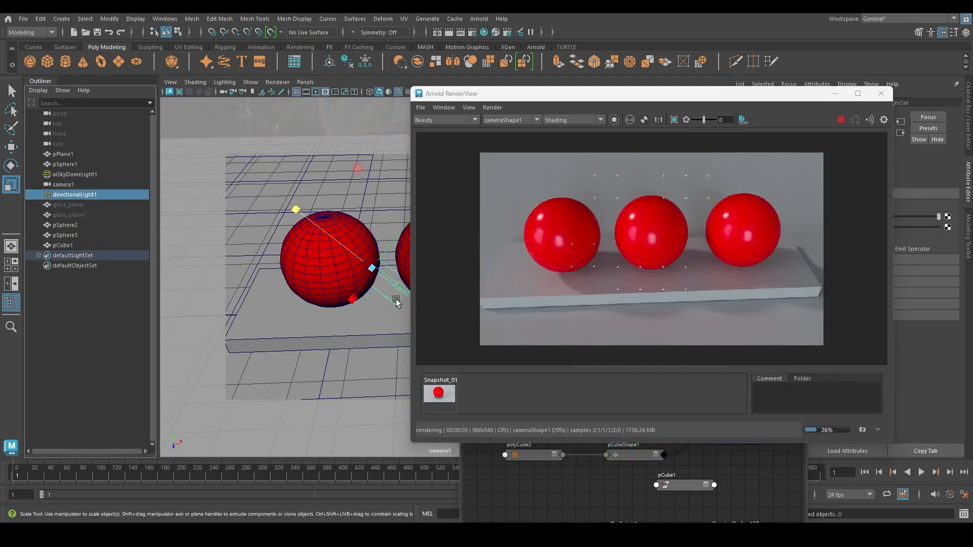
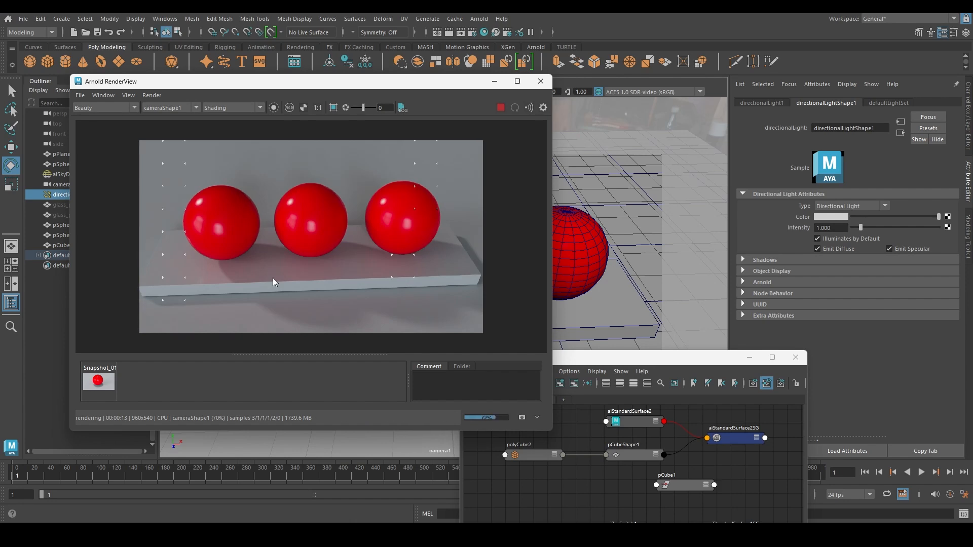
pyautogui.click(188, 272)
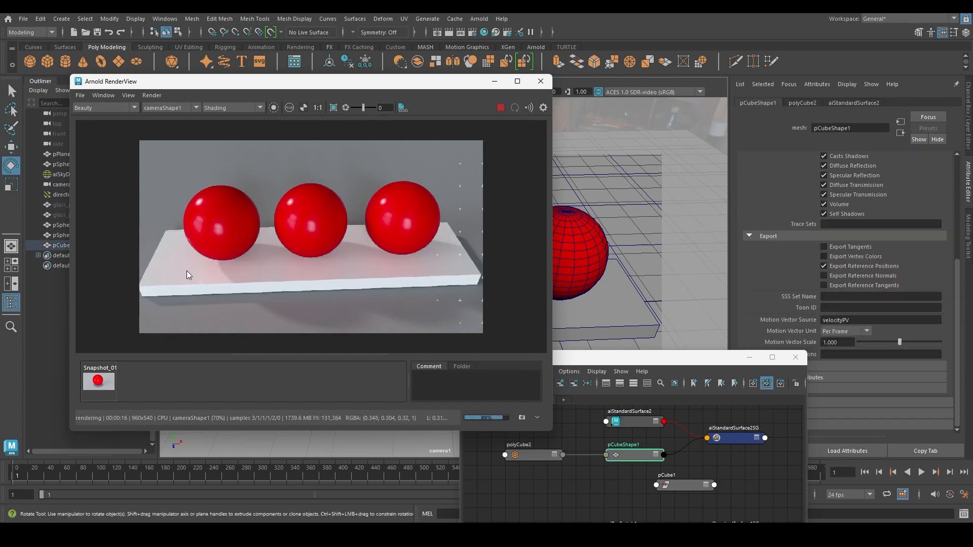
pyautogui.click(307, 318)
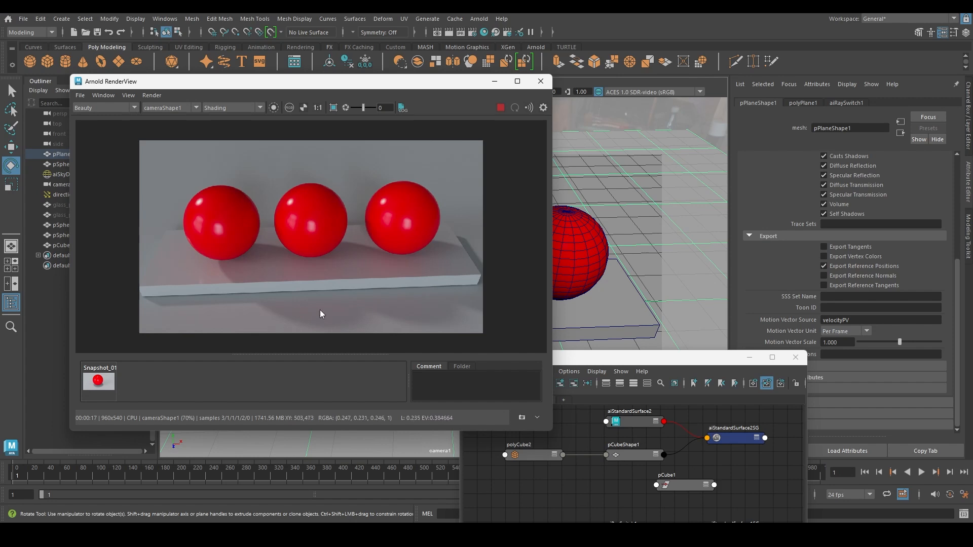
# - Turn Casts Shadows off and back on for the ball at the slab's left end to compare the render
pyautogui.click(232, 227)
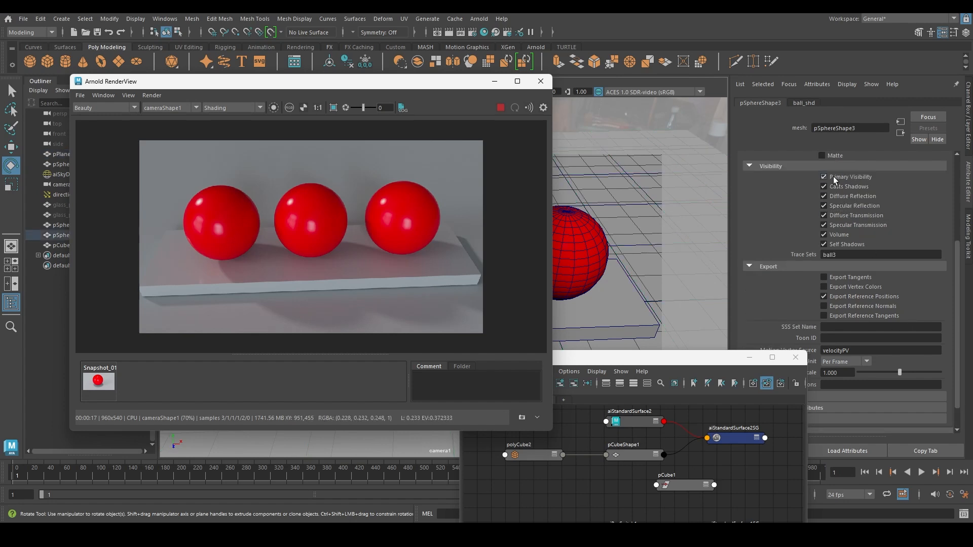
pyautogui.click(834, 187)
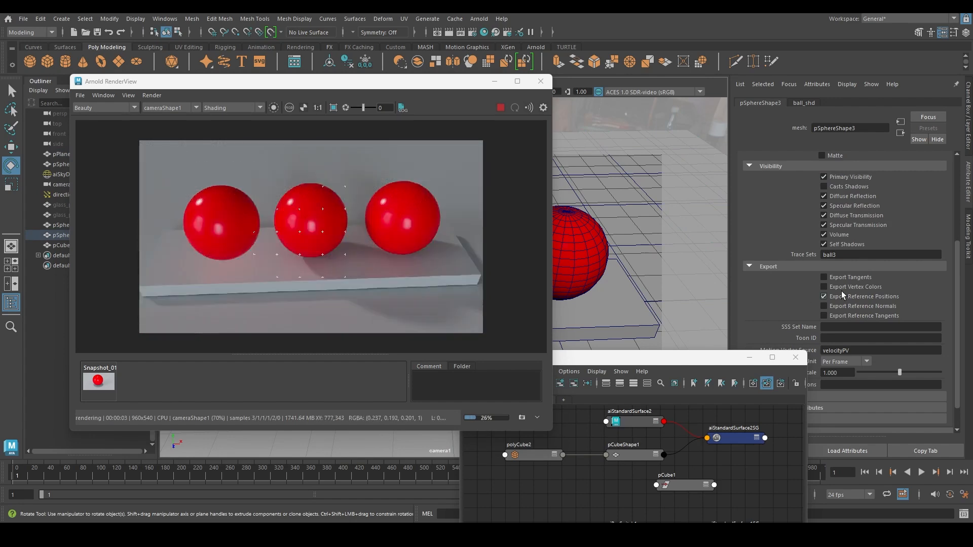
pyautogui.click(838, 187)
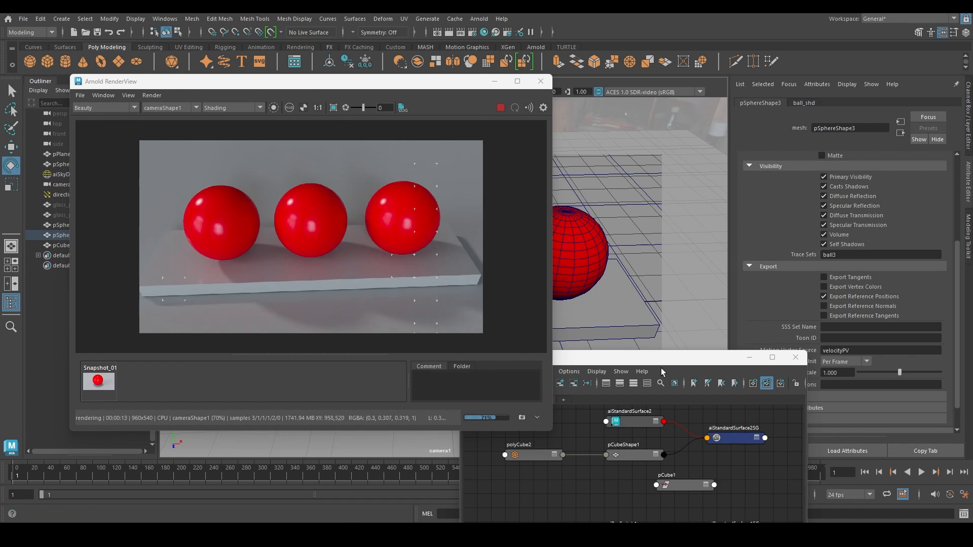
# - Graph the ground plane's material network in the Node Editor
pyautogui.moveTo(661, 359); pyautogui.dragTo(689, 146)
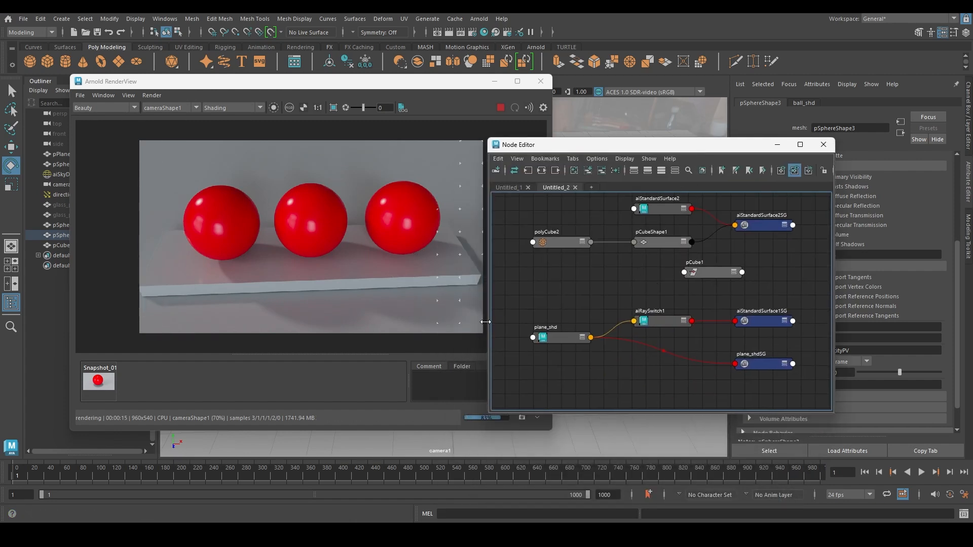
pyautogui.click(283, 332)
pyautogui.moveTo(768, 250); pyautogui.dragTo(766, 289, button='right')
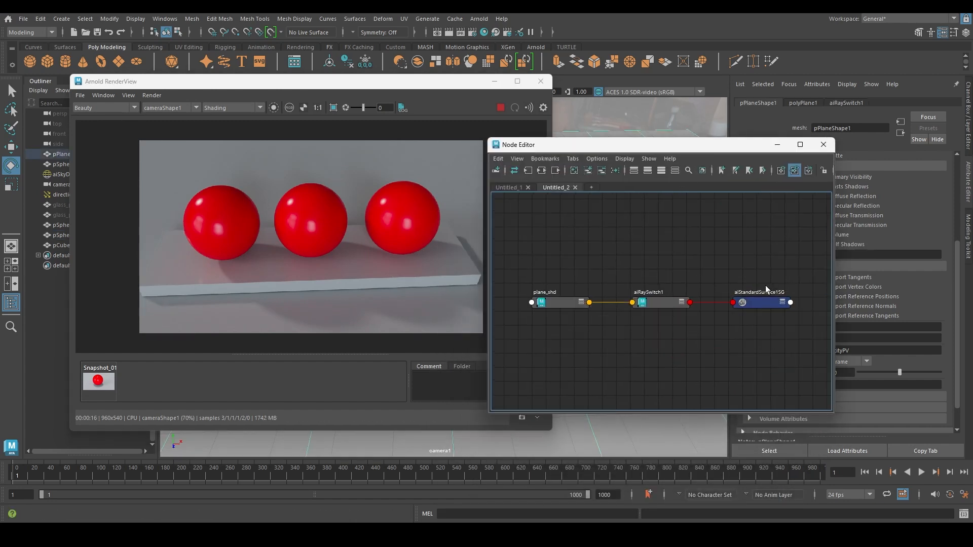
pyautogui.moveTo(565, 335); pyautogui.dragTo(634, 307, button='middle')
pyautogui.click(315, 321)
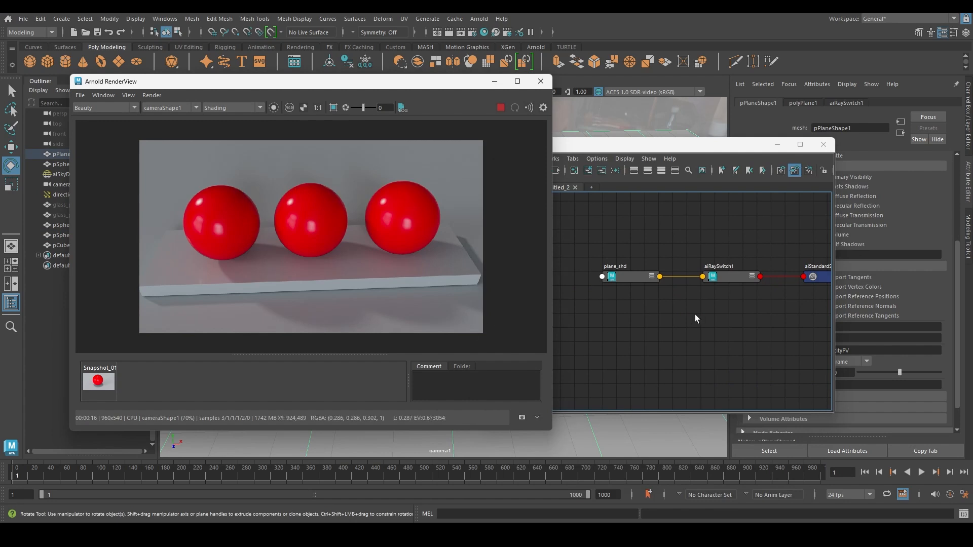
# - Examine the ray type inputs of the aiRaySwitch1 node in the ground plane's material network
pyautogui.moveTo(695, 145); pyautogui.dragTo(658, 135)
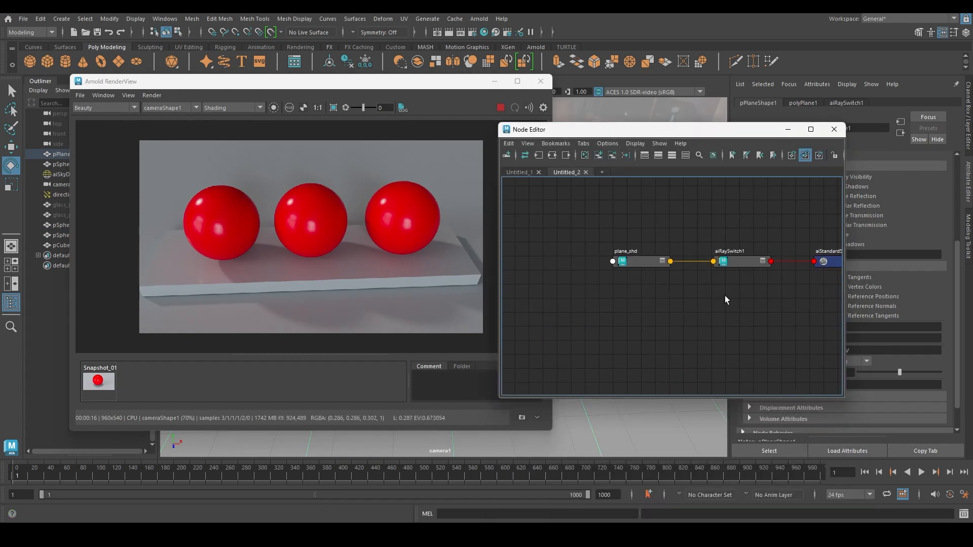
pyautogui.press('a')
pyautogui.click(695, 279)
pyautogui.moveTo(713, 131); pyautogui.dragTo(546, 156)
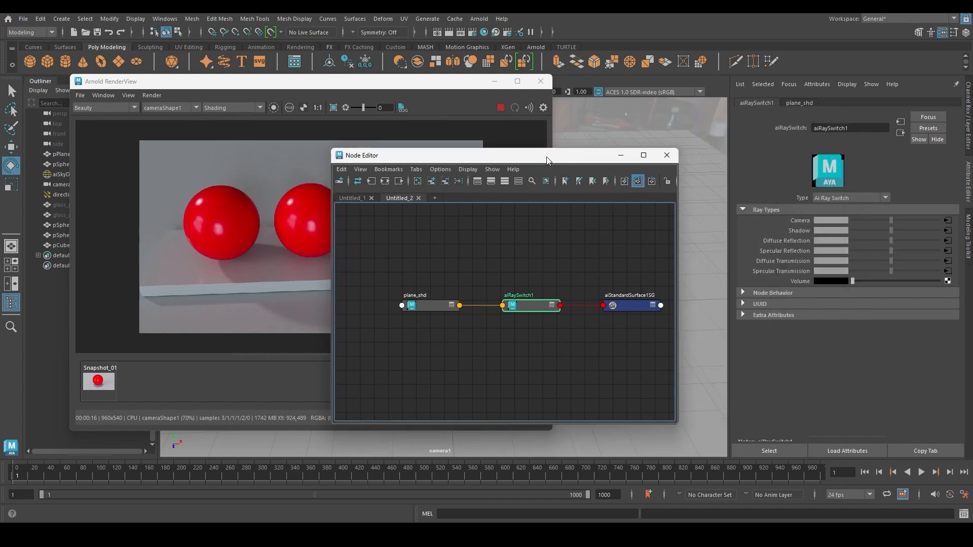
pyautogui.click(281, 323)
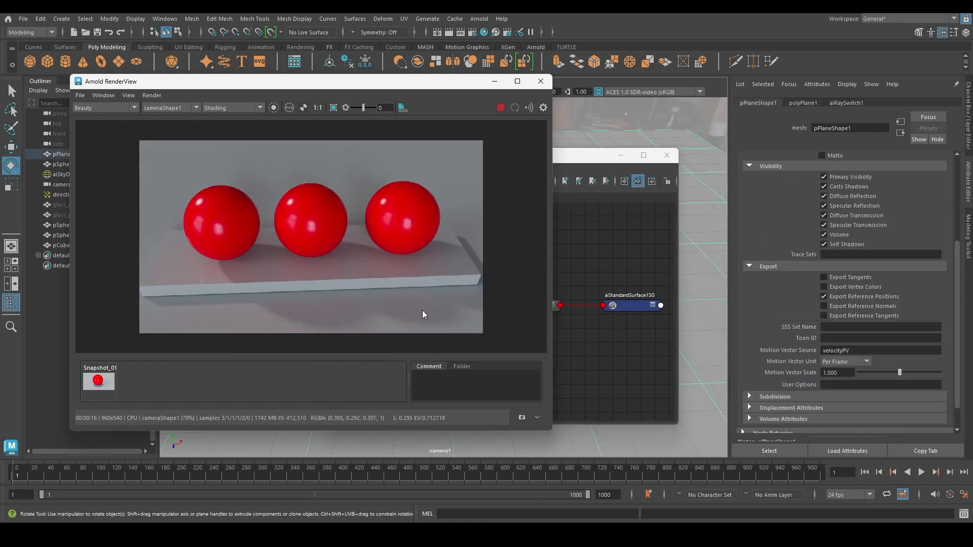
pyautogui.moveTo(576, 159); pyautogui.dragTo(616, 288)
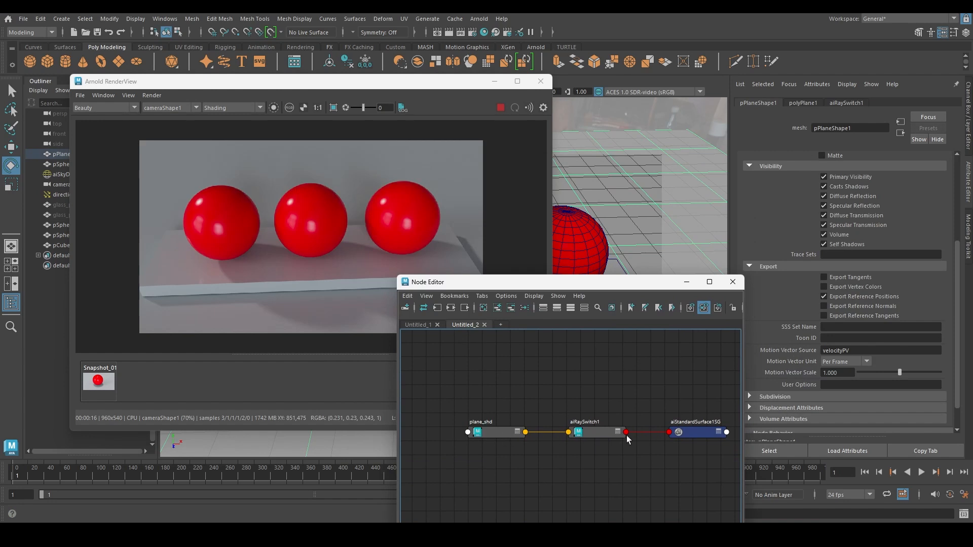
pyautogui.click(585, 438)
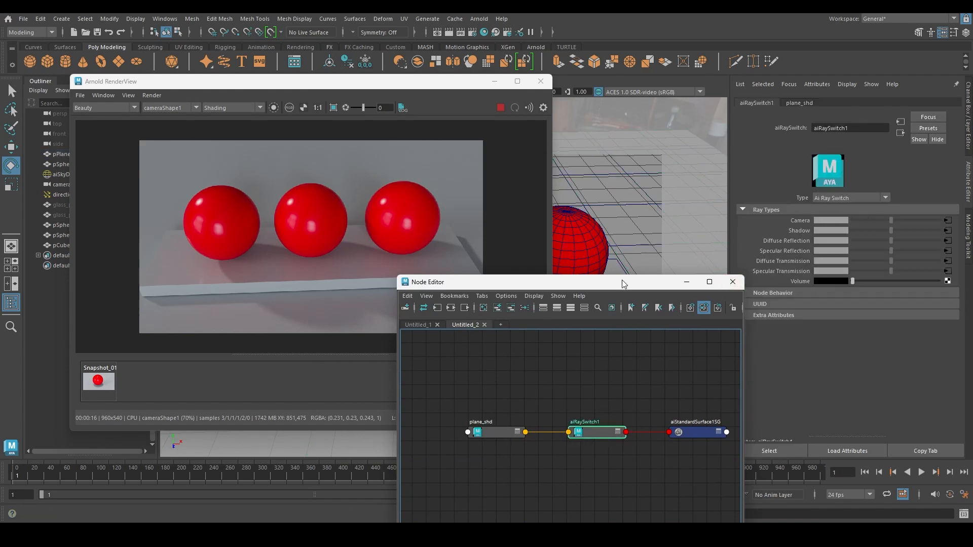
pyautogui.moveTo(623, 282); pyautogui.dragTo(660, 330)
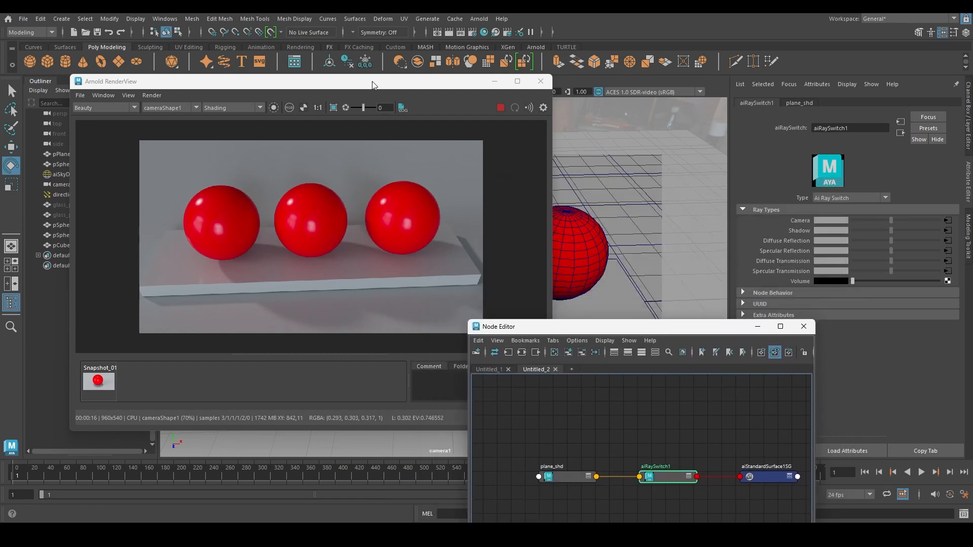
# - Stop the live render and move the RenderView aside to uncover the three balls in the viewport
pyautogui.moveTo(372, 81); pyautogui.dragTo(354, 244)
pyautogui.click(482, 271)
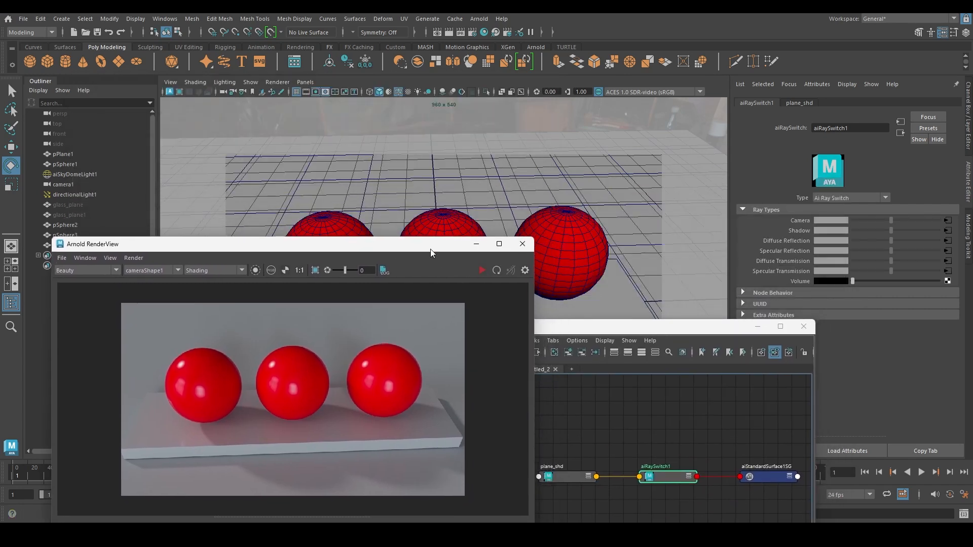
pyautogui.moveTo(430, 248); pyautogui.dragTo(438, 333)
# - Select each of the three balls in turn and examine its Trace Sets name, with the Move tool active
pyautogui.click(563, 238)
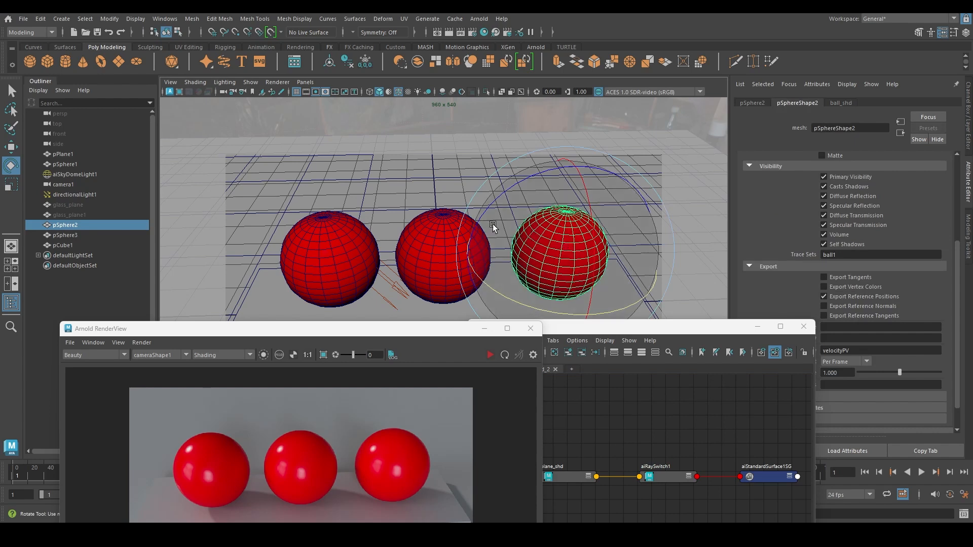
pyautogui.click(431, 236)
pyautogui.press('w')
pyautogui.click(310, 239)
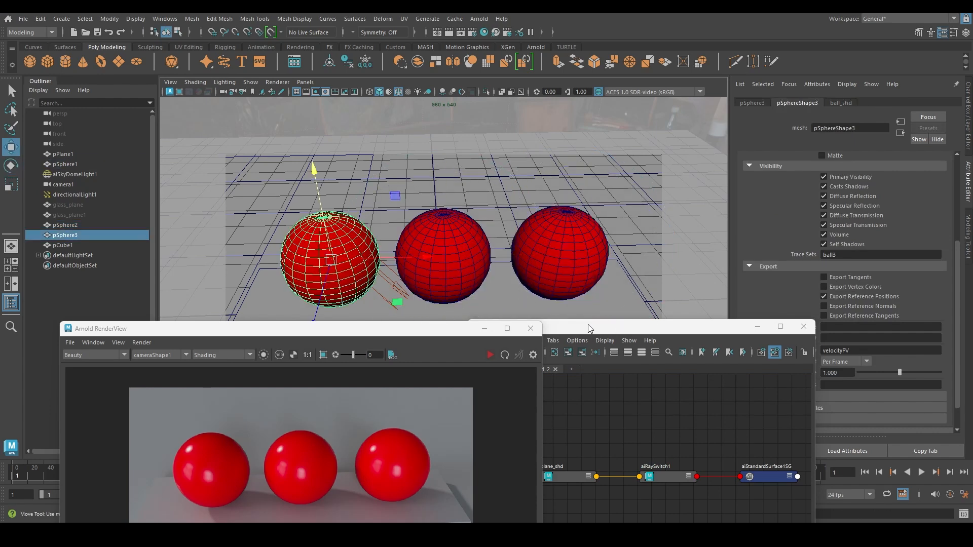
pyautogui.click(576, 239)
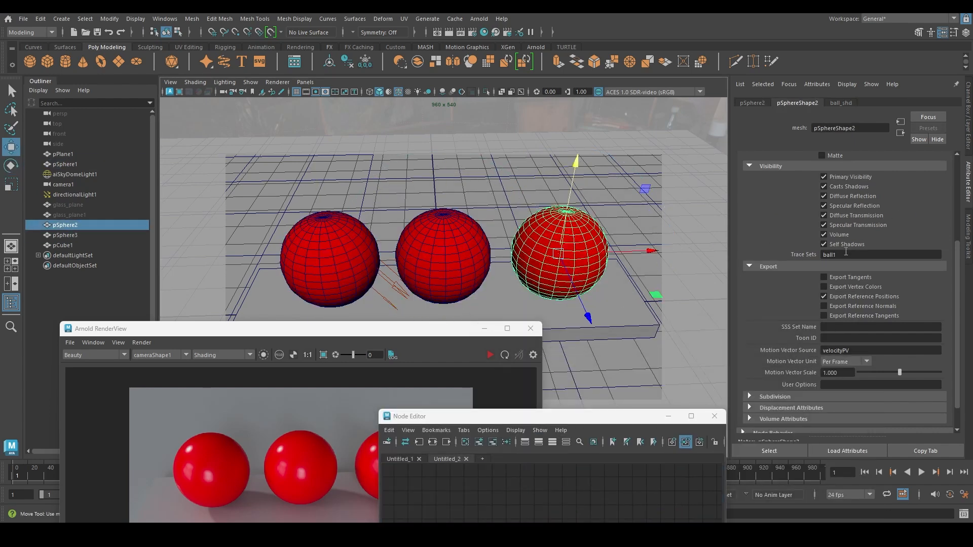
pyautogui.click(454, 239)
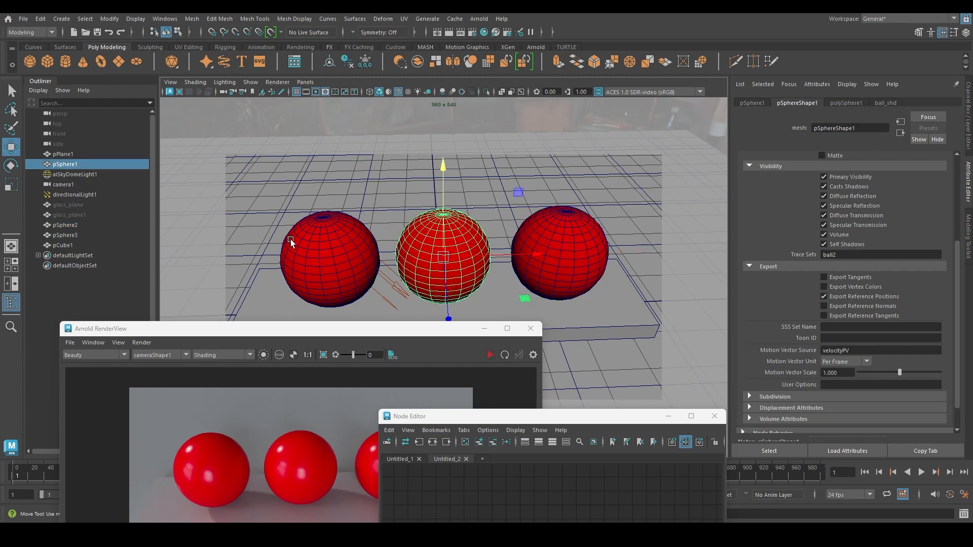
pyautogui.click(307, 238)
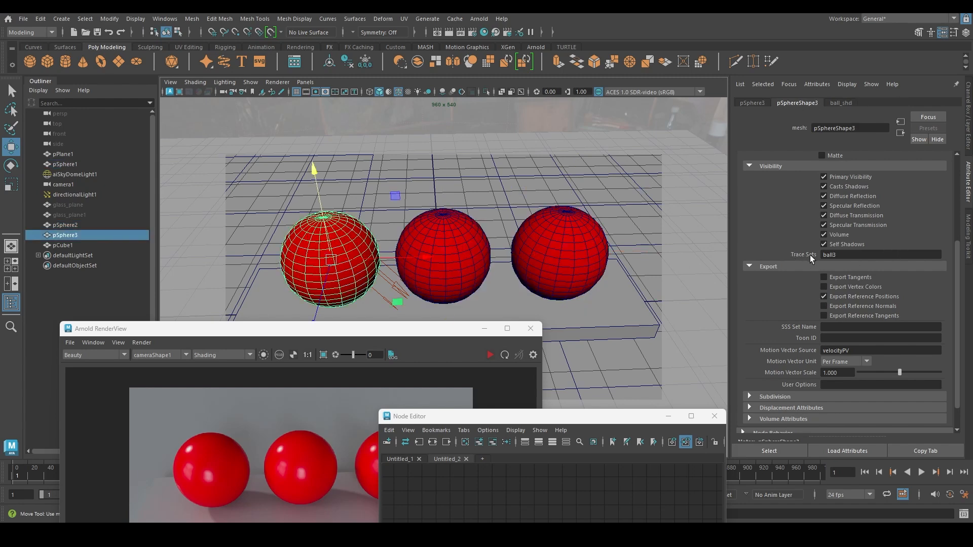
pyautogui.moveTo(846, 255); pyautogui.dragTo(781, 262)
pyautogui.click(550, 243)
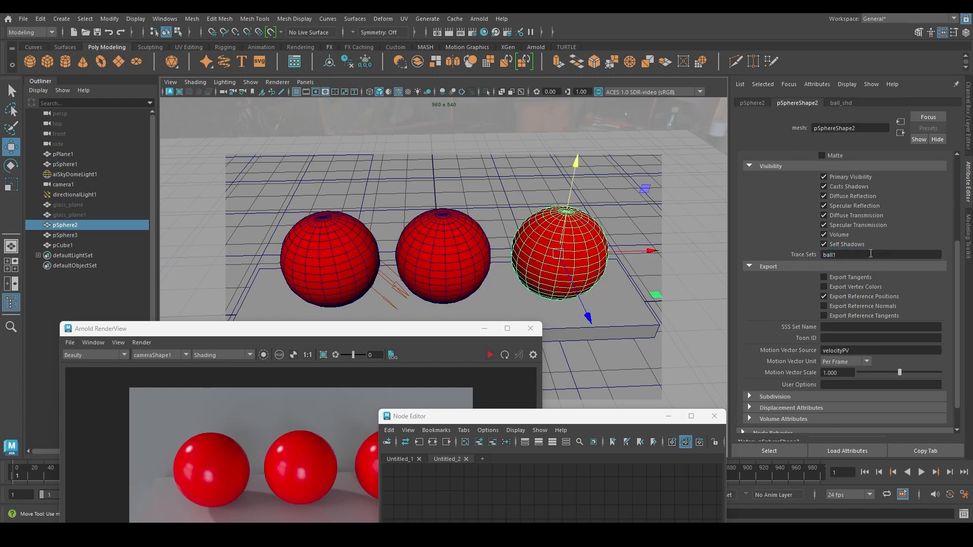
# - Set the Trace Sets name of each of the three balls to ball
pyautogui.click(440, 251)
pyautogui.click(313, 248)
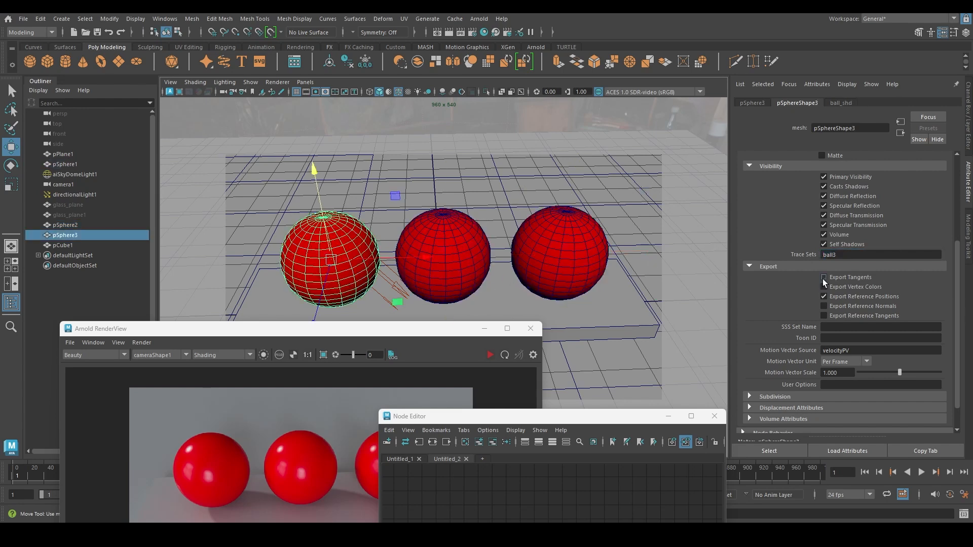
pyautogui.click(845, 255)
pyautogui.click(465, 278)
pyautogui.click(837, 255)
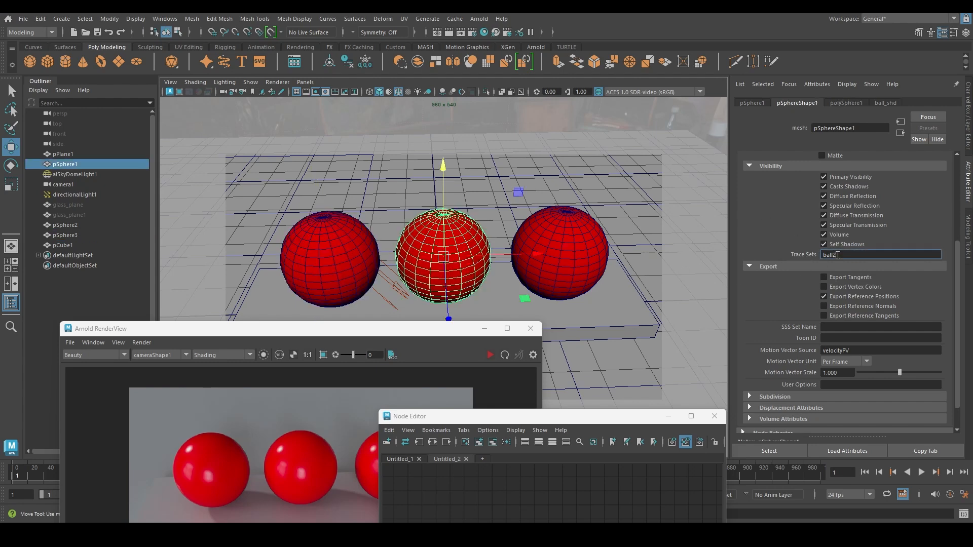
pyautogui.click(574, 230)
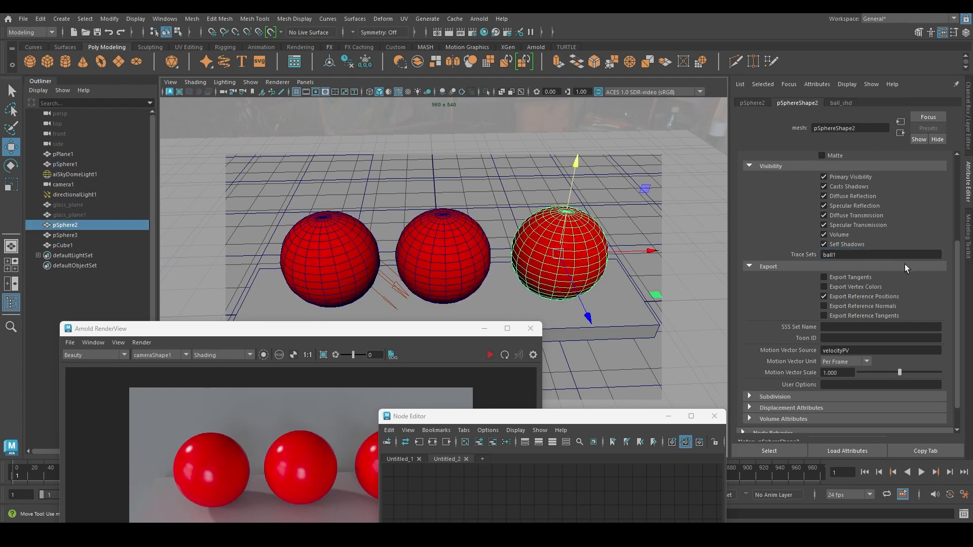
pyautogui.click(872, 254)
# - Add an aiTraceSet node to the ground plane's material network in the Node Editor
pyautogui.moveTo(565, 416); pyautogui.dragTo(794, 206)
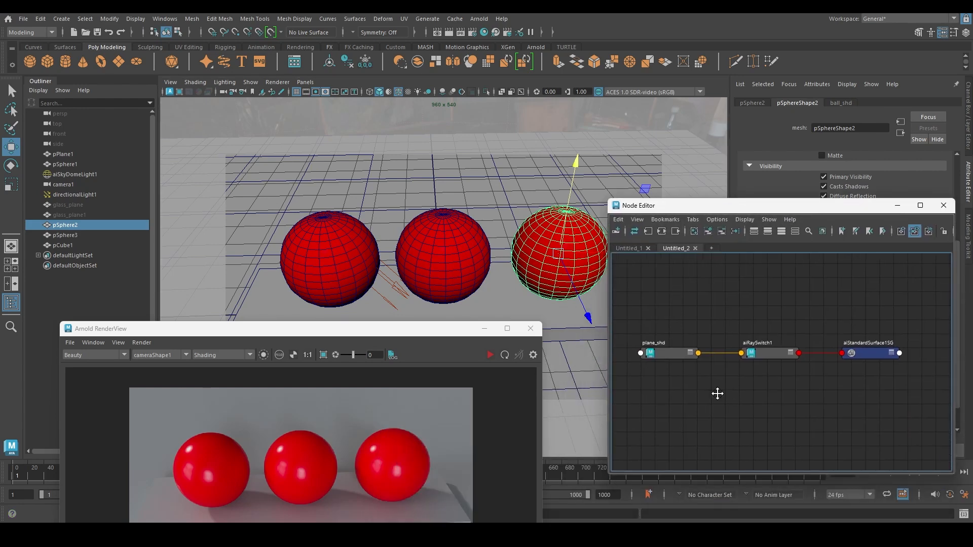
pyautogui.click(709, 318)
pyautogui.press('Tab')
pyautogui.write('aitra')
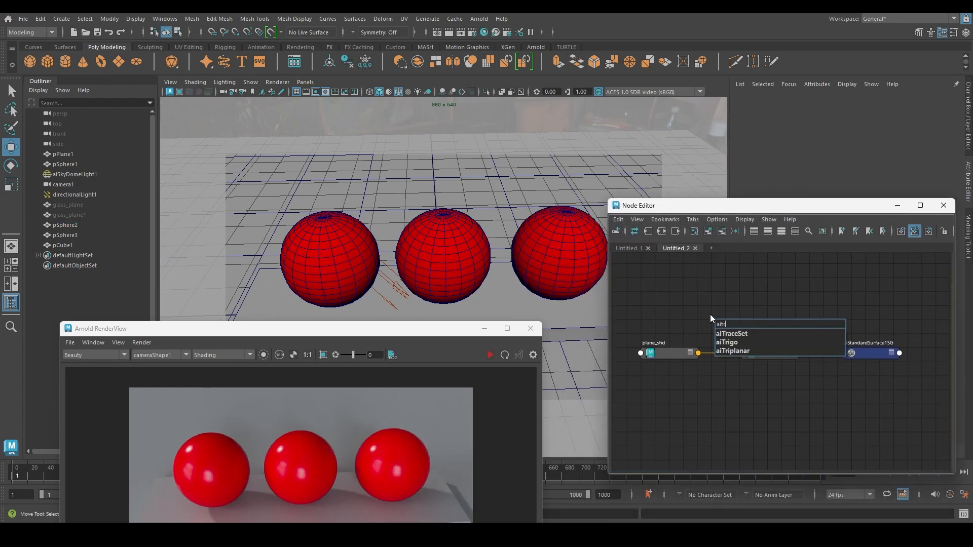
pyautogui.click(736, 333)
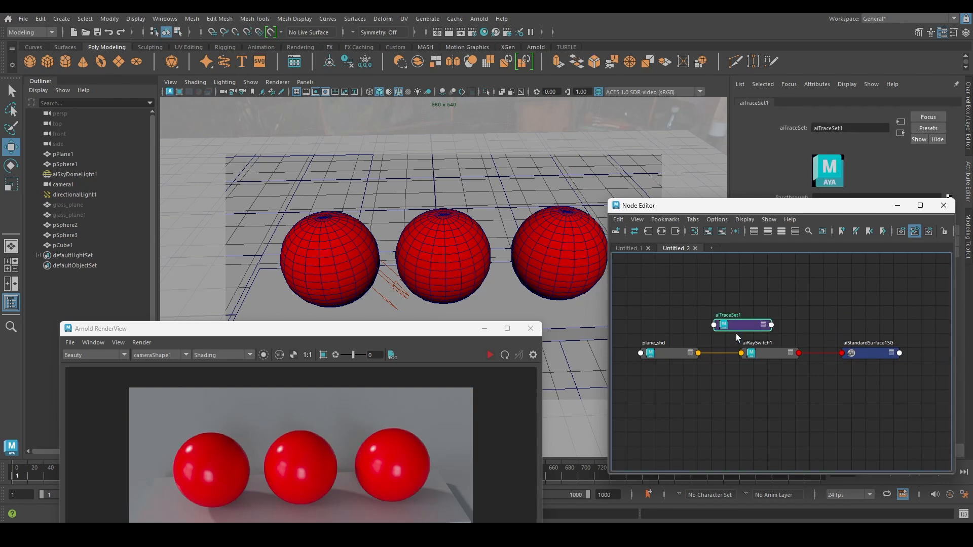
# - Connect plane_shd to the Passthrough input of the aiTraceSet1 node
pyautogui.moveTo(538, 466); pyautogui.dragTo(511, 467)
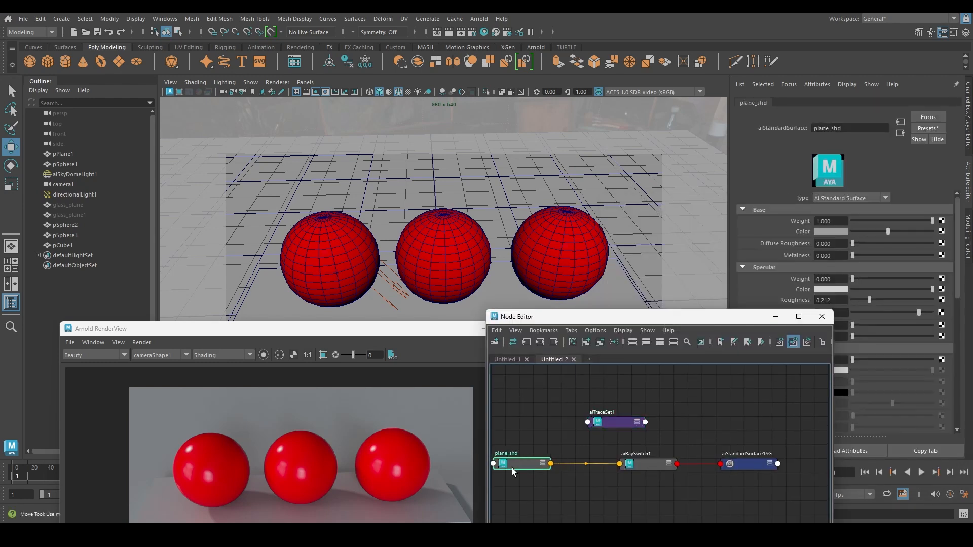
pyautogui.click(621, 423)
pyautogui.keyDown('alt'); pyautogui.moveTo(535, 479); pyautogui.dragTo(567, 470, button='middle'); pyautogui.keyUp('alt')
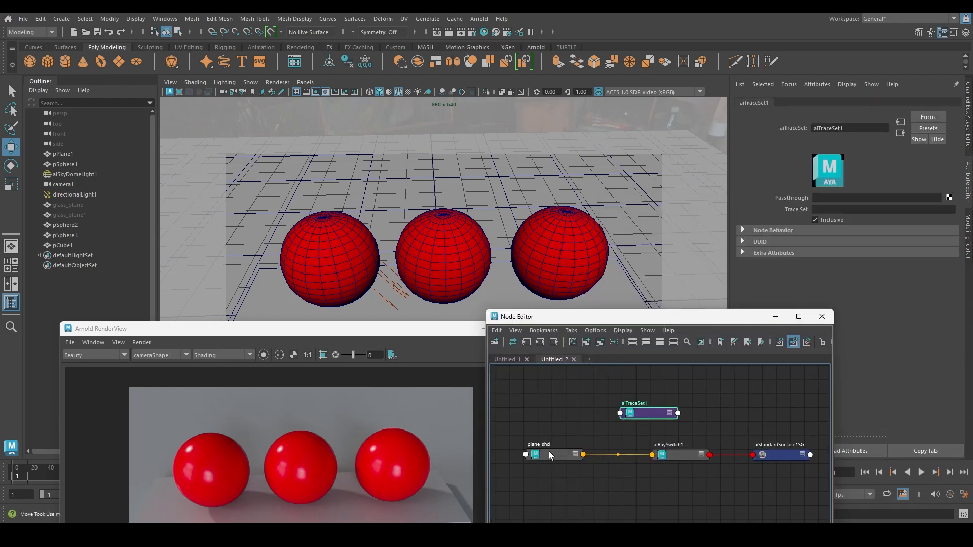
pyautogui.moveTo(798, 199); pyautogui.dragTo(798, 199, button='middle')
# - Set aiTraceSet1's Trace Set to ball, matching the balls' trace set name, and turn off Inclusive
pyautogui.click(827, 209)
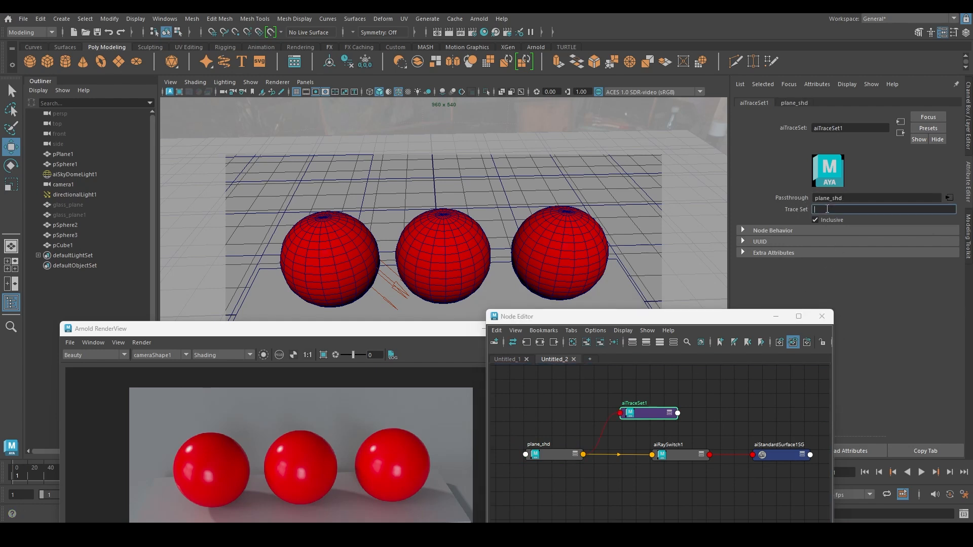
pyautogui.press('Return')
pyautogui.click(550, 249)
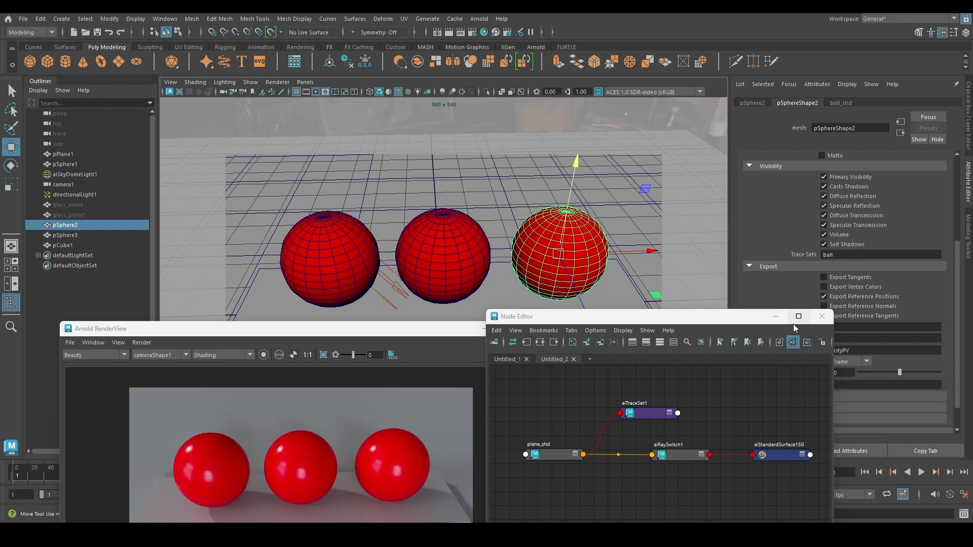
pyautogui.click(642, 414)
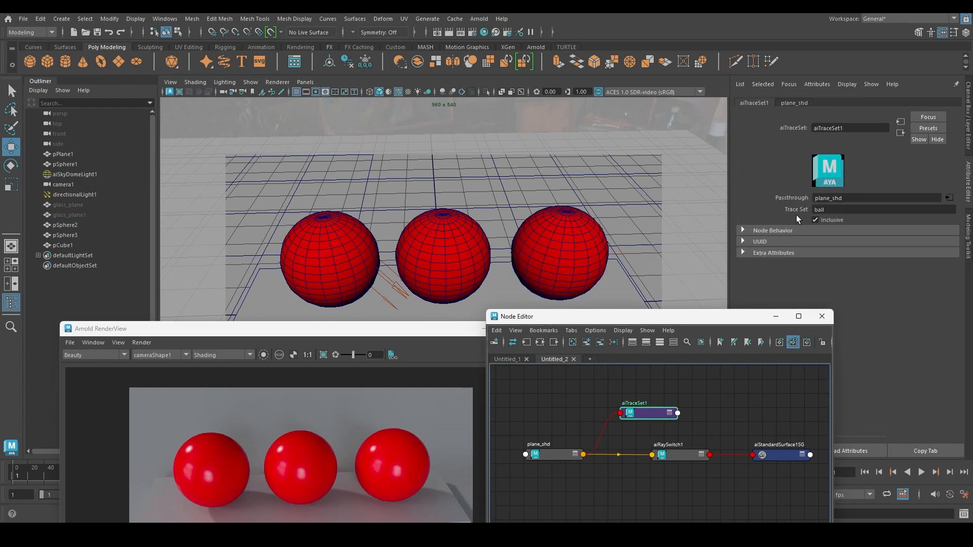
pyautogui.click(839, 209)
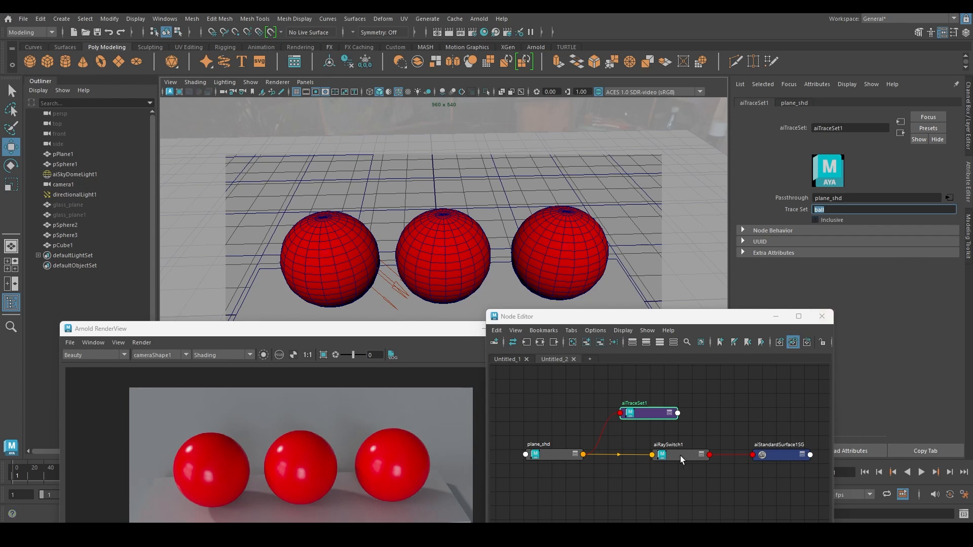
pyautogui.click(815, 221)
# - Connect aiTraceSet1 to the Shadow ray type of aiRaySwitch1 and start the live Arnold render
pyautogui.click(679, 455)
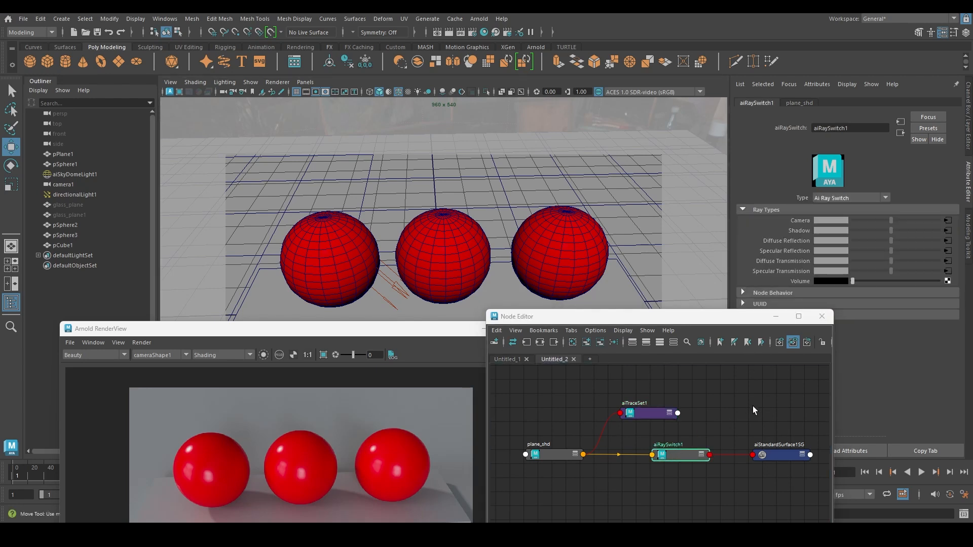
pyautogui.moveTo(649, 414); pyautogui.dragTo(785, 226, button='middle')
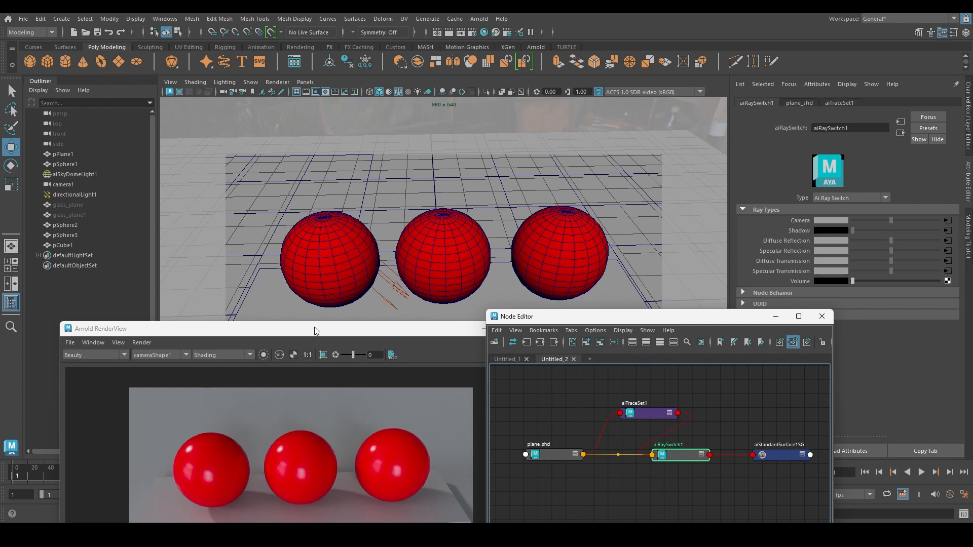
pyautogui.moveTo(314, 327); pyautogui.dragTo(310, 303)
pyautogui.click(487, 330)
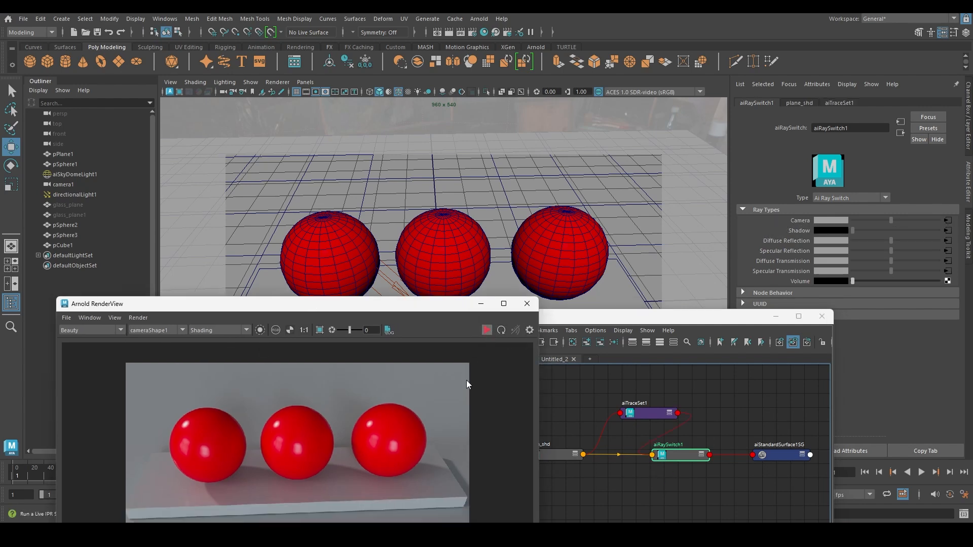
pyautogui.moveTo(348, 308); pyautogui.dragTo(361, 174)
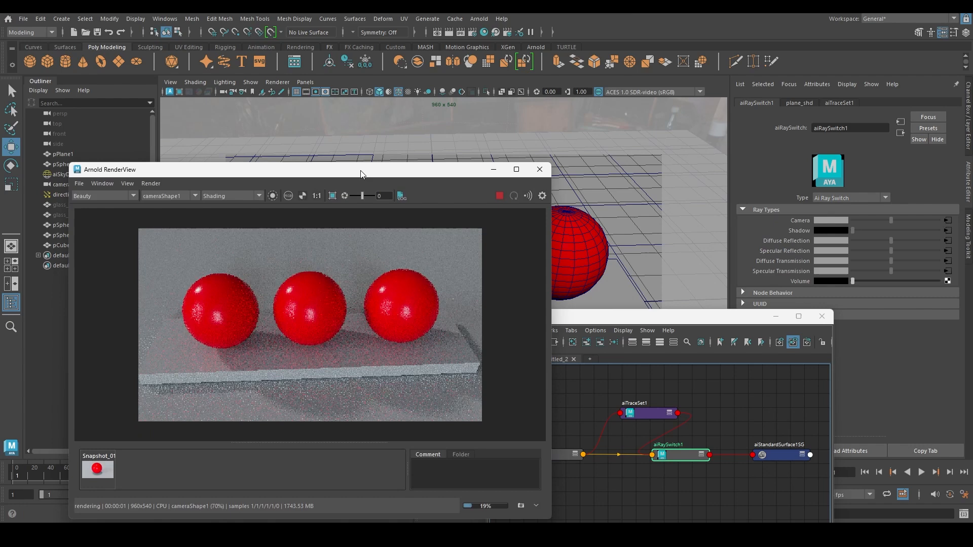
pyautogui.click(151, 183)
pyautogui.click(177, 257)
pyautogui.moveTo(412, 173); pyautogui.dragTo(346, 203)
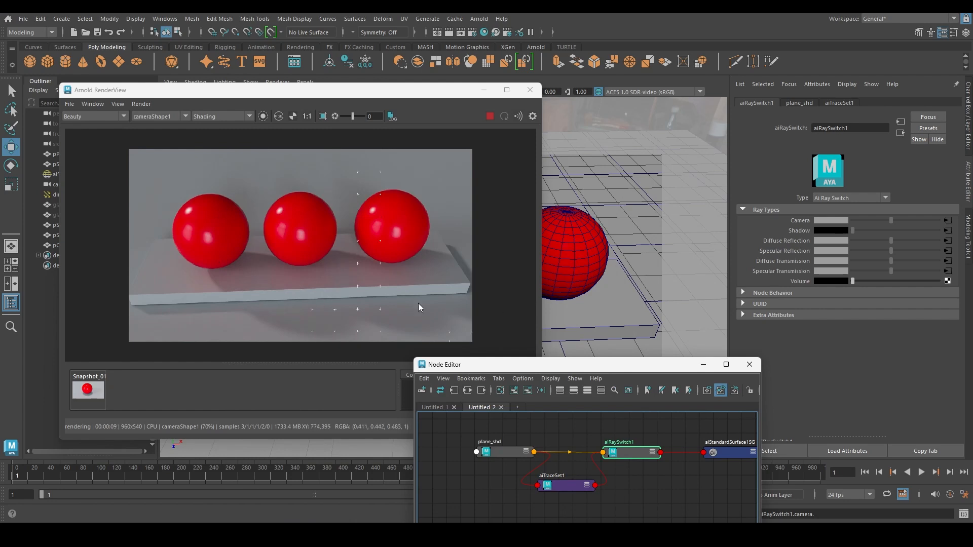
# - Reconnect plane_shd to aiRaySwitch1's Shadow ray type and connect aiTraceSet1 to its Camera ray type instead
pyautogui.keyDown('alt'); pyautogui.moveTo(708, 479); pyautogui.dragTo(691, 480, button='middle'); pyautogui.keyUp('alt')
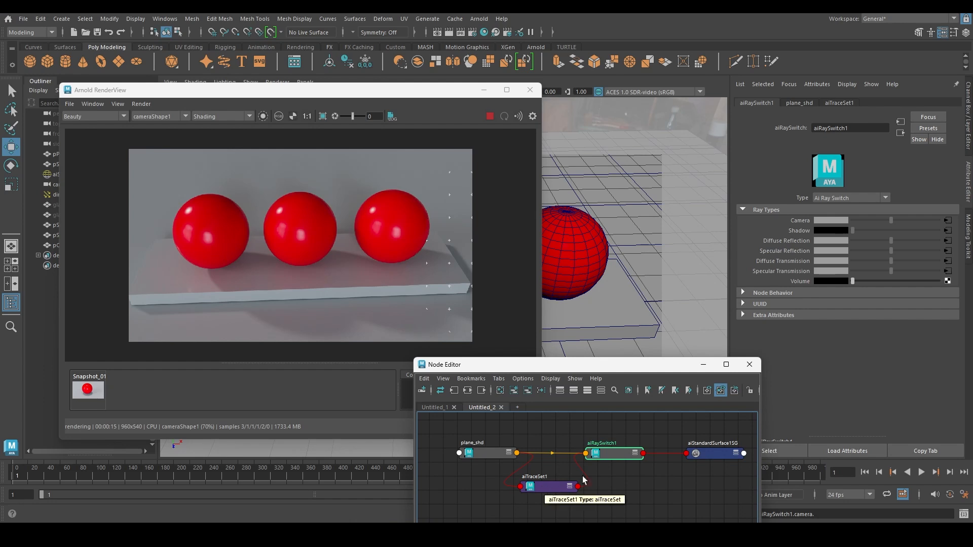
pyautogui.moveTo(487, 452); pyautogui.dragTo(801, 231, button='middle')
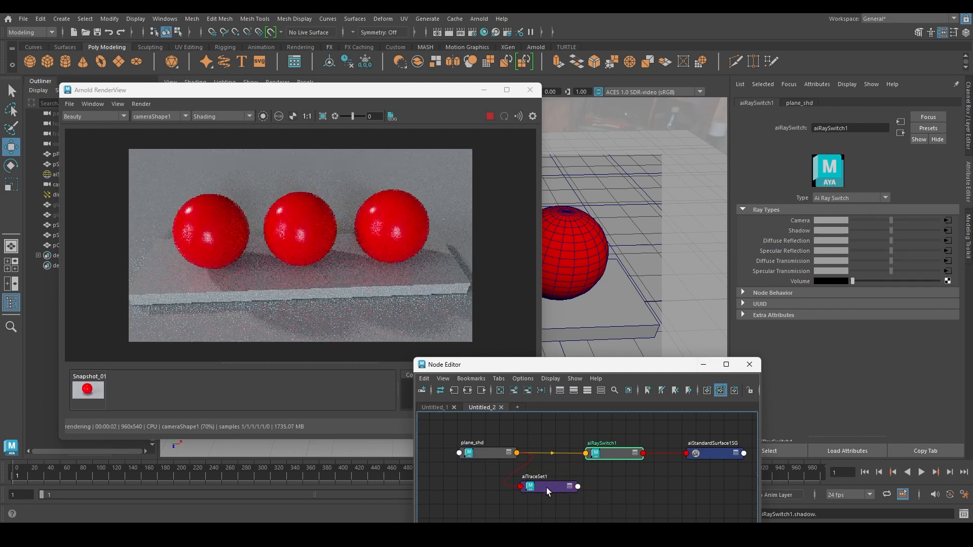
pyautogui.moveTo(546, 487); pyautogui.dragTo(804, 223, button='middle')
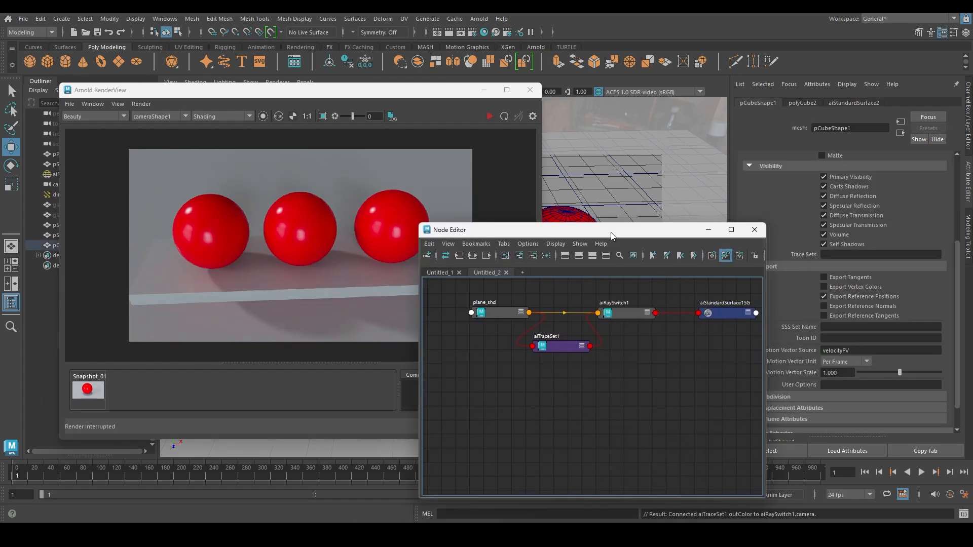
# - Turn off Inclusive on the aiTraceSet1 node, keeping ball as its Trace Set
pyautogui.moveTo(610, 231); pyautogui.dragTo(604, 277)
pyautogui.moveTo(540, 389)
pyautogui.mouseDown()
pyautogui.moveTo(570, 396)
pyautogui.moveTo(550, 403)
pyautogui.mouseUp()
pyautogui.moveTo(575, 274); pyautogui.dragTo(653, 329)
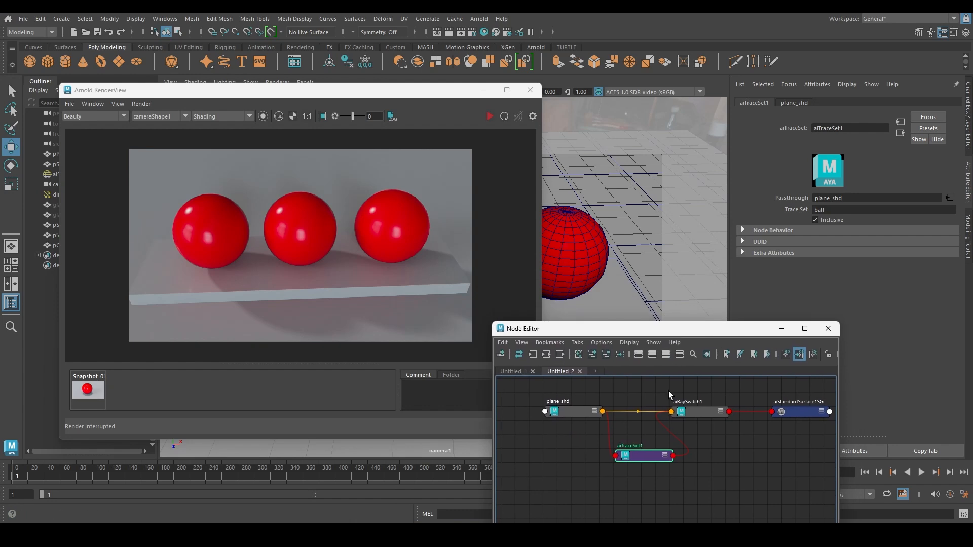
pyautogui.click(310, 281)
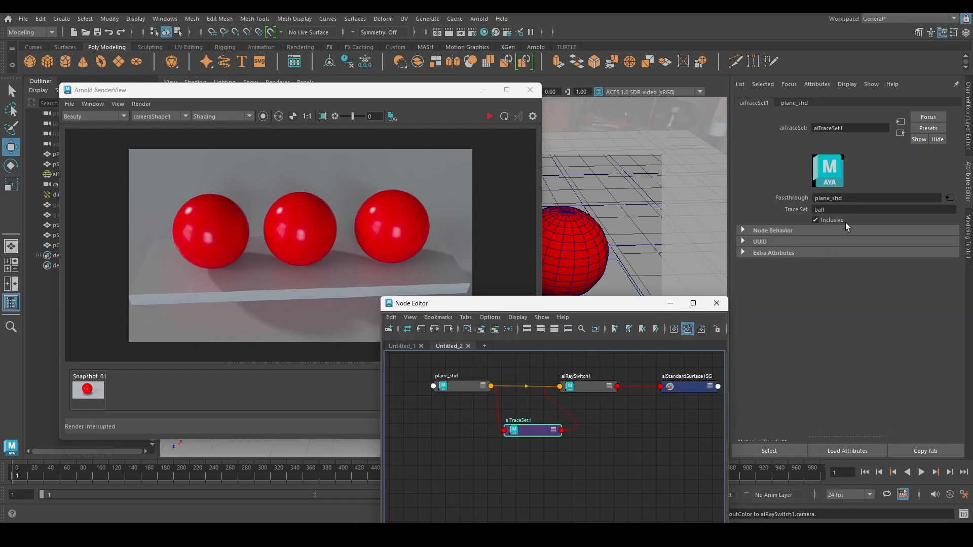
pyautogui.click(842, 221)
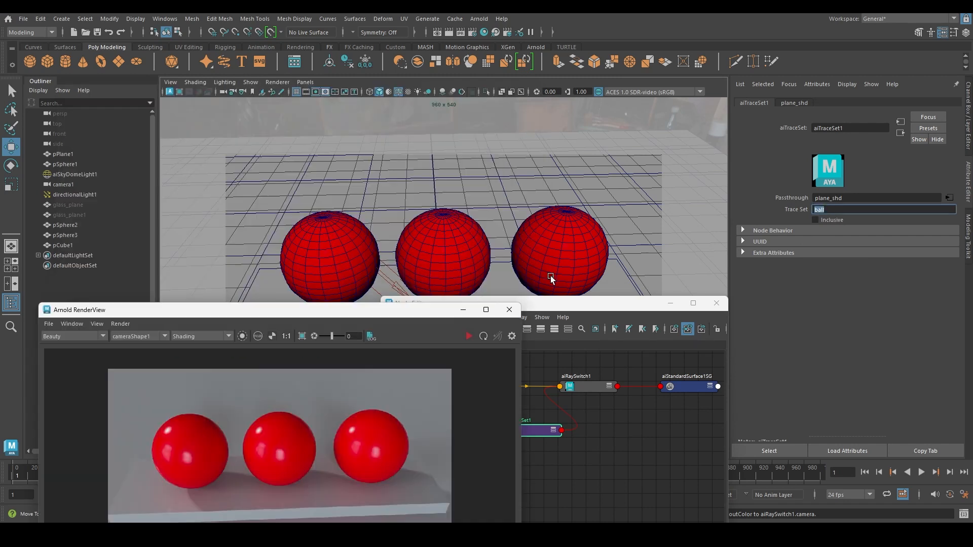
pyautogui.click(836, 208)
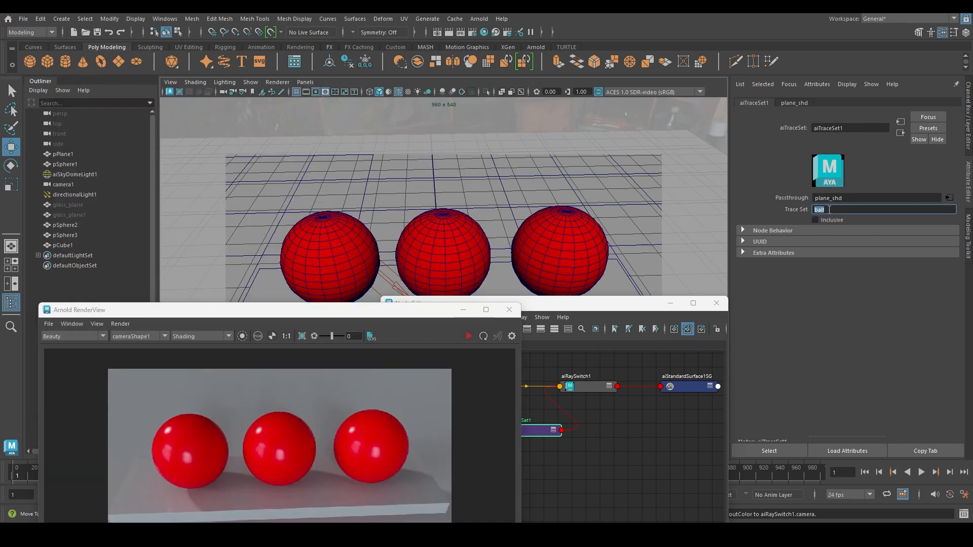
# - Assign the aiRaySwitch1 material to the box beneath the balls and bring the RenderView back into view
pyautogui.moveTo(604, 299); pyautogui.dragTo(651, 308)
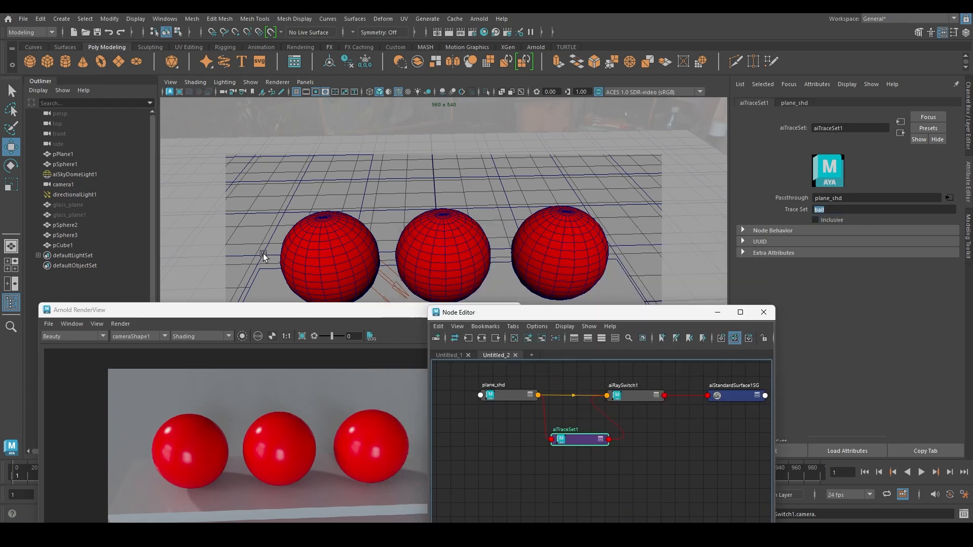
pyautogui.moveTo(611, 321); pyautogui.dragTo(783, 421)
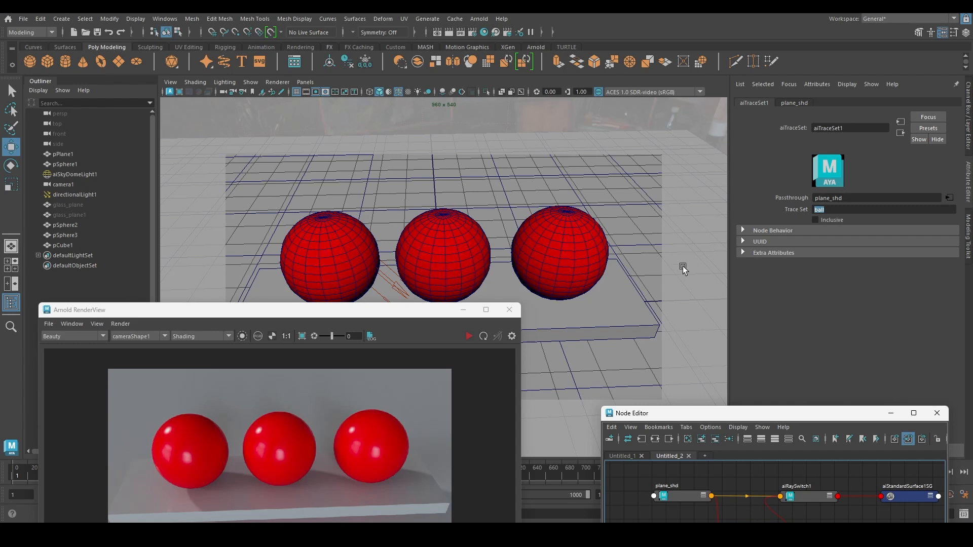
pyautogui.moveTo(702, 416); pyautogui.dragTo(472, 119)
pyautogui.moveTo(301, 316); pyautogui.dragTo(302, 153)
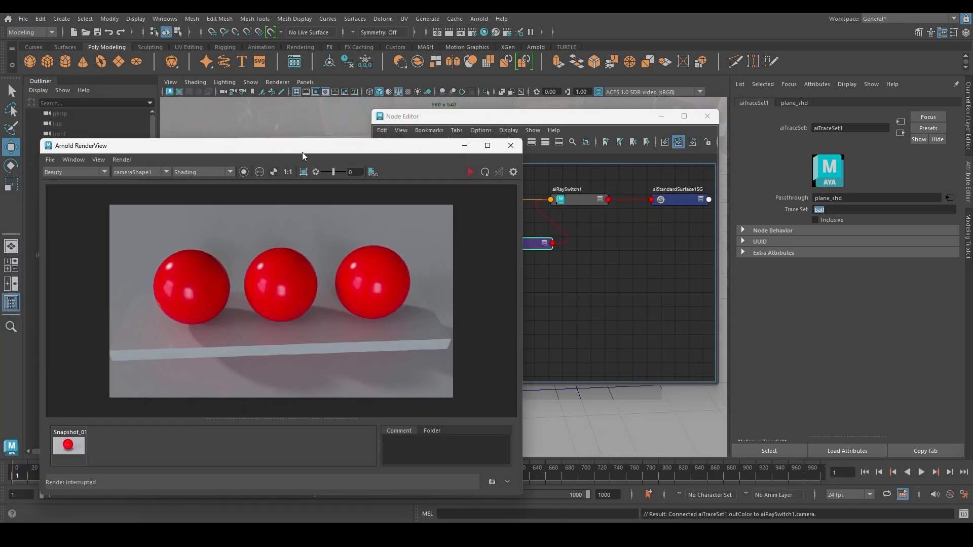
pyautogui.moveTo(341, 157); pyautogui.dragTo(331, 287)
pyautogui.moveTo(557, 118); pyautogui.dragTo(745, 202)
pyautogui.click(869, 252)
pyautogui.click(558, 307)
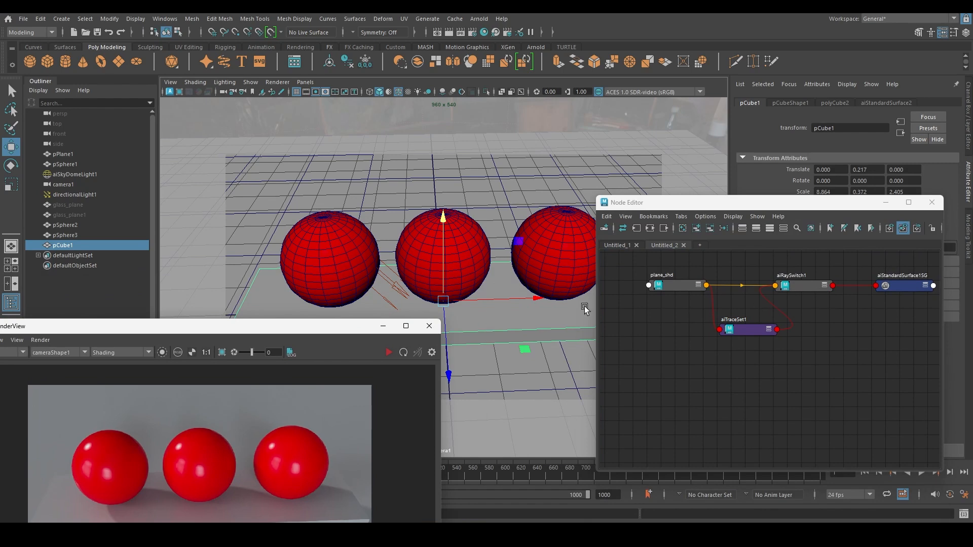
pyautogui.moveTo(795, 287); pyautogui.dragTo(789, 267, button='right')
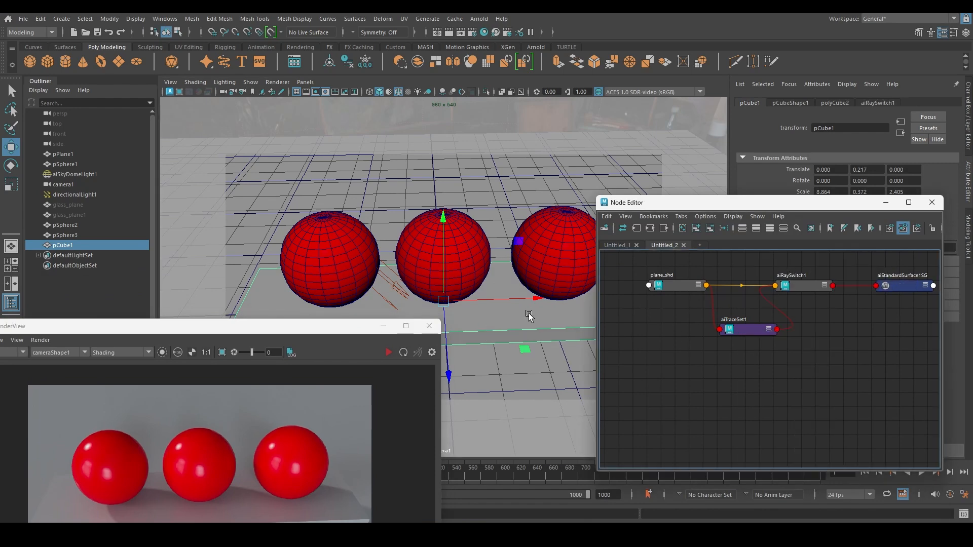
pyautogui.moveTo(301, 331); pyautogui.dragTo(387, 105)
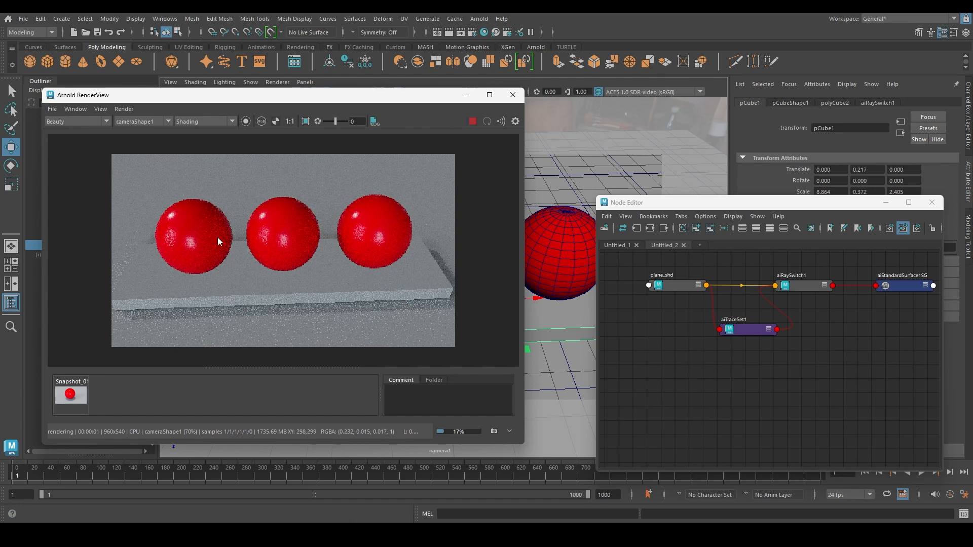
# - Reconnect plane_shd to the Camera ray type of aiRaySwitch1, replacing aiTraceSet1
pyautogui.click(747, 330)
pyautogui.moveTo(790, 202); pyautogui.dragTo(616, 311)
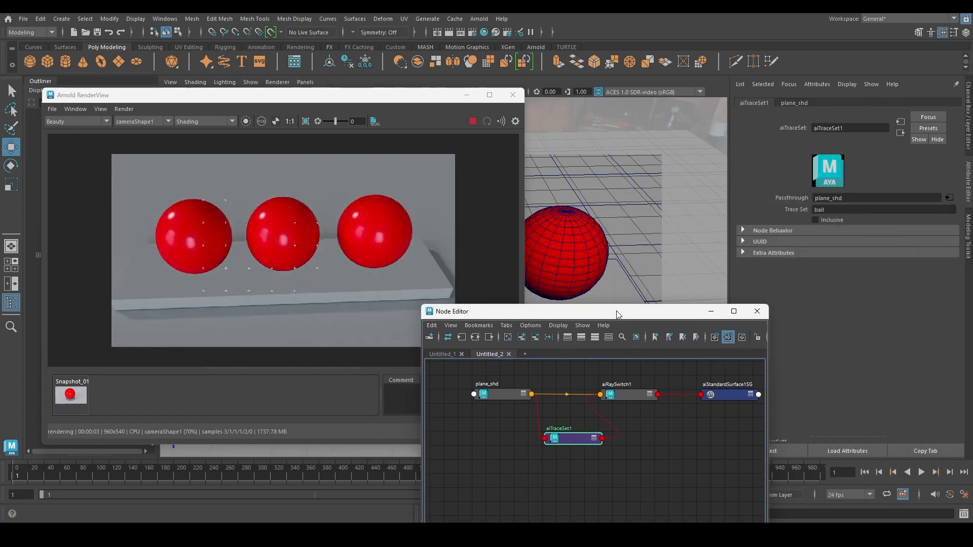
pyautogui.click(625, 397)
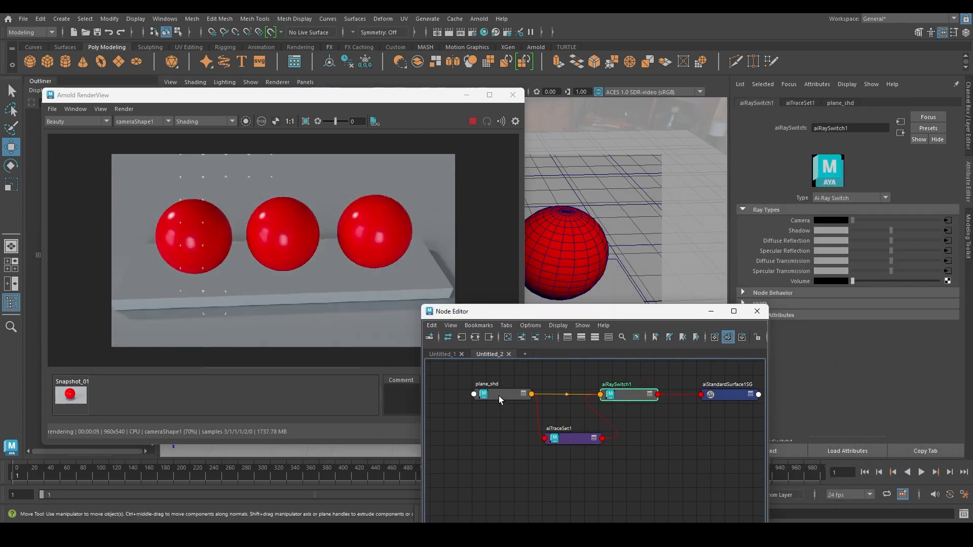
pyautogui.moveTo(787, 203); pyautogui.dragTo(798, 219, button='middle')
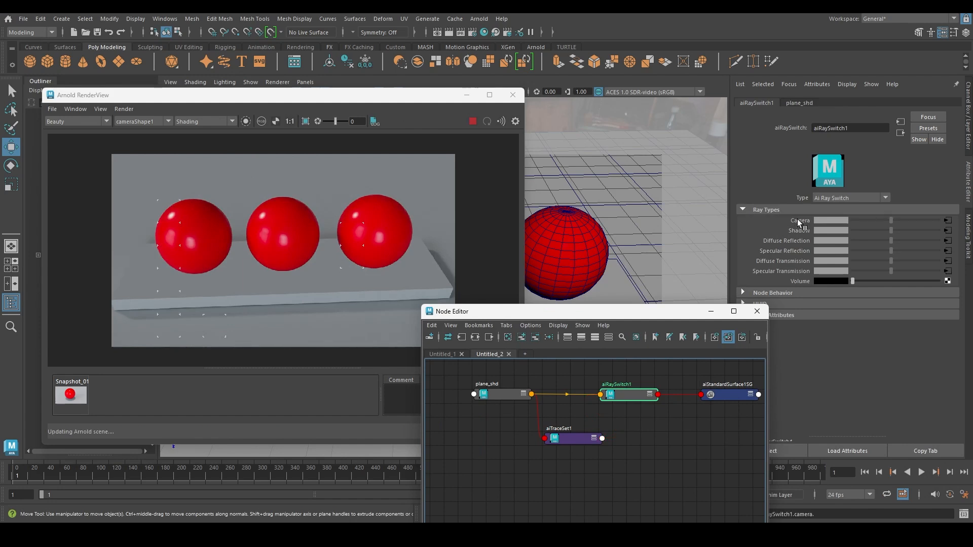
# - Make plane_shd a polished metal with Metalness 1.000, Specular Weight 1.000, Roughness 0.058 and a light grey base color
pyautogui.click(310, 284)
pyautogui.click(860, 105)
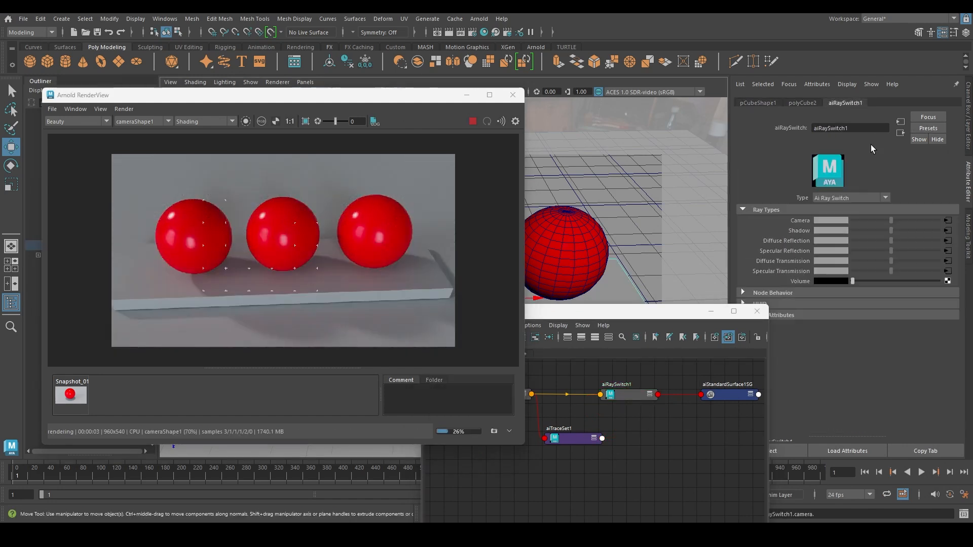
pyautogui.click(599, 424)
pyautogui.click(539, 400)
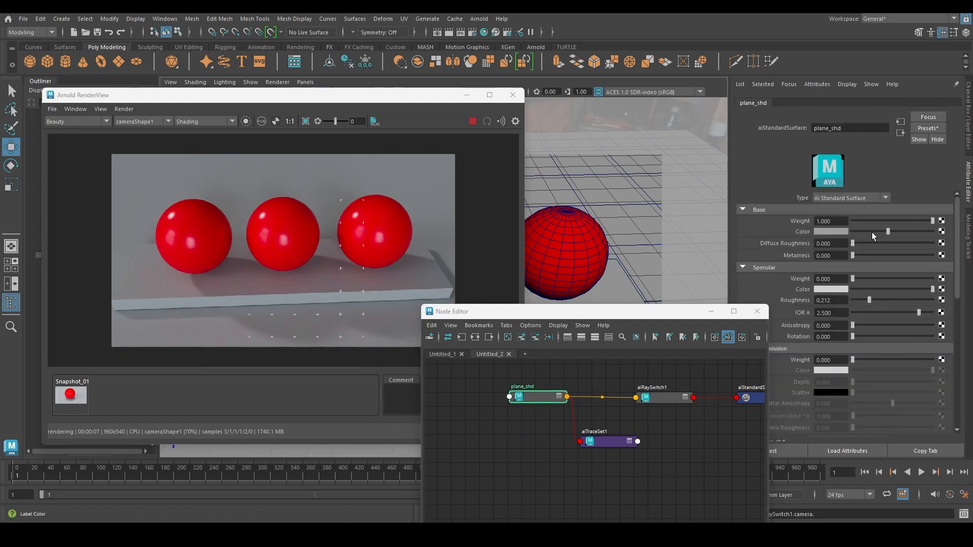
pyautogui.moveTo(872, 232); pyautogui.dragTo(861, 231)
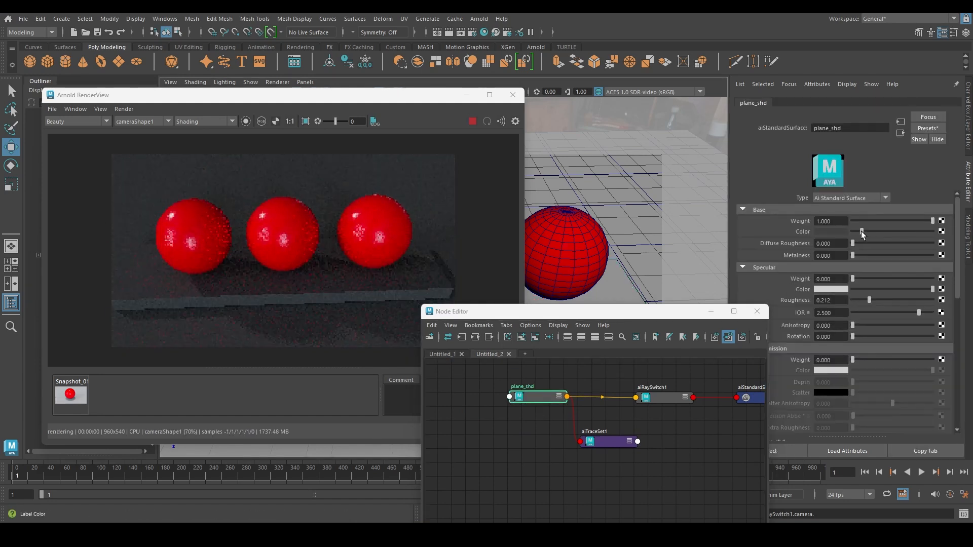
pyautogui.click(877, 277)
pyautogui.moveTo(868, 300); pyautogui.dragTo(856, 302)
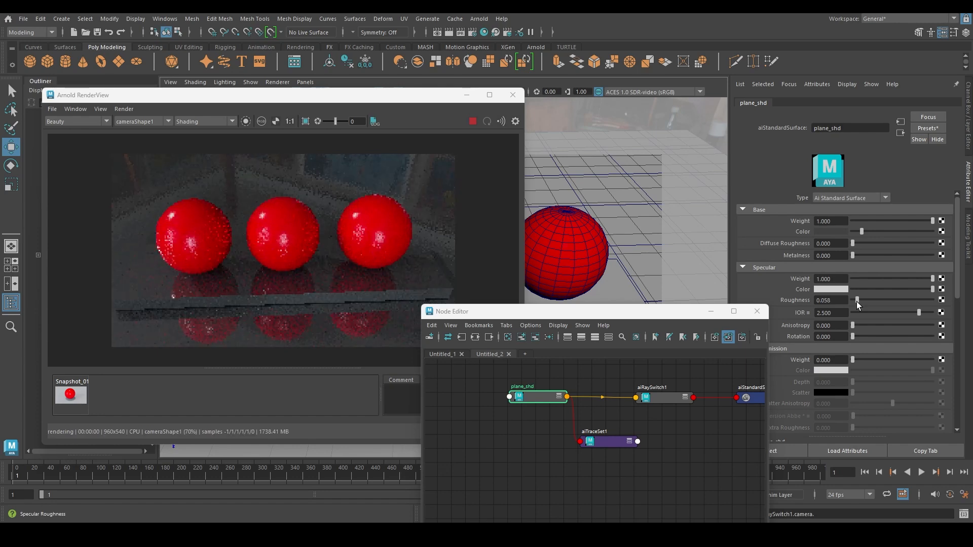
pyautogui.moveTo(876, 253); pyautogui.dragTo(932, 251)
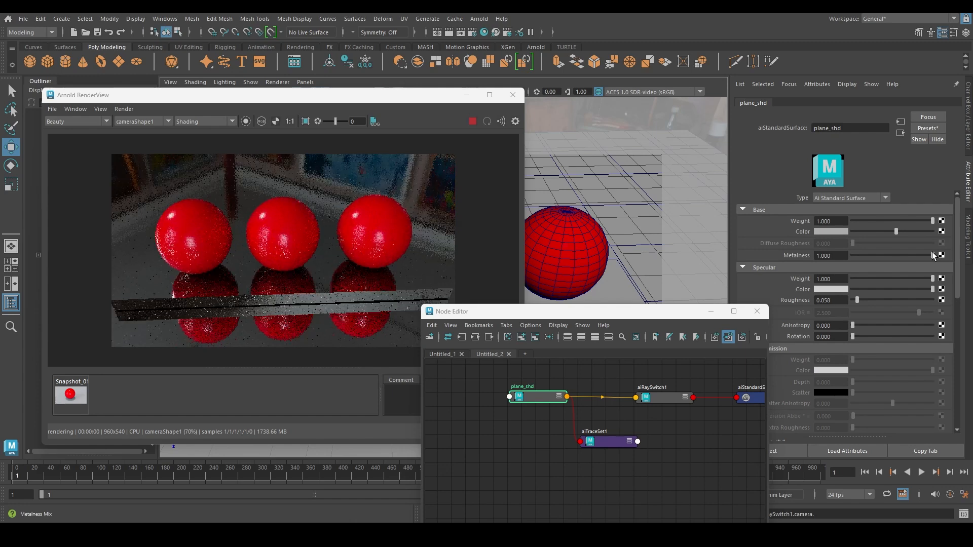
# - Connect aiTraceSet1 to the Specular Reflection ray type of aiRaySwitch1 and update the render
pyautogui.moveTo(612, 316); pyautogui.dragTo(632, 208)
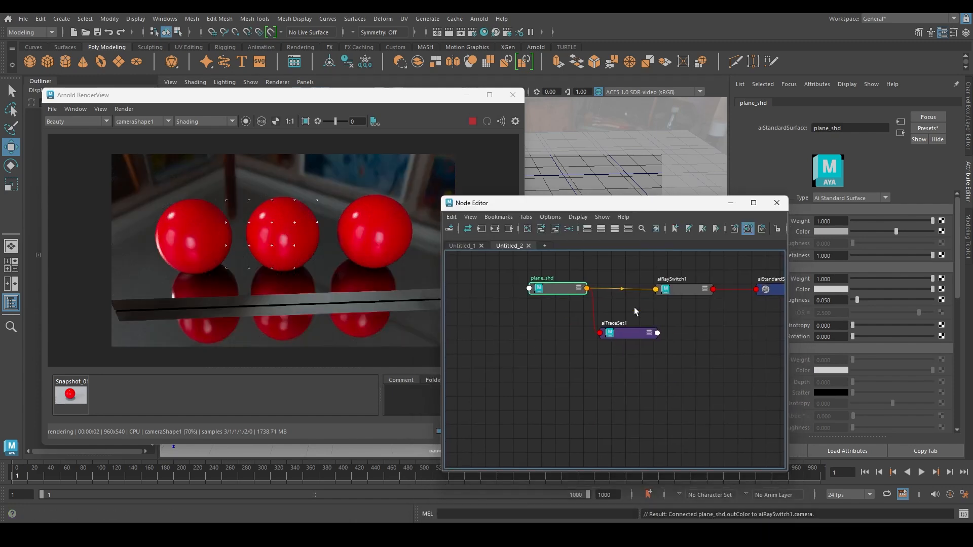
pyautogui.moveTo(624, 311); pyautogui.dragTo(619, 341, button='middle')
pyautogui.click(683, 313)
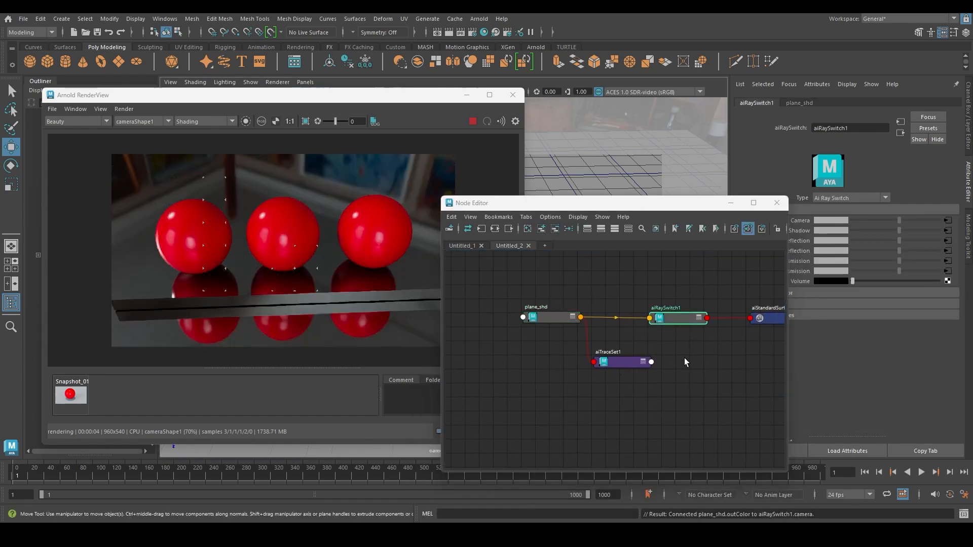
pyautogui.moveTo(639, 205); pyautogui.dragTo(581, 234)
pyautogui.click(558, 388)
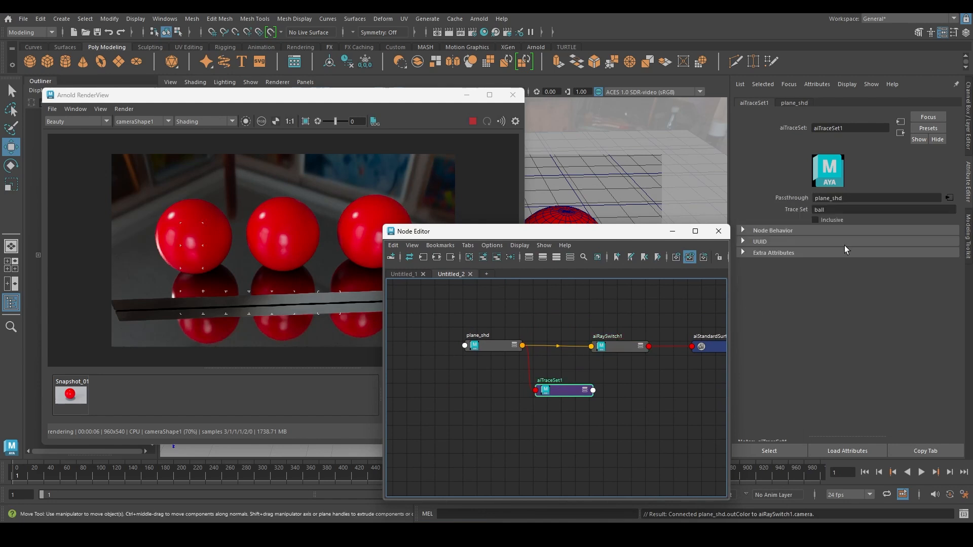
pyautogui.click(616, 347)
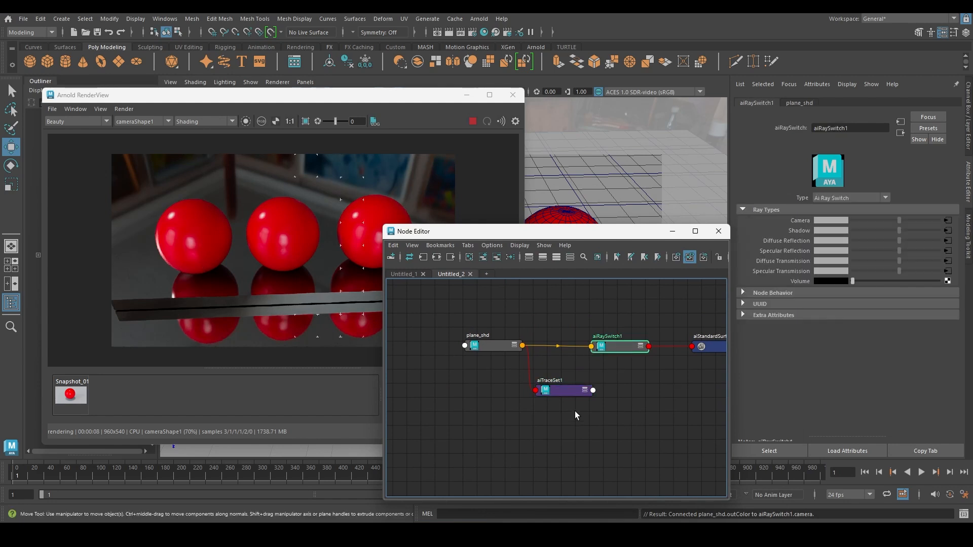
pyautogui.moveTo(554, 391); pyautogui.dragTo(790, 248, button='middle')
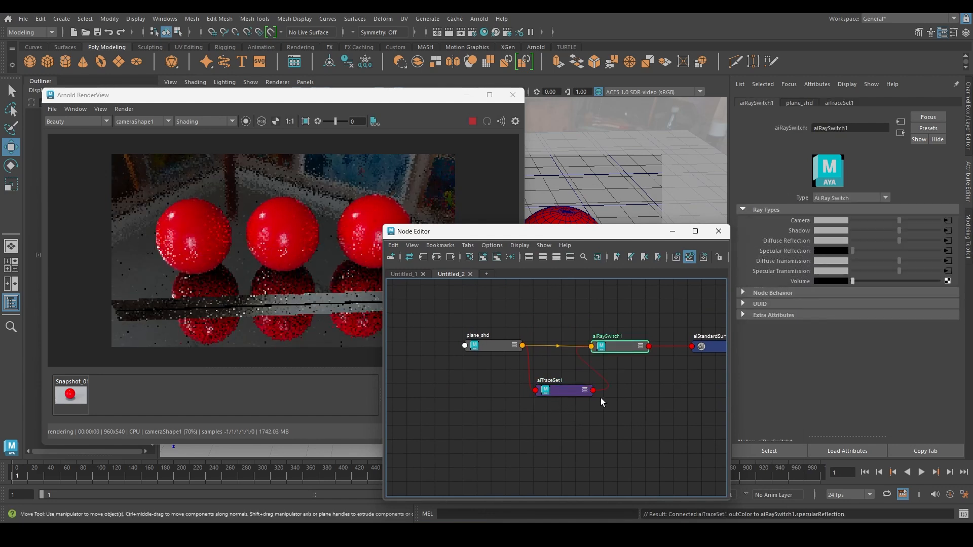
pyautogui.click(124, 108)
pyautogui.click(167, 193)
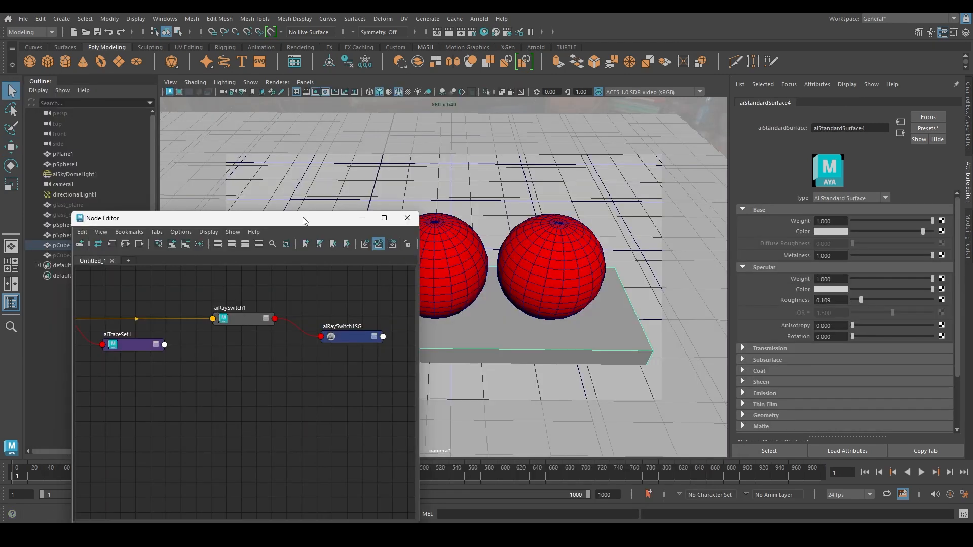
# - Open the Arnold RenderView and place it so the rightmost ball stays reachable in the viewport
pyautogui.moveTo(299, 220); pyautogui.dragTo(257, 136)
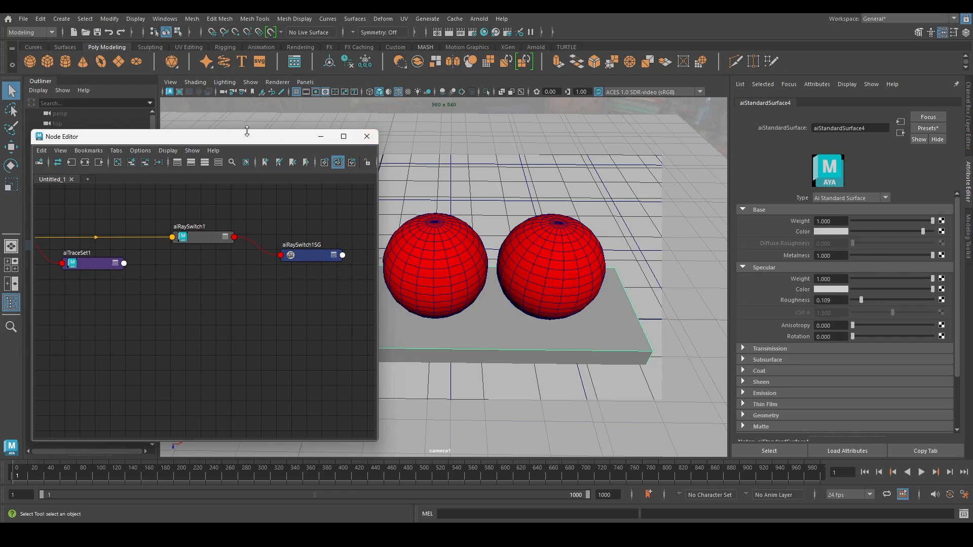
pyautogui.moveTo(226, 141)
pyautogui.mouseDown()
pyautogui.moveTo(327, 142)
pyautogui.moveTo(204, 172)
pyautogui.moveTo(418, 174)
pyautogui.moveTo(283, 120)
pyautogui.moveTo(254, 137)
pyautogui.moveTo(232, 131)
pyautogui.mouseUp()
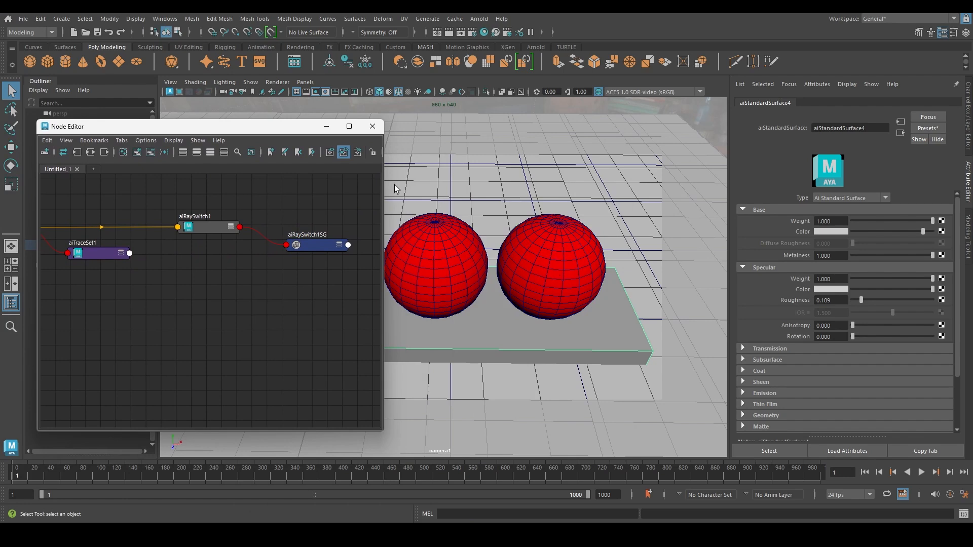
pyautogui.moveTo(230, 133); pyautogui.dragTo(328, 173)
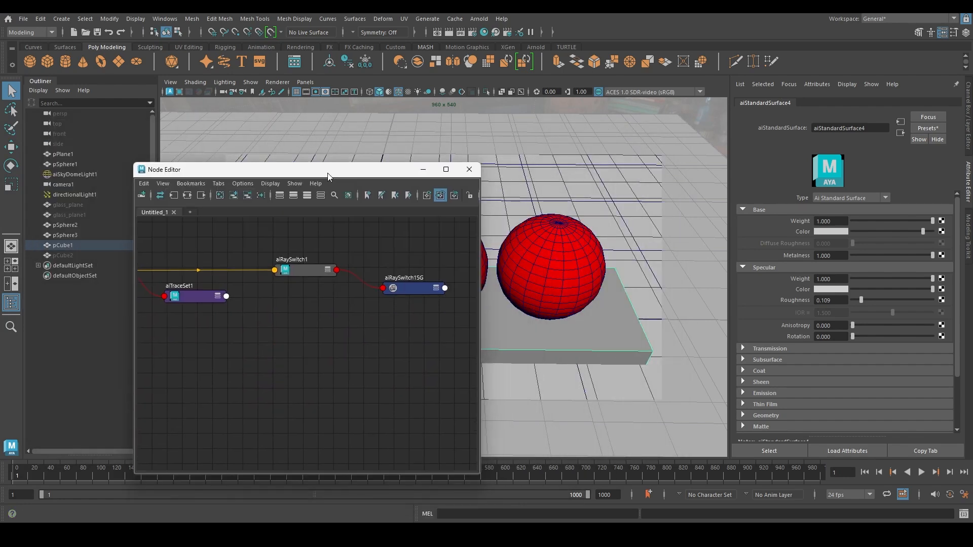
pyautogui.click(468, 21)
pyautogui.click(493, 35)
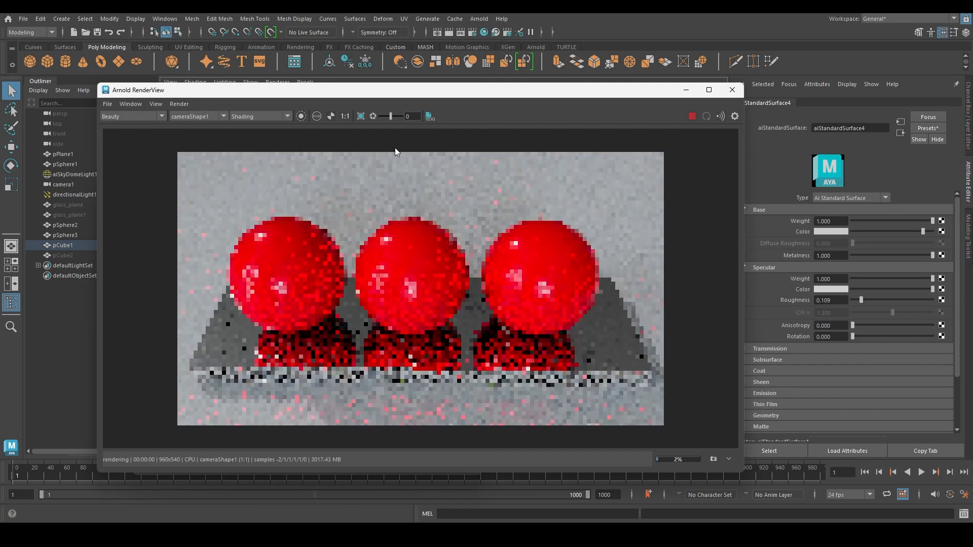
pyautogui.moveTo(318, 95); pyautogui.dragTo(70, 80)
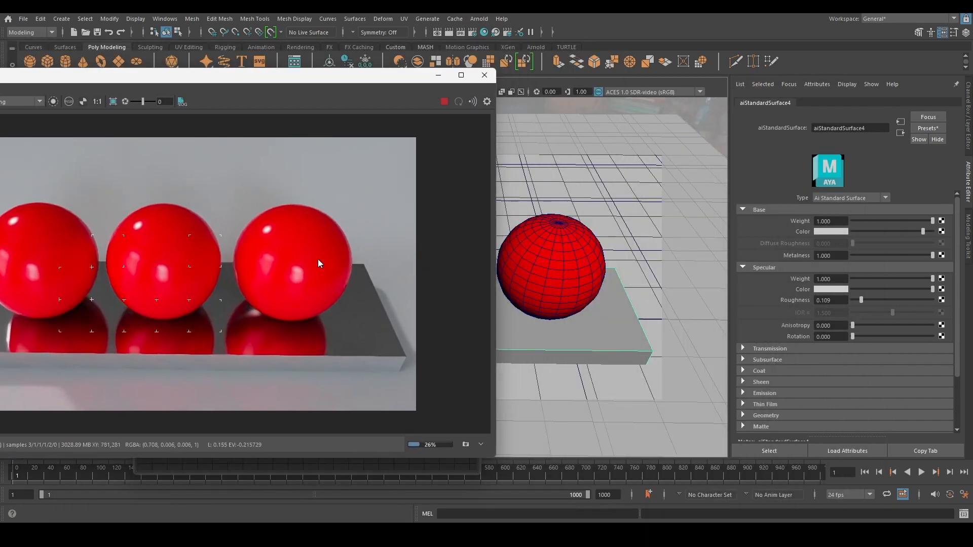
# - Switch the rightmost ball's Specular Reflection visibility off and back on in its Arnold settings
pyautogui.click(553, 266)
pyautogui.click(769, 225)
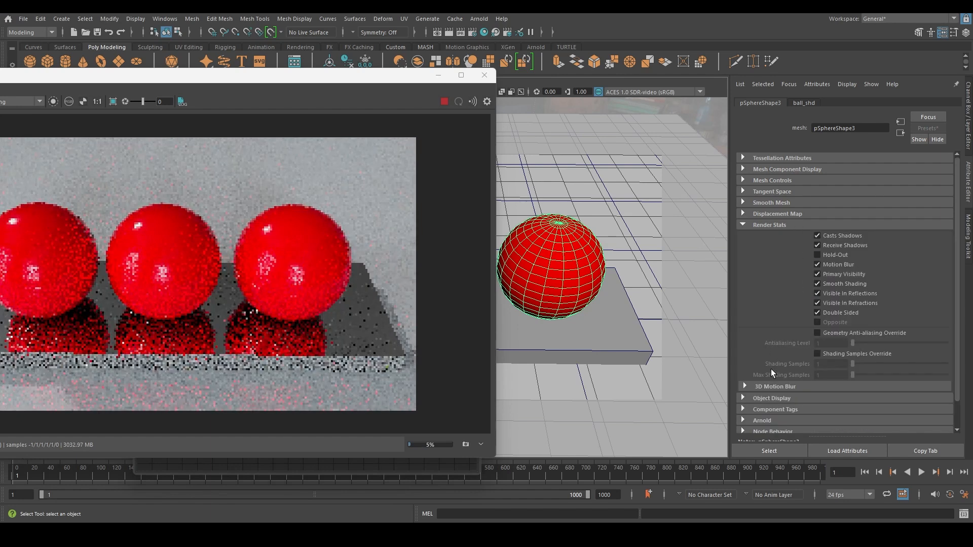
pyautogui.scroll(-1, 789, 408)
pyautogui.click(775, 390)
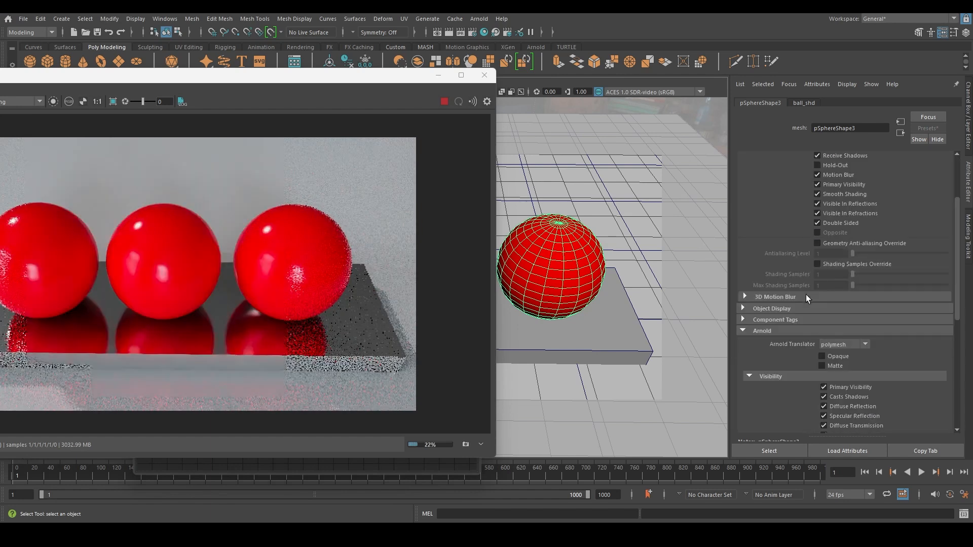
pyautogui.scroll(-1, 856, 337)
pyautogui.click(847, 324)
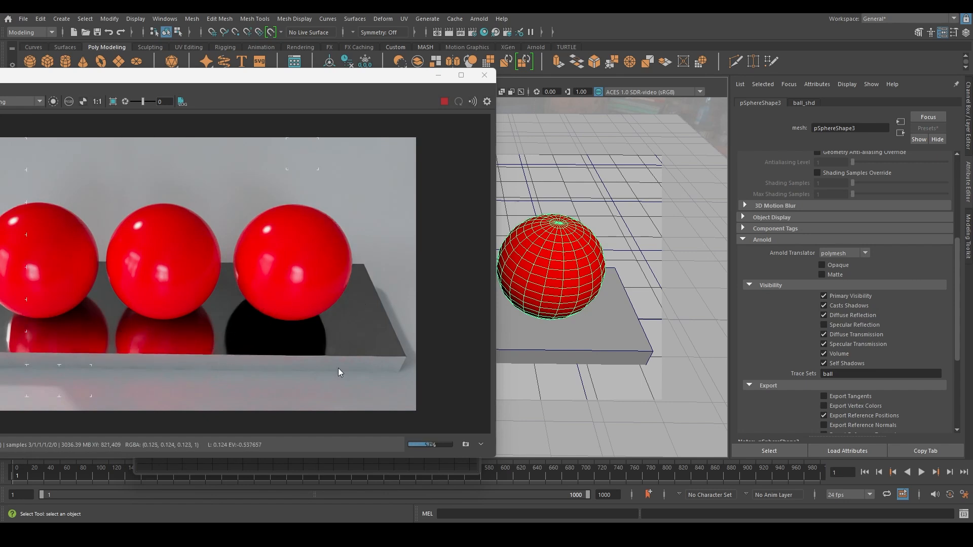
pyautogui.click(823, 325)
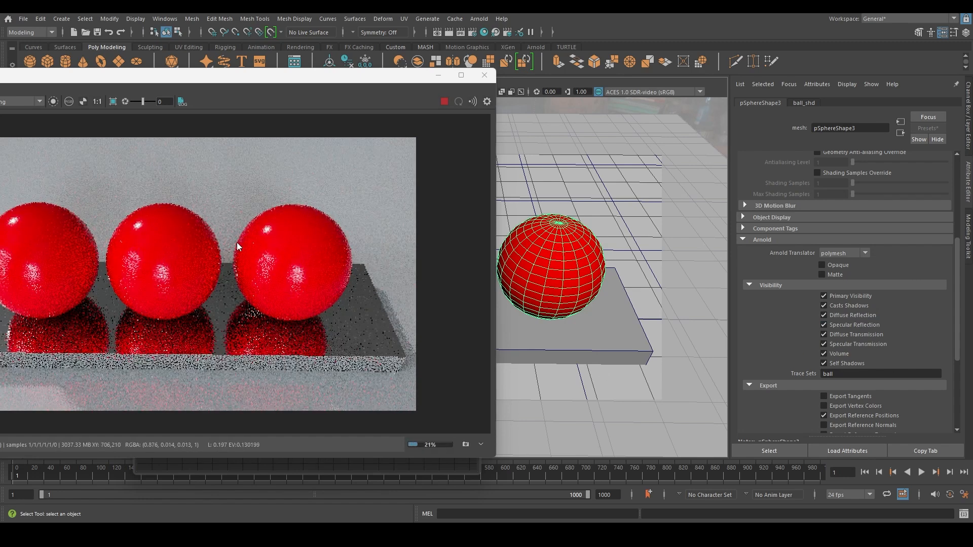
# - Arrange the RenderView and Node Editor so the shader network, the balls and the ball's attributes are all accessible
pyautogui.moveTo(281, 79); pyautogui.dragTo(652, 84)
pyautogui.click(197, 175)
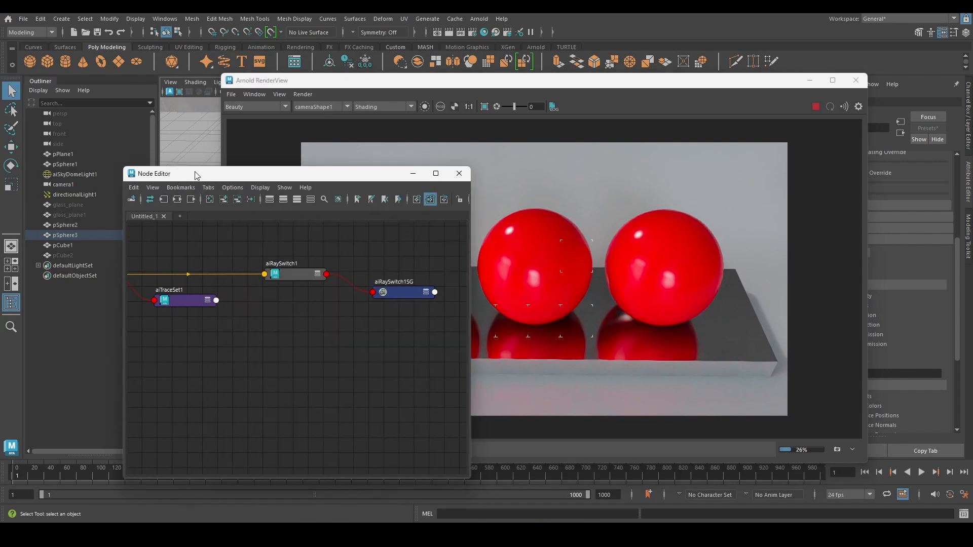
pyautogui.moveTo(197, 175); pyautogui.dragTo(158, 177)
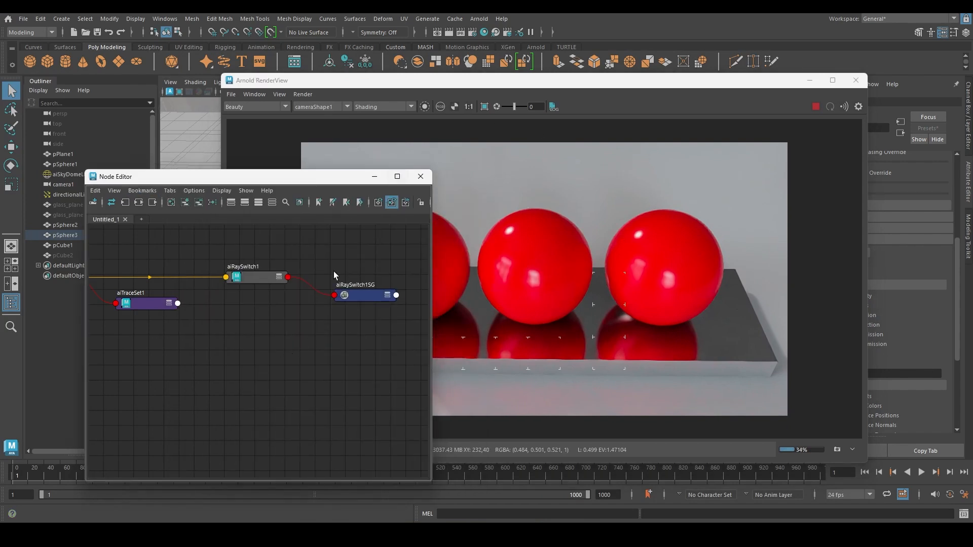
pyautogui.keyDown('alt'); pyautogui.moveTo(266, 312); pyautogui.dragTo(268, 335, button='middle'); pyautogui.keyUp('alt')
pyautogui.click(620, 86)
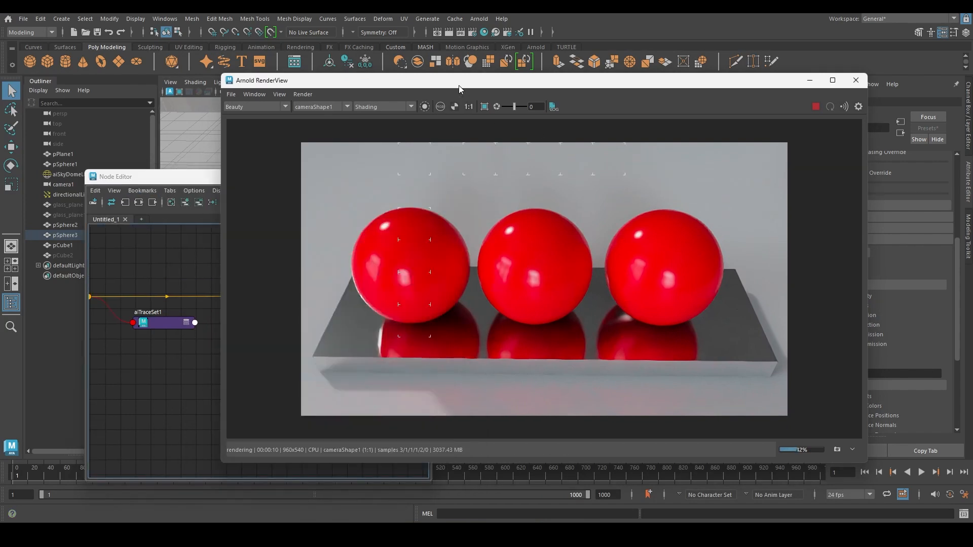
pyautogui.moveTo(619, 86); pyautogui.dragTo(552, 370)
# - Compare the Trace Sets name on the rightmost ball's shape with the Trace Set name and Inclusive option of aiTraceSet1
pyautogui.scroll(-5, 850, 308)
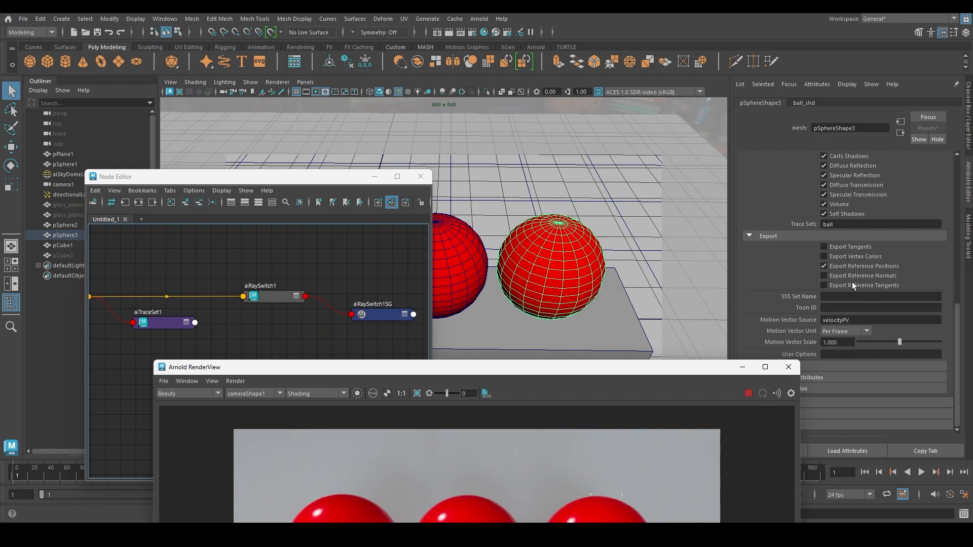
pyautogui.doubleClick(837, 227)
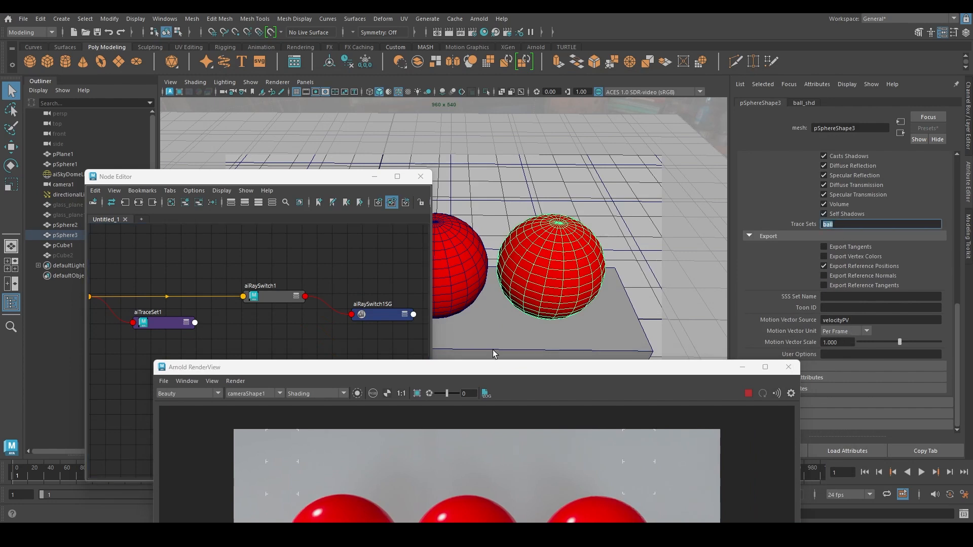
pyautogui.click(162, 323)
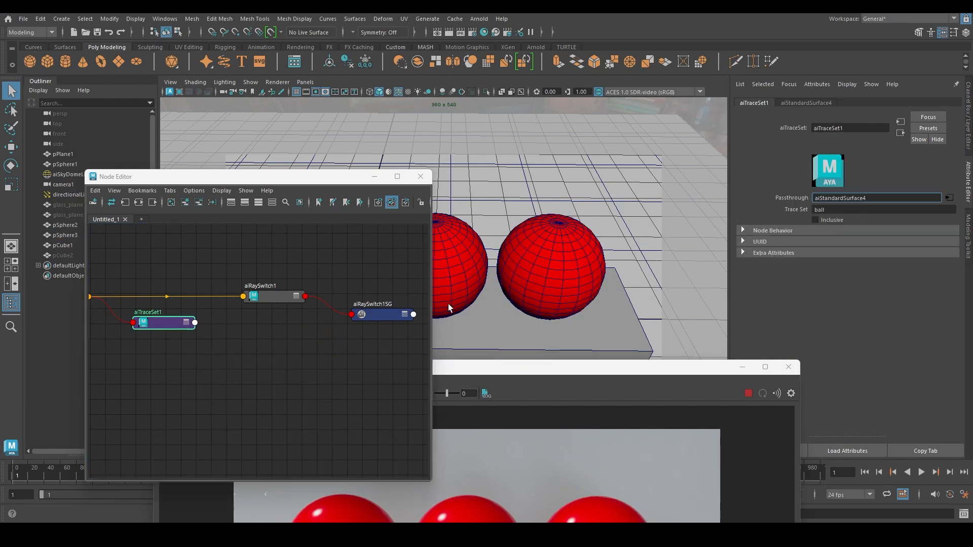
pyautogui.click(542, 261)
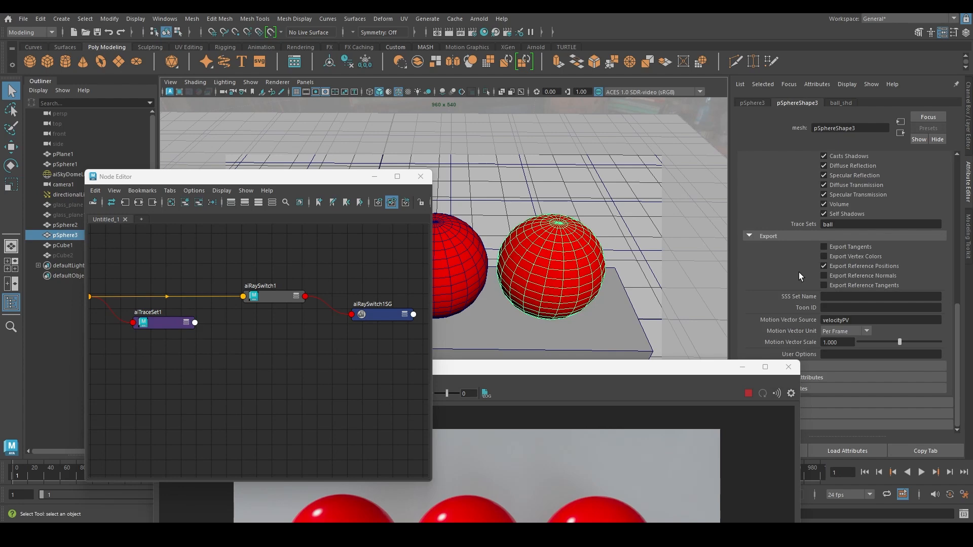
pyautogui.doubleClick(843, 224)
pyautogui.moveTo(557, 367)
pyautogui.mouseDown()
pyautogui.moveTo(494, 312)
pyautogui.moveTo(525, 147)
pyautogui.moveTo(548, 348)
pyautogui.moveTo(451, 154)
pyautogui.moveTo(555, 319)
pyautogui.moveTo(585, 323)
pyautogui.moveTo(556, 363)
pyautogui.mouseUp()
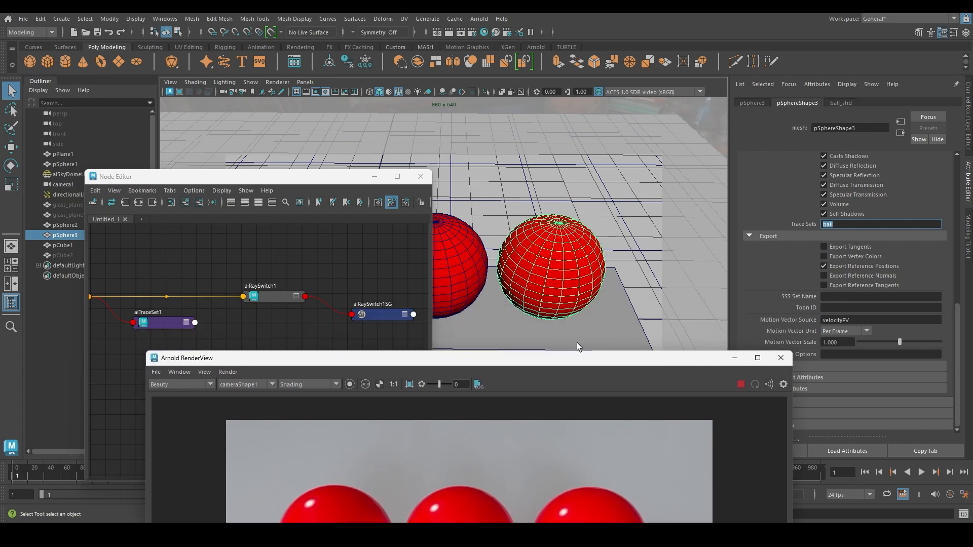
pyautogui.click(165, 321)
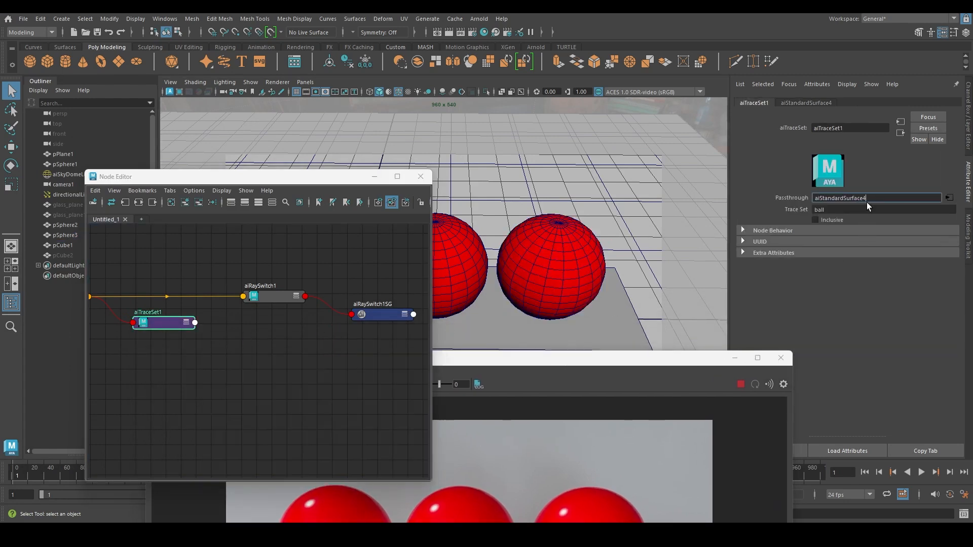
pyautogui.keyDown('alt'); pyautogui.moveTo(211, 323); pyautogui.dragTo(301, 337, button='middle'); pyautogui.keyUp('alt')
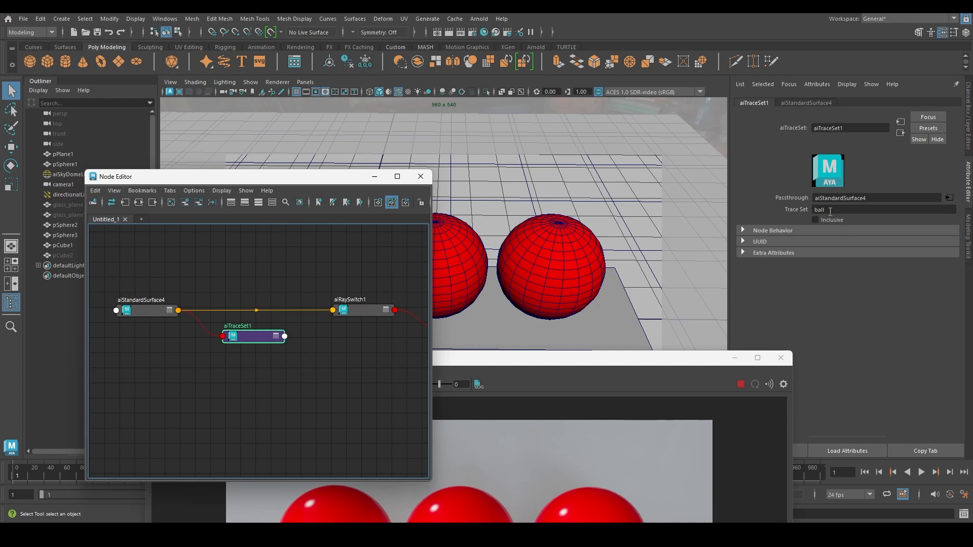
pyautogui.moveTo(830, 212); pyautogui.dragTo(768, 211)
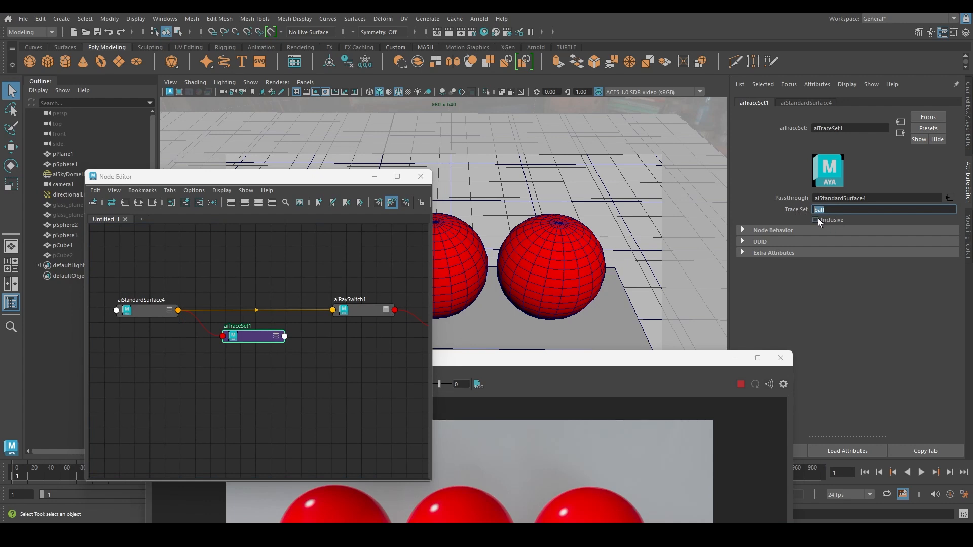
# - Connect aiTraceSet1 to aiRaySwitch1's Specular Reflection ray type and bring the full RenderView into view
pyautogui.click(376, 312)
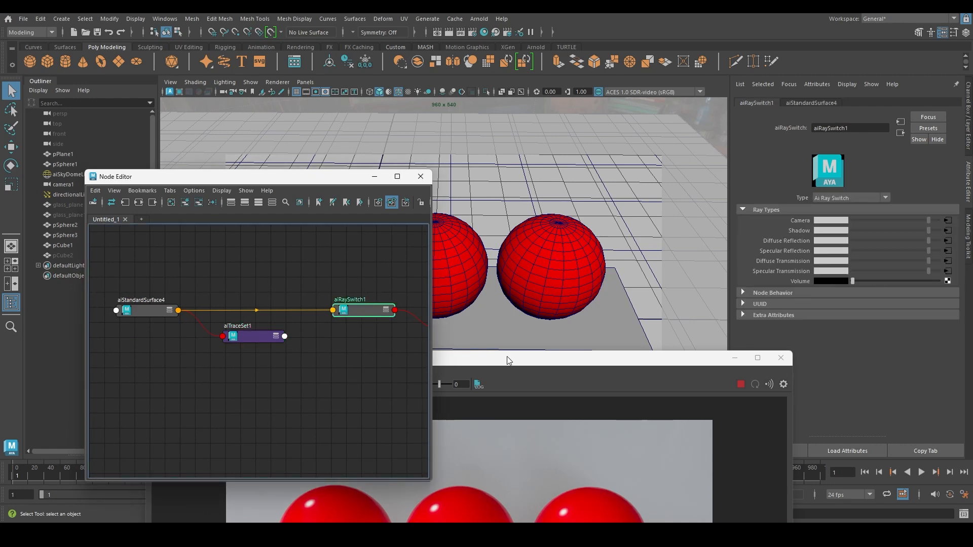
pyautogui.moveTo(506, 357); pyautogui.dragTo(601, 361)
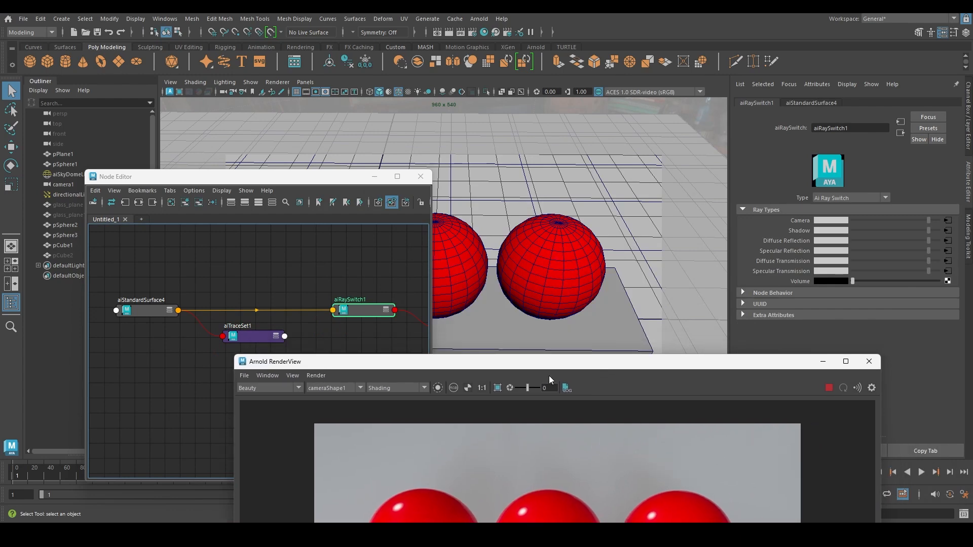
pyautogui.moveTo(243, 339); pyautogui.dragTo(796, 255, button='middle')
pyautogui.moveTo(689, 360); pyautogui.dragTo(359, 89)
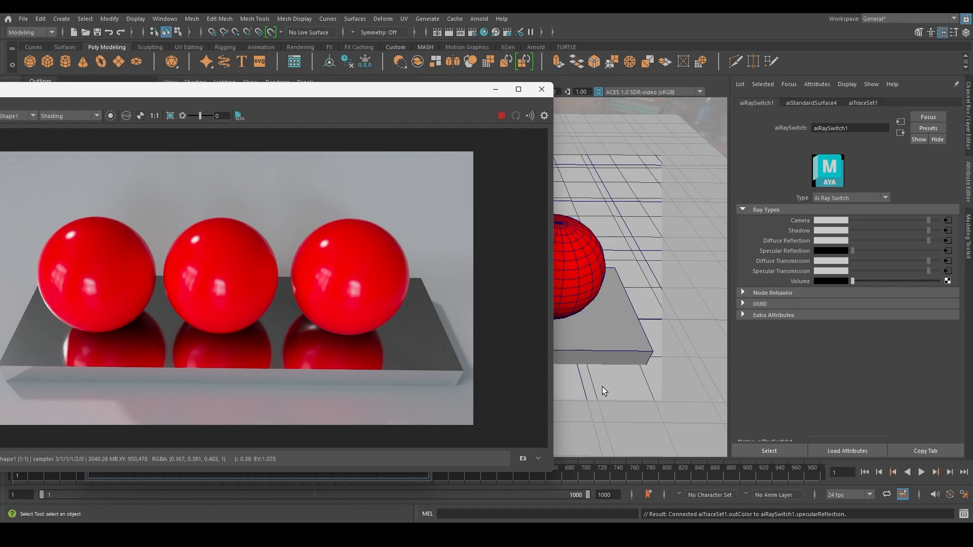
pyautogui.moveTo(348, 97); pyautogui.dragTo(456, 72)
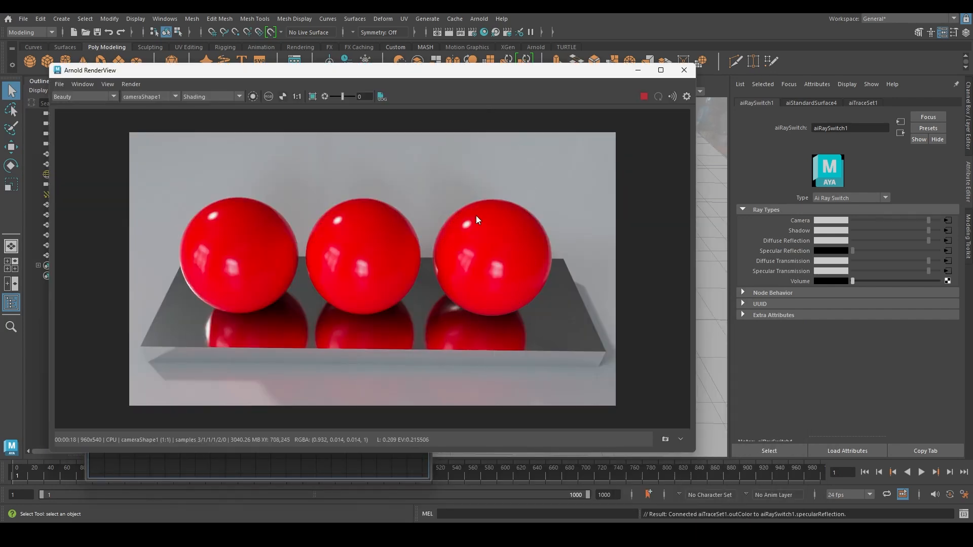
# - Move the RenderView aside, frame the shader network and select aiRaySwitch1 to show its ray types
pyautogui.moveTo(452, 74); pyautogui.dragTo(447, 121)
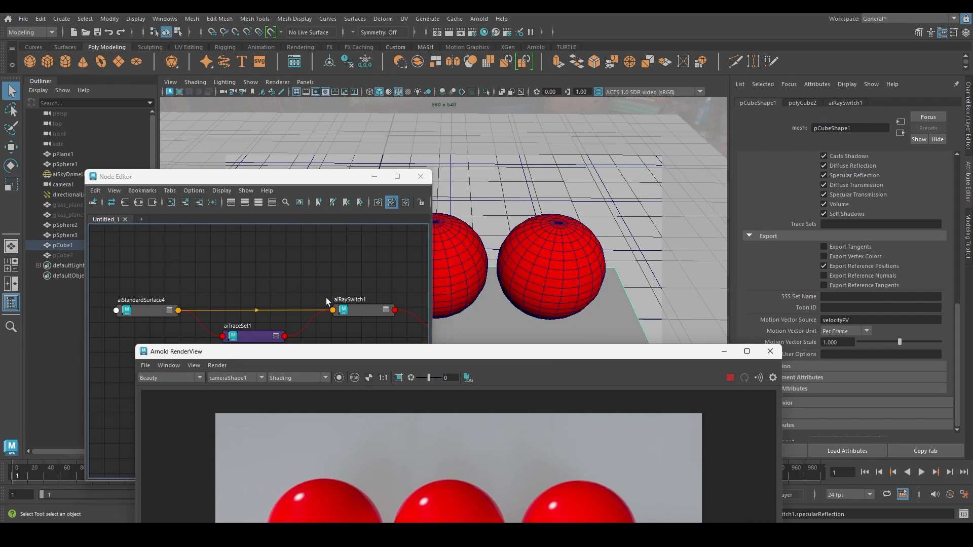
pyautogui.keyDown('alt'); pyautogui.moveTo(331, 285); pyautogui.dragTo(291, 235, button='middle'); pyautogui.keyUp('alt')
pyautogui.moveTo(471, 352); pyautogui.dragTo(465, 135)
pyautogui.moveTo(131, 130); pyautogui.dragTo(291, 199)
pyautogui.click(269, 337)
pyautogui.keyDown('alt'); pyautogui.moveTo(269, 336); pyautogui.dragTo(238, 362, button='middle'); pyautogui.keyUp('alt')
pyautogui.click(290, 290)
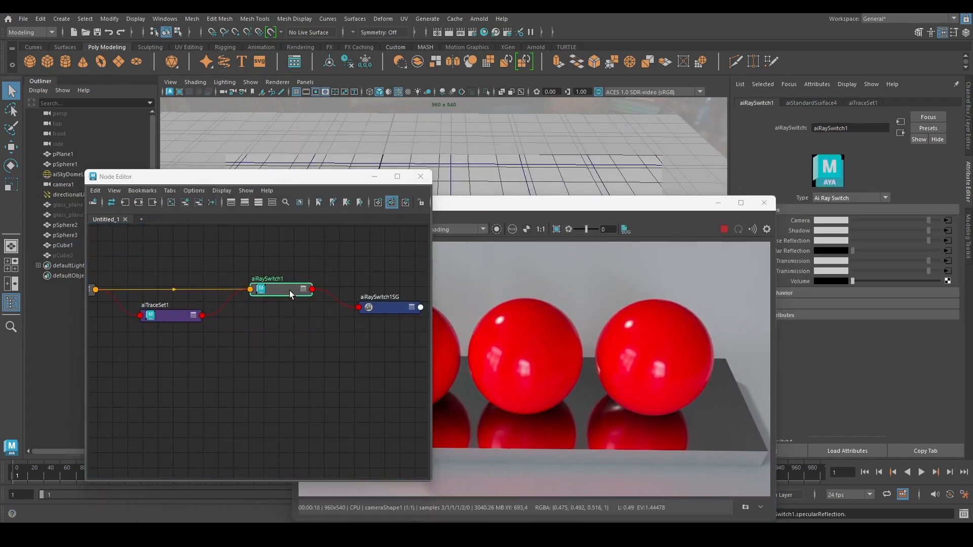
# - Connect aiTraceSet1 to aiRaySwitch1's Camera ray type, keeping the RenderView in sight above the Node Editor
pyautogui.moveTo(636, 205); pyautogui.dragTo(432, 43)
pyautogui.click(293, 411)
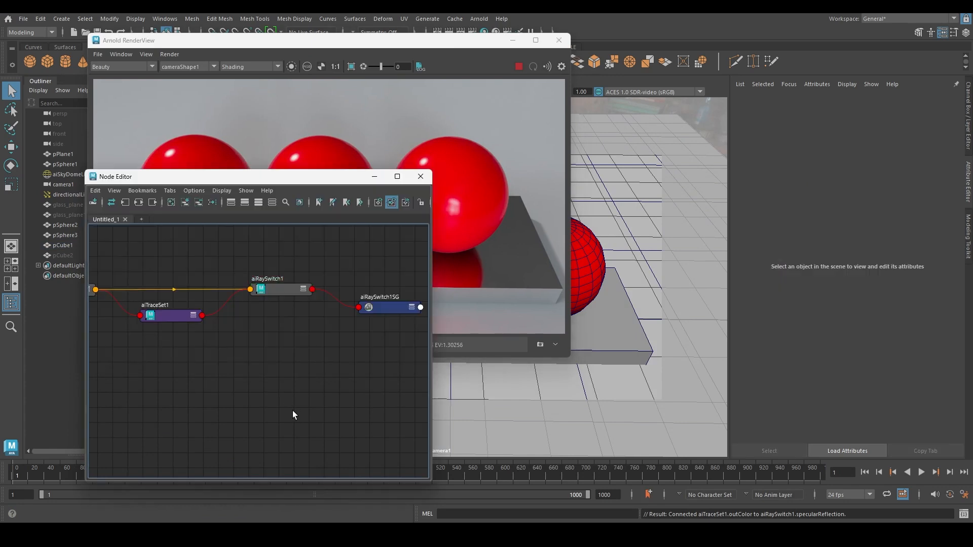
pyautogui.moveTo(274, 176); pyautogui.dragTo(274, 233)
pyautogui.click(273, 351)
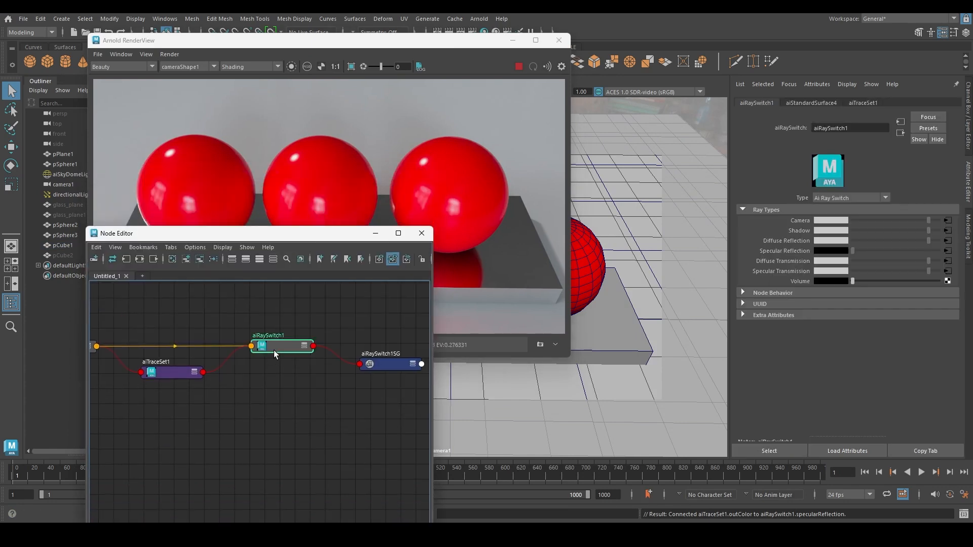
pyautogui.moveTo(167, 373); pyautogui.dragTo(802, 222, button='middle')
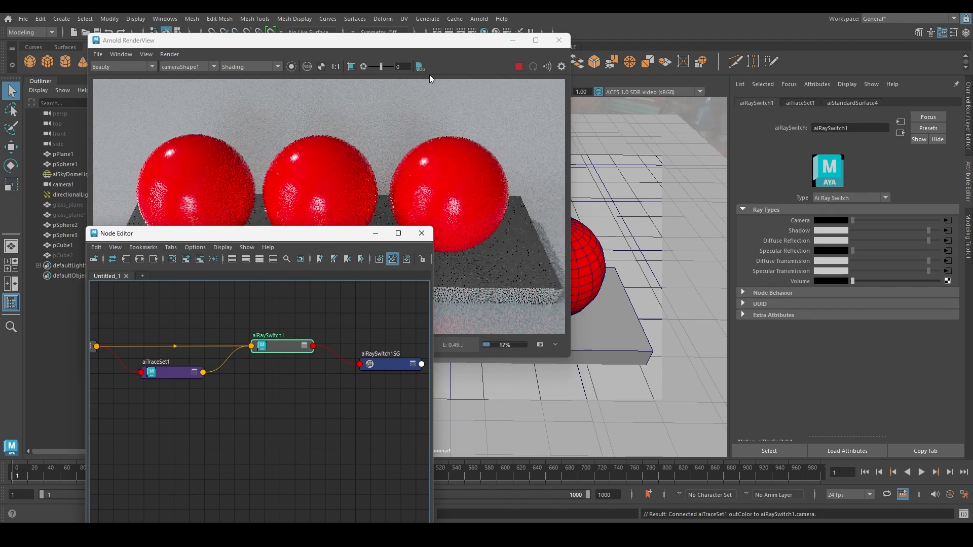
pyautogui.moveTo(404, 35); pyautogui.dragTo(405, 48)
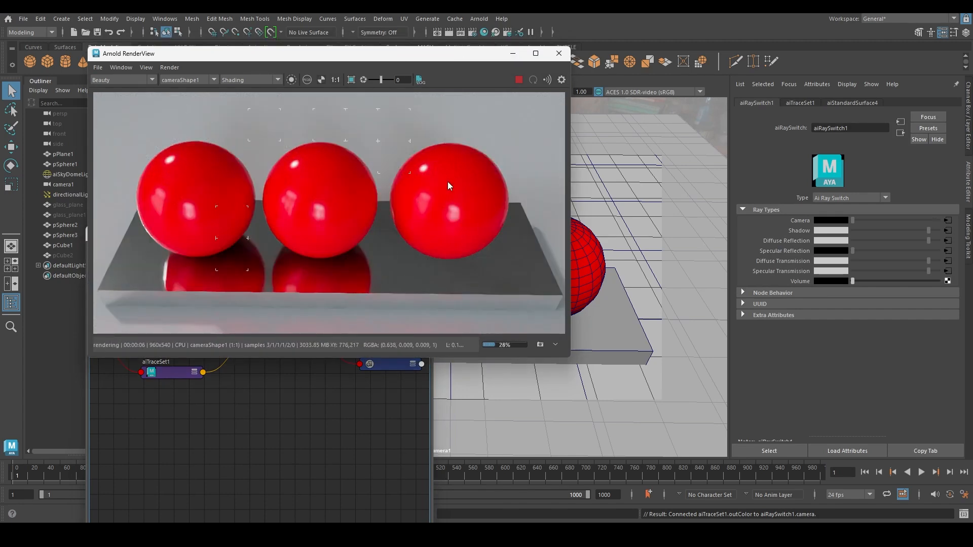
# - Review aiTraceSet1's Trace Set settings and aiRaySwitch1's ray types against the ball reflections in the rendered platform
pyautogui.click(369, 434)
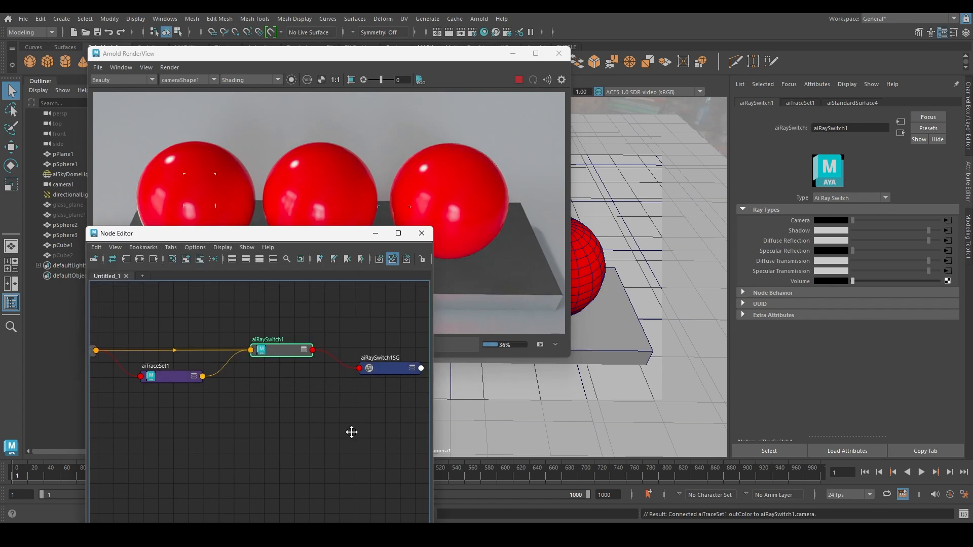
pyautogui.moveTo(216, 226); pyautogui.dragTo(324, 322)
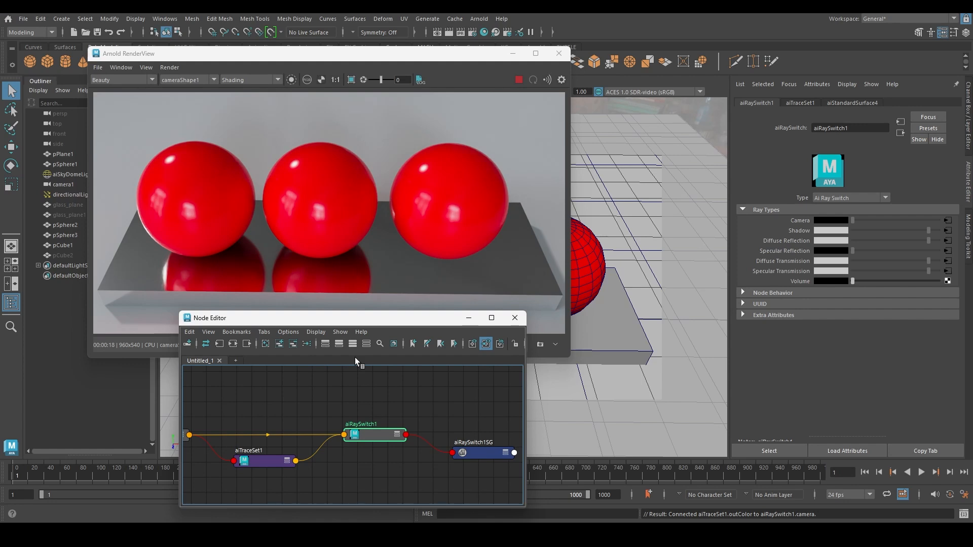
pyautogui.click(260, 460)
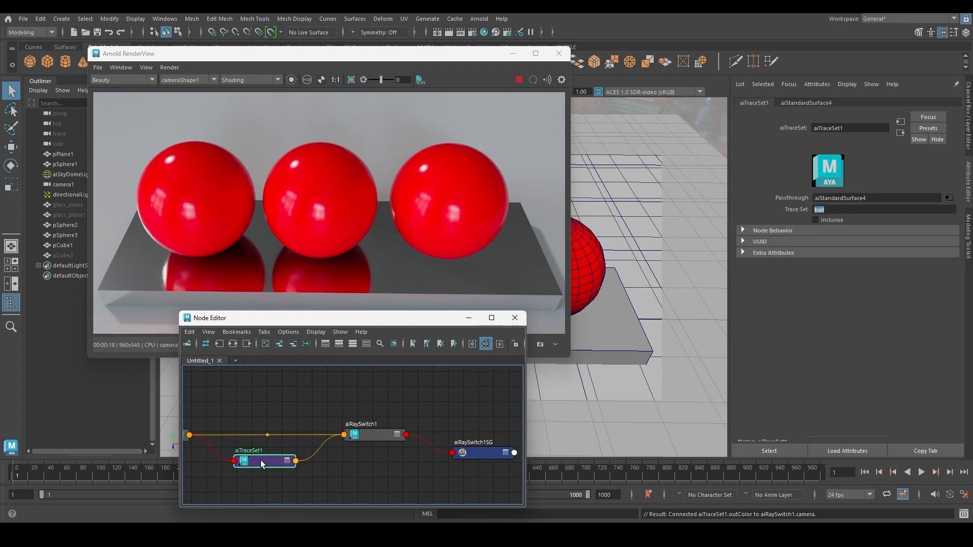
pyautogui.click(376, 437)
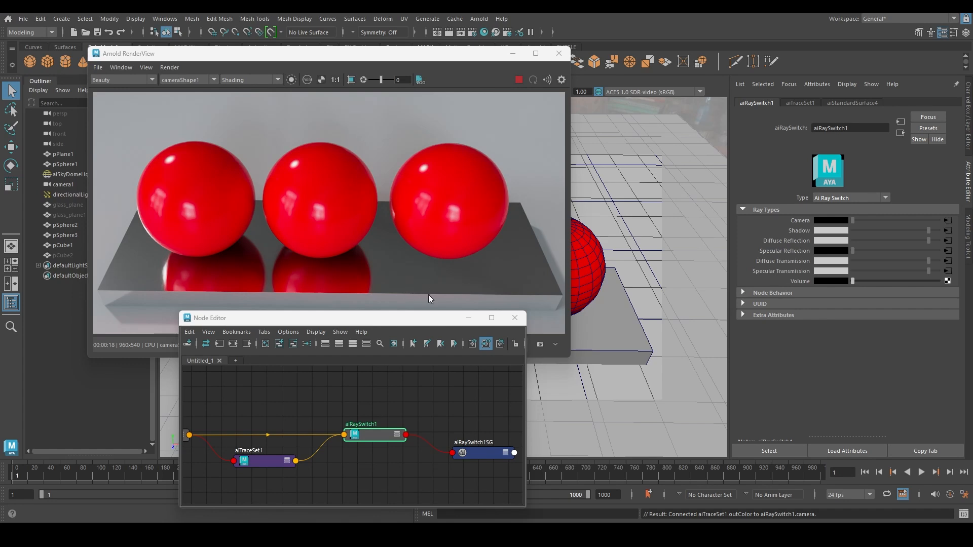
pyautogui.click(459, 287)
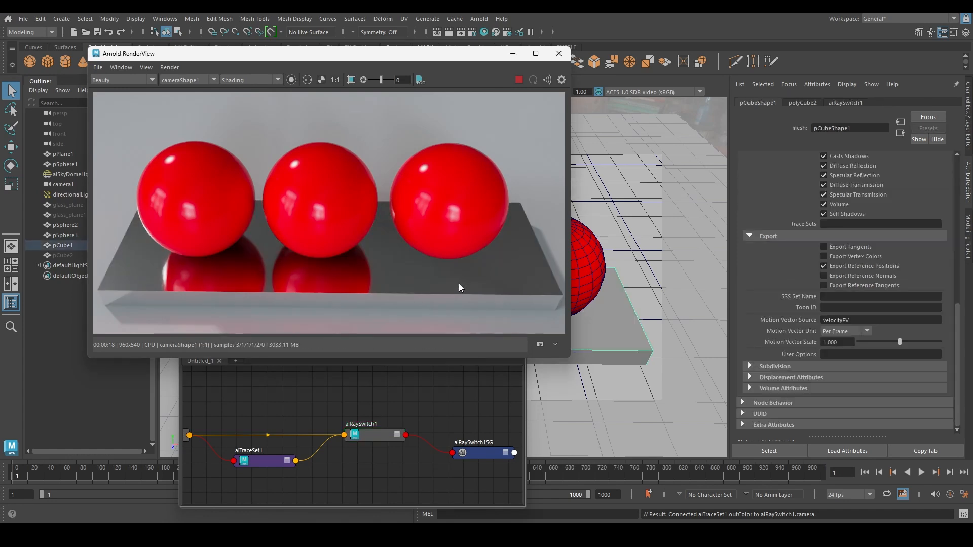
pyautogui.click(421, 400)
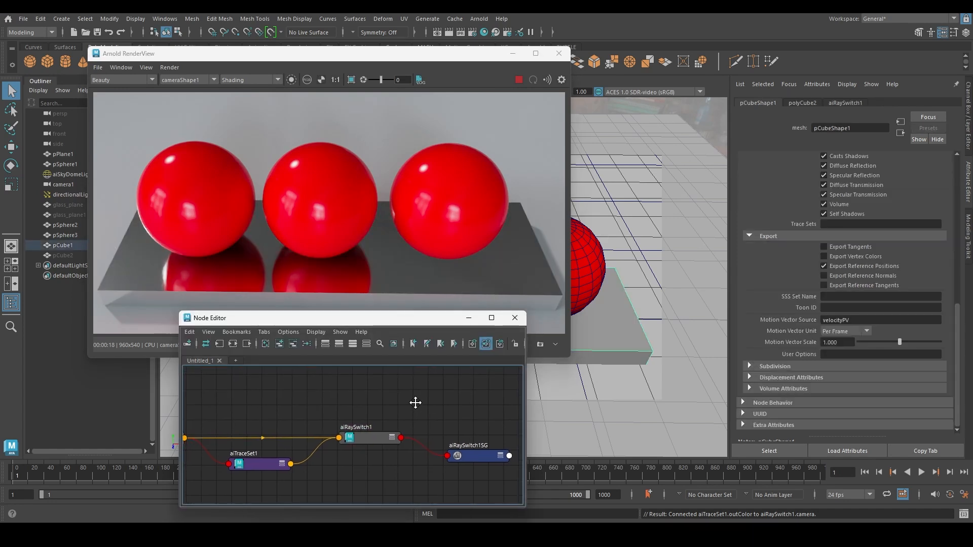
# - Stop the live render and unhide pCube2 beside the balls
pyautogui.click(522, 78)
pyautogui.click(372, 440)
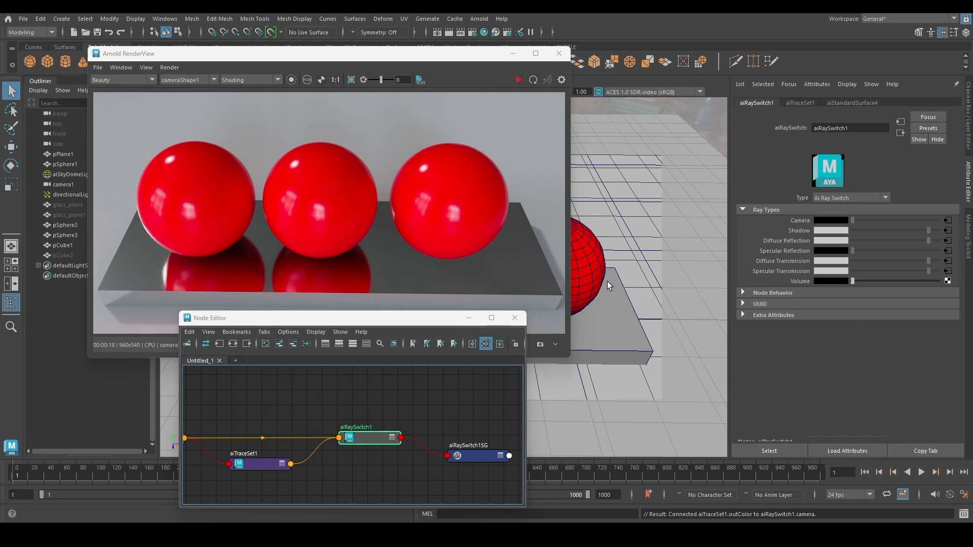
pyautogui.click(60, 253)
pyautogui.hotkey('shift', 'h')
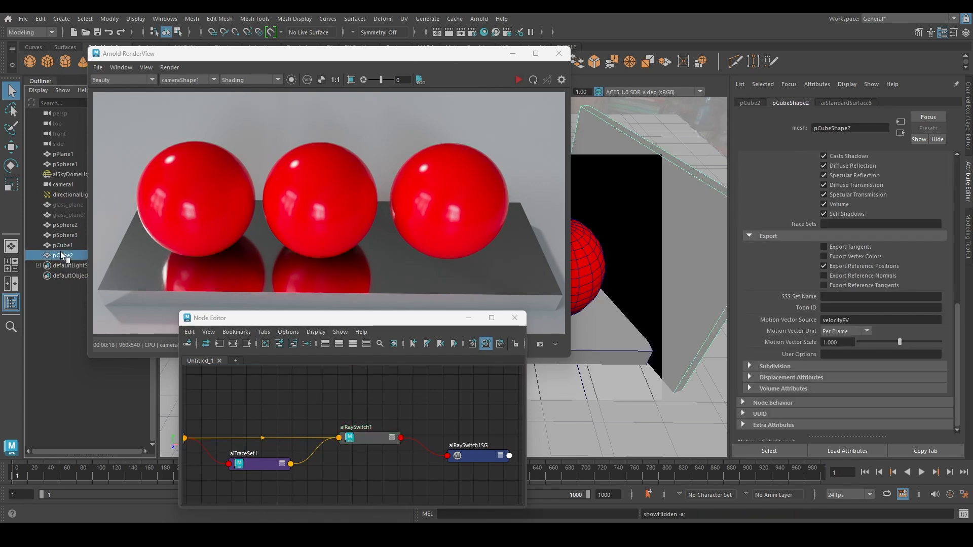
# - Rearrange the Node Editor and RenderView around the viewport and restart the live render with pCube2 in the scene
pyautogui.moveTo(375, 53); pyautogui.dragTo(565, 374)
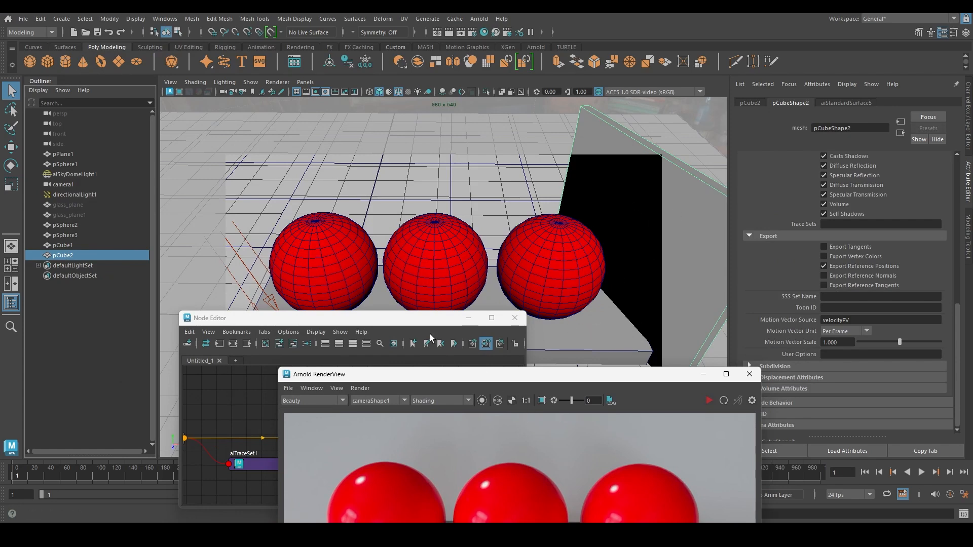
pyautogui.moveTo(428, 323); pyautogui.dragTo(349, 268)
pyautogui.moveTo(349, 268); pyautogui.dragTo(305, 130)
pyautogui.click(241, 246)
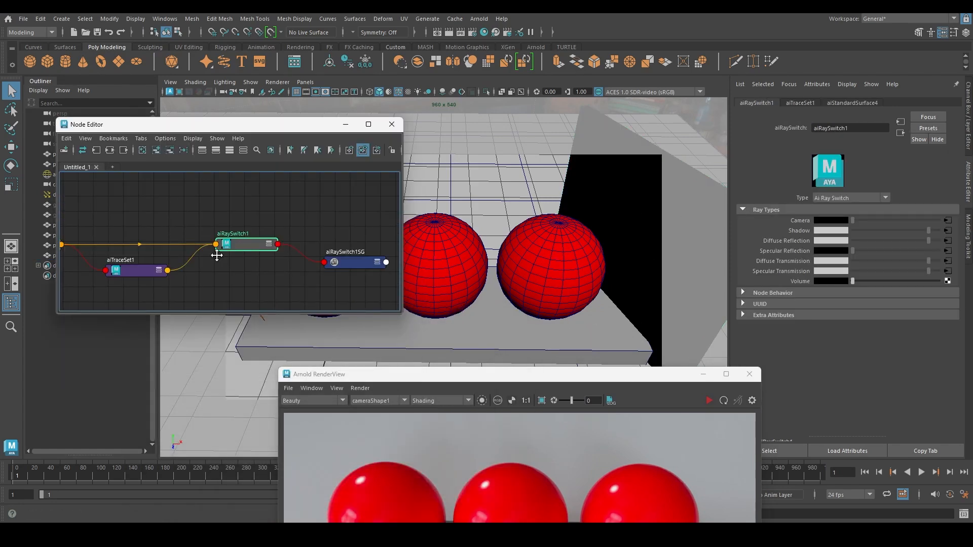
pyautogui.keyDown('alt'); pyautogui.moveTo(218, 255); pyautogui.dragTo(343, 271, button='middle'); pyautogui.keyUp('alt')
pyautogui.moveTo(560, 374); pyautogui.dragTo(401, 126)
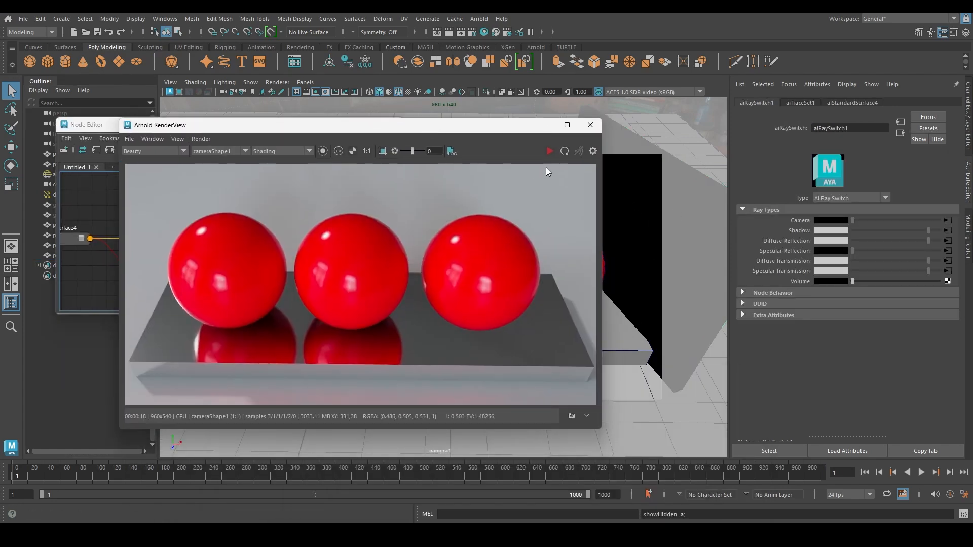
pyautogui.click(550, 152)
# - Pull camera1 back and reframe the render to bring the reflections in pCube2 and the platform into view
pyautogui.scroll(-2, 490, 273)
pyautogui.moveTo(490, 273); pyautogui.dragTo(417, 264, button='middle')
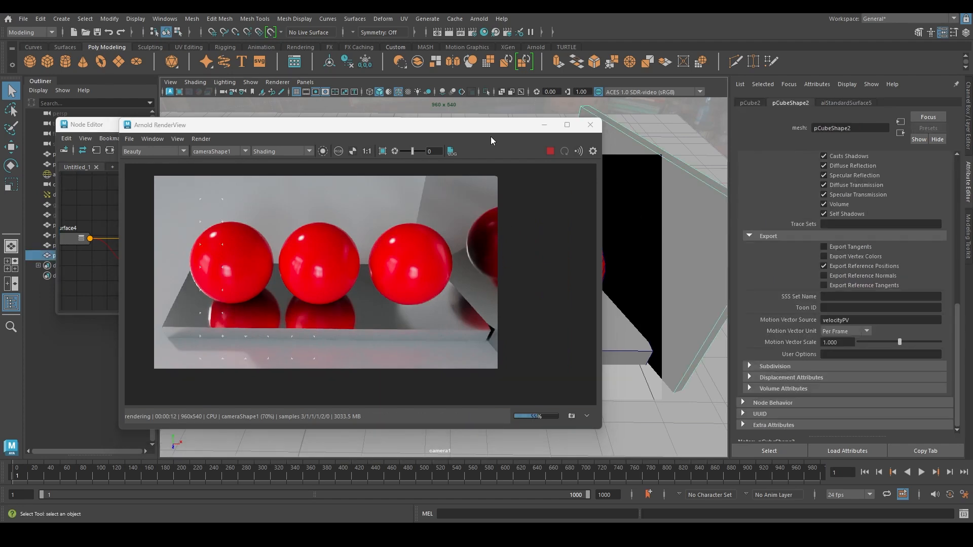
pyautogui.moveTo(492, 125); pyautogui.dragTo(418, 134)
pyautogui.keyDown('alt'); pyautogui.moveTo(587, 238); pyautogui.dragTo(545, 237, button='right'); pyautogui.keyUp('alt')
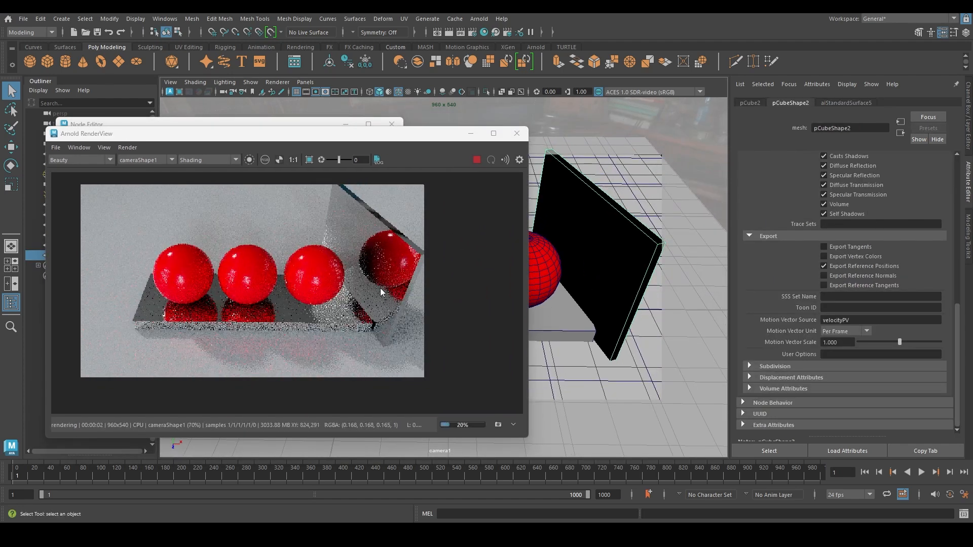
pyautogui.scroll(1, 388, 288)
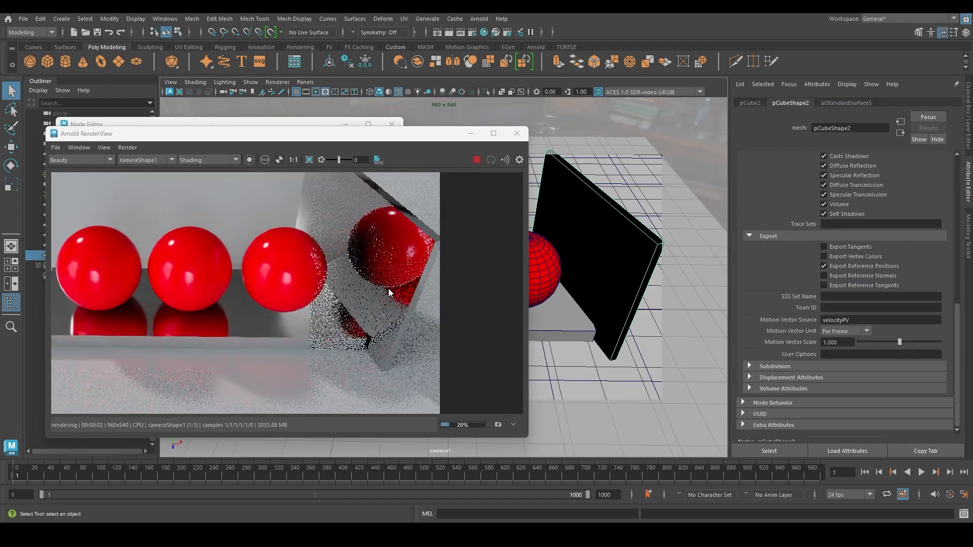
pyautogui.click(272, 329)
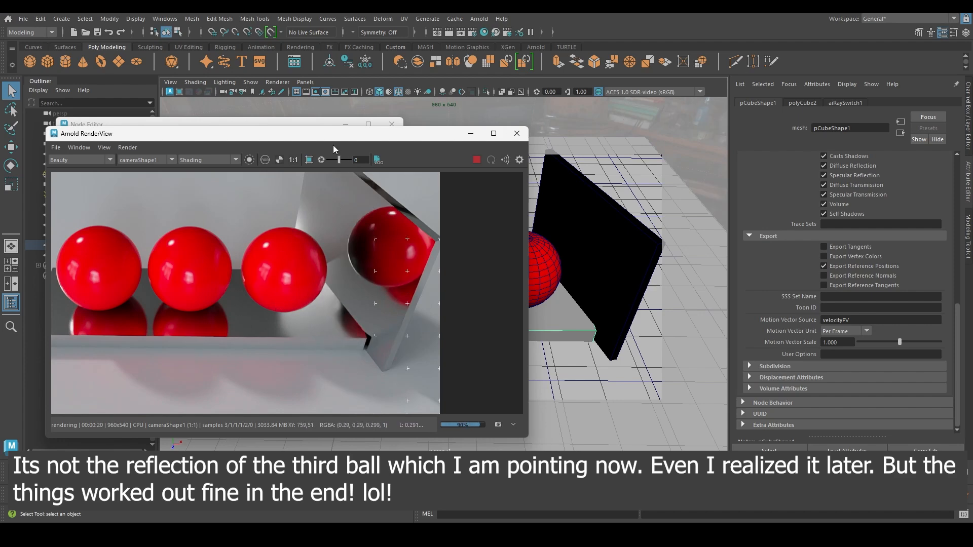
# - Reconnect aiTraceSet1 to aiRaySwitch1's Specular Reflection ray type
pyautogui.moveTo(336, 139); pyautogui.dragTo(430, 284)
pyautogui.click(273, 238)
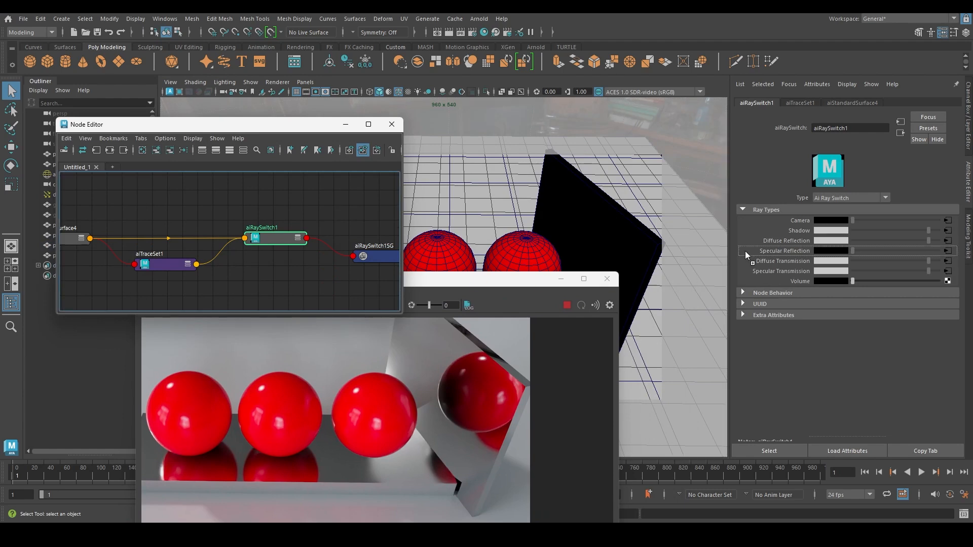
pyautogui.moveTo(779, 248); pyautogui.dragTo(779, 248, button='middle')
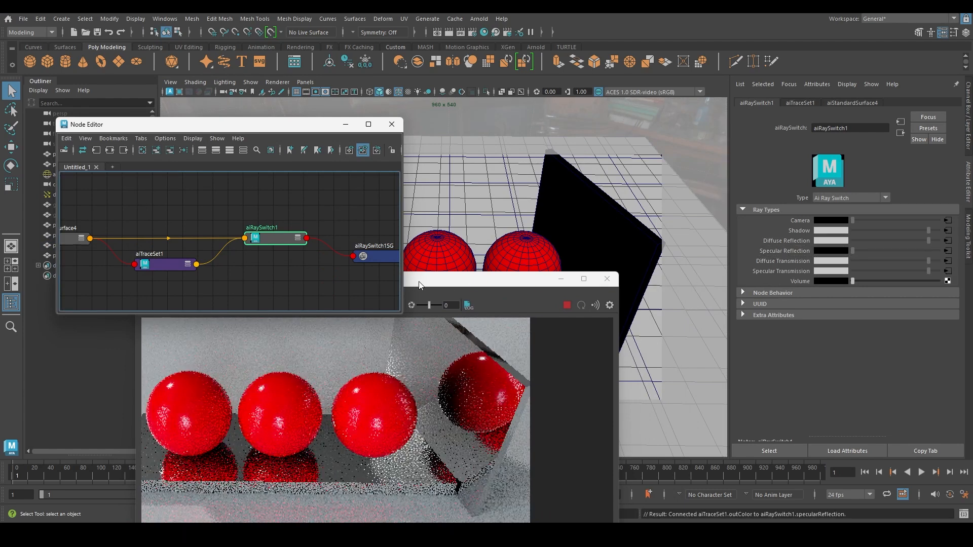
# - Update the full scene in the RenderView and reconnect aiStandardSurface4 to aiRaySwitch1's Camera ray type
pyautogui.moveTo(469, 276); pyautogui.dragTo(444, 262)
pyautogui.click(202, 279)
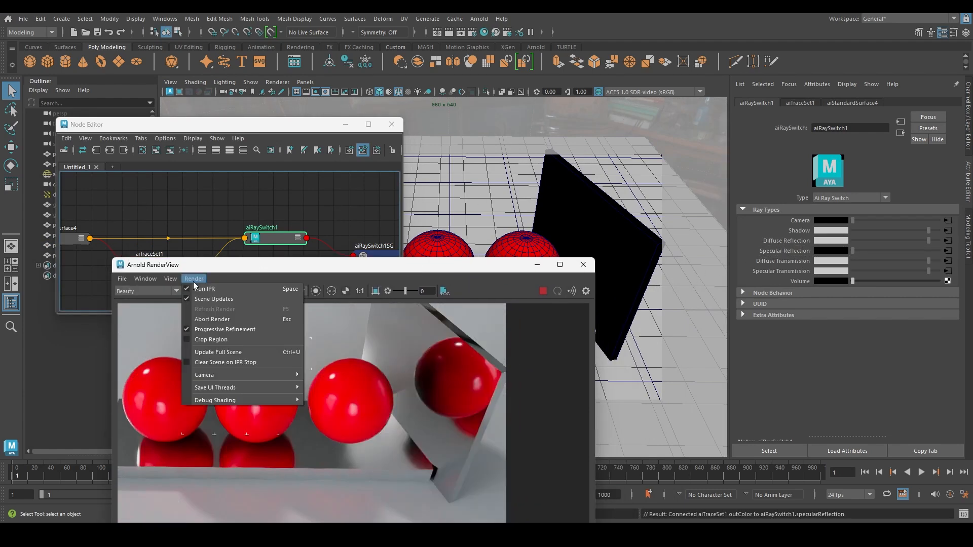
pyautogui.click(214, 354)
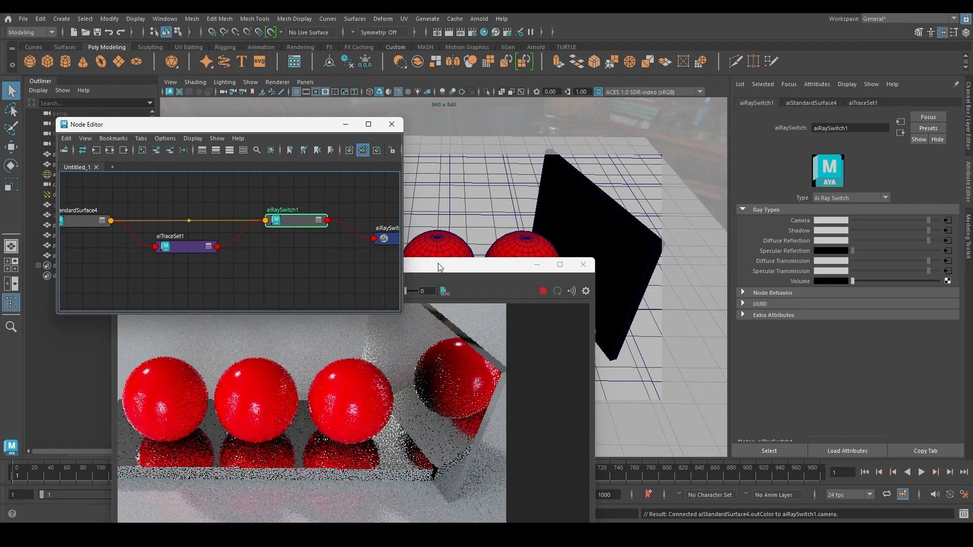
pyautogui.moveTo(438, 264); pyautogui.dragTo(493, 265)
# - Expand aiRaySwitch1's inputs and place aiTraceSet1 lower in the graph so each ray type's connection can be traced
pyautogui.click(319, 221)
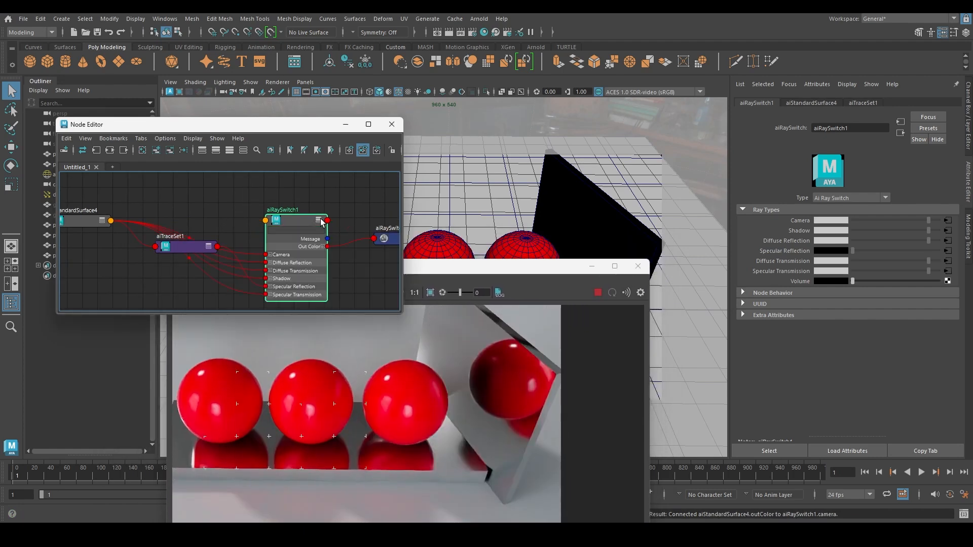
pyautogui.keyDown('alt'); pyautogui.moveTo(245, 262); pyautogui.dragTo(270, 236, button='middle'); pyautogui.keyUp('alt')
pyautogui.click(214, 226)
pyautogui.moveTo(214, 226); pyautogui.dragTo(205, 274)
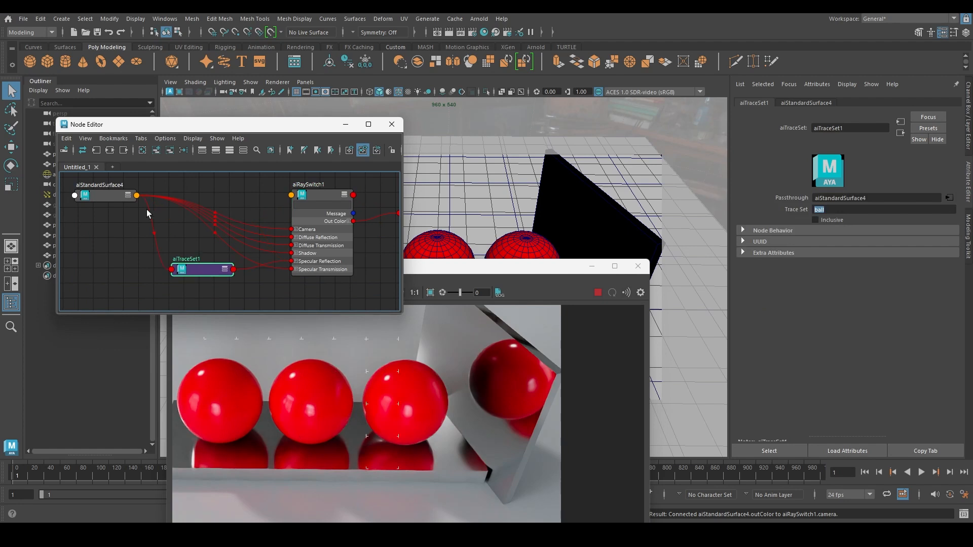
pyautogui.click(111, 196)
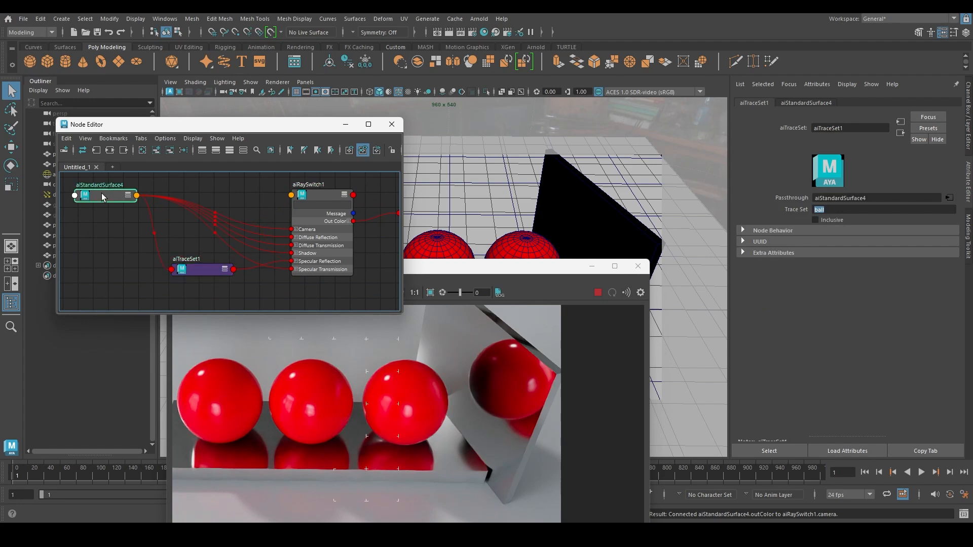
pyautogui.click(322, 229)
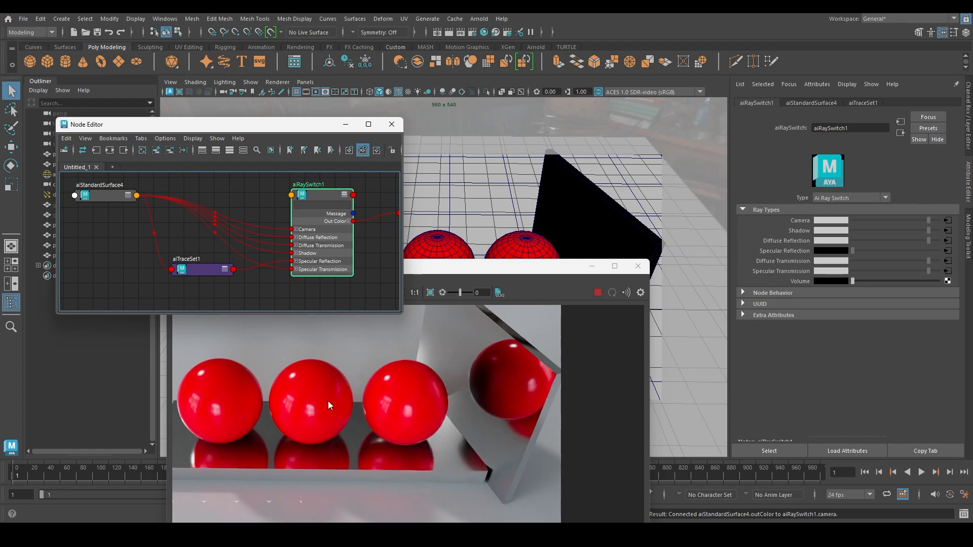
# - Connect aiStandardSurface4 to aiRaySwitch1's Specular Reflection ray type and check the reflections on the platform and mirror panel
pyautogui.moveTo(574, 239); pyautogui.dragTo(805, 251, button='middle')
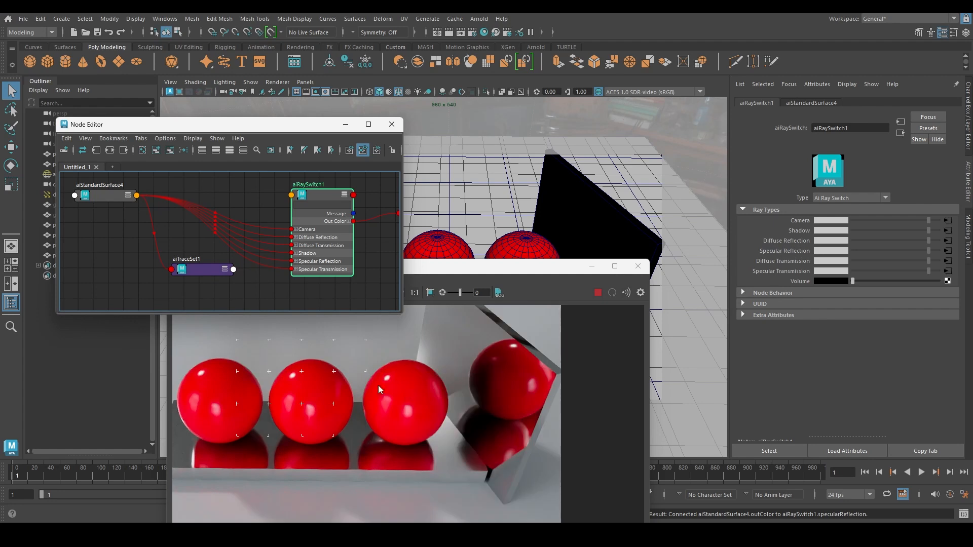
pyautogui.click(403, 461)
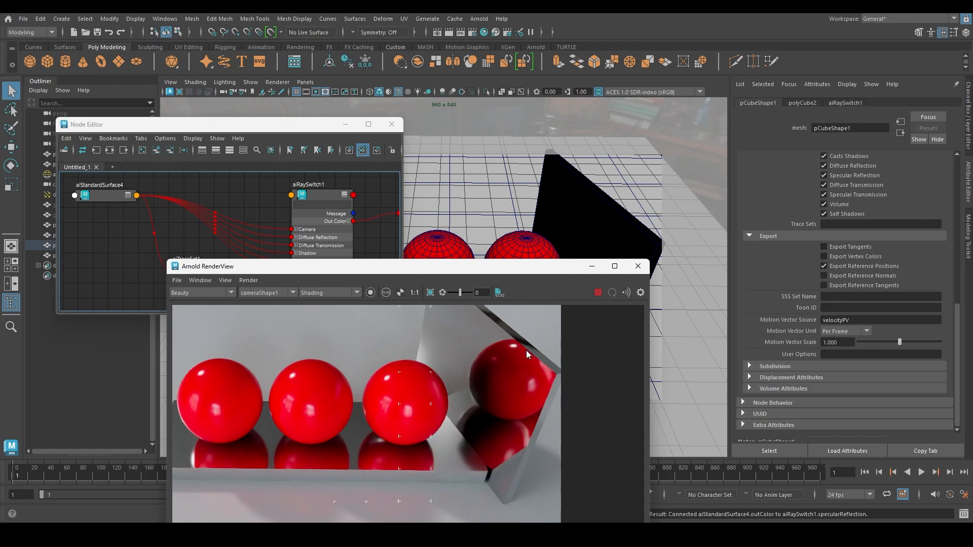
pyautogui.click(506, 348)
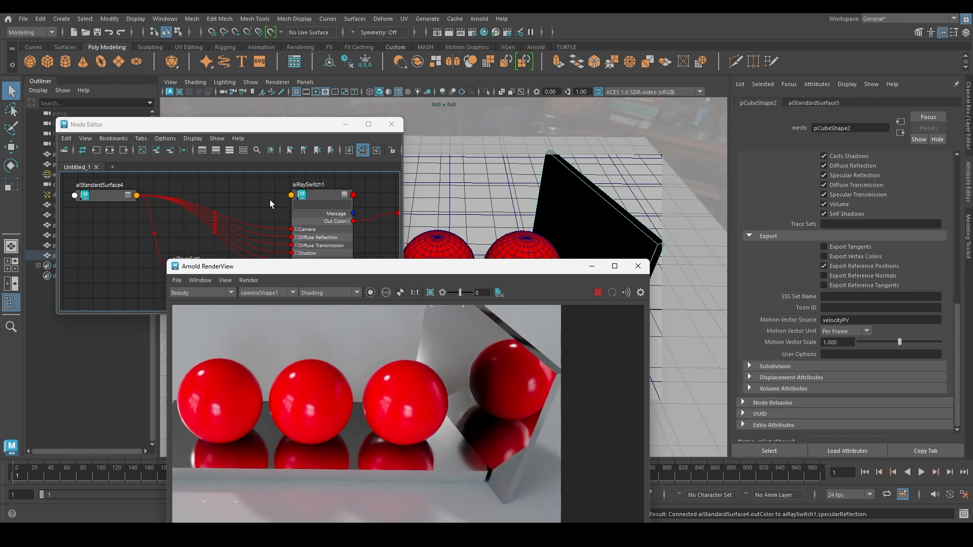
# - Connect aiTraceSet1 back to aiRaySwitch1's Specular Reflection ray type and check the platform's reflections in the render
pyautogui.keyDown('alt'); pyautogui.moveTo(270, 200); pyautogui.dragTo(280, 197, button='middle'); pyautogui.keyUp('alt')
pyautogui.click(218, 267)
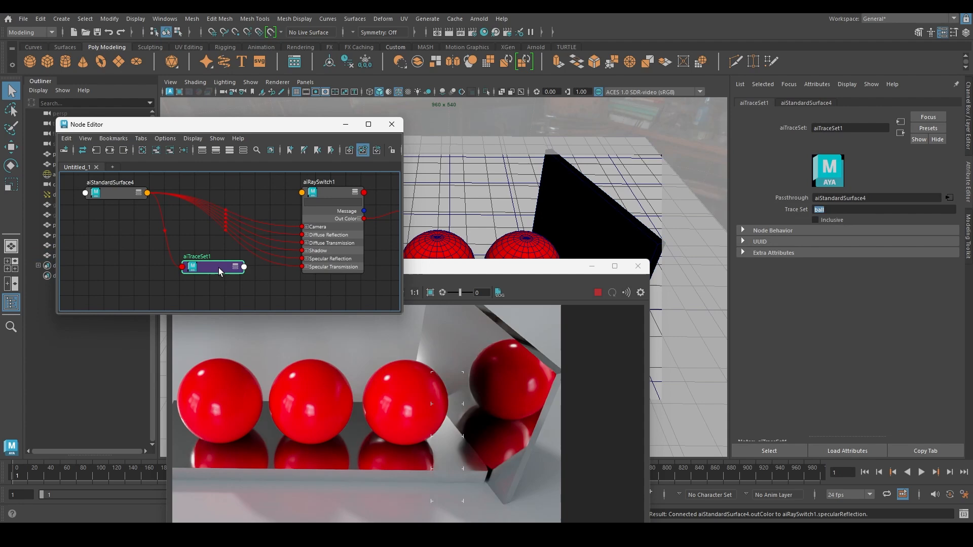
pyautogui.click(343, 248)
pyautogui.moveTo(226, 265); pyautogui.dragTo(799, 251, button='middle')
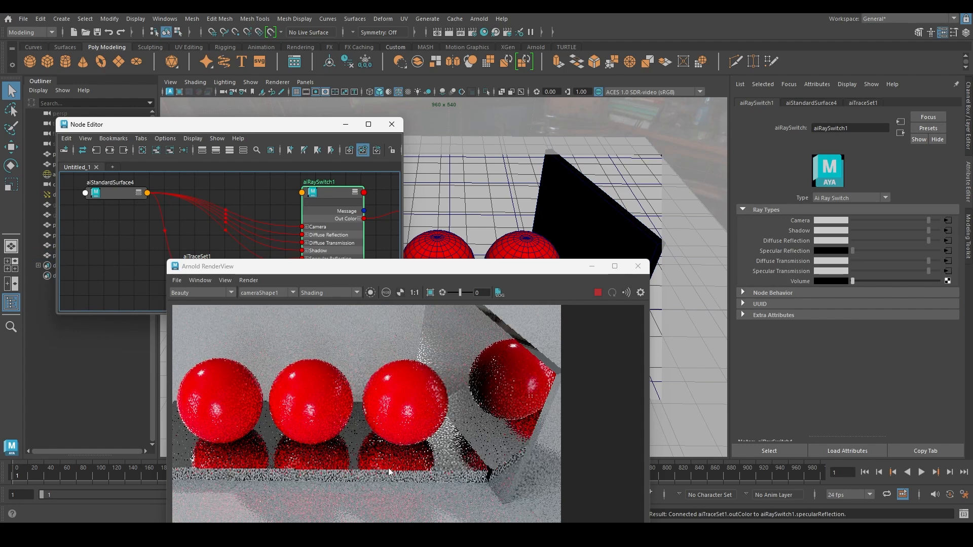
pyautogui.click(437, 470)
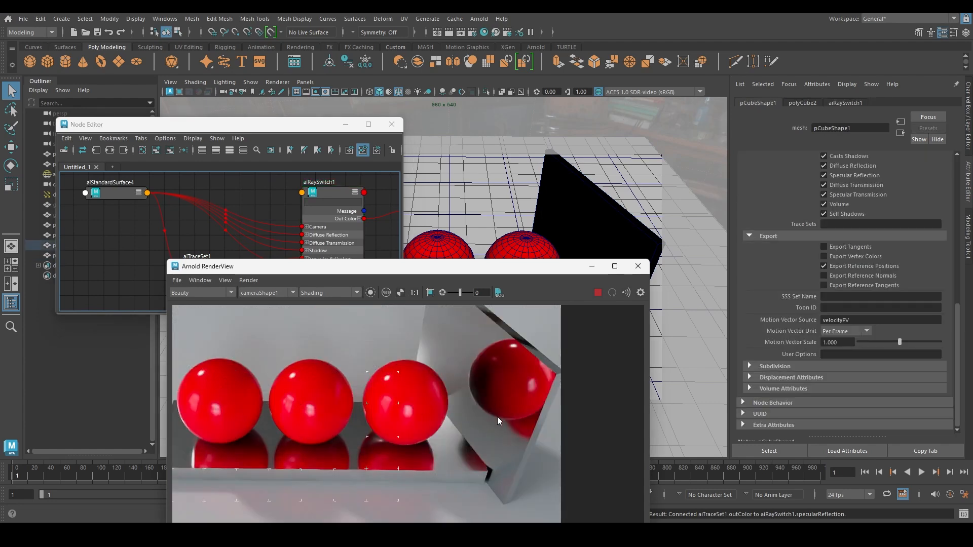
# - Examine how the balls are reflected in the platform and the mirror panel in the render
pyautogui.click(503, 341)
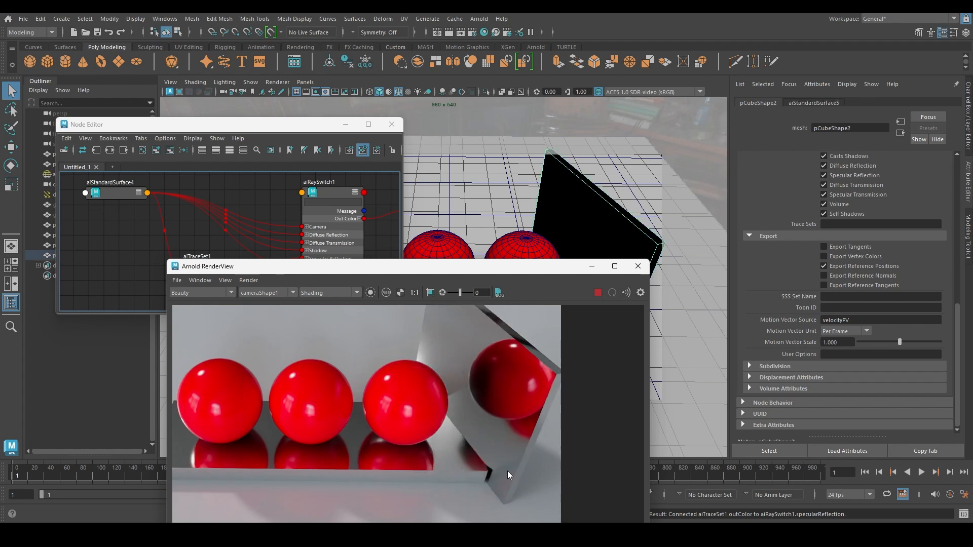
pyautogui.click(348, 246)
pyautogui.click(472, 416)
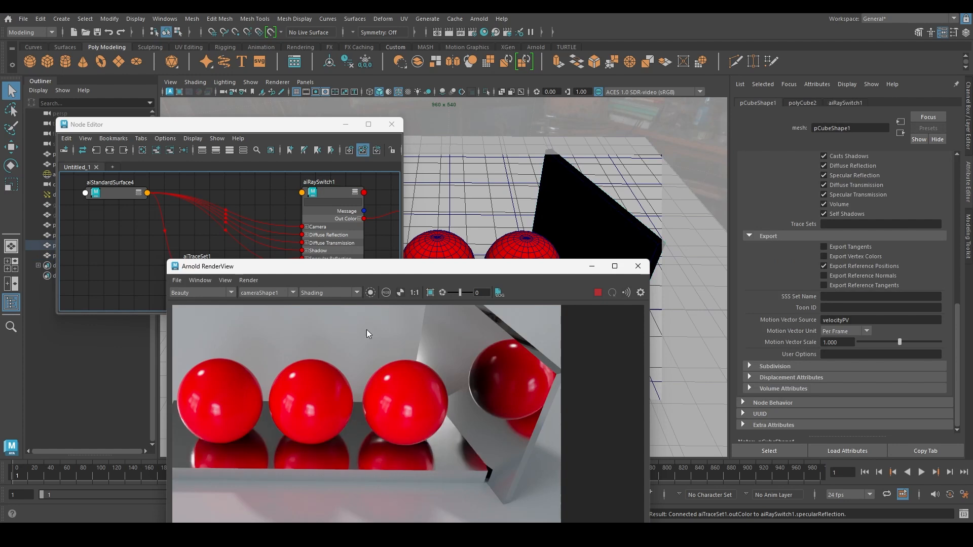
pyautogui.moveTo(365, 270); pyautogui.dragTo(362, 149)
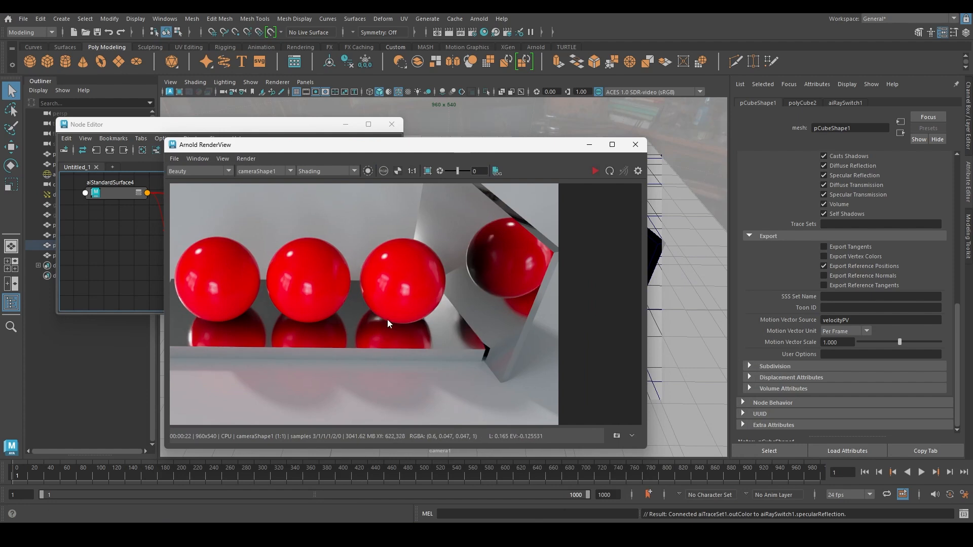
pyautogui.moveTo(467, 147); pyautogui.dragTo(563, 188)
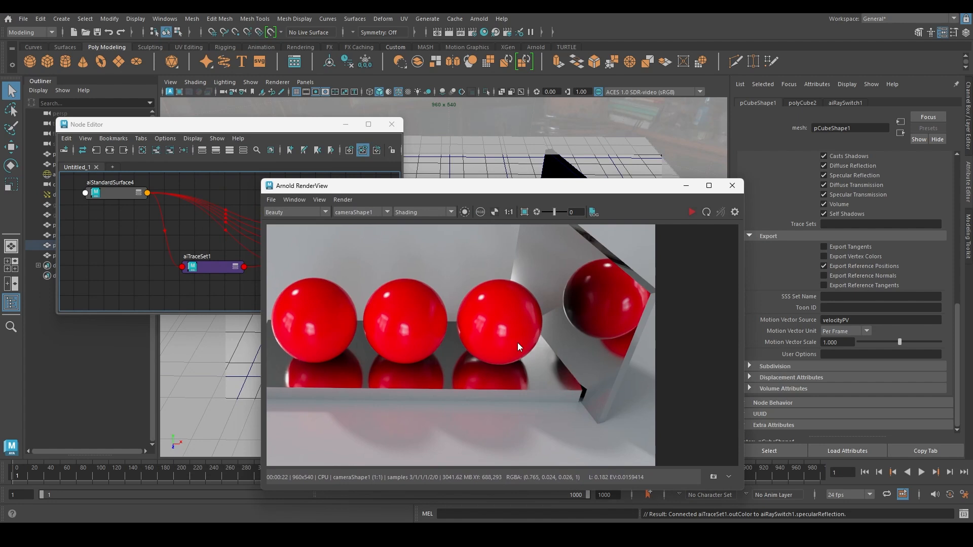
pyautogui.moveTo(507, 190); pyautogui.dragTo(463, 143)
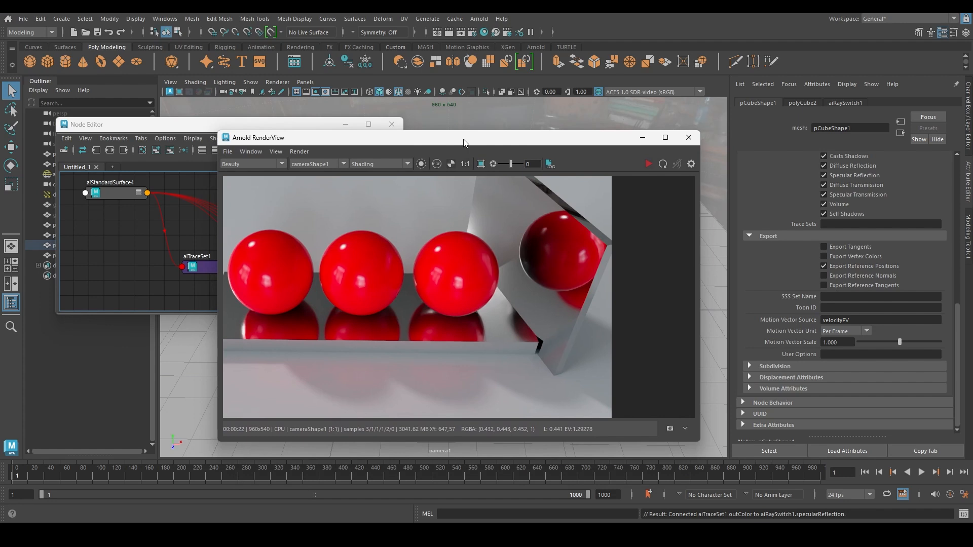
pyautogui.moveTo(463, 143); pyautogui.dragTo(498, 146)
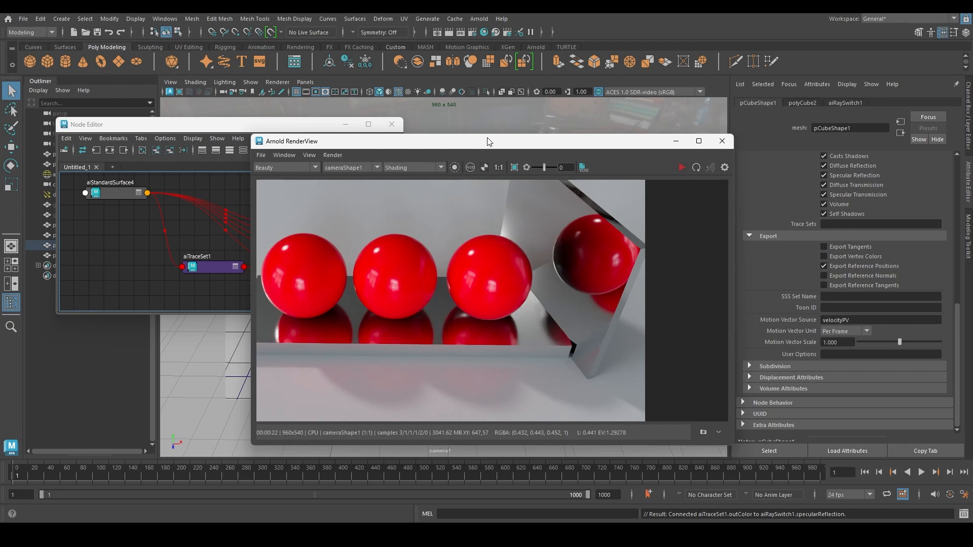
# - Uncover the viewport's spheres and check the Trace Sets value of pSphere1, pSphere2 and pSphere3
pyautogui.moveTo(488, 141); pyautogui.dragTo(498, 310)
pyautogui.moveTo(283, 133); pyautogui.dragTo(192, 337)
pyautogui.moveTo(508, 312); pyautogui.dragTo(529, 328)
pyautogui.click(522, 284)
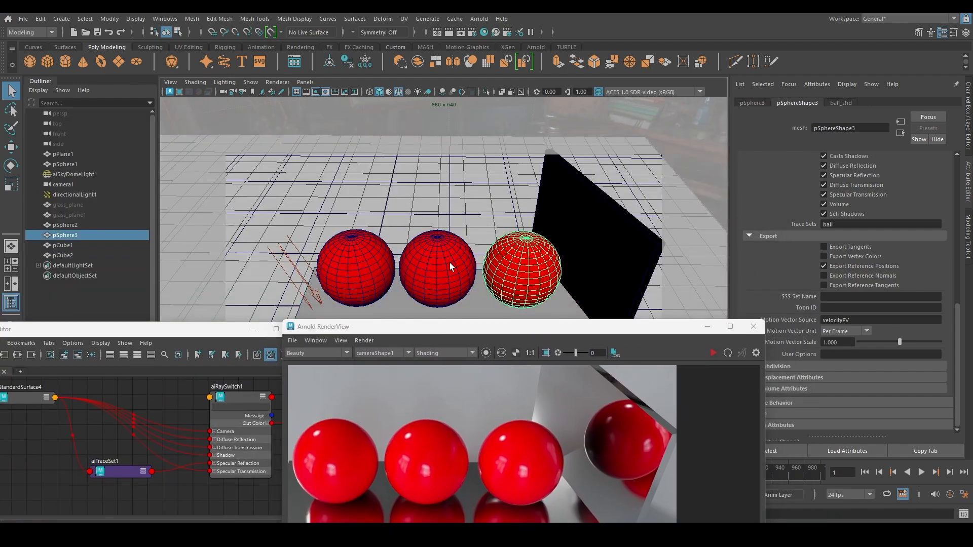
pyautogui.click(449, 262)
pyautogui.click(366, 260)
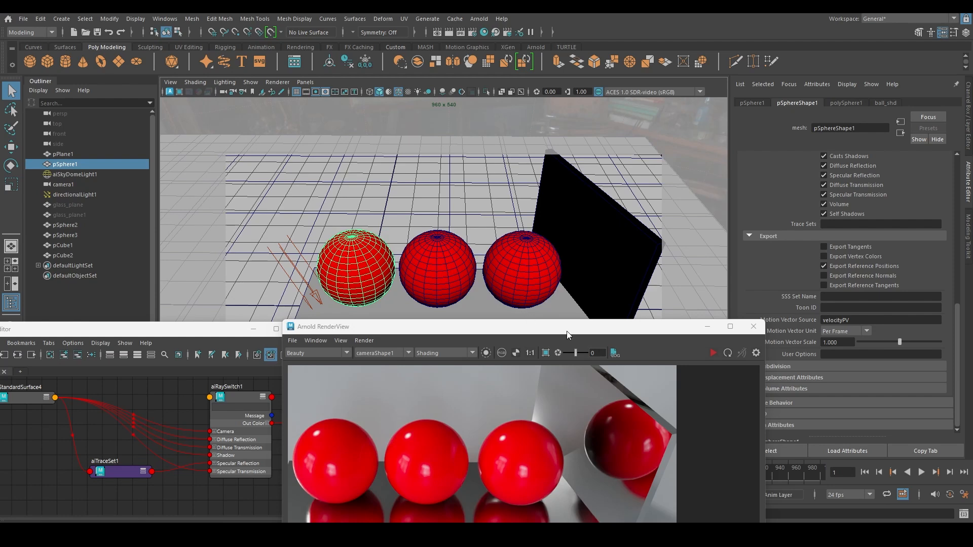
pyautogui.moveTo(567, 335); pyautogui.dragTo(579, 311)
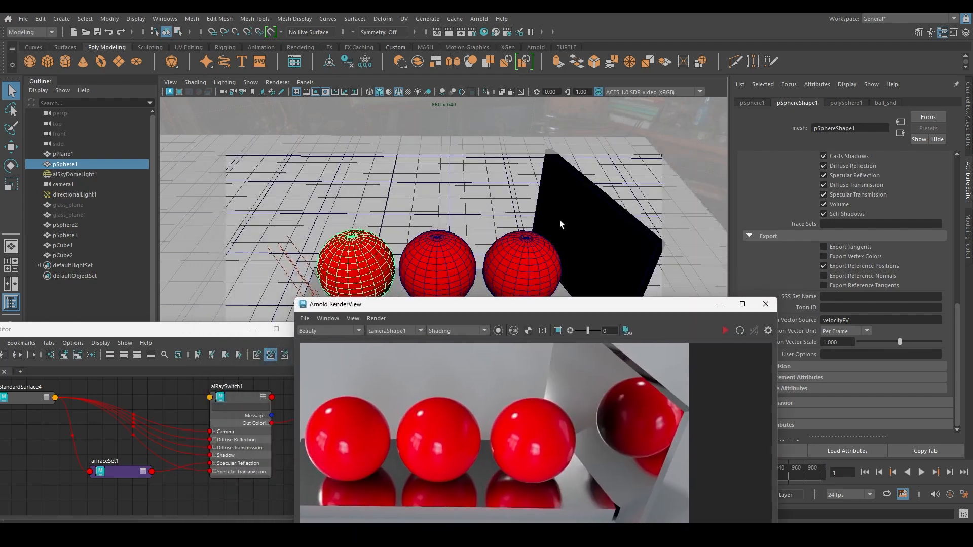
pyautogui.click(443, 265)
pyautogui.click(525, 264)
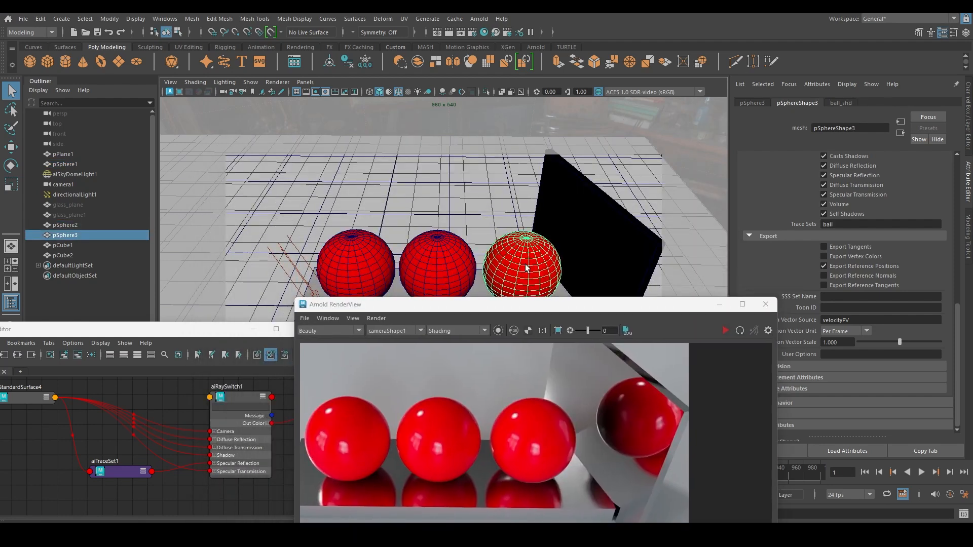
# - Create a set from pSphere2 and pSphere3
pyautogui.click(436, 260)
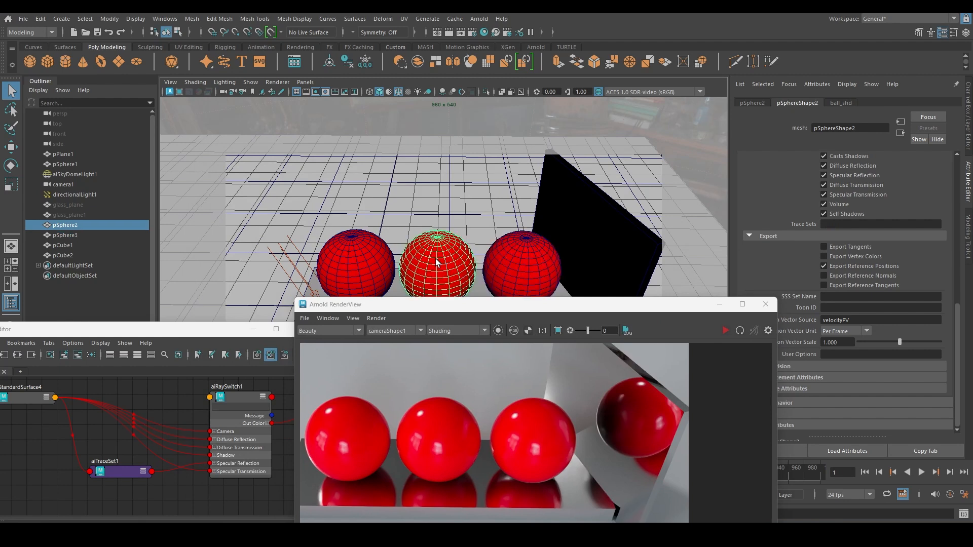
pyautogui.keyDown('shift'); pyautogui.click(530, 262); pyautogui.keyUp('shift')
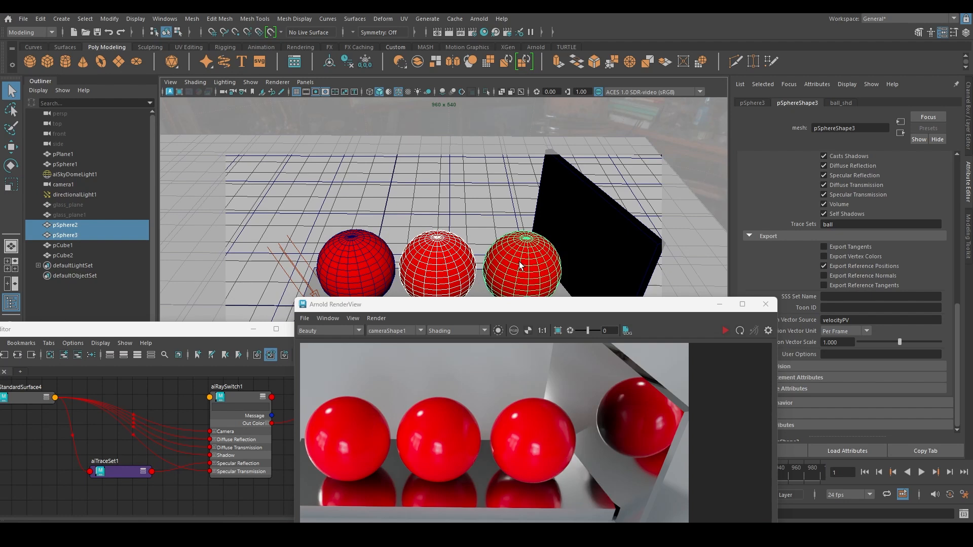
pyautogui.moveTo(609, 310); pyautogui.dragTo(621, 373)
pyautogui.rightClick(84, 300)
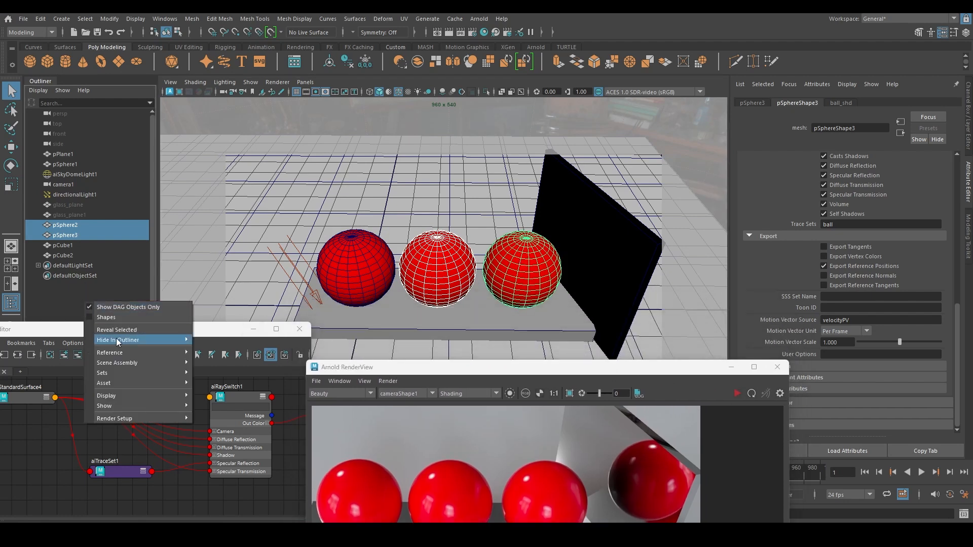
pyautogui.moveTo(173, 376)
pyautogui.click(230, 372)
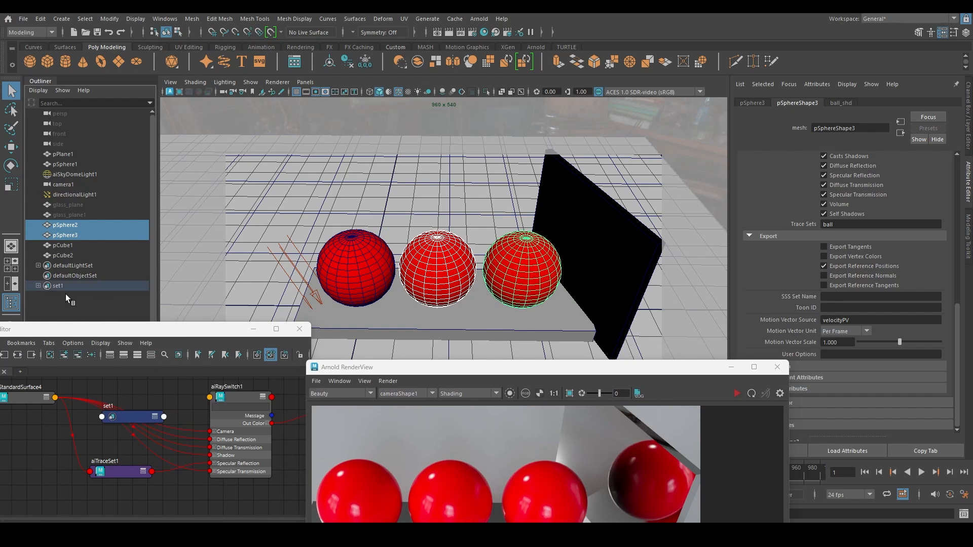
# - Review the set creation commands available in the Outliner and among the general object creation commands
pyautogui.rightClick(74, 304)
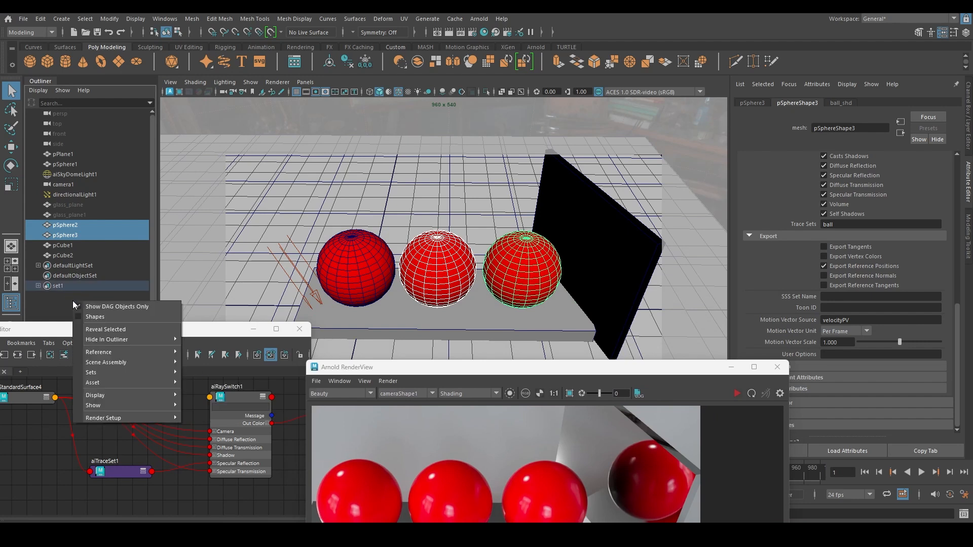
pyautogui.moveTo(116, 372)
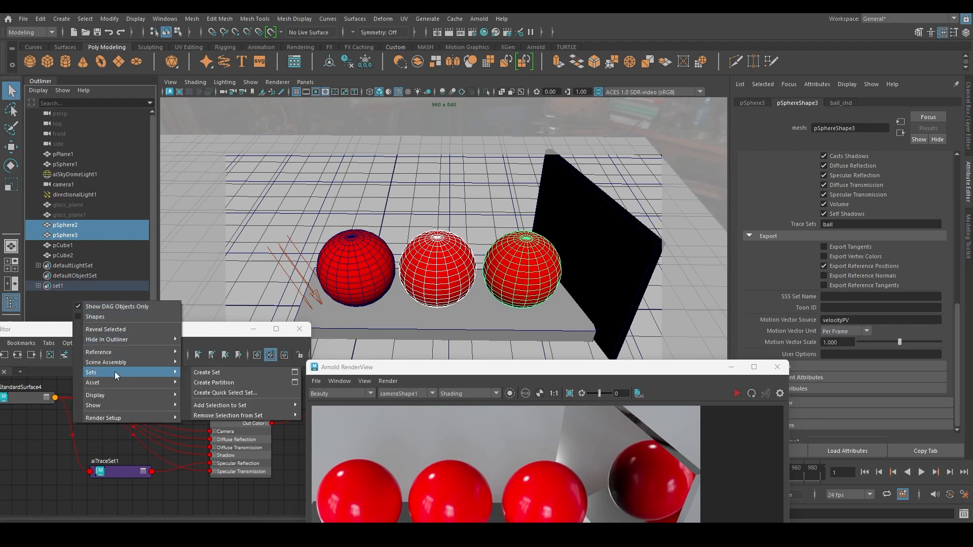
pyautogui.click(56, 286)
pyautogui.click(61, 19)
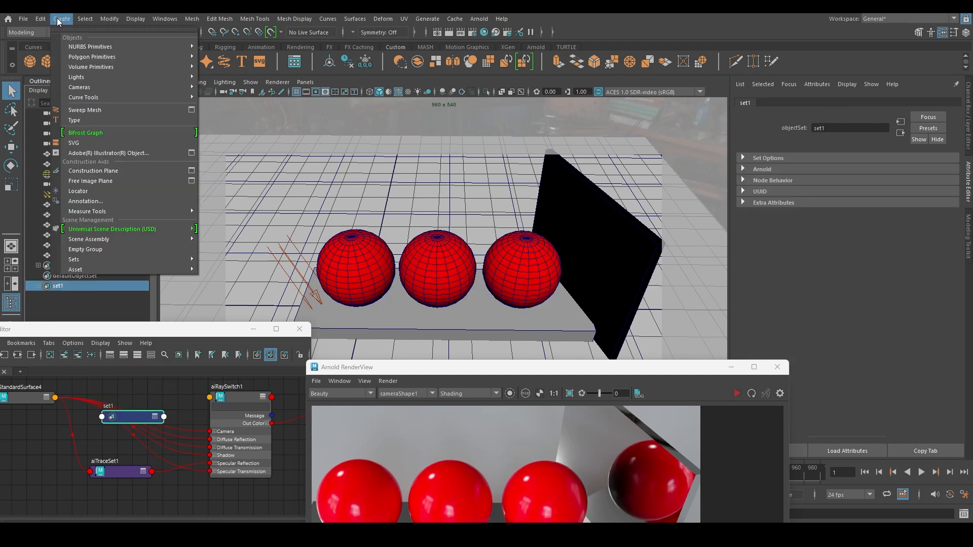
pyautogui.moveTo(93, 264)
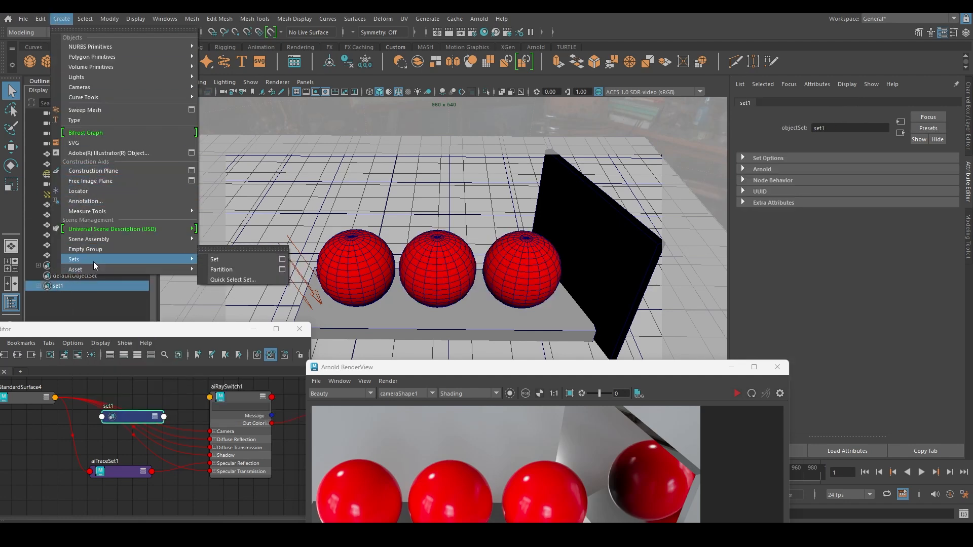
pyautogui.click(63, 297)
# - Rename the new set to set_balls1
pyautogui.doubleClick(61, 286)
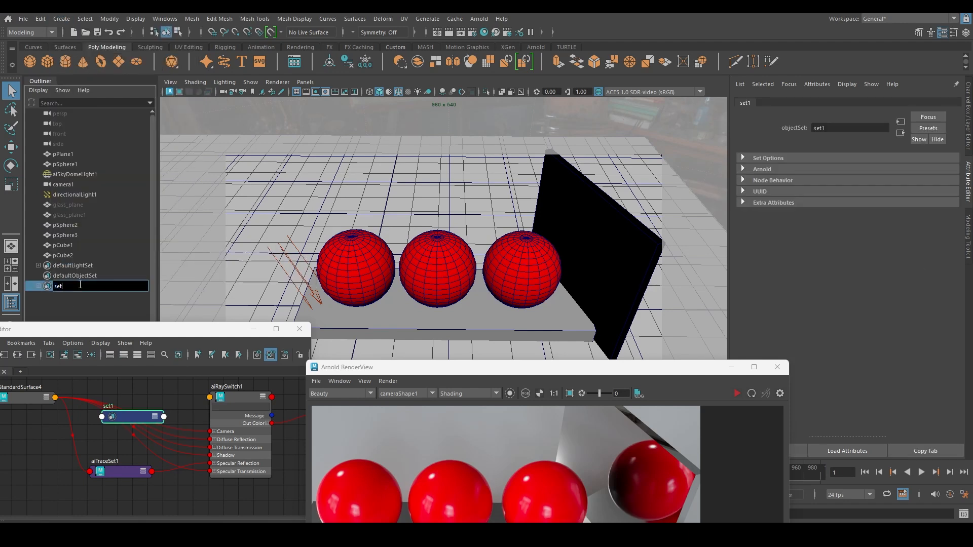
pyautogui.write('balls1')
pyautogui.press('Return')
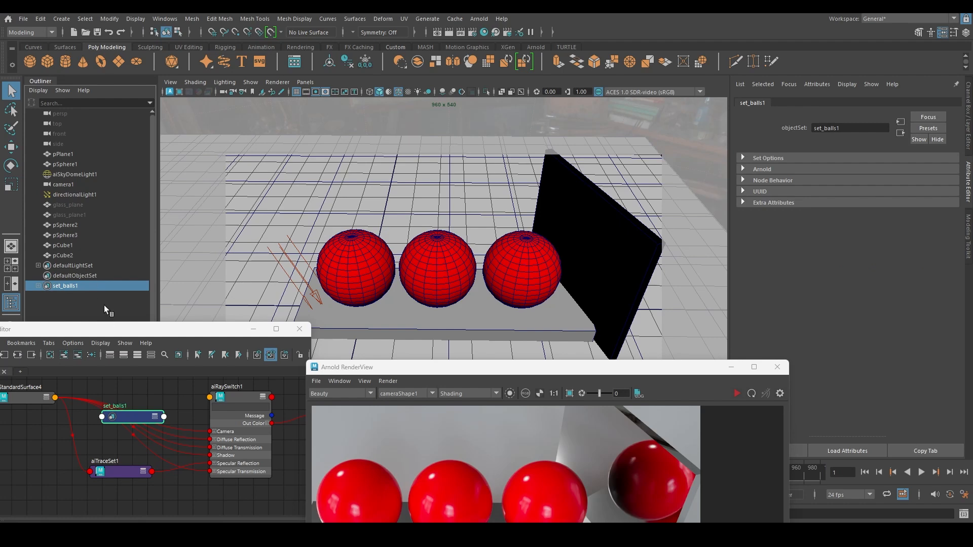
# - Replace the members of set_balls1 with pSphere1 and pSphere2
pyautogui.click(362, 276)
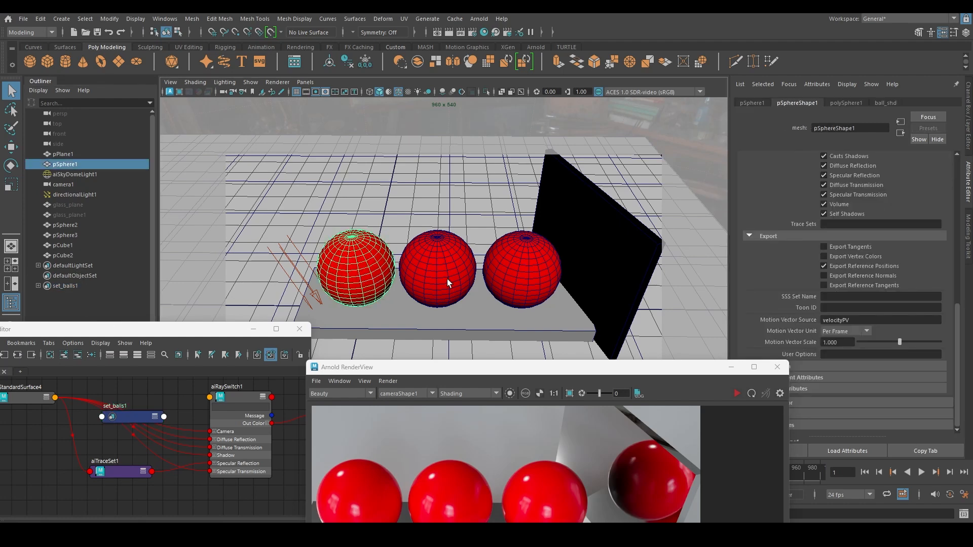
pyautogui.keyDown('shift'); pyautogui.click(452, 268); pyautogui.keyUp('shift')
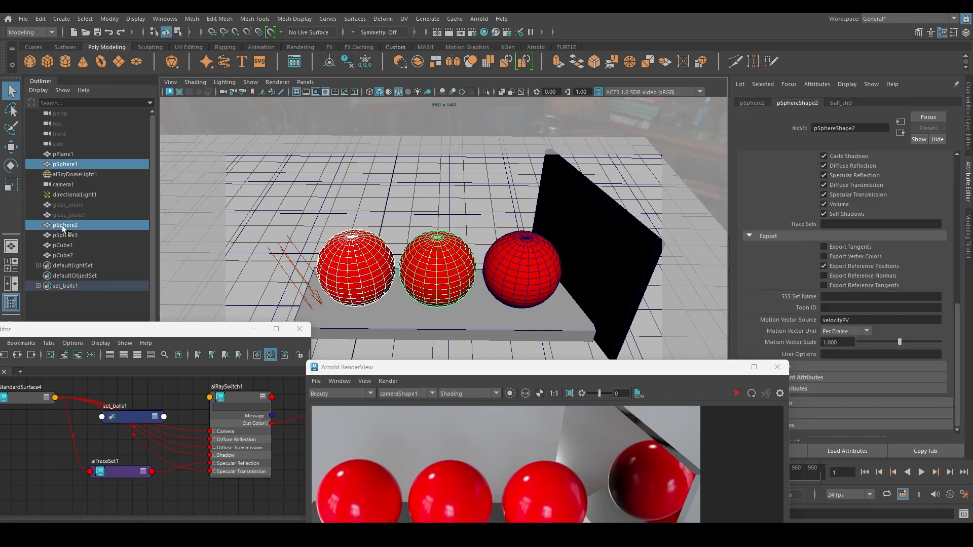
pyautogui.click(38, 286)
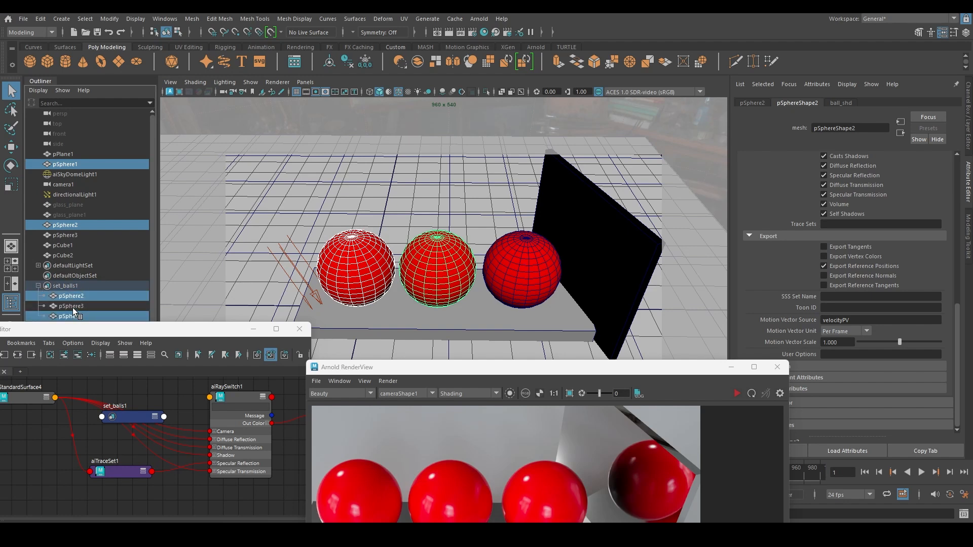
pyautogui.moveTo(88, 296)
pyautogui.mouseDown(button='middle')
pyautogui.moveTo(90, 278)
pyautogui.moveTo(69, 290)
pyautogui.moveTo(75, 283)
pyautogui.mouseUp(button='middle')
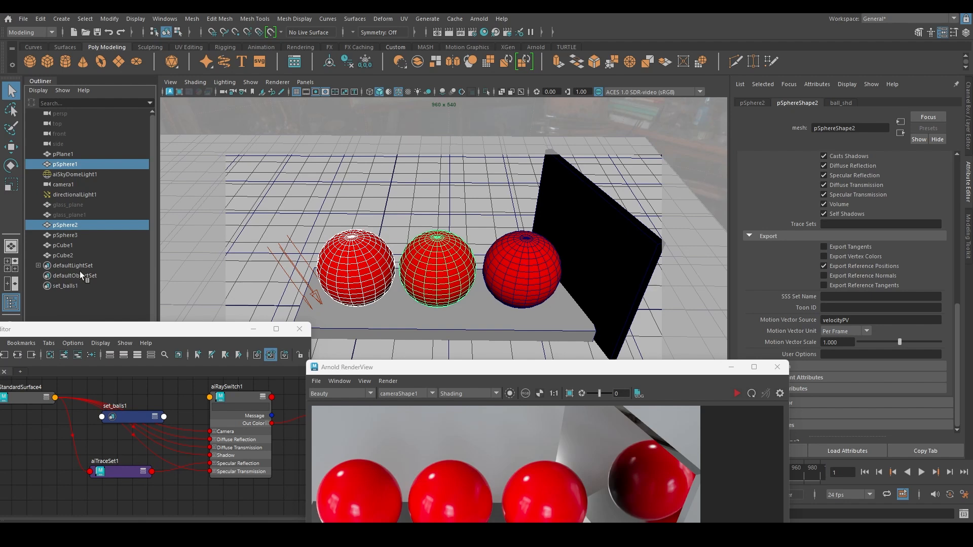
pyautogui.moveTo(71, 226); pyautogui.dragTo(73, 287, button='middle')
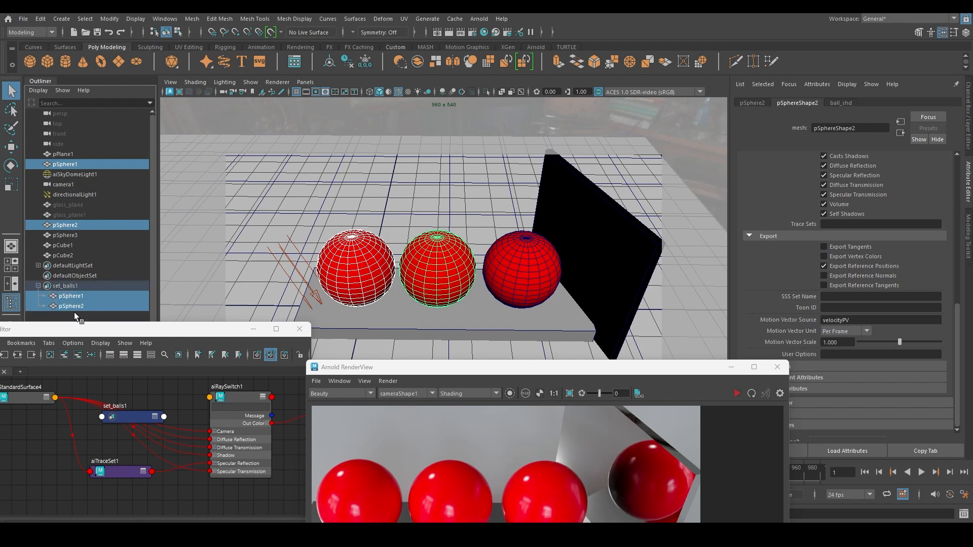
# - Add aiTraceSets as an Arnold override attribute on set_balls1
pyautogui.click(67, 283)
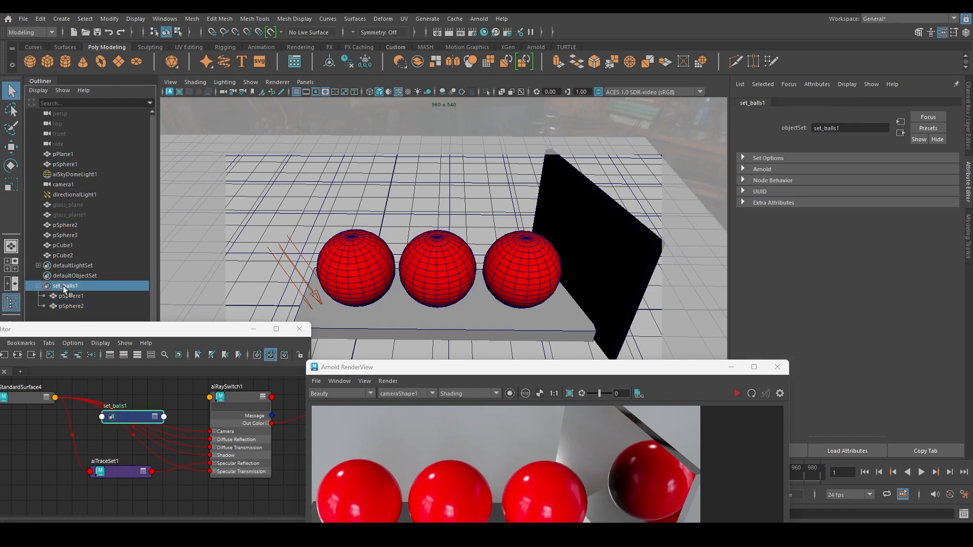
pyautogui.click(759, 168)
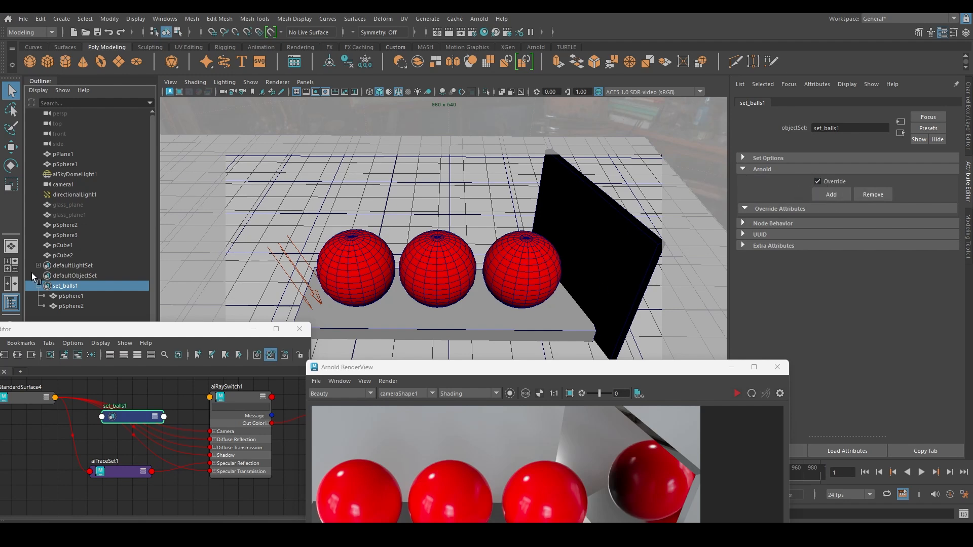
pyautogui.click(841, 193)
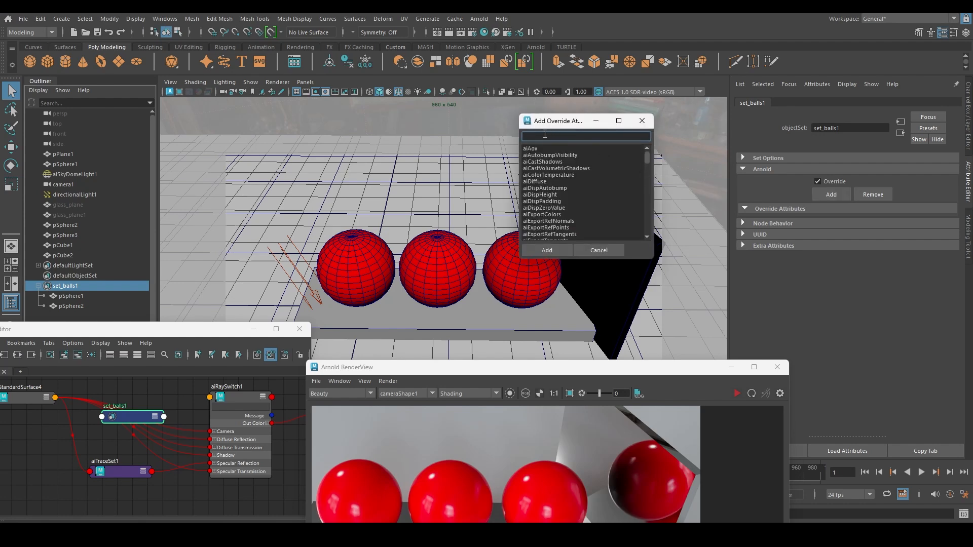
pyautogui.write('trace')
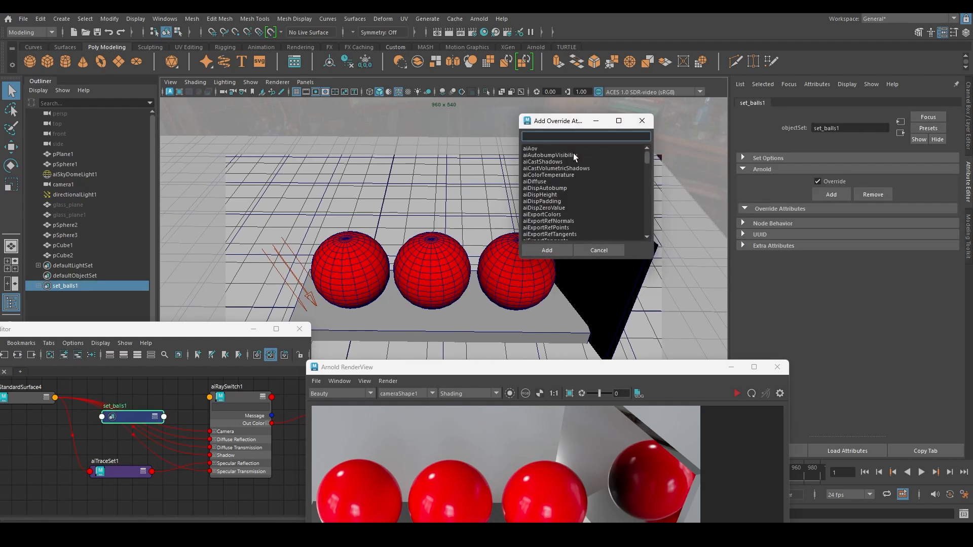
pyautogui.scroll(-15, 556, 189)
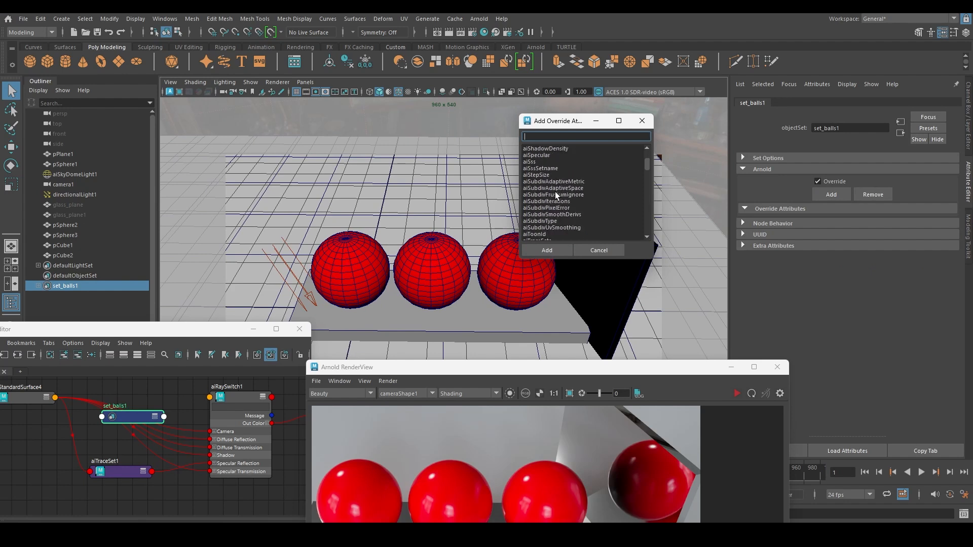
pyautogui.scroll(5, 582, 190)
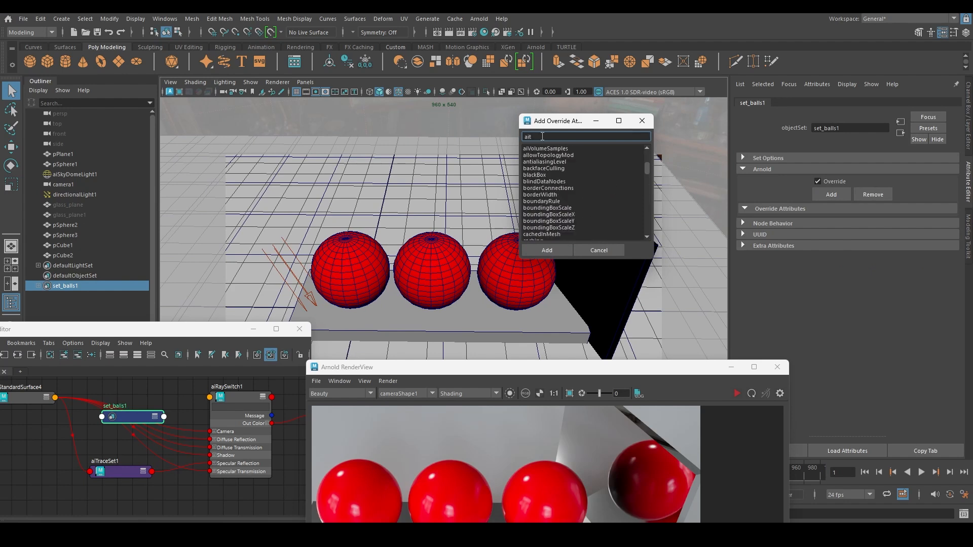
pyautogui.click(542, 136)
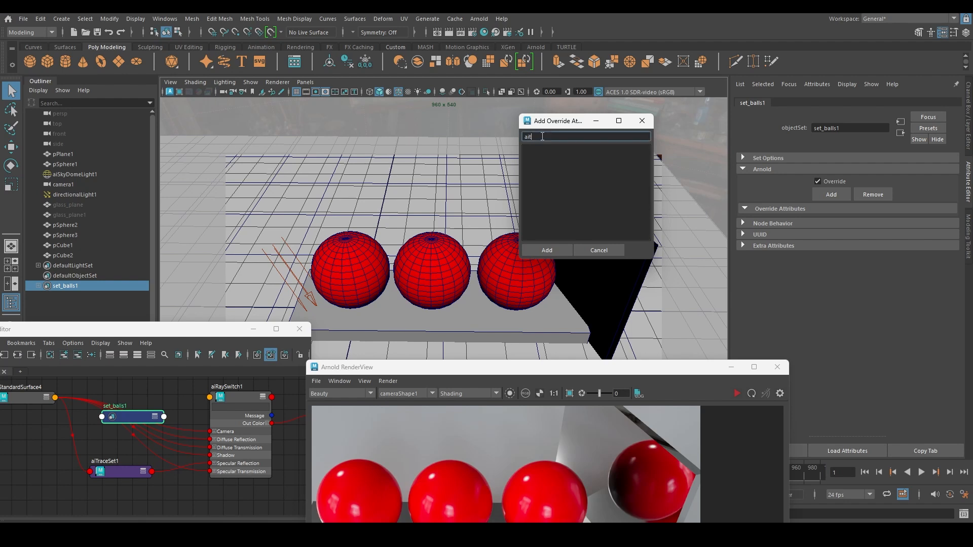
pyautogui.write('T')
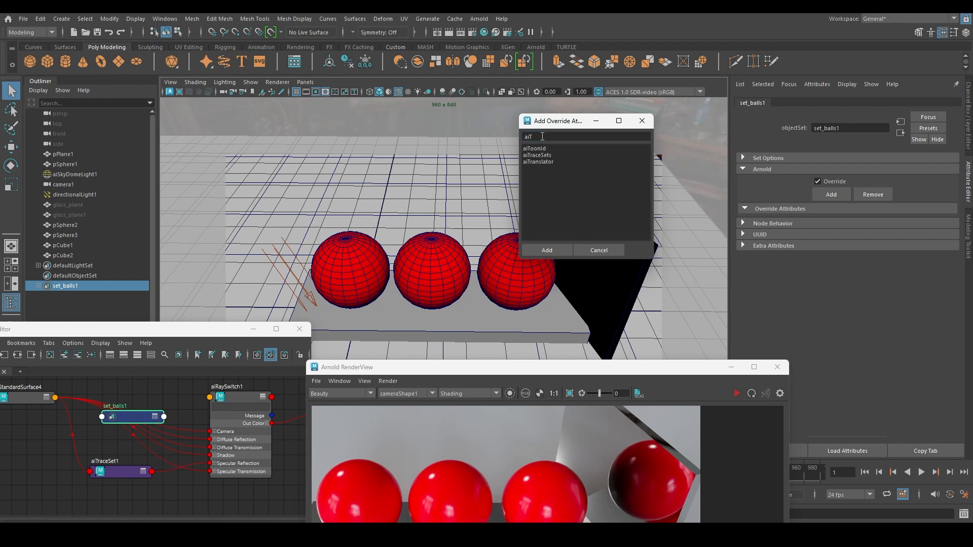
pyautogui.click(544, 156)
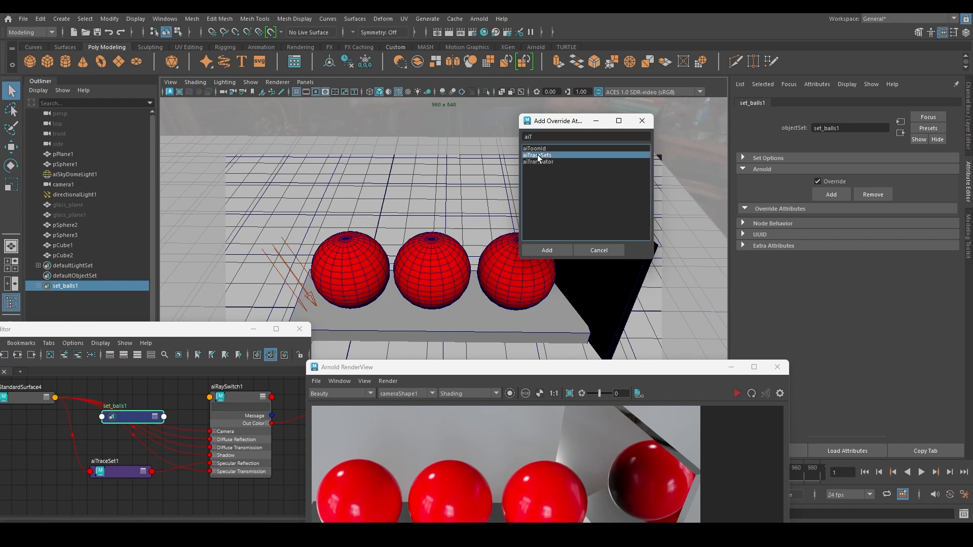
pyautogui.click(546, 249)
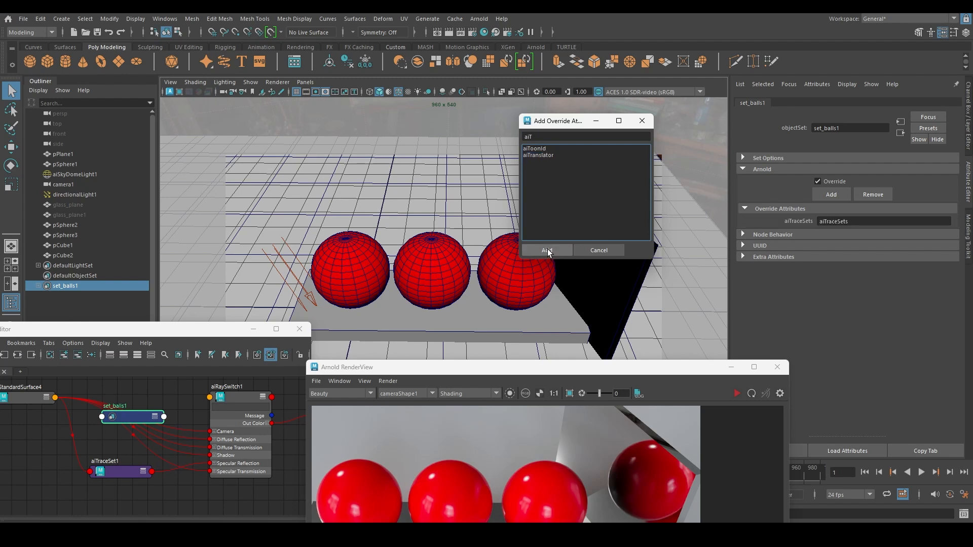
# - Set the aiTraceSets override on set_balls1 to balls_1
pyautogui.click(642, 122)
pyautogui.click(861, 219)
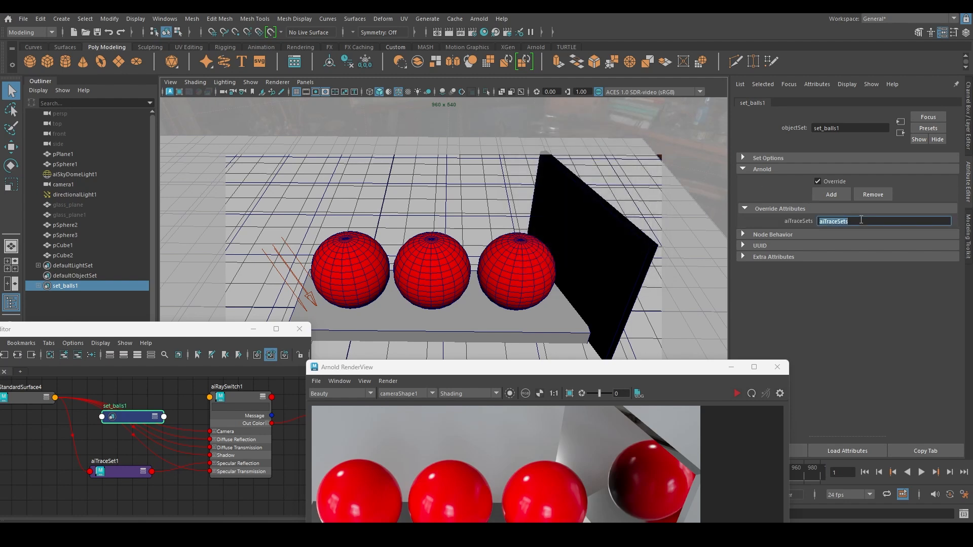
pyautogui.write('balls_1')
pyautogui.press('Return')
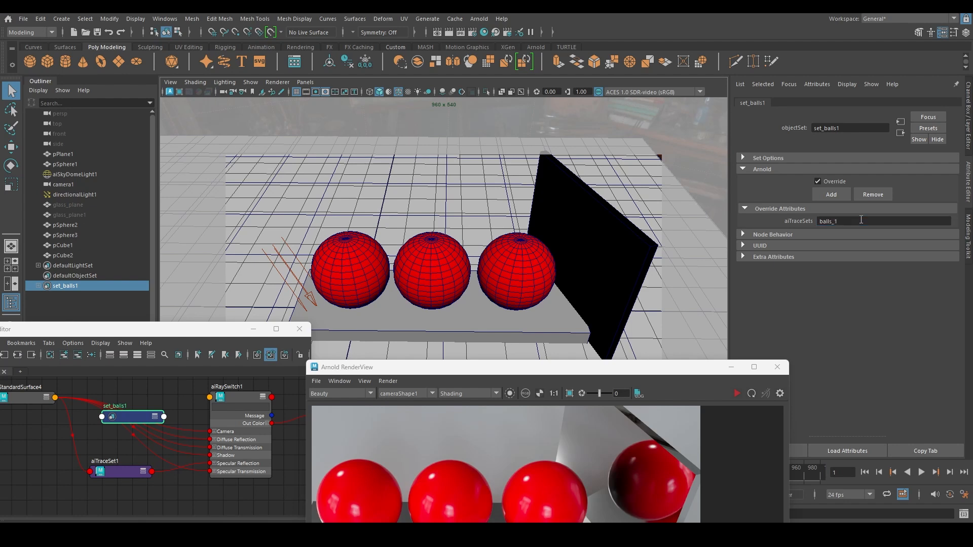
pyautogui.rightClick(58, 298)
pyautogui.moveTo(106, 376)
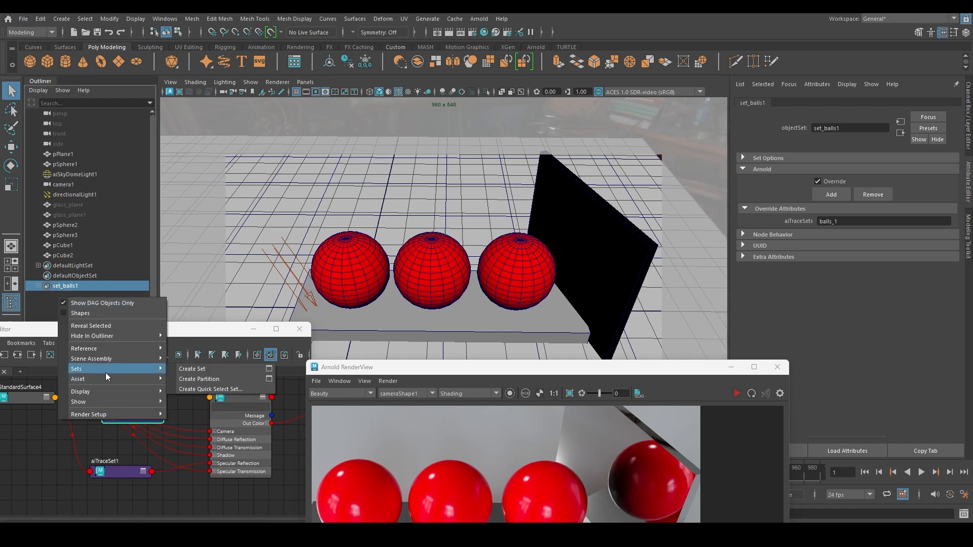
pyautogui.click(204, 370)
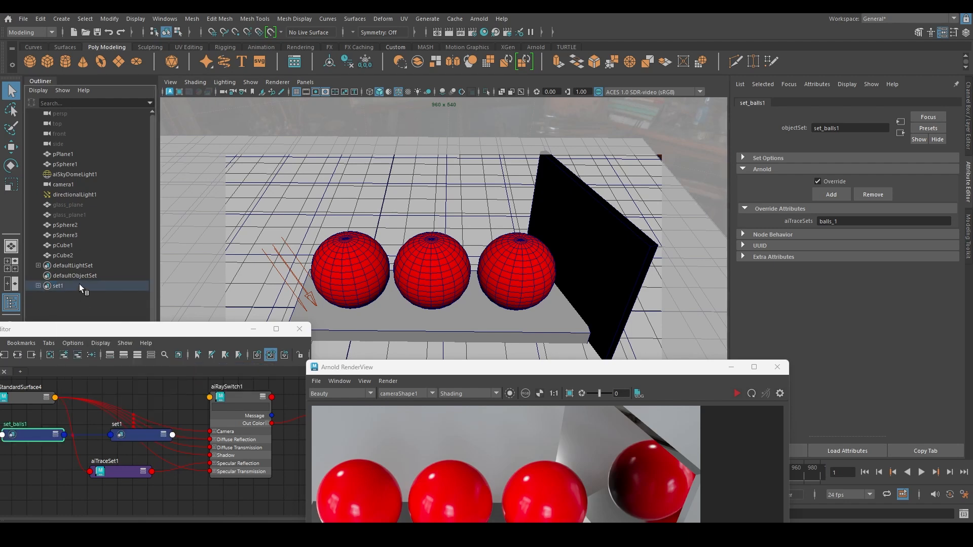
pyautogui.press('Delete')
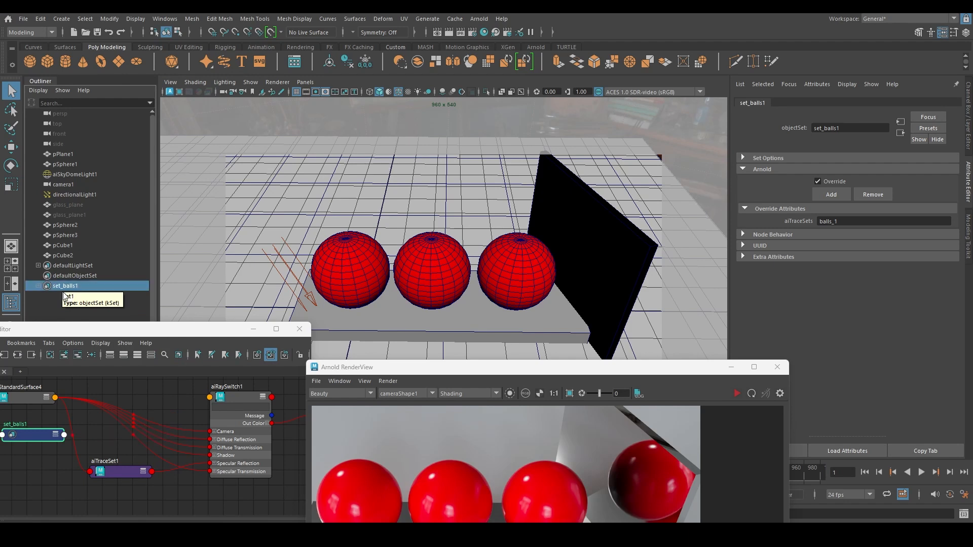
# - Create a new empty set with nothing selected and rename it set_balls2
pyautogui.rightClick(59, 298)
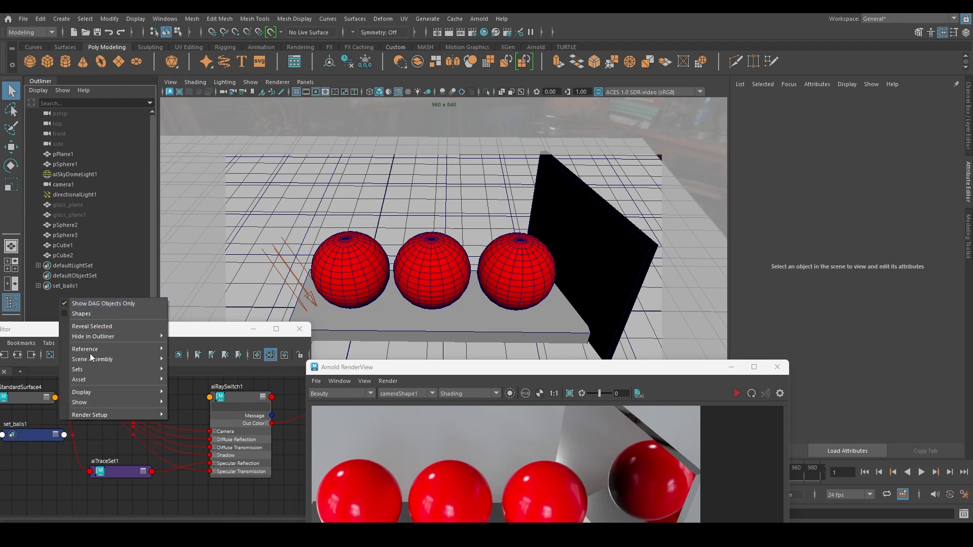
pyautogui.moveTo(93, 370)
pyautogui.click(206, 369)
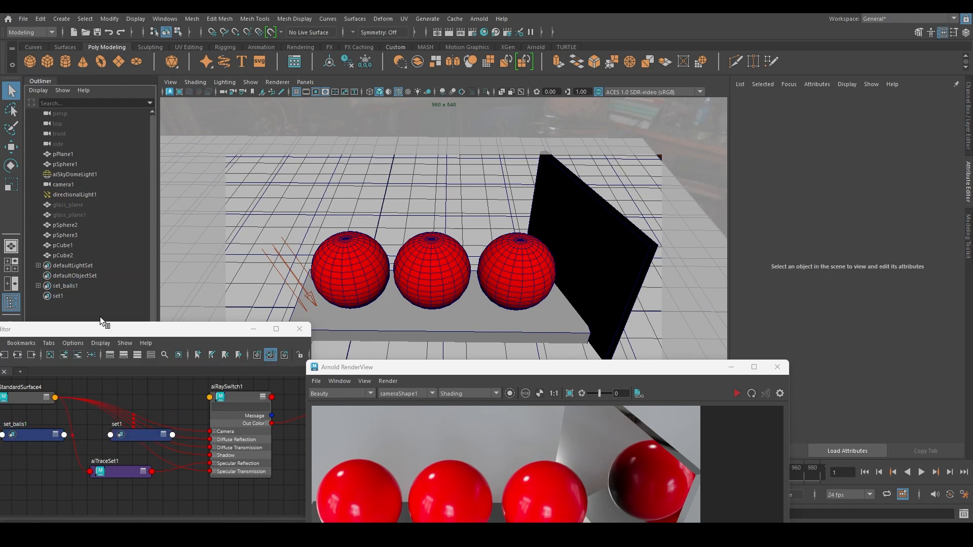
pyautogui.doubleClick(62, 296)
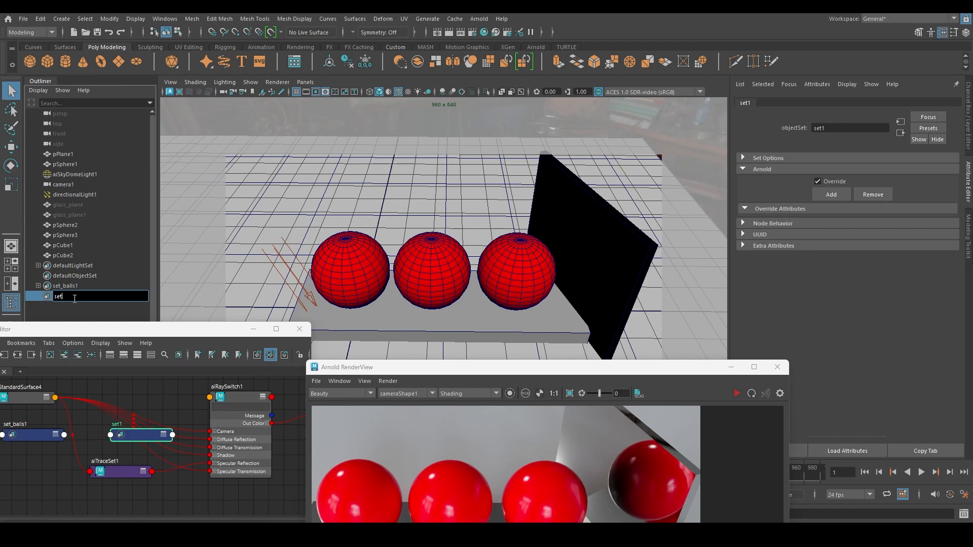
pyautogui.write('_balls2')
pyautogui.press('Return')
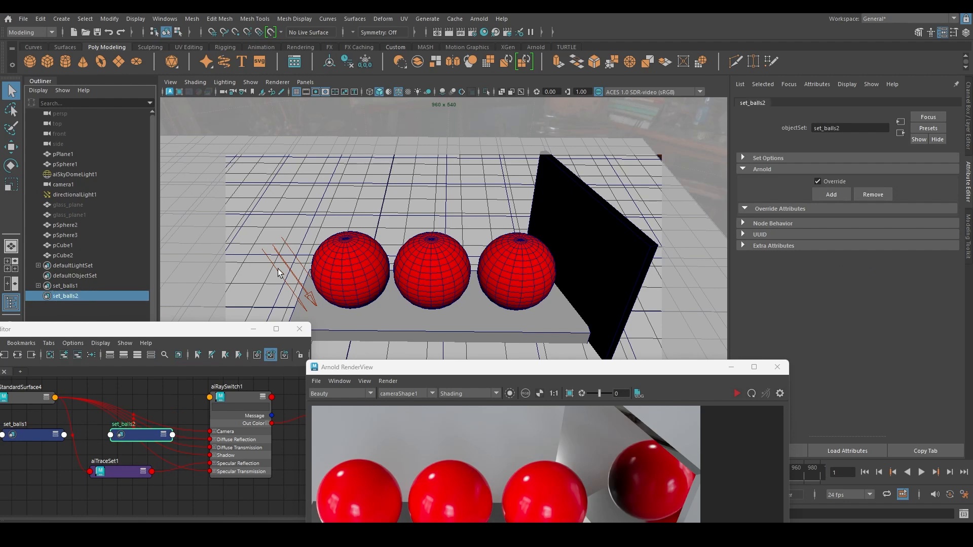
# - Add pSphere2 and pSphere3 as members of set_balls2
pyautogui.click(439, 270)
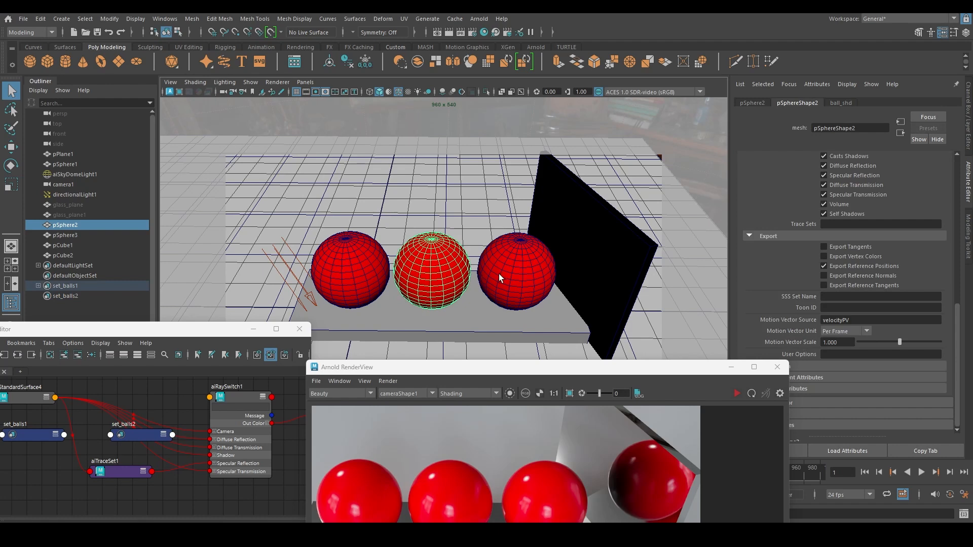
pyautogui.keyDown('shift'); pyautogui.click(527, 271); pyautogui.keyUp('shift')
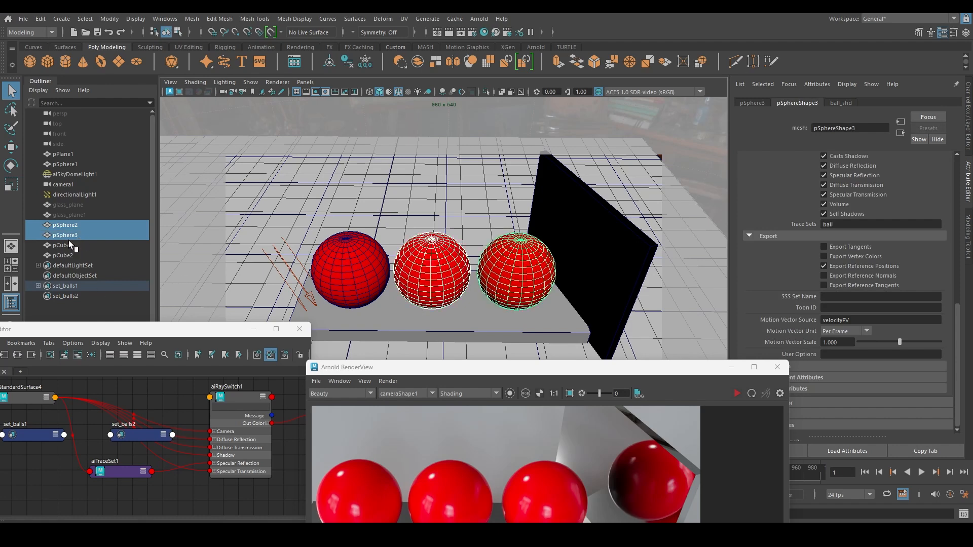
pyautogui.moveTo(72, 236); pyautogui.dragTo(70, 297, button='middle')
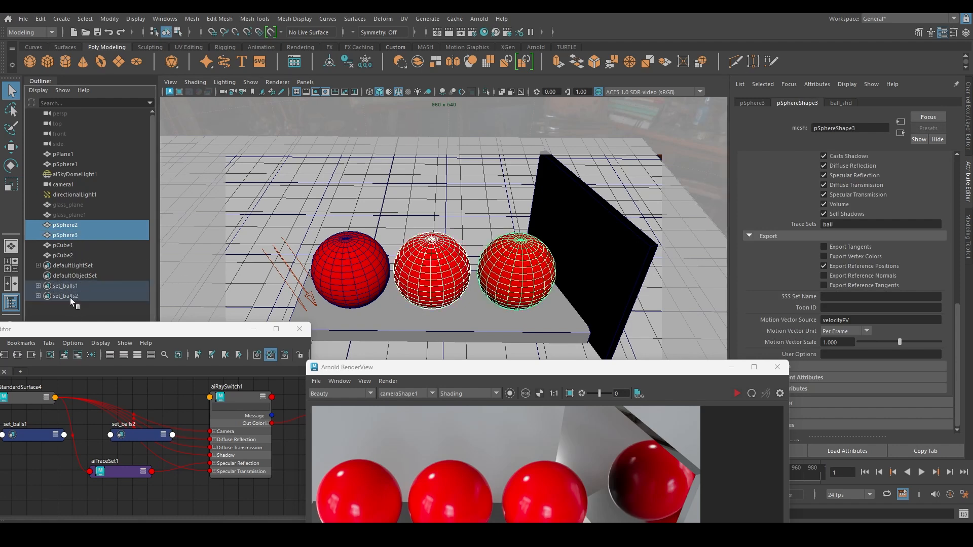
# - Add aiTraceSets as an Arnold override attribute on set_balls2 and set its value to balls_2
pyautogui.click(70, 297)
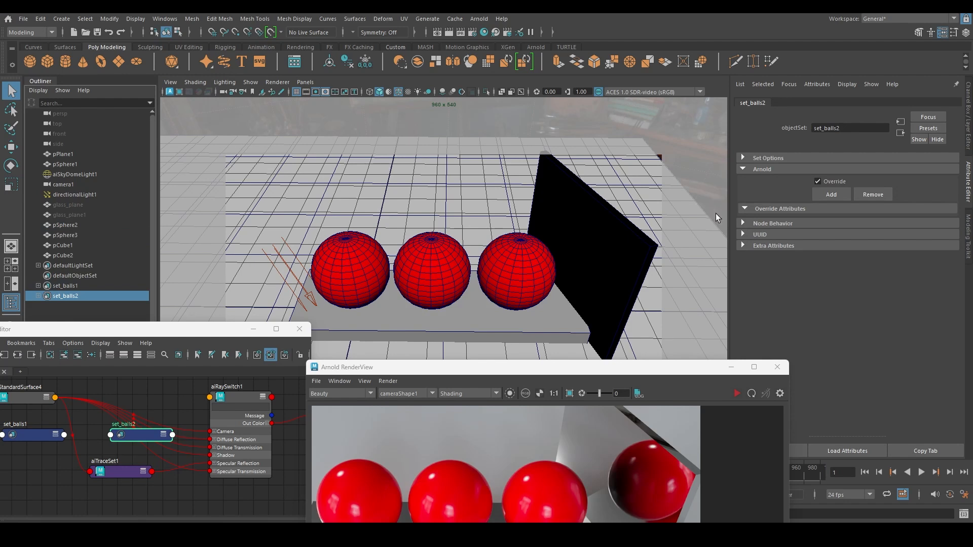
pyautogui.click(64, 286)
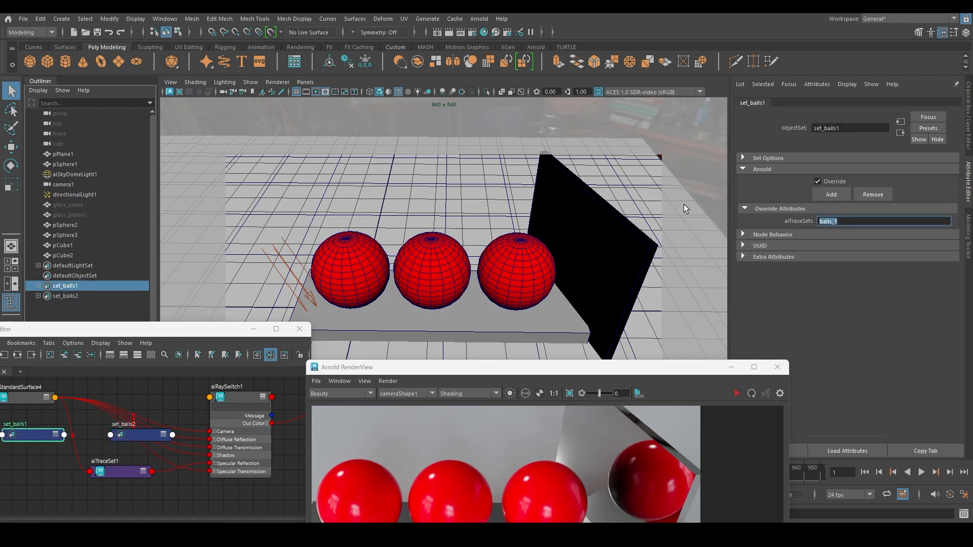
pyautogui.click(88, 296)
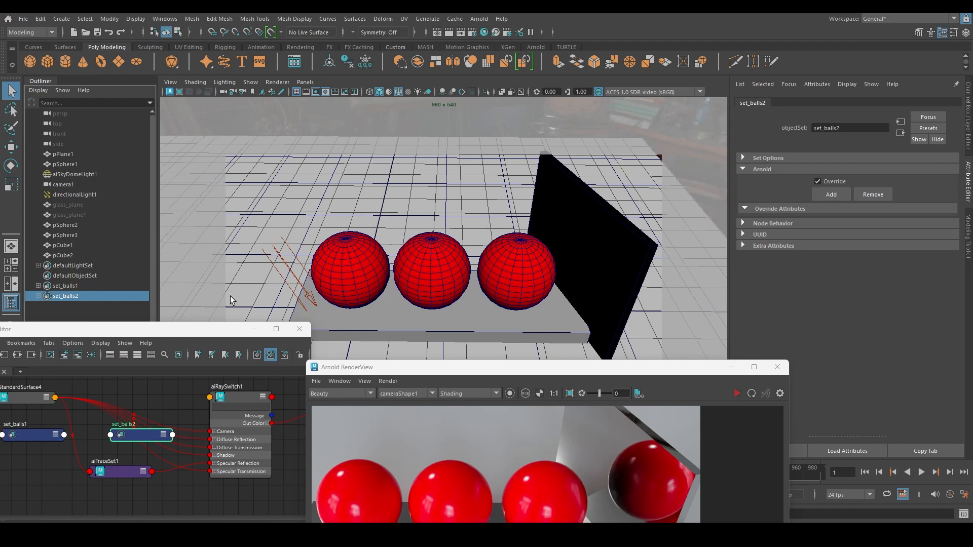
pyautogui.click(834, 197)
pyautogui.write('aiT')
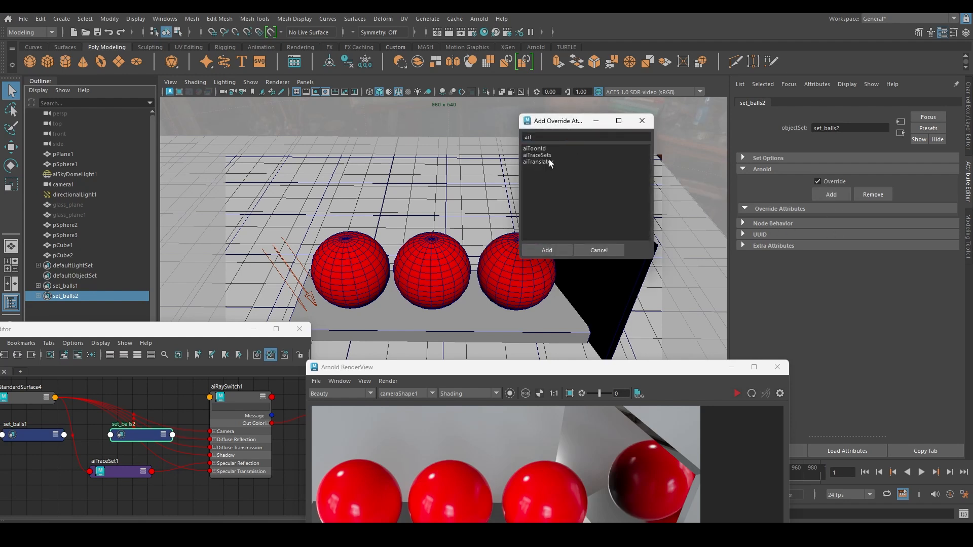
pyautogui.click(548, 155)
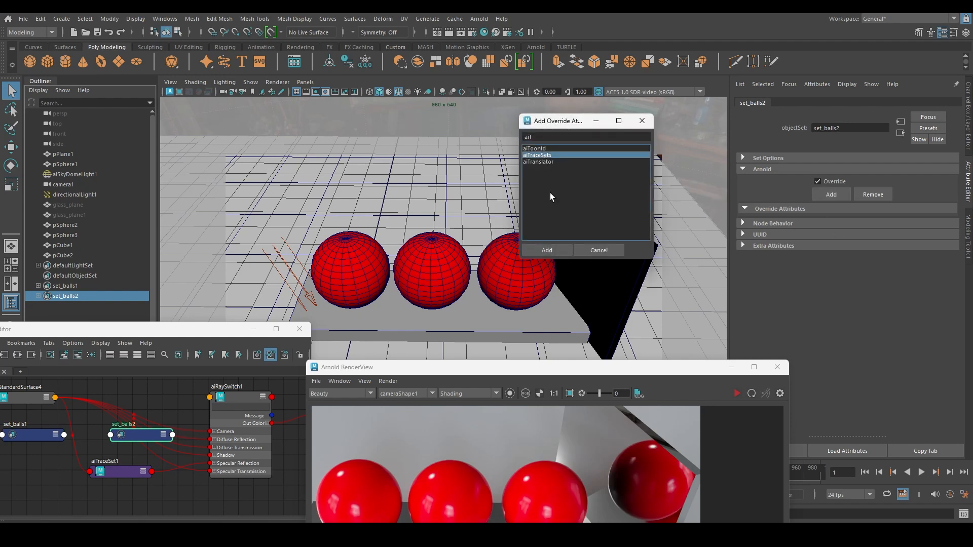
pyautogui.click(547, 251)
pyautogui.doubleClick(854, 221)
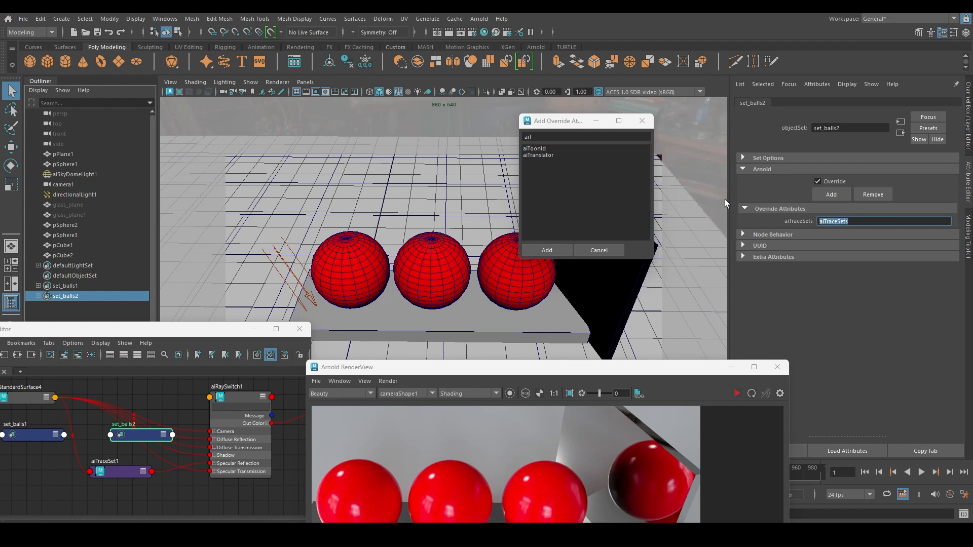
pyautogui.write('balls_1')
pyautogui.click(642, 121)
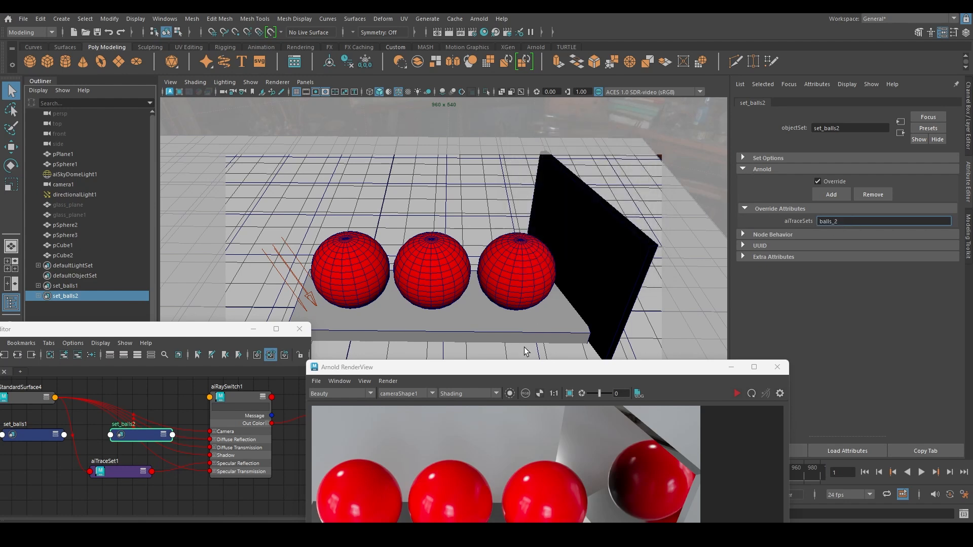
# - Connect aiStandardSurface4 to the Specular Reflection input of aiRaySwitch1 and aiTraceSet1 to its Camera input
pyautogui.moveTo(180, 335); pyautogui.dragTo(299, 292)
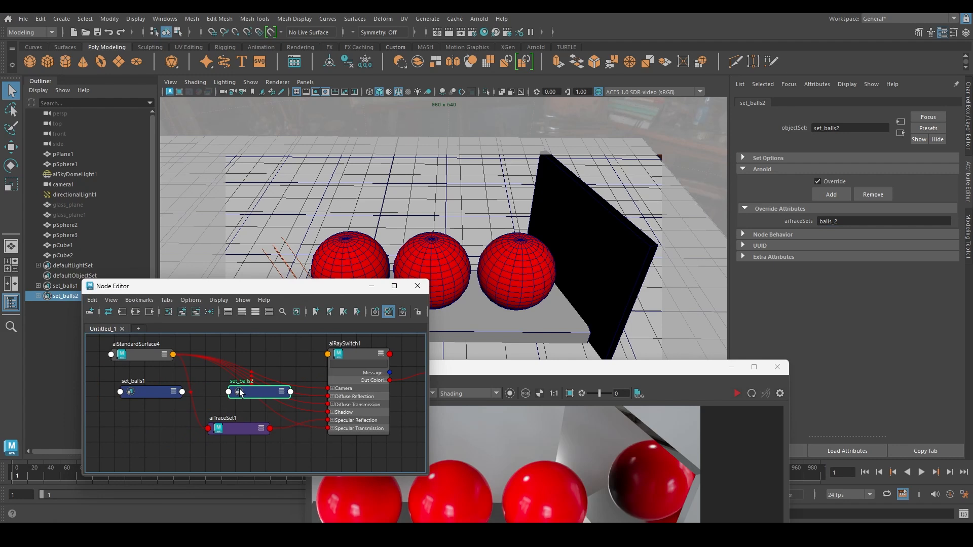
pyautogui.click(226, 429)
pyautogui.click(835, 209)
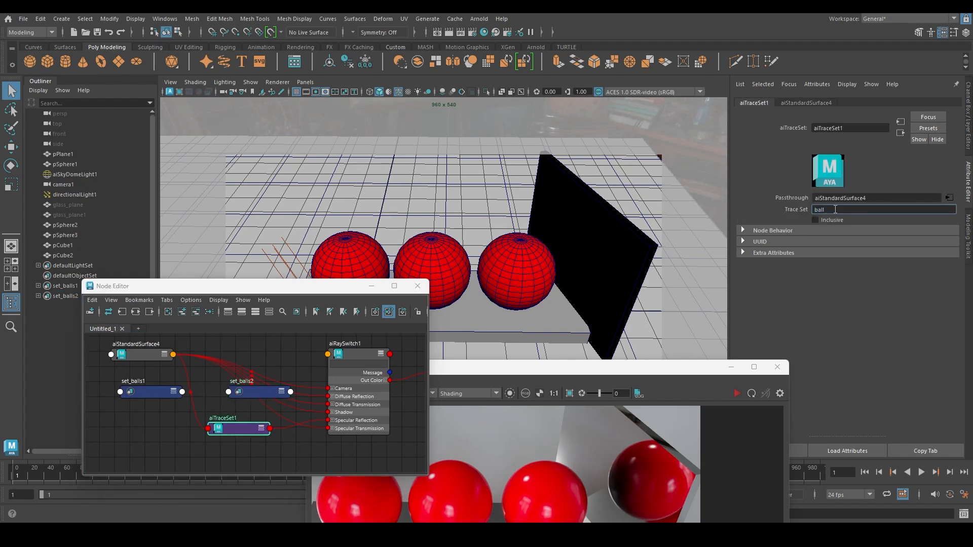
pyautogui.click(60, 286)
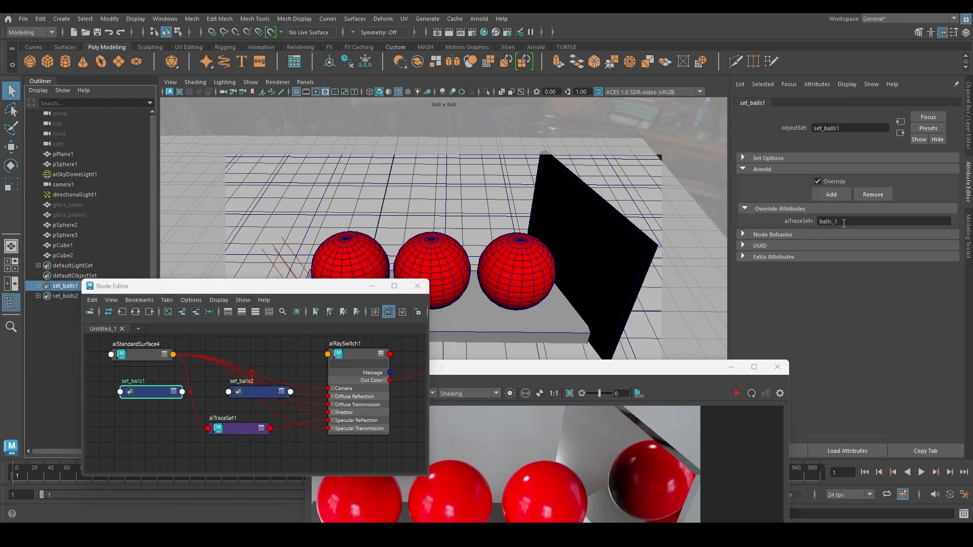
pyautogui.click(227, 427)
pyautogui.click(360, 390)
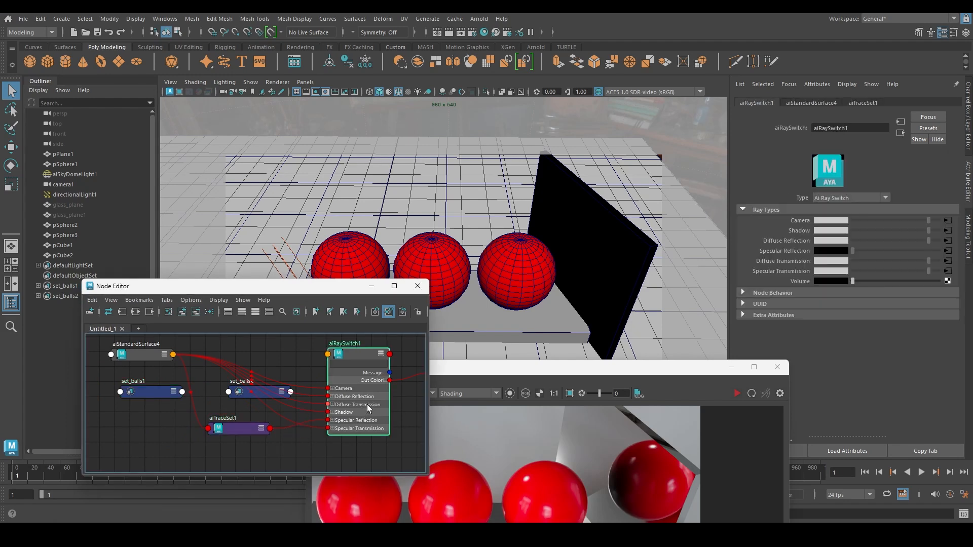
pyautogui.moveTo(348, 360); pyautogui.dragTo(801, 250, button='middle')
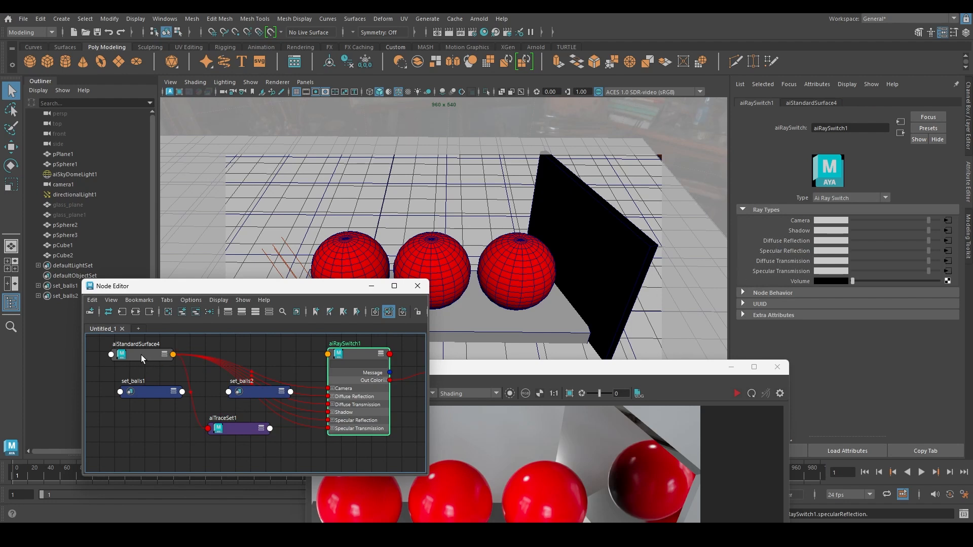
pyautogui.moveTo(238, 428); pyautogui.dragTo(812, 220, button='middle')
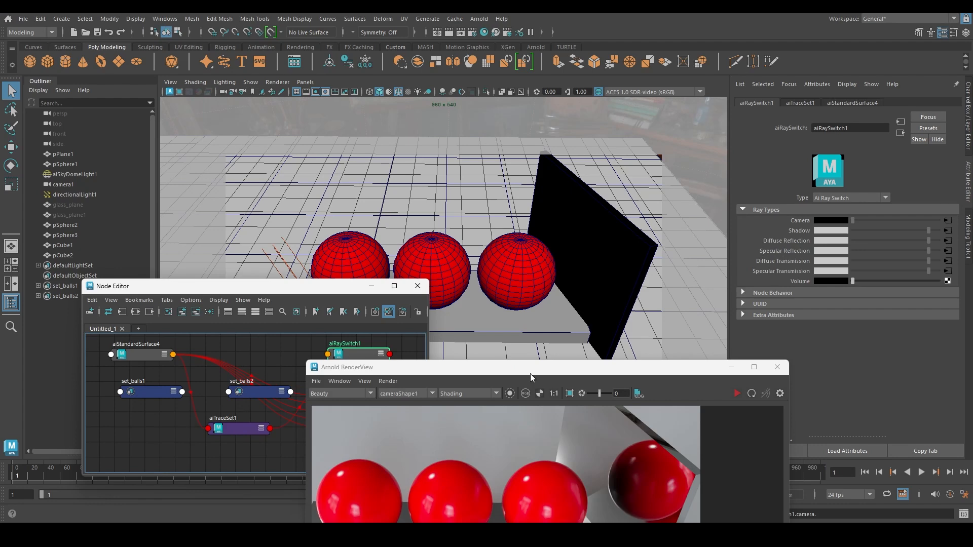
pyautogui.moveTo(531, 378); pyautogui.dragTo(621, 134)
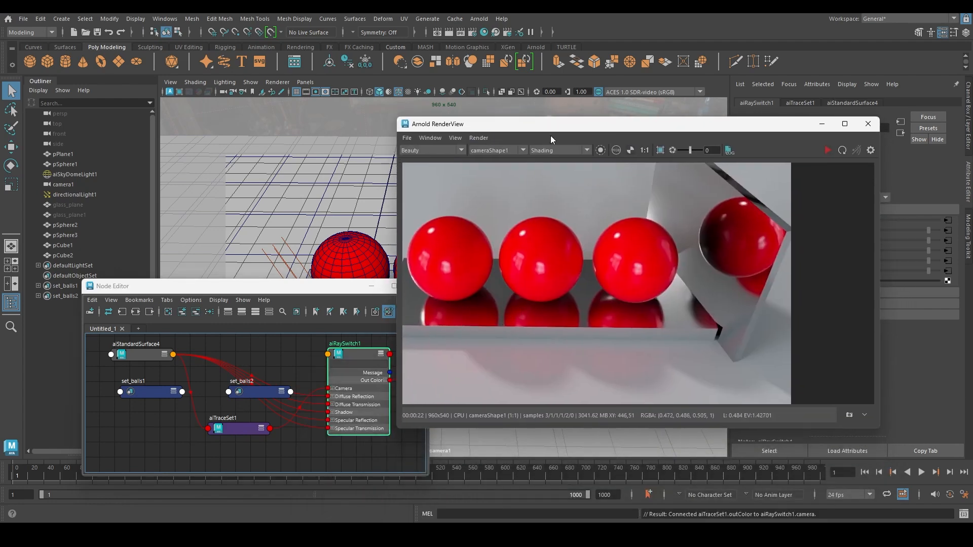
pyautogui.moveTo(551, 124); pyautogui.dragTo(235, 33)
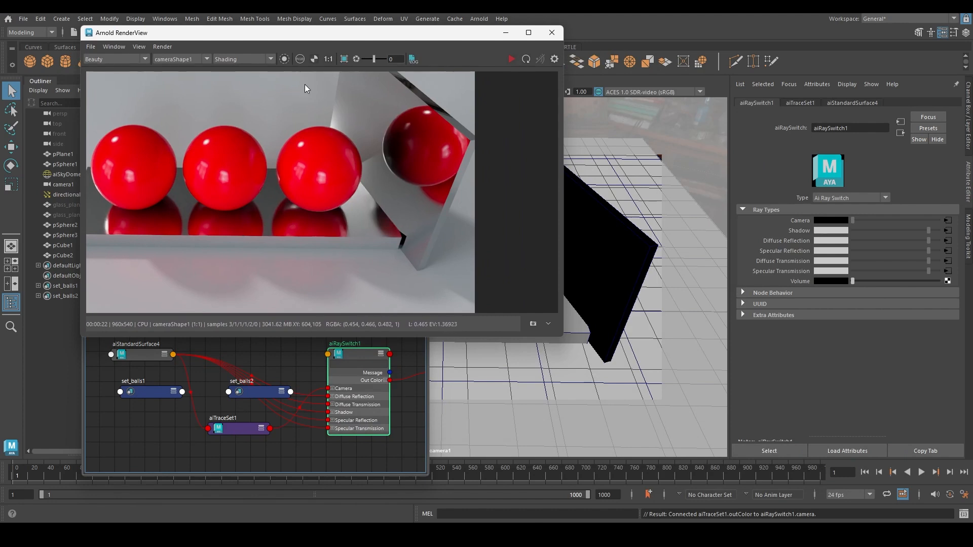
pyautogui.moveTo(315, 39); pyautogui.dragTo(382, 312)
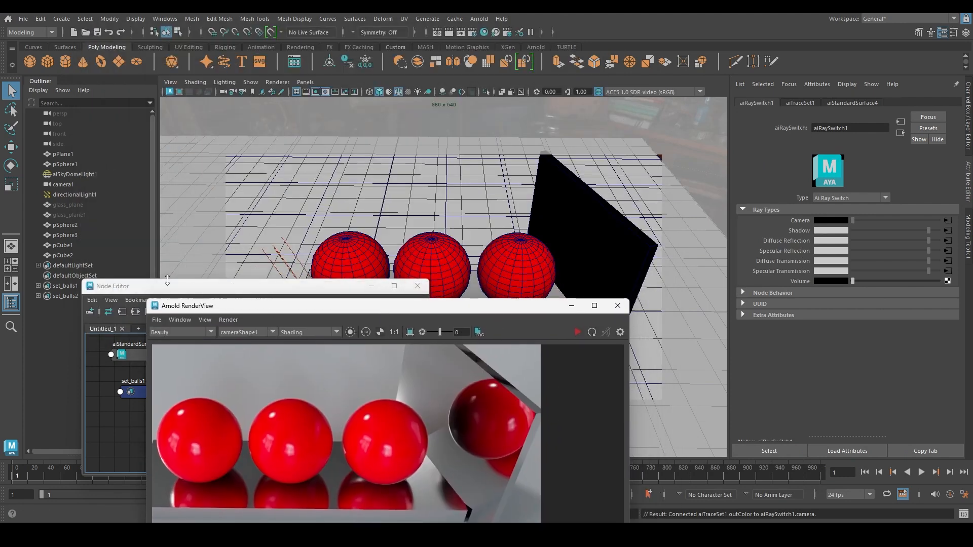
# - Copy the aiTraceSets value balls_2 from set_balls2 into the Trace Set of aiTraceSet1
pyautogui.click(181, 287)
pyautogui.click(65, 286)
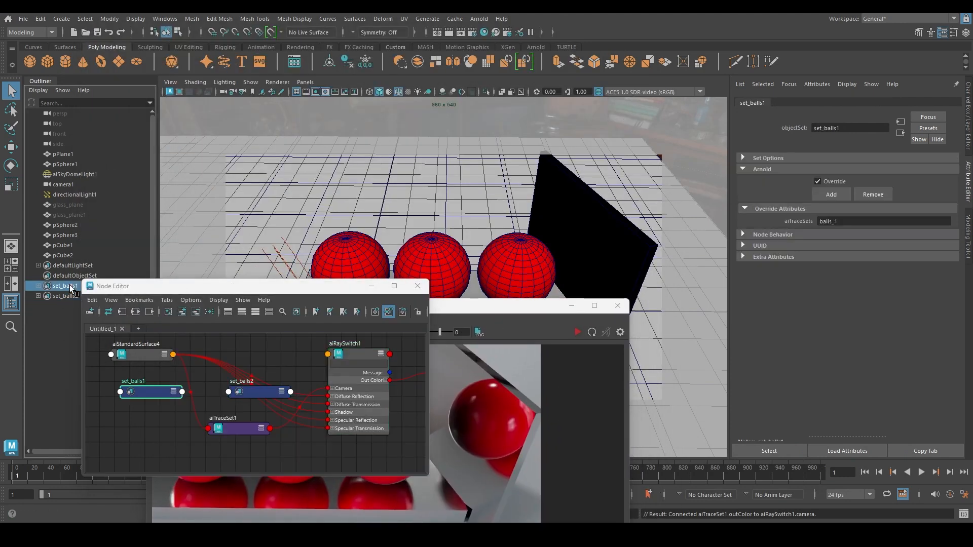
pyautogui.click(245, 434)
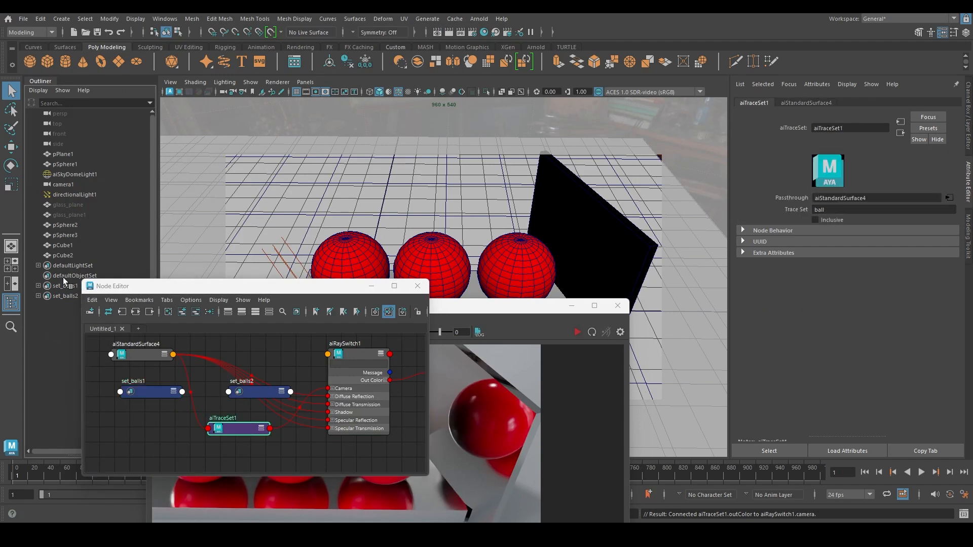
pyautogui.click(65, 297)
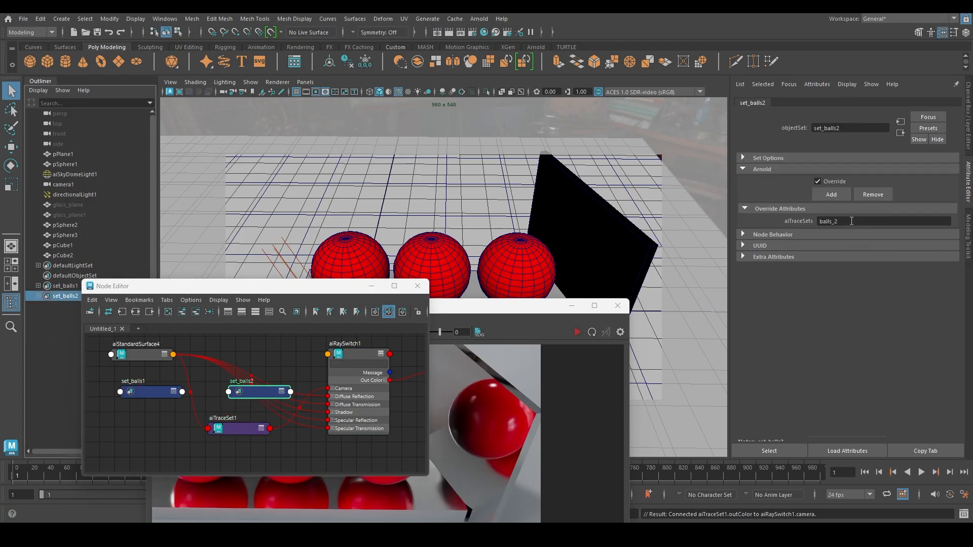
pyautogui.doubleClick(852, 221)
pyautogui.hotkey('ctrl', 'c')
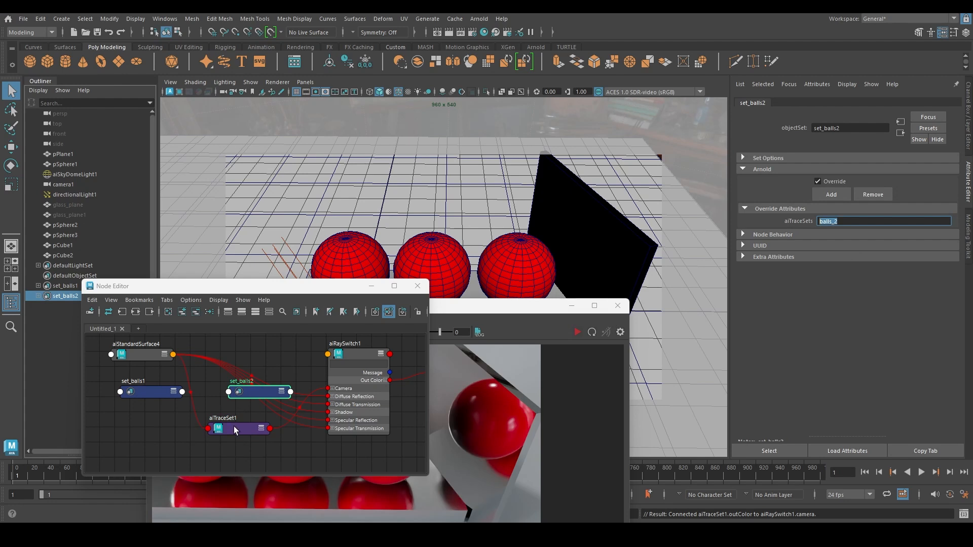
pyautogui.click(236, 430)
pyautogui.doubleClick(864, 210)
pyautogui.hotkey('ctrl', 'v')
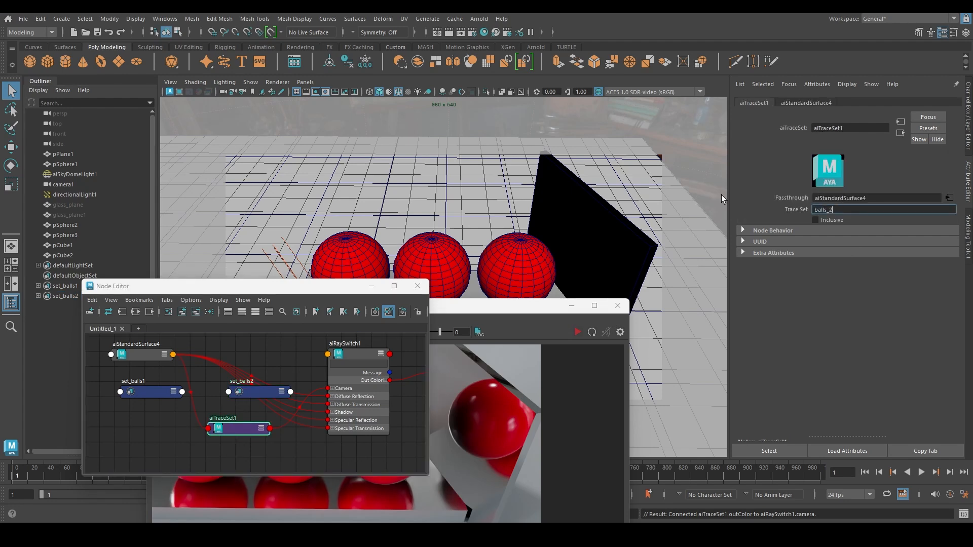
pyautogui.press('Return')
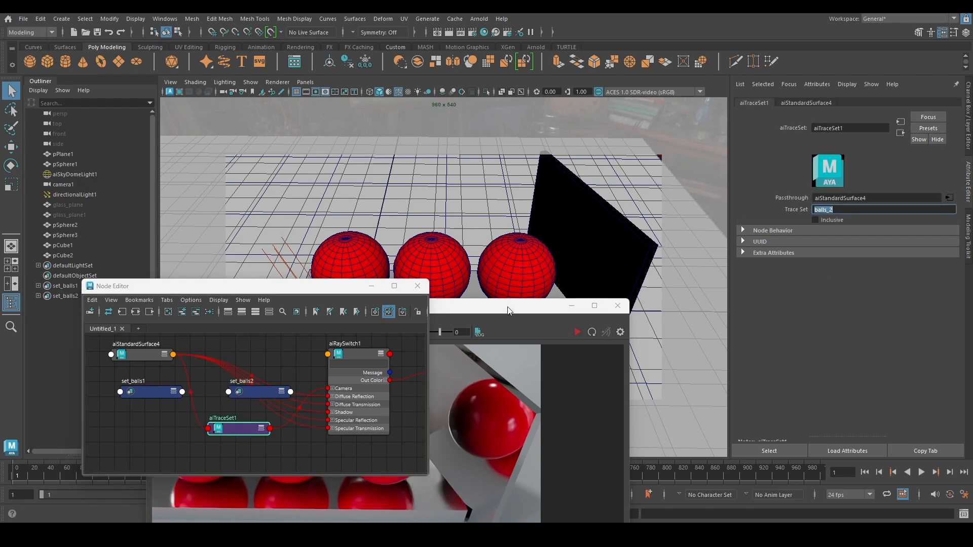
# - Set the Trace Set of aiTraceSet1 to balls_1 and start a live IPR render of the scene
pyautogui.click(839, 210)
pyautogui.press('BackSpace')
pyautogui.write('1')
pyautogui.press('Return')
pyautogui.moveTo(511, 306); pyautogui.dragTo(622, 125)
pyautogui.click(643, 118)
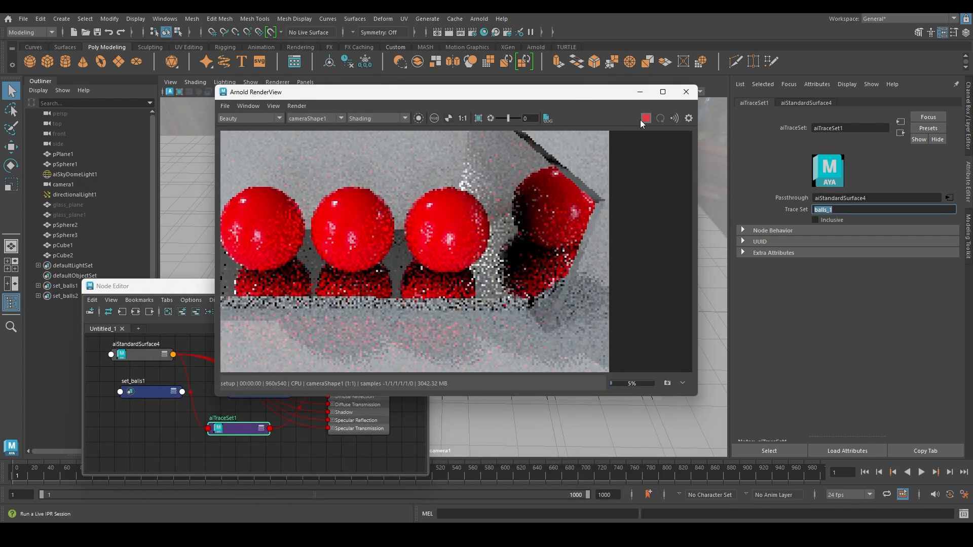
# - Update the full scene in the live render to refresh the ball reflections
pyautogui.click(296, 106)
pyautogui.click(324, 179)
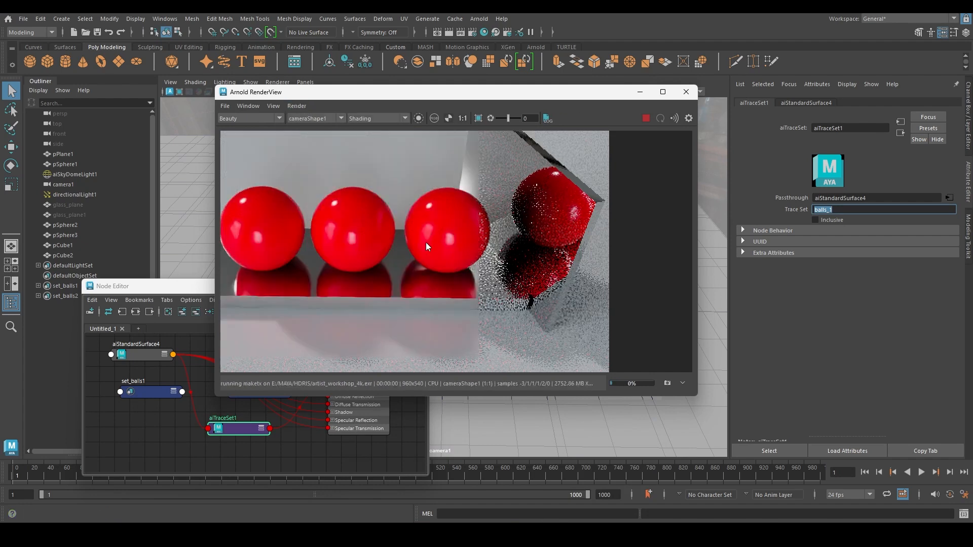
pyautogui.scroll(-3, 379, 266)
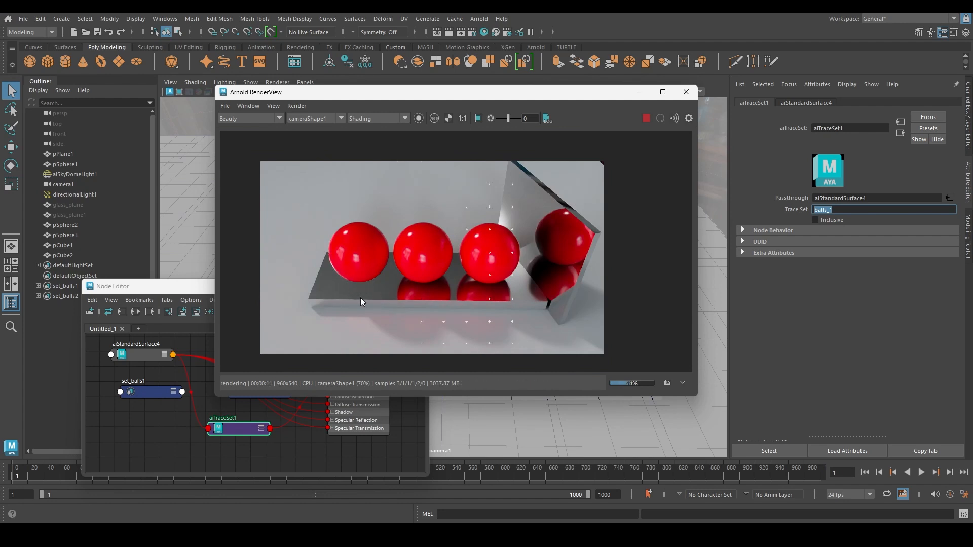
# - Expand the members of set_balls1 and set_balls2, and remove pSphere2 from set_balls2 so it belongs only to set_balls1
pyautogui.moveTo(145, 289); pyautogui.dragTo(513, 344)
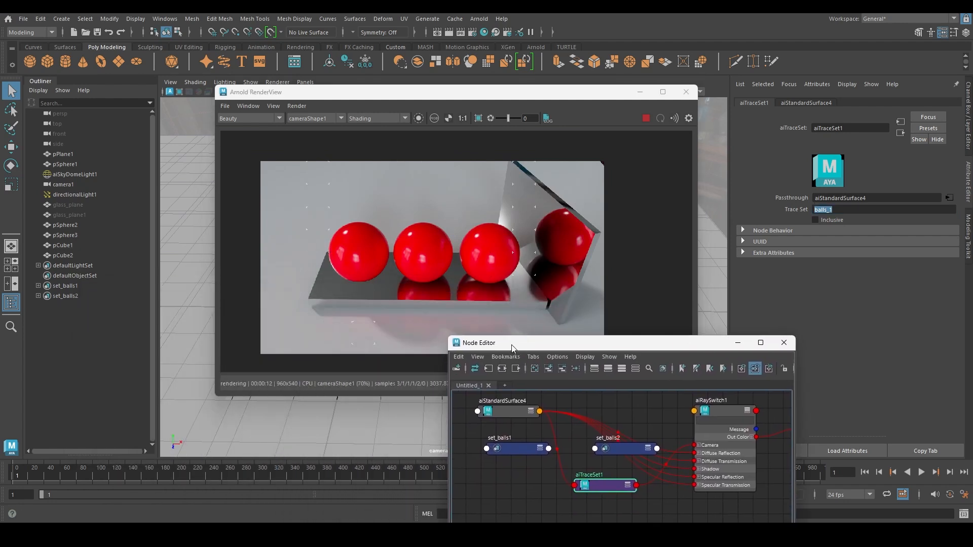
pyautogui.click(38, 286)
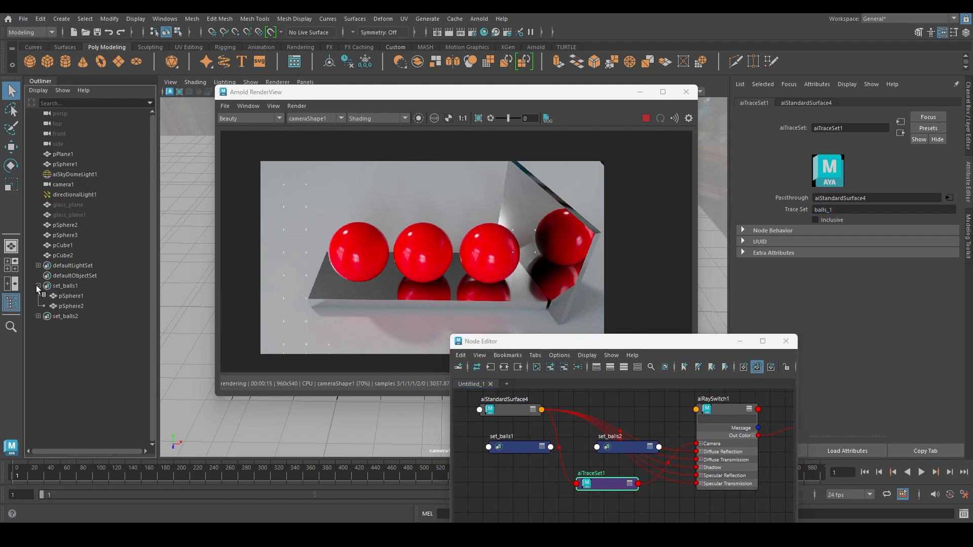
pyautogui.click(38, 316)
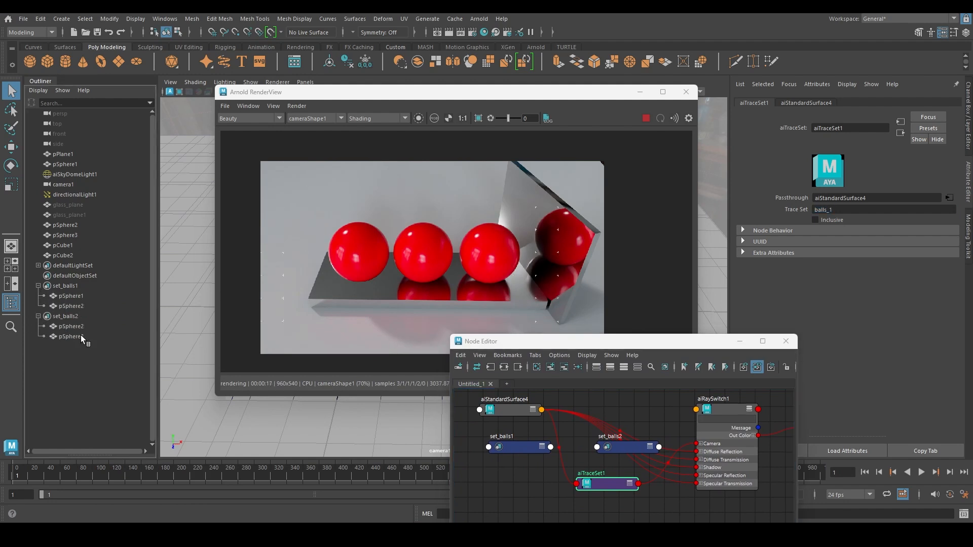
pyautogui.click(72, 327)
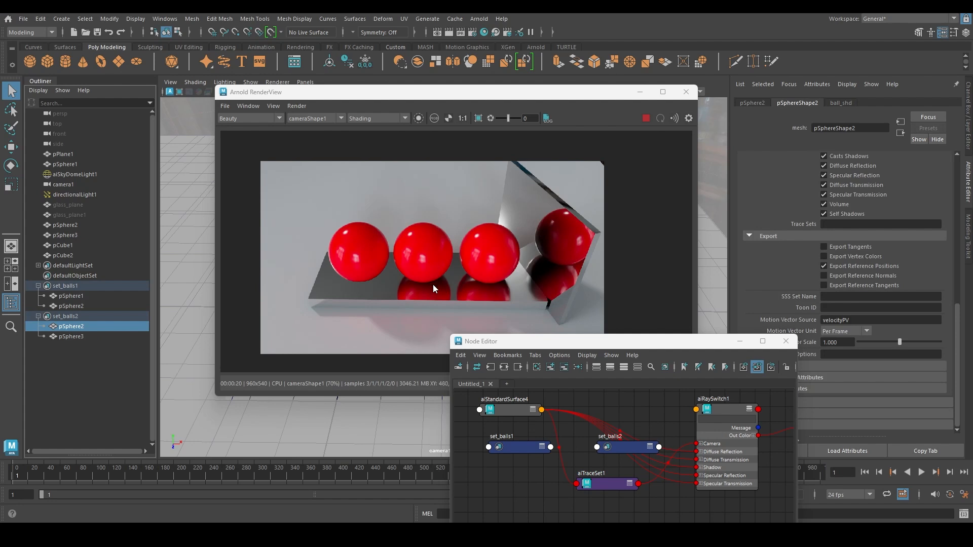
pyautogui.scroll(1, 433, 284)
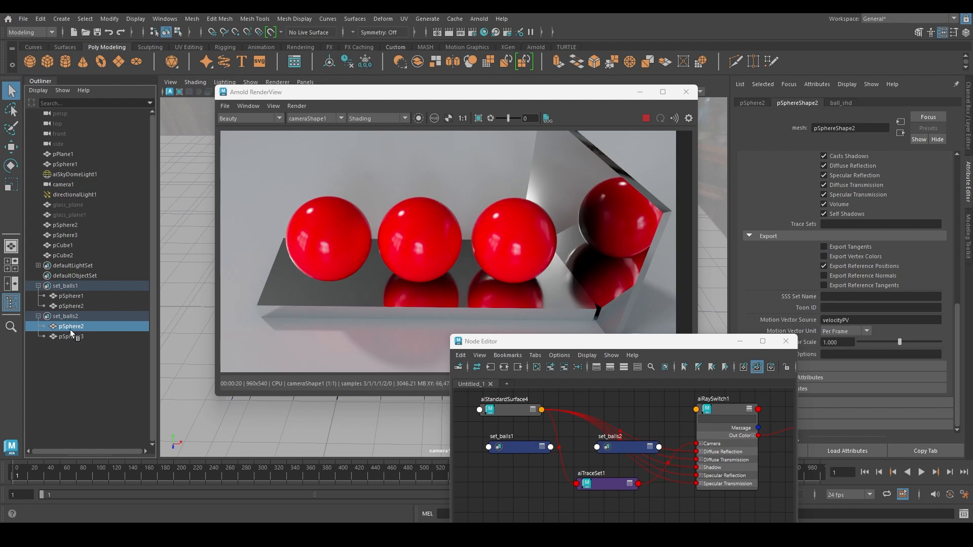
pyautogui.moveTo(72, 328); pyautogui.dragTo(80, 315, button='middle')
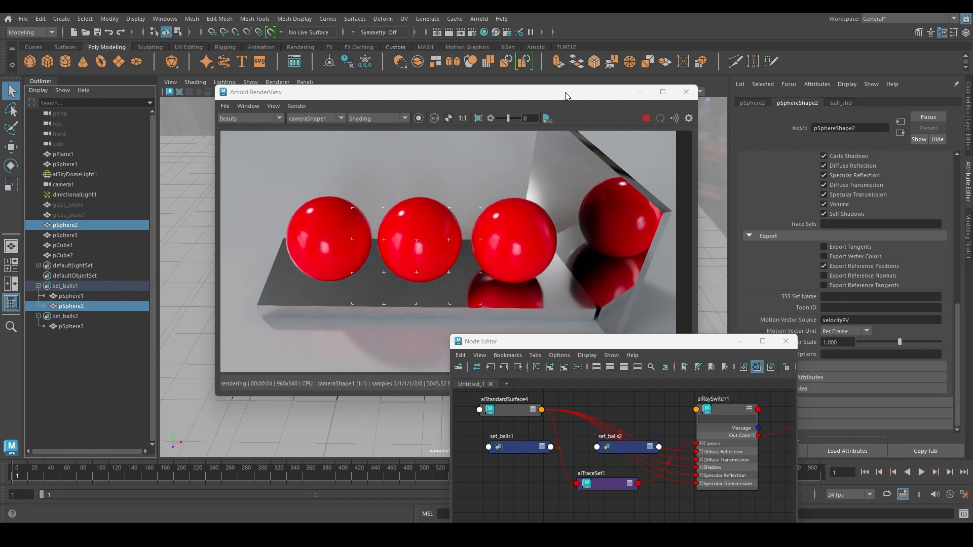
# - Select pSphere3 in set_balls2 and move the render window aside to uncover the viewport
pyautogui.moveTo(566, 96); pyautogui.dragTo(482, 75)
pyautogui.click(70, 327)
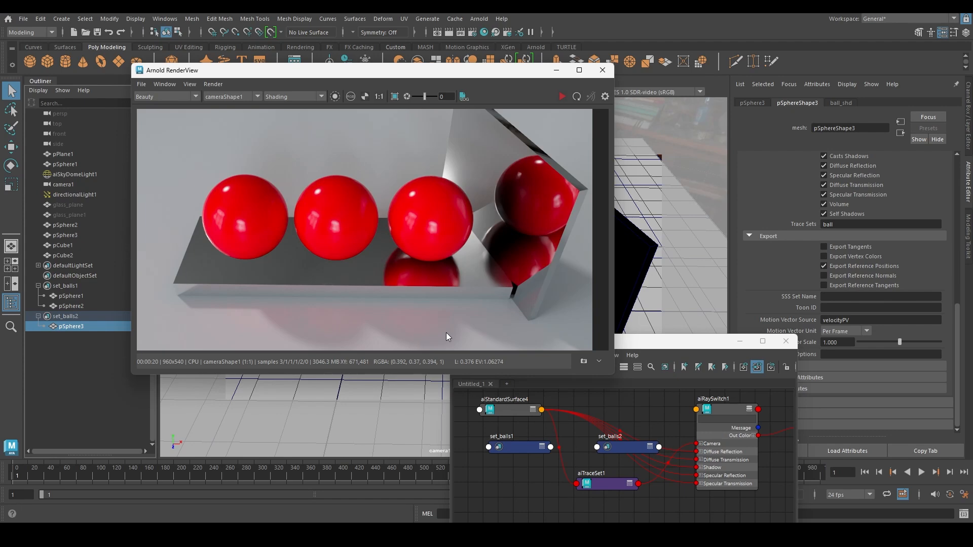
pyautogui.moveTo(450, 76); pyautogui.dragTo(373, 76)
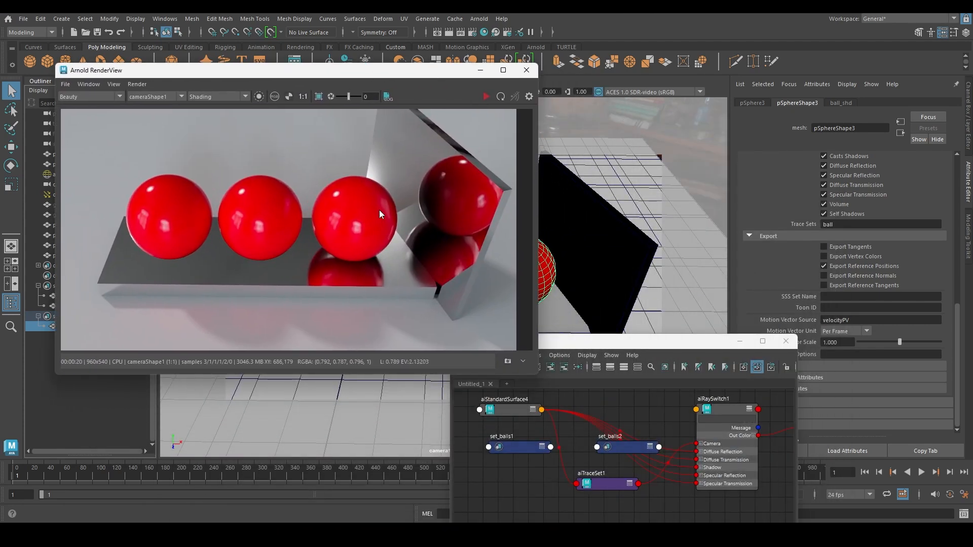